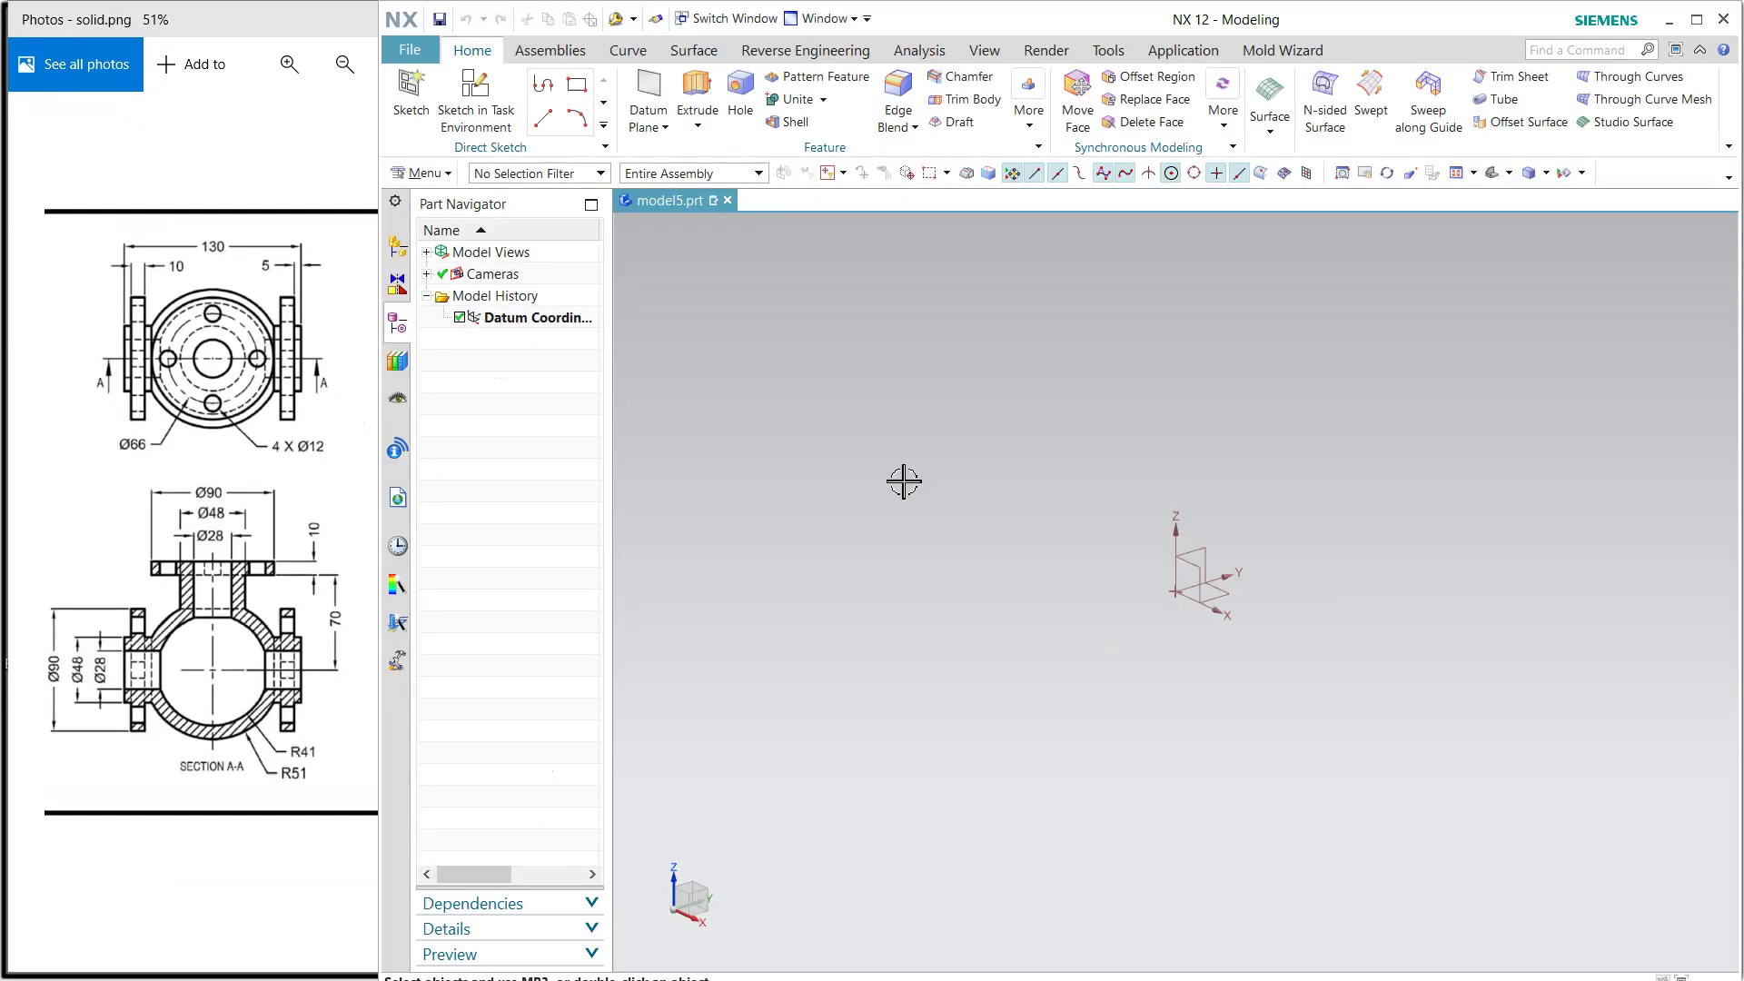
Create a Ø102 sphere centred on the datum origin.
{"action": "left_click", "coordinate": [420, 173]}
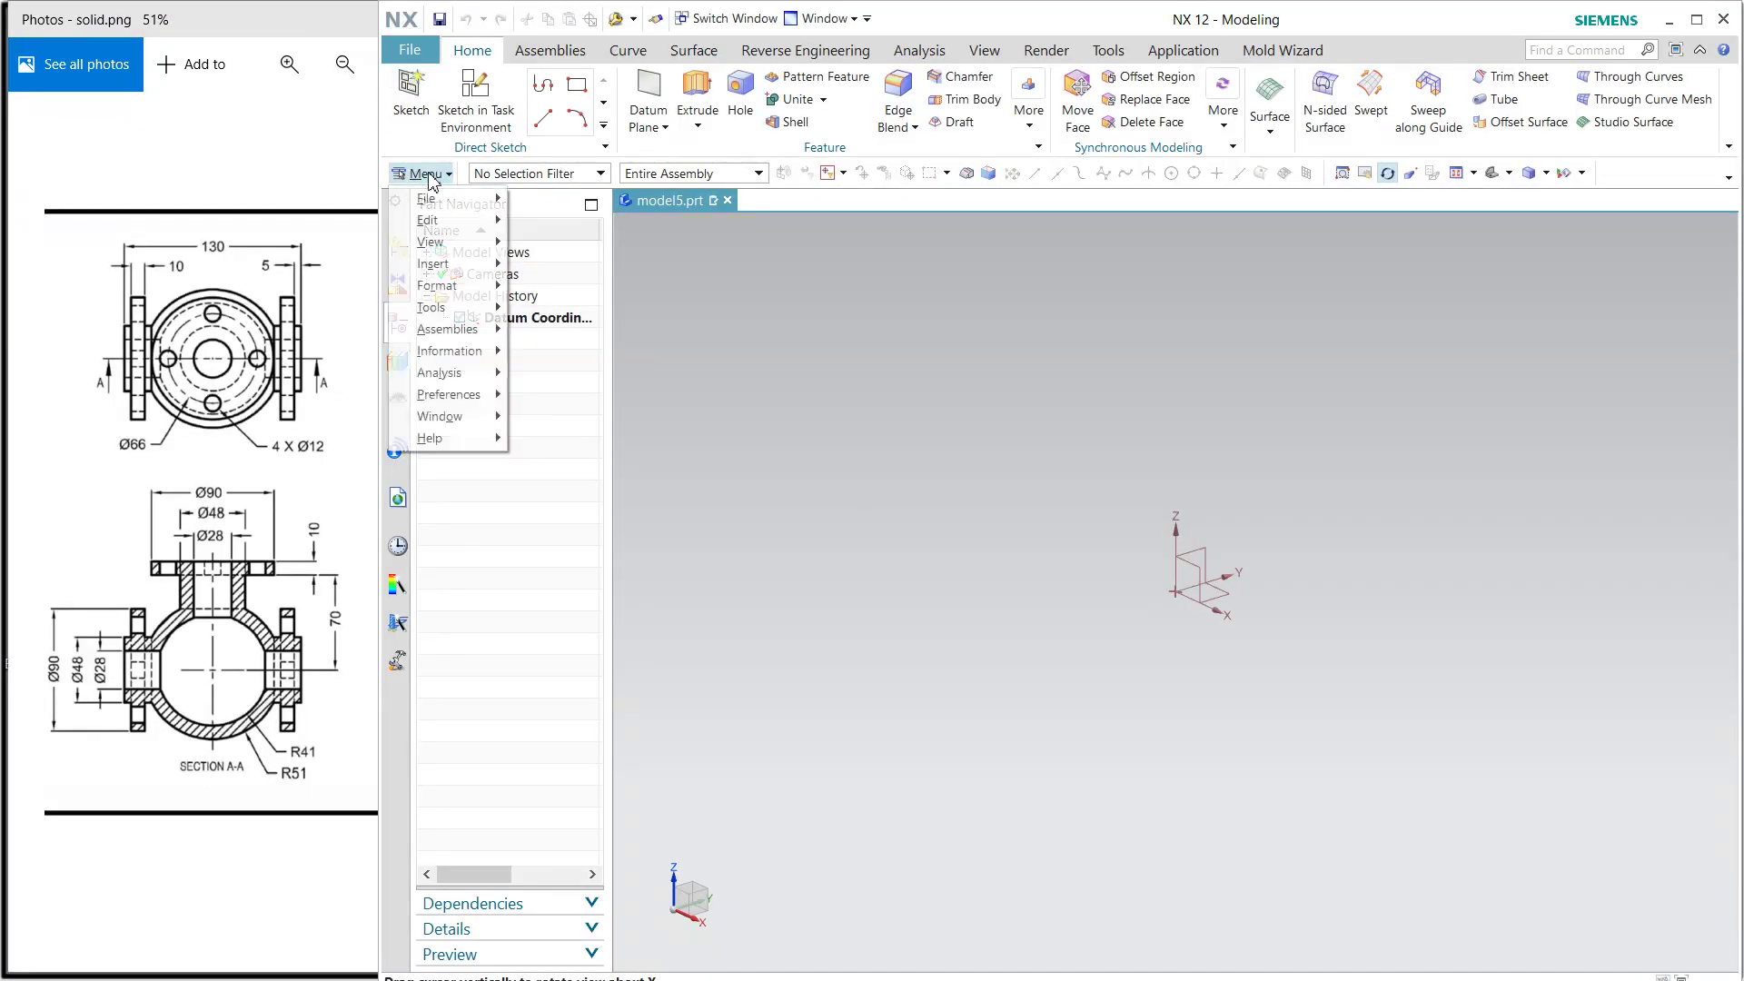
{"action": "mouse_move", "coordinate": [466, 273]}
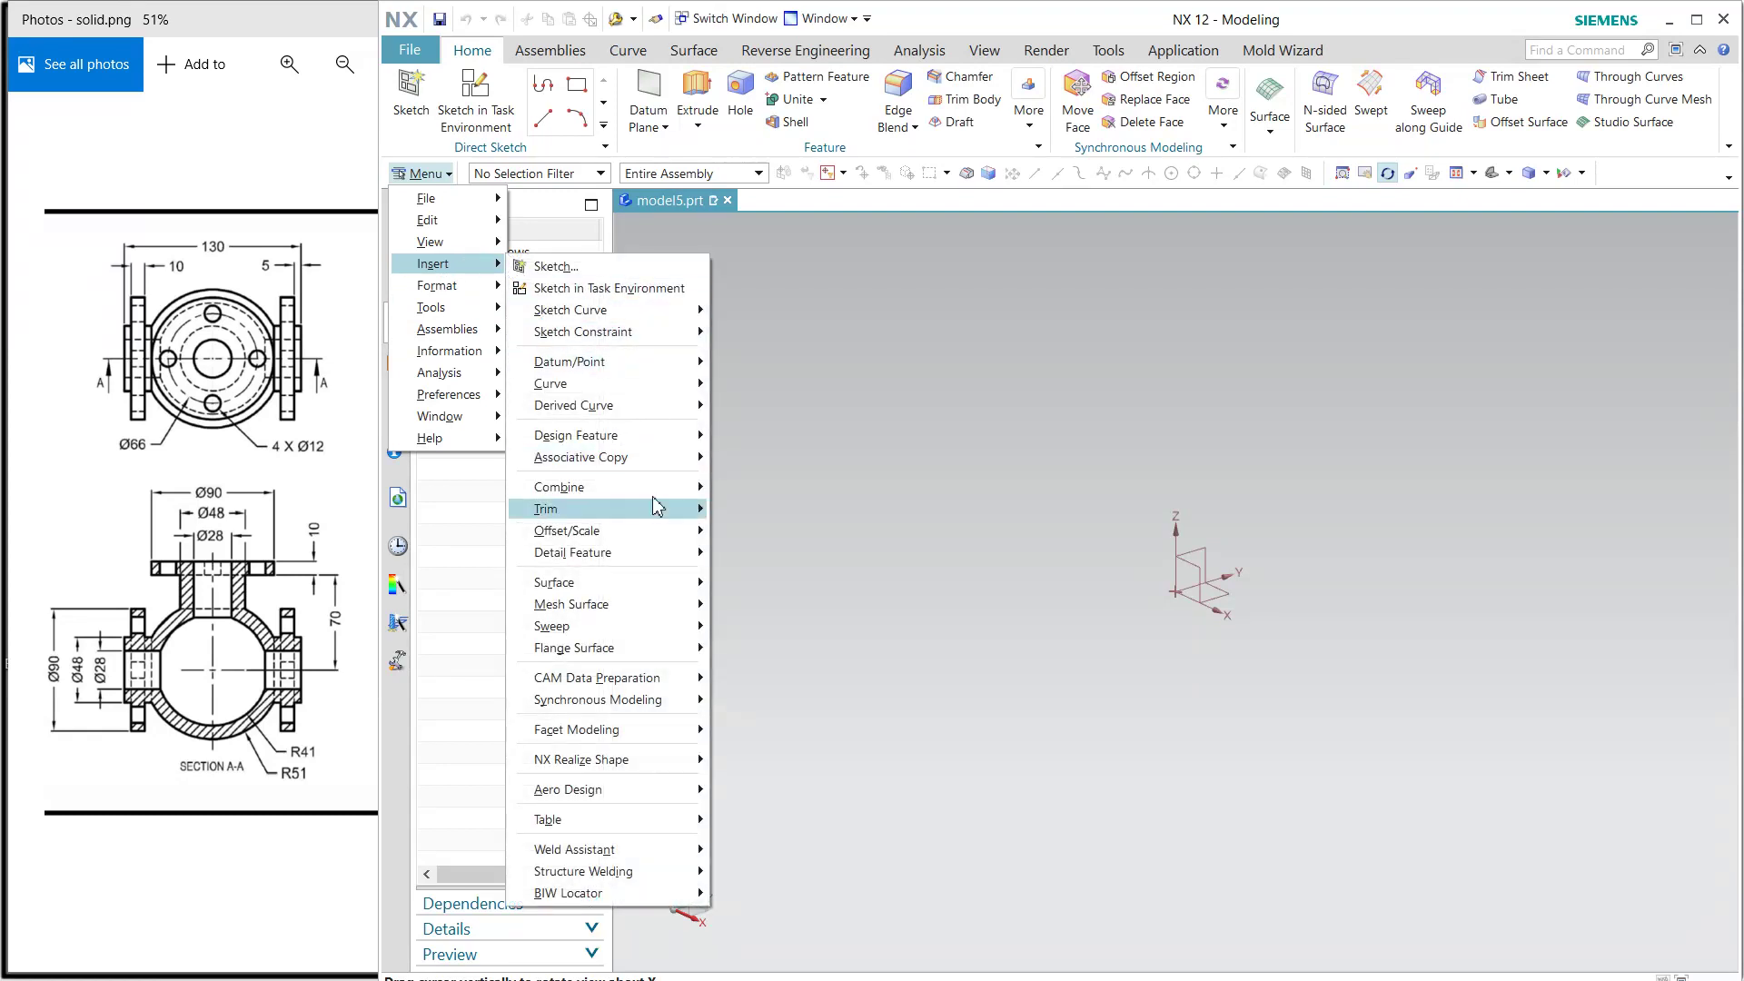
{"action": "mouse_move", "coordinate": [684, 444]}
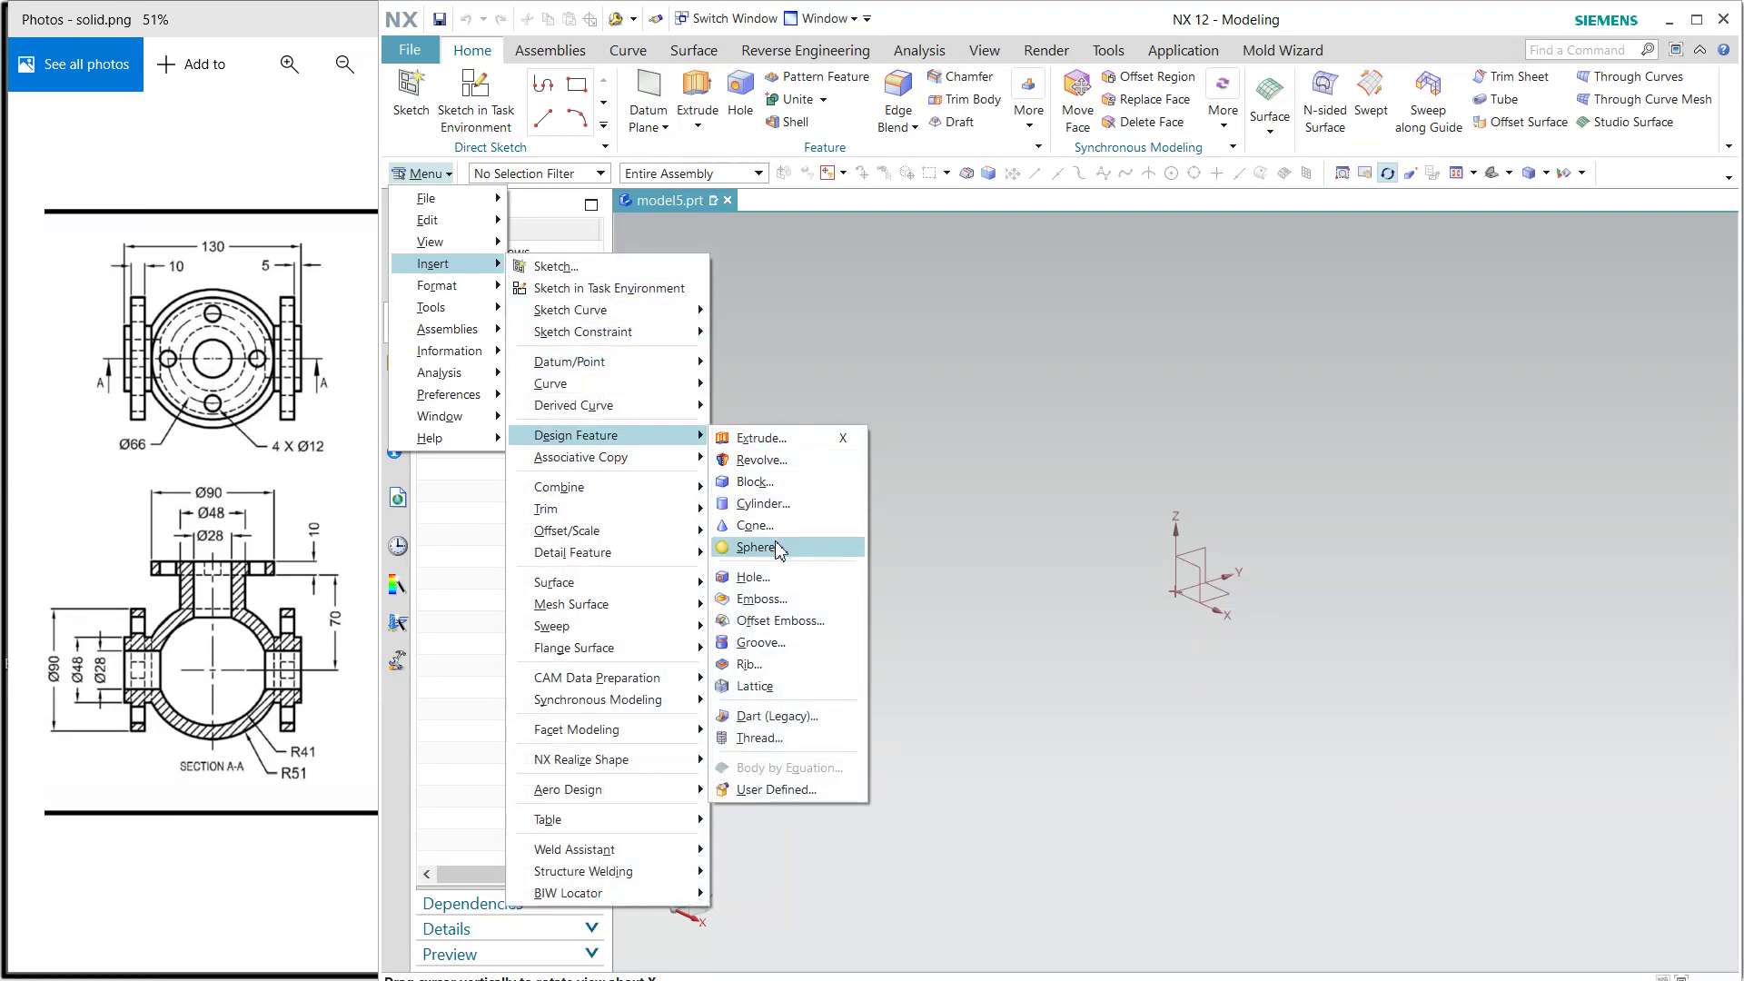
{"action": "left_click", "coordinate": [762, 548]}
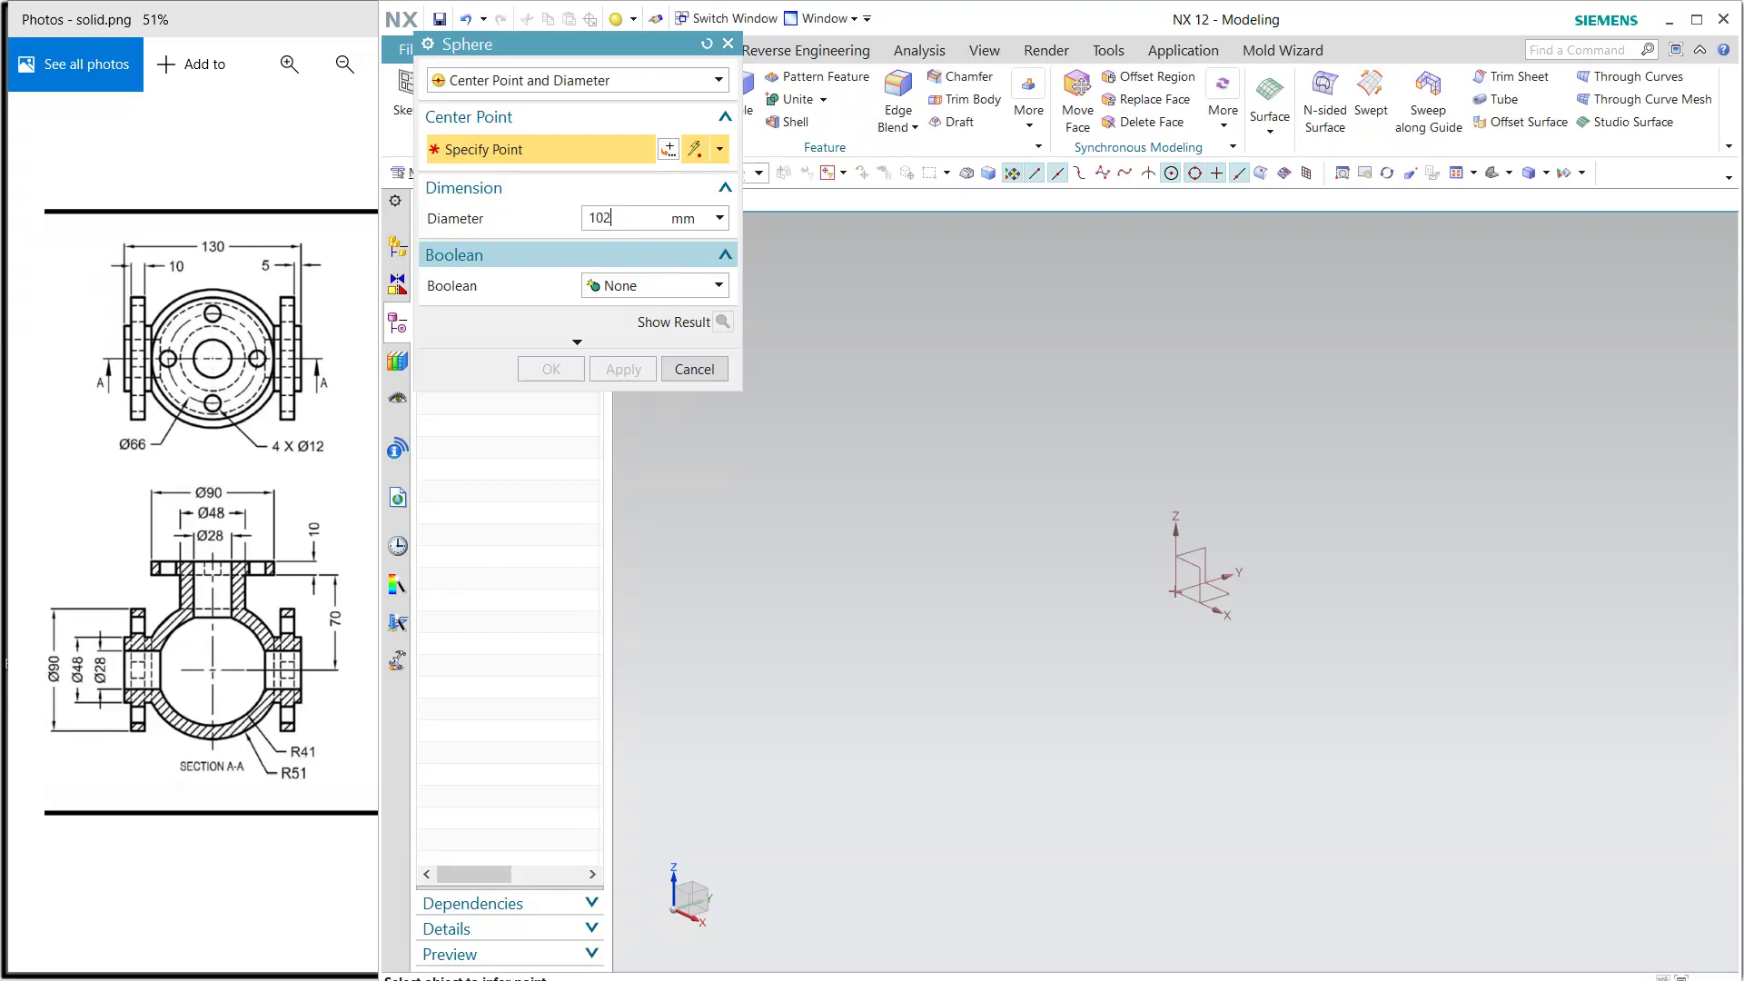
{"action": "left_click", "coordinate": [1176, 599]}
{"action": "left_click", "coordinate": [643, 376]}
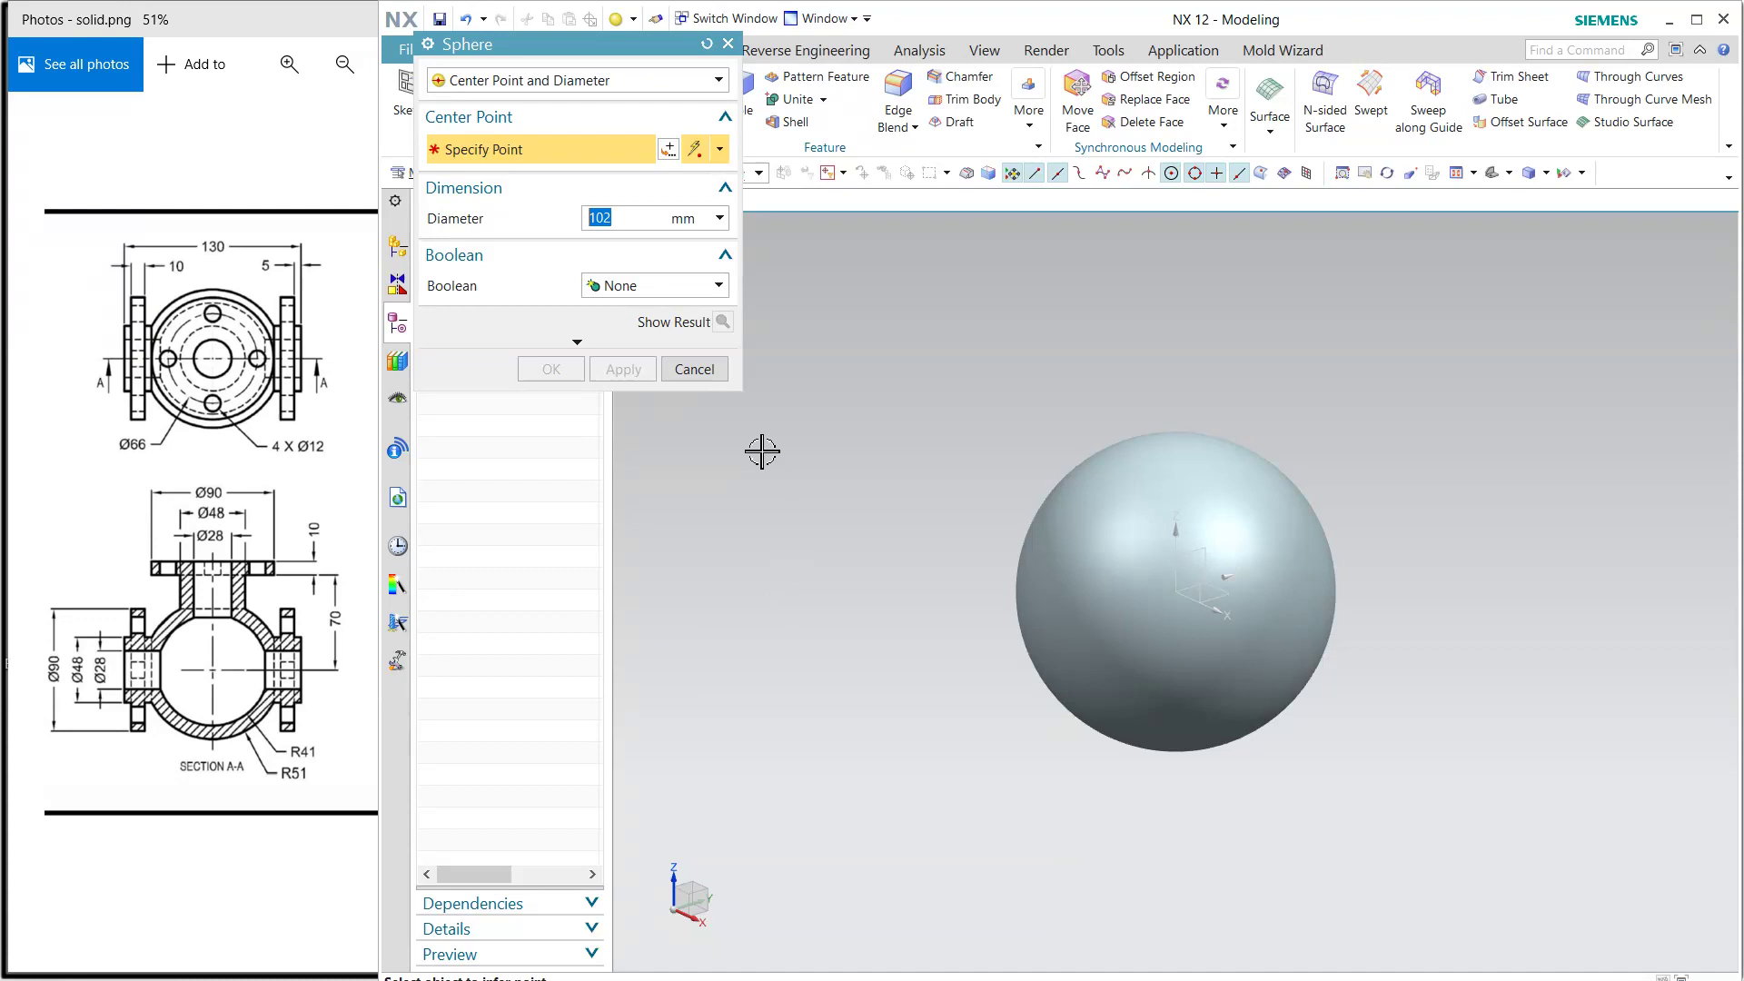
Subtract a concentric Ø82 sphere at the origin to hollow the body.
{"action": "left_click", "coordinate": [645, 285]}
{"action": "left_click", "coordinate": [640, 342]}
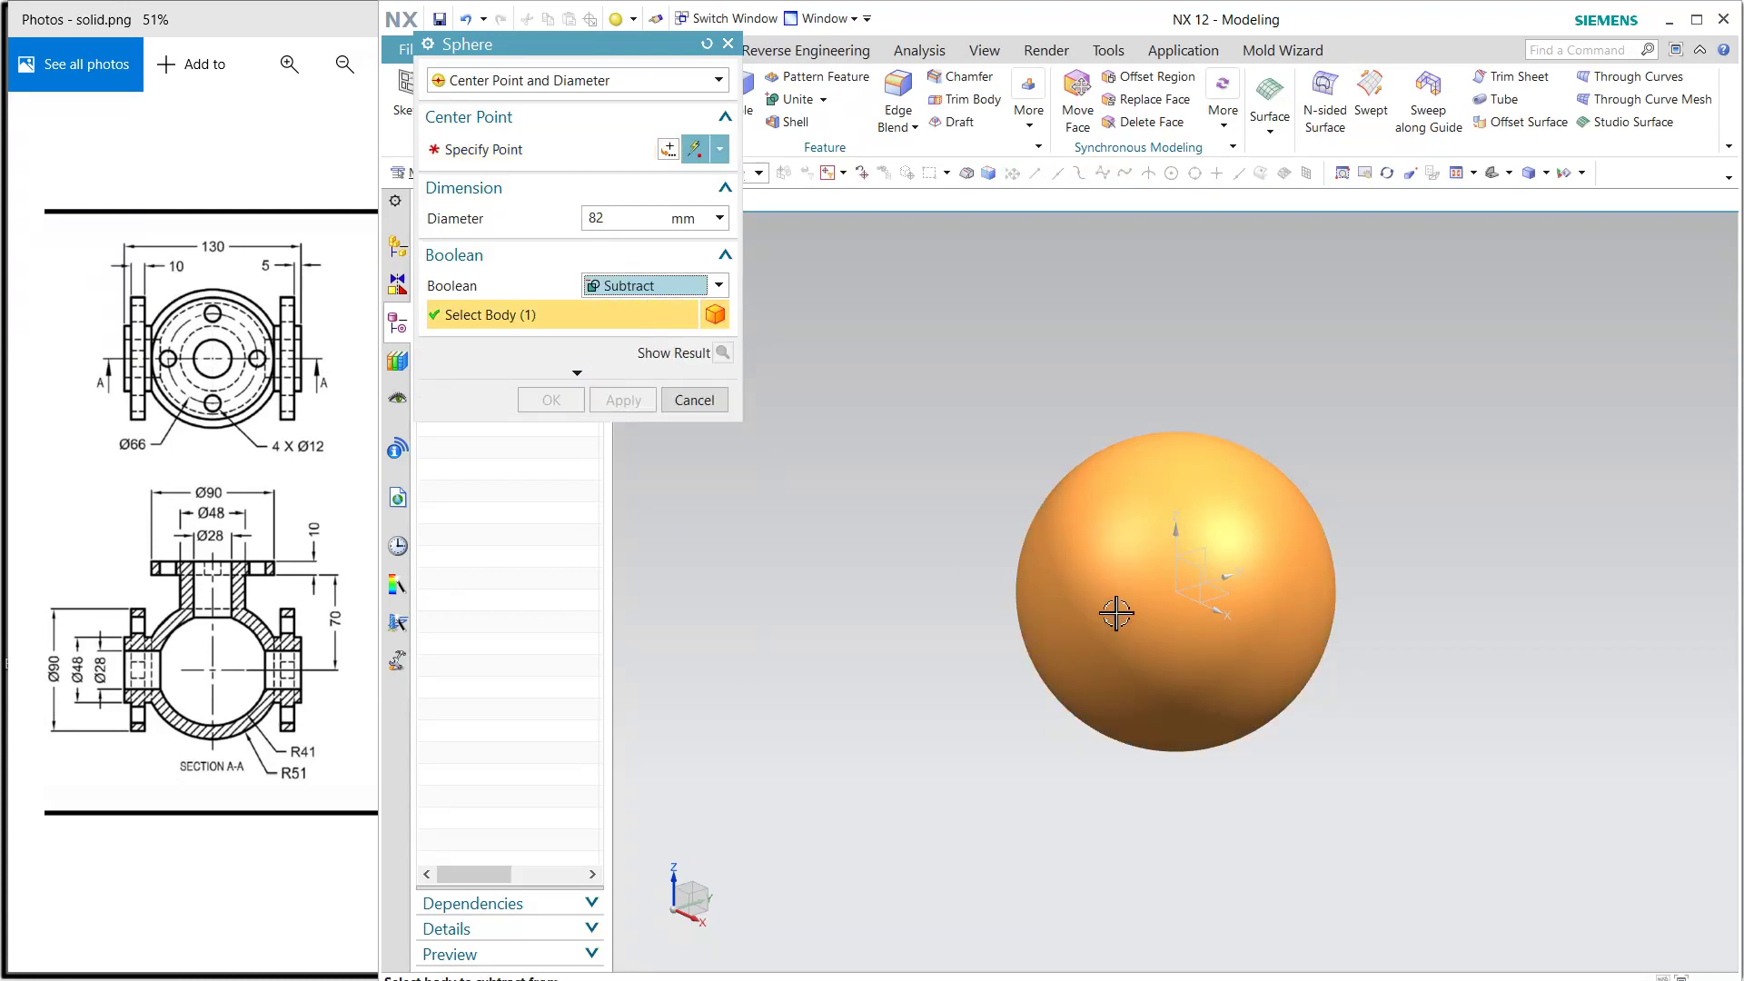
{"action": "middle_click", "coordinate": [727, 524]}
{"action": "key", "text": "Escape"}
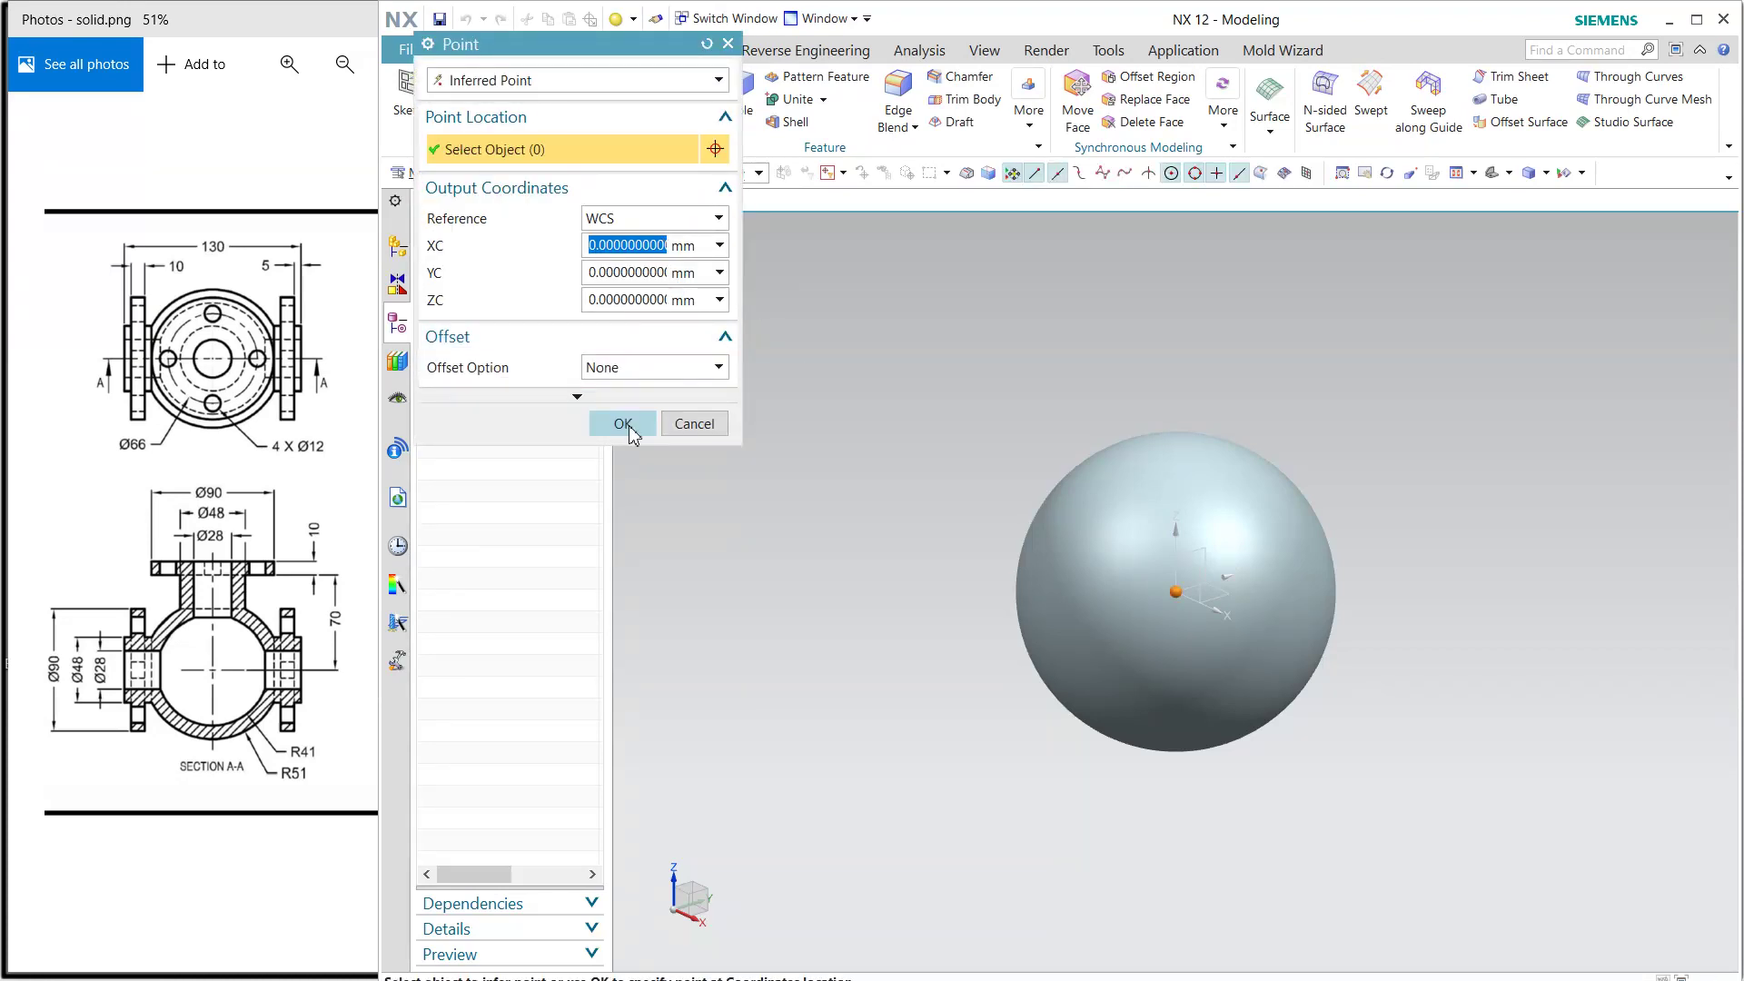
{"action": "left_click", "coordinate": [623, 418]}
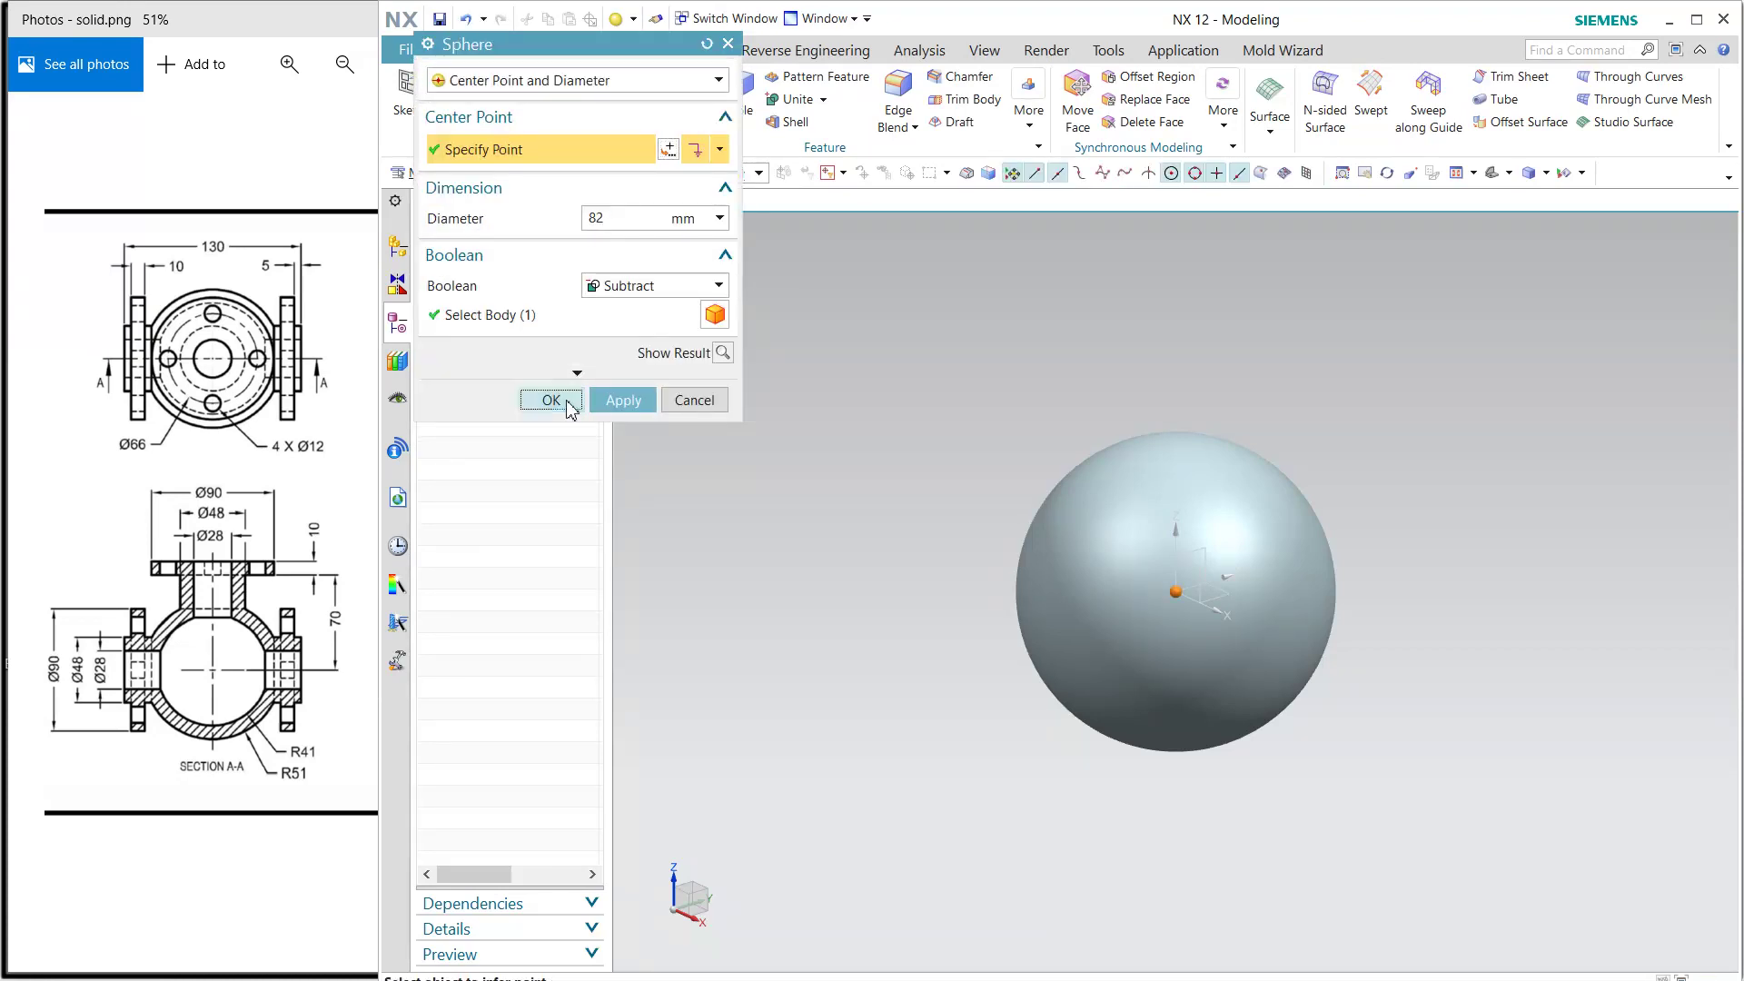
{"action": "left_click", "coordinate": [552, 400]}
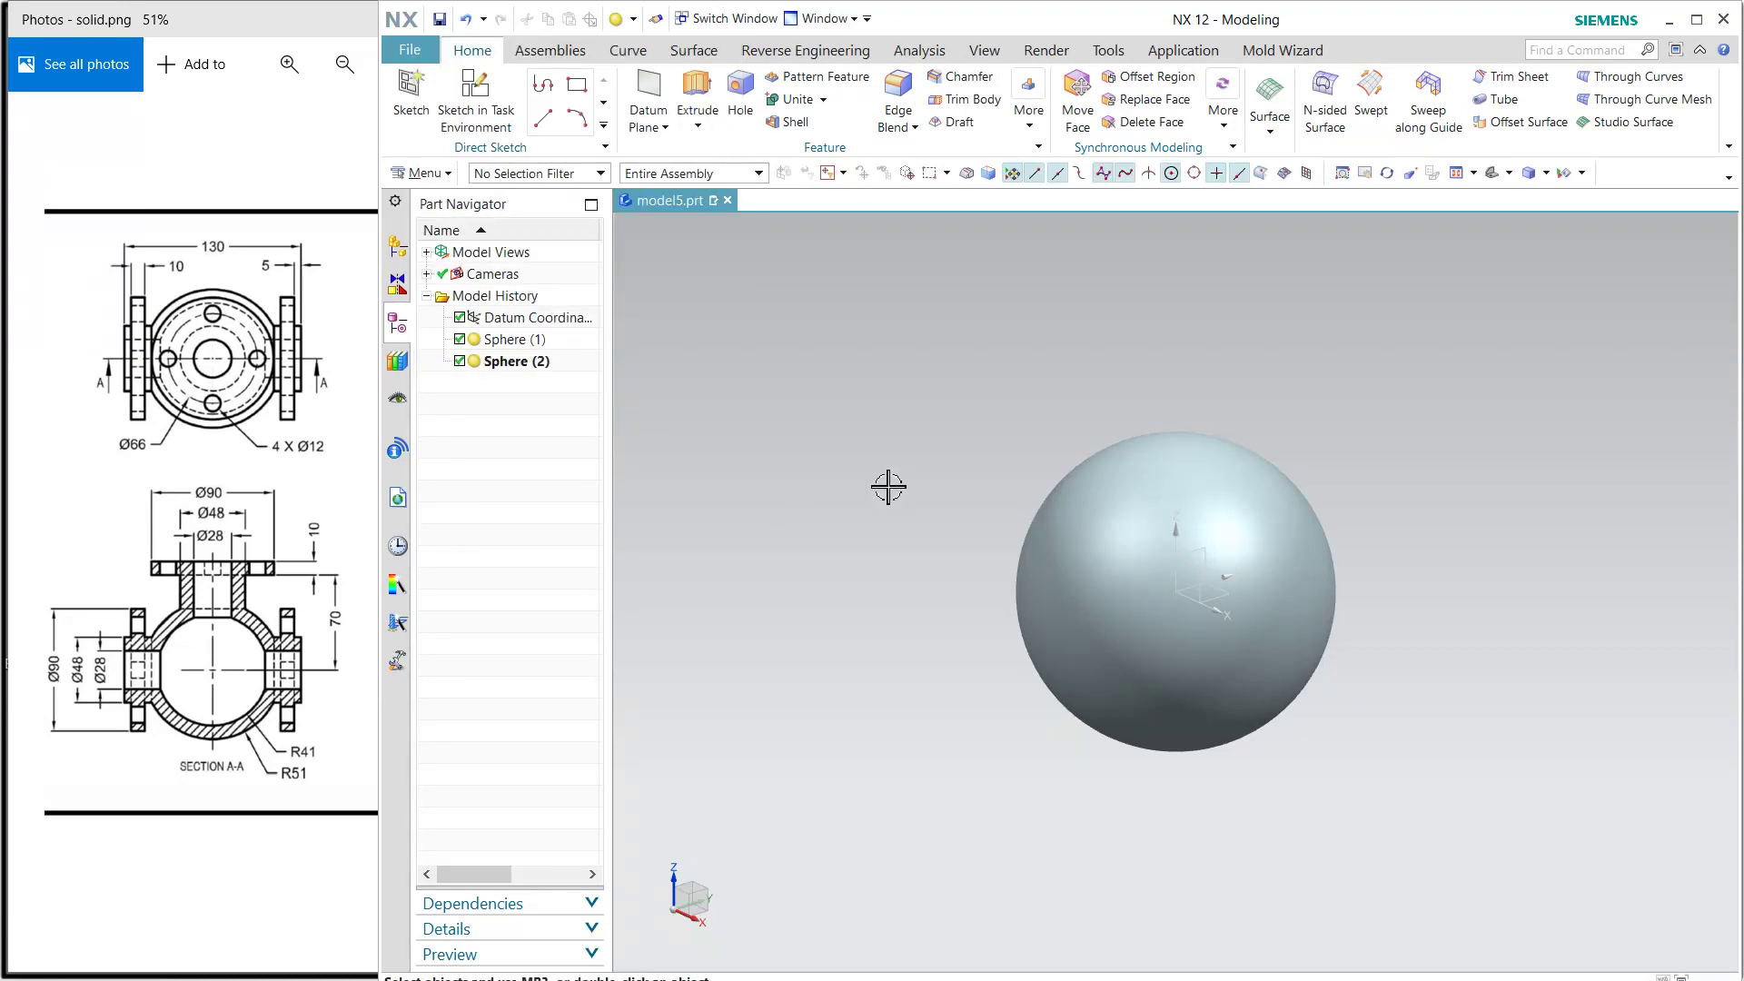
Clip the view to check the hollow interior, then restore the full sphere.
{"action": "left_click", "coordinate": [985, 50]}
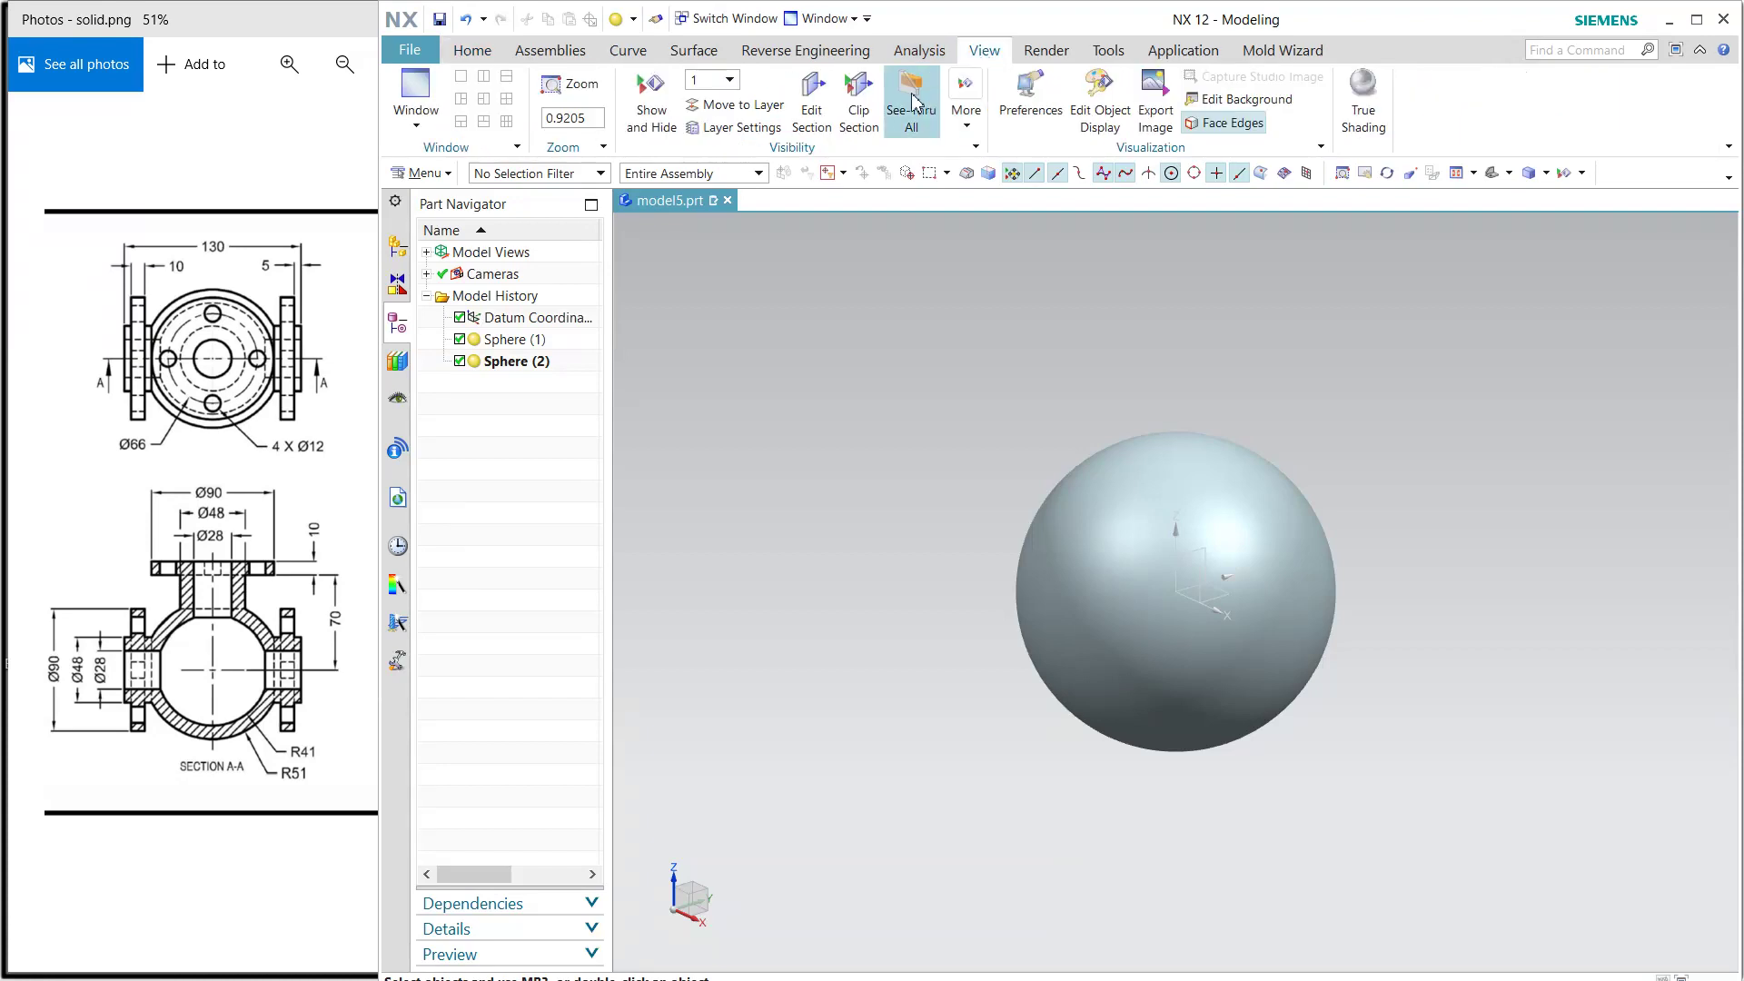
{"action": "left_click", "coordinate": [859, 100]}
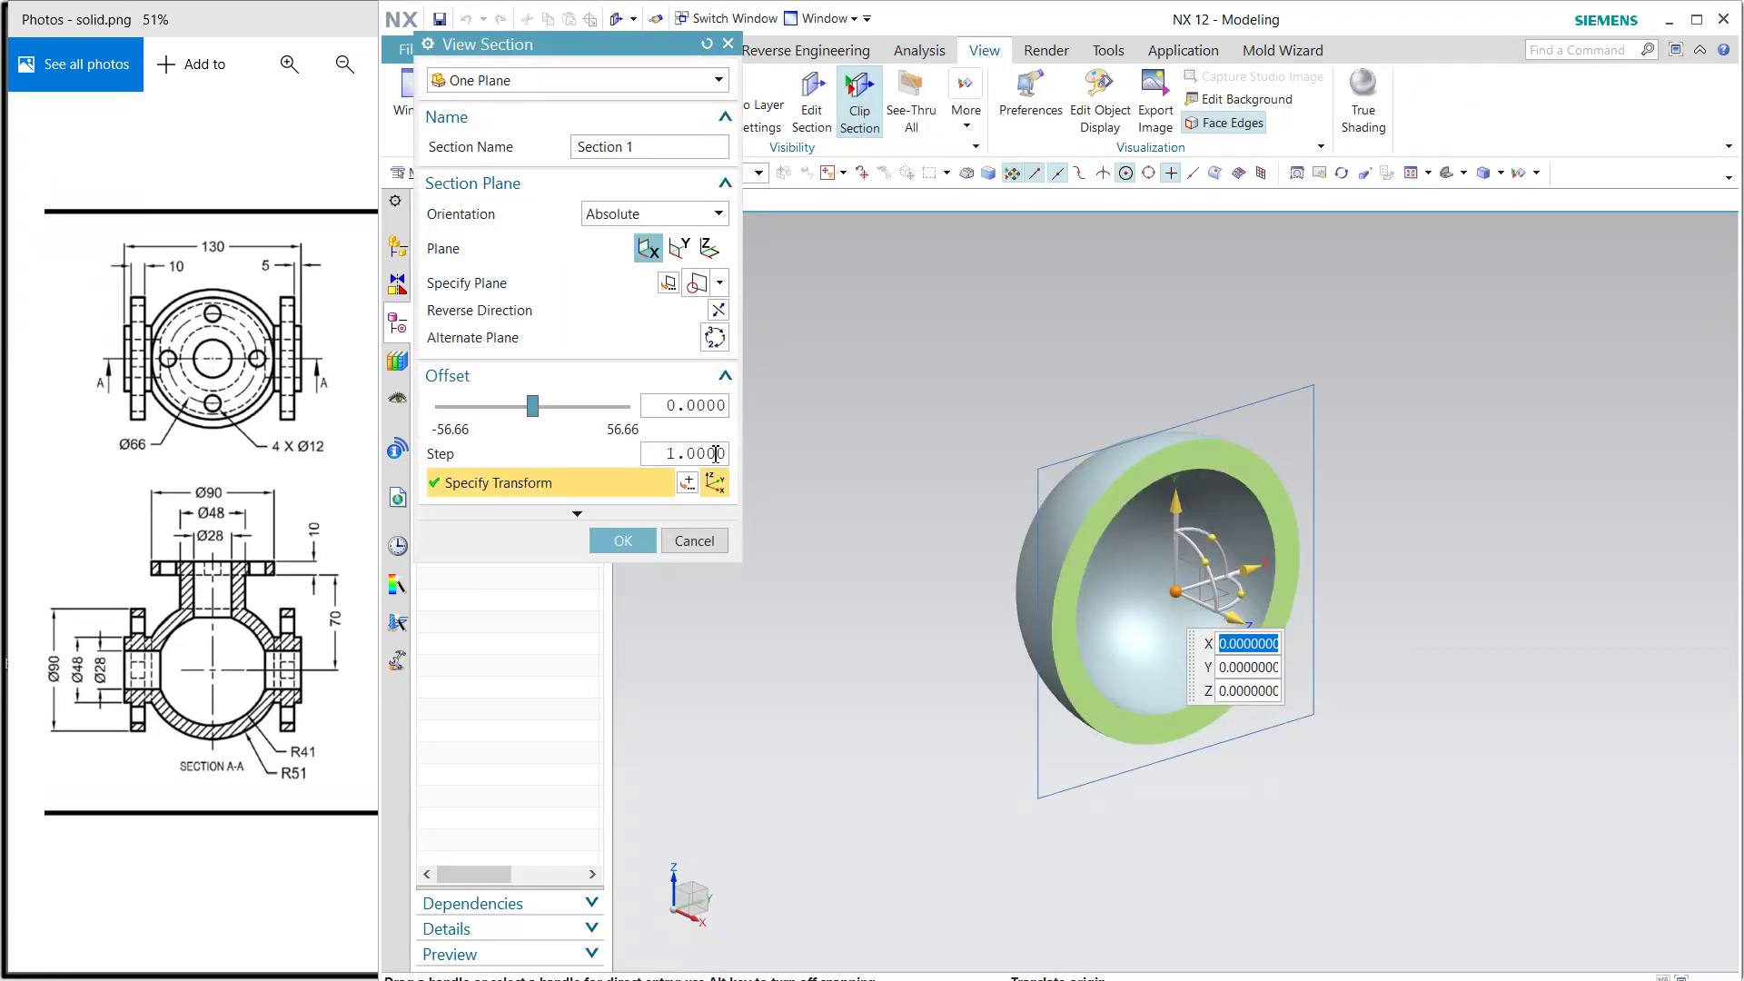
{"action": "left_click", "coordinate": [694, 540]}
Add a datum plane offset 80 mm from the XY plane.
{"action": "left_click", "coordinate": [472, 51]}
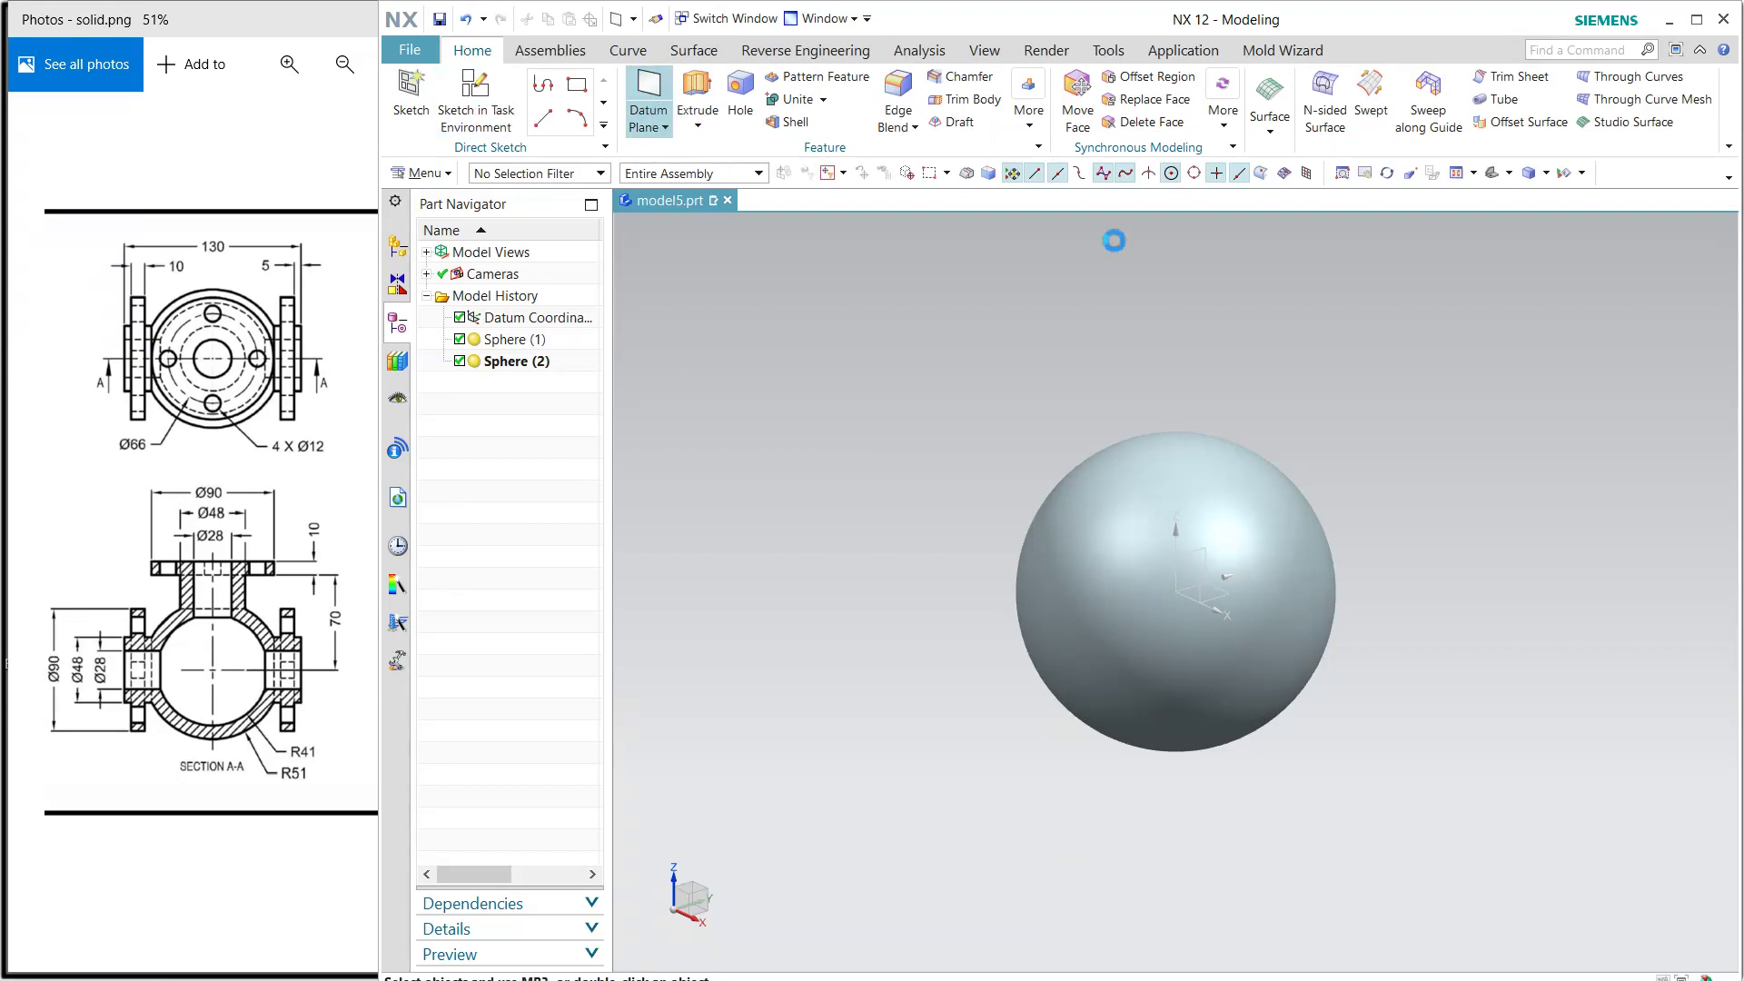
{"action": "left_click", "coordinate": [1218, 592]}
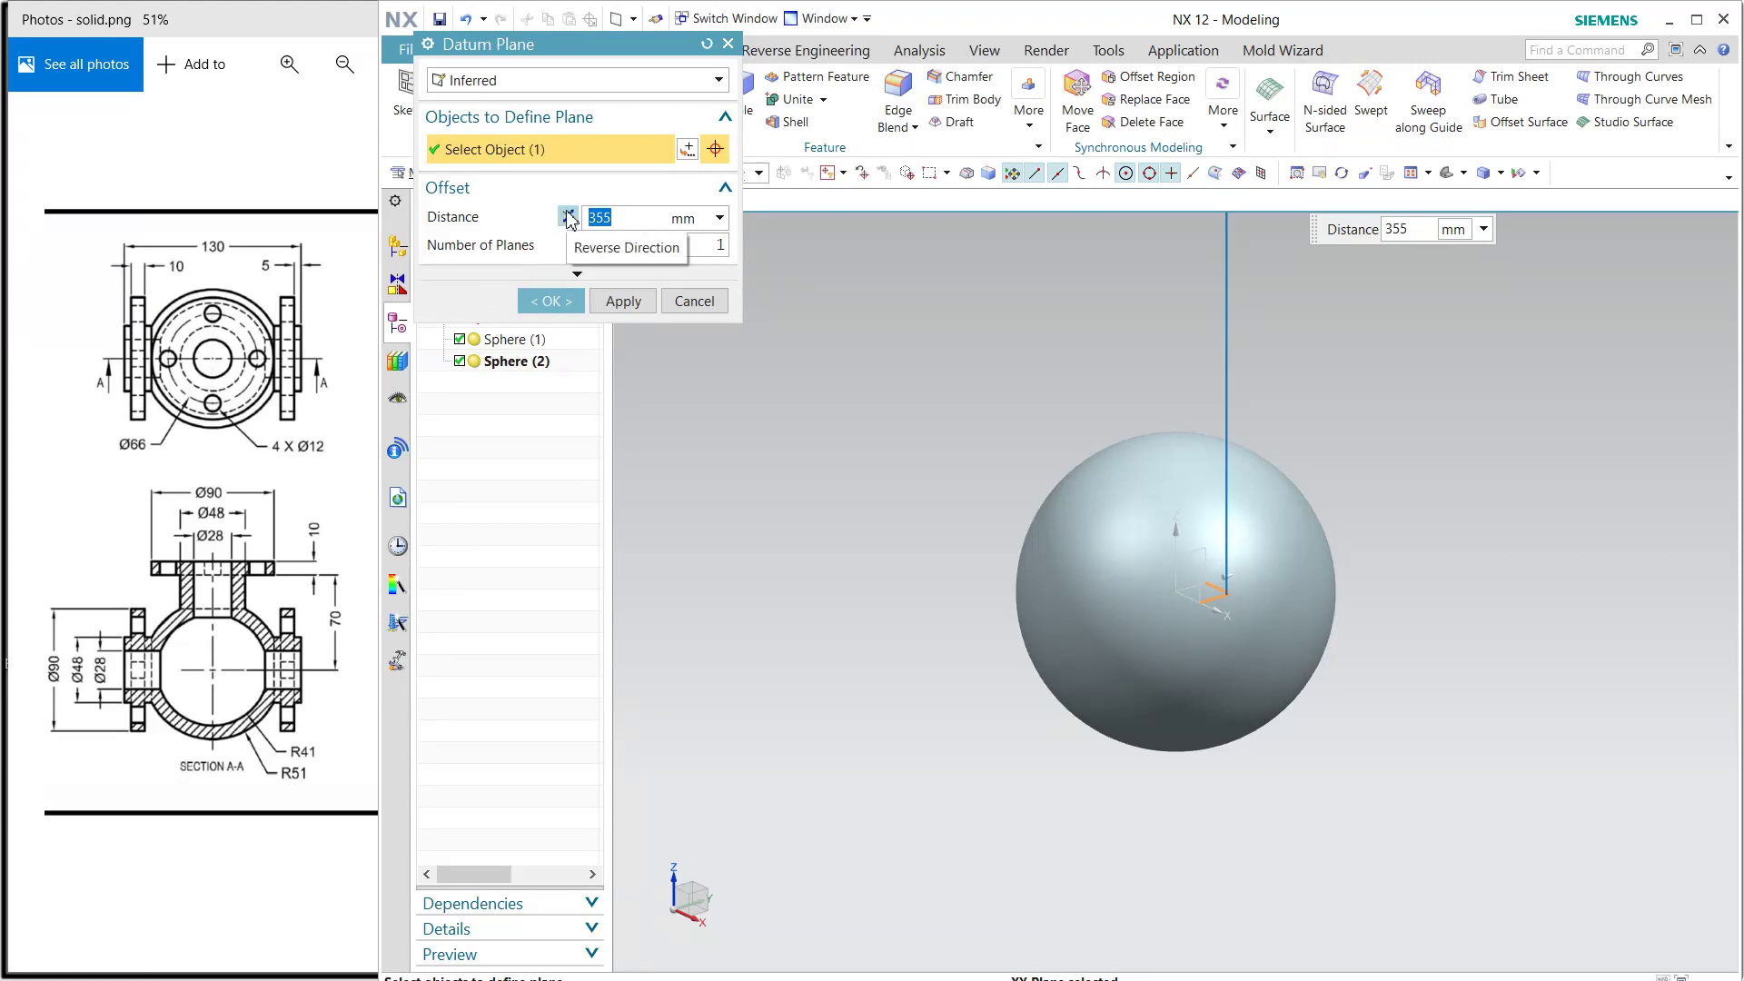
{"action": "type", "text": "80"}
{"action": "key", "text": "Return"}
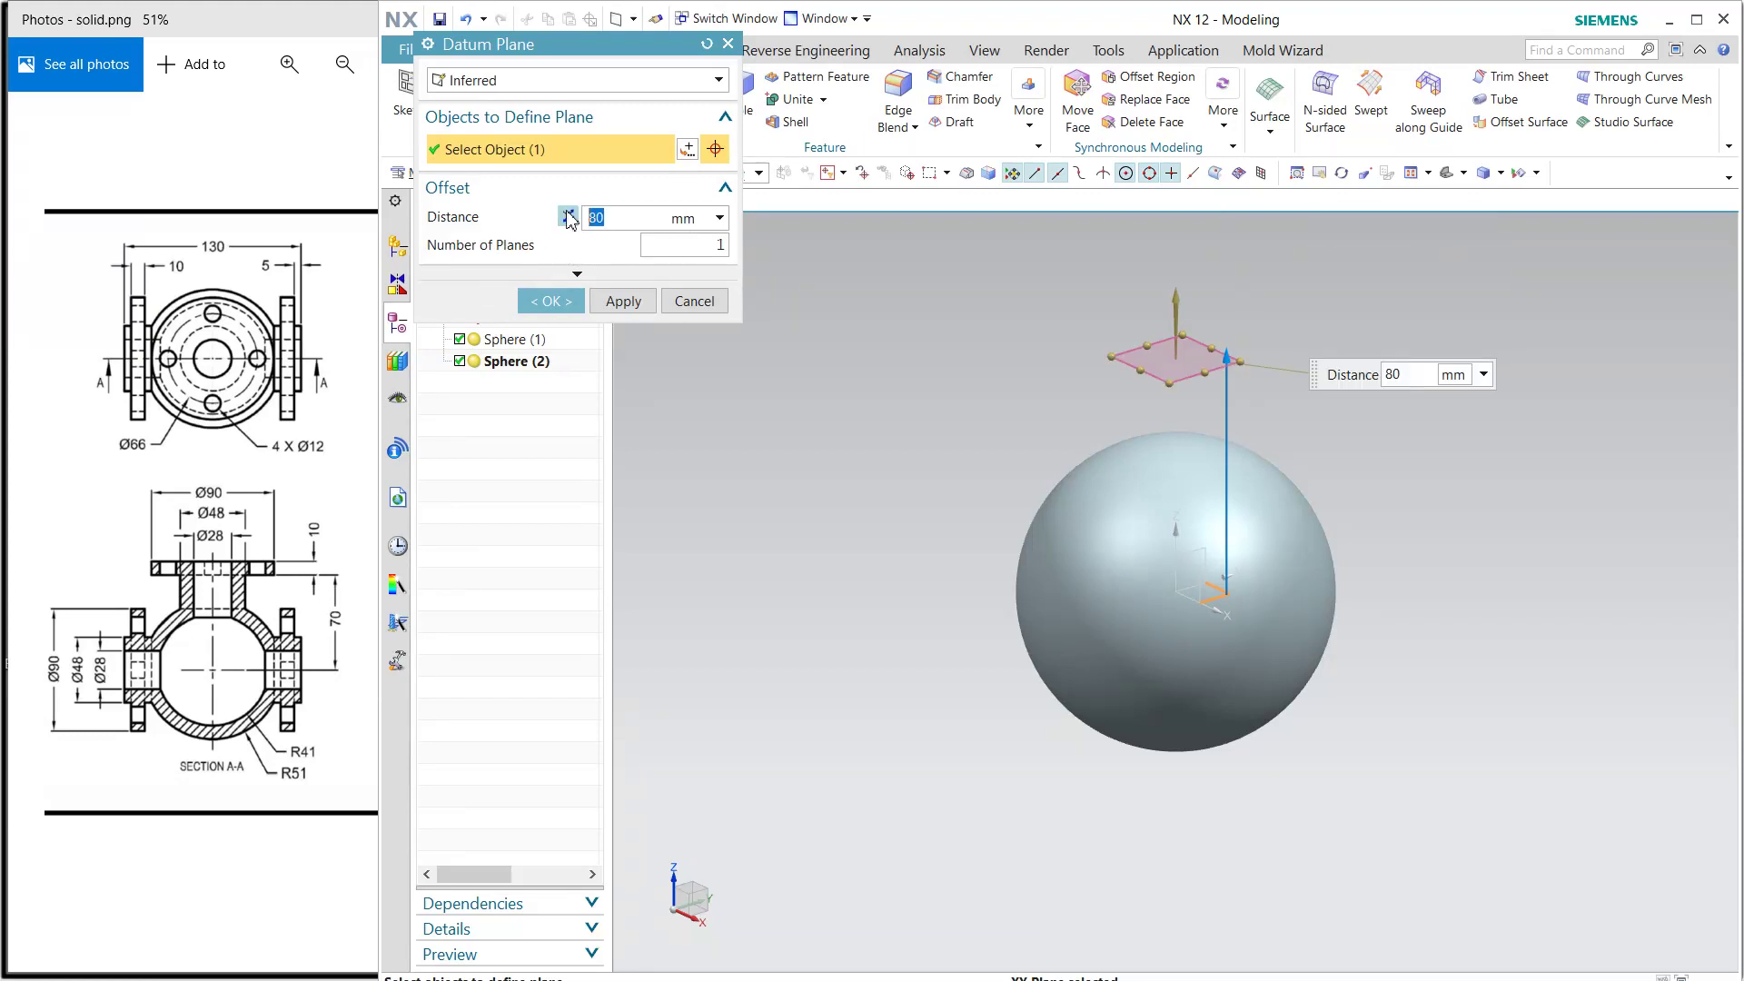
{"action": "left_click", "coordinate": [550, 300]}
{"action": "left_click", "coordinate": [495, 113]}
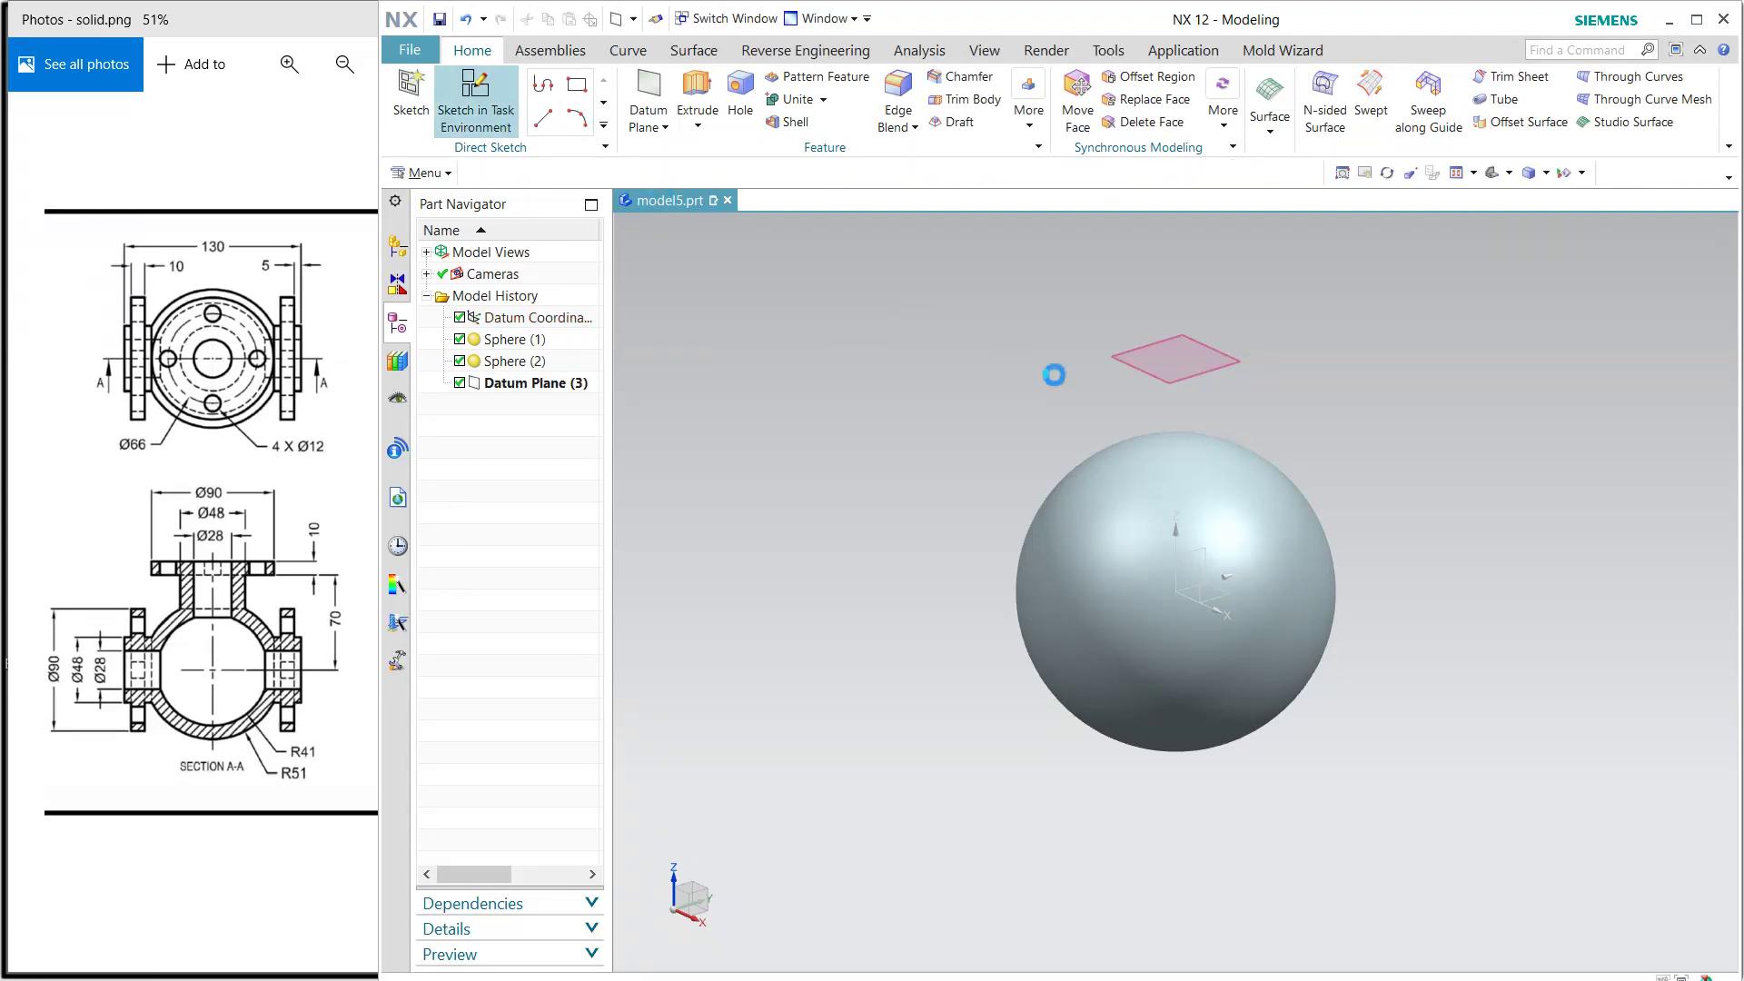
Create a sketch on the 80 mm datum plane, oriented to the X axis.
{"action": "mouse_move", "coordinate": [957, 395]}
{"action": "middle_mouse_down"}
{"action": "mouse_move", "coordinate": [1136, 444]}
{"action": "mouse_move", "coordinate": [1199, 395]}
{"action": "middle_mouse_up"}
{"action": "left_click", "coordinate": [1199, 395]}
{"action": "left_click", "coordinate": [1246, 604]}
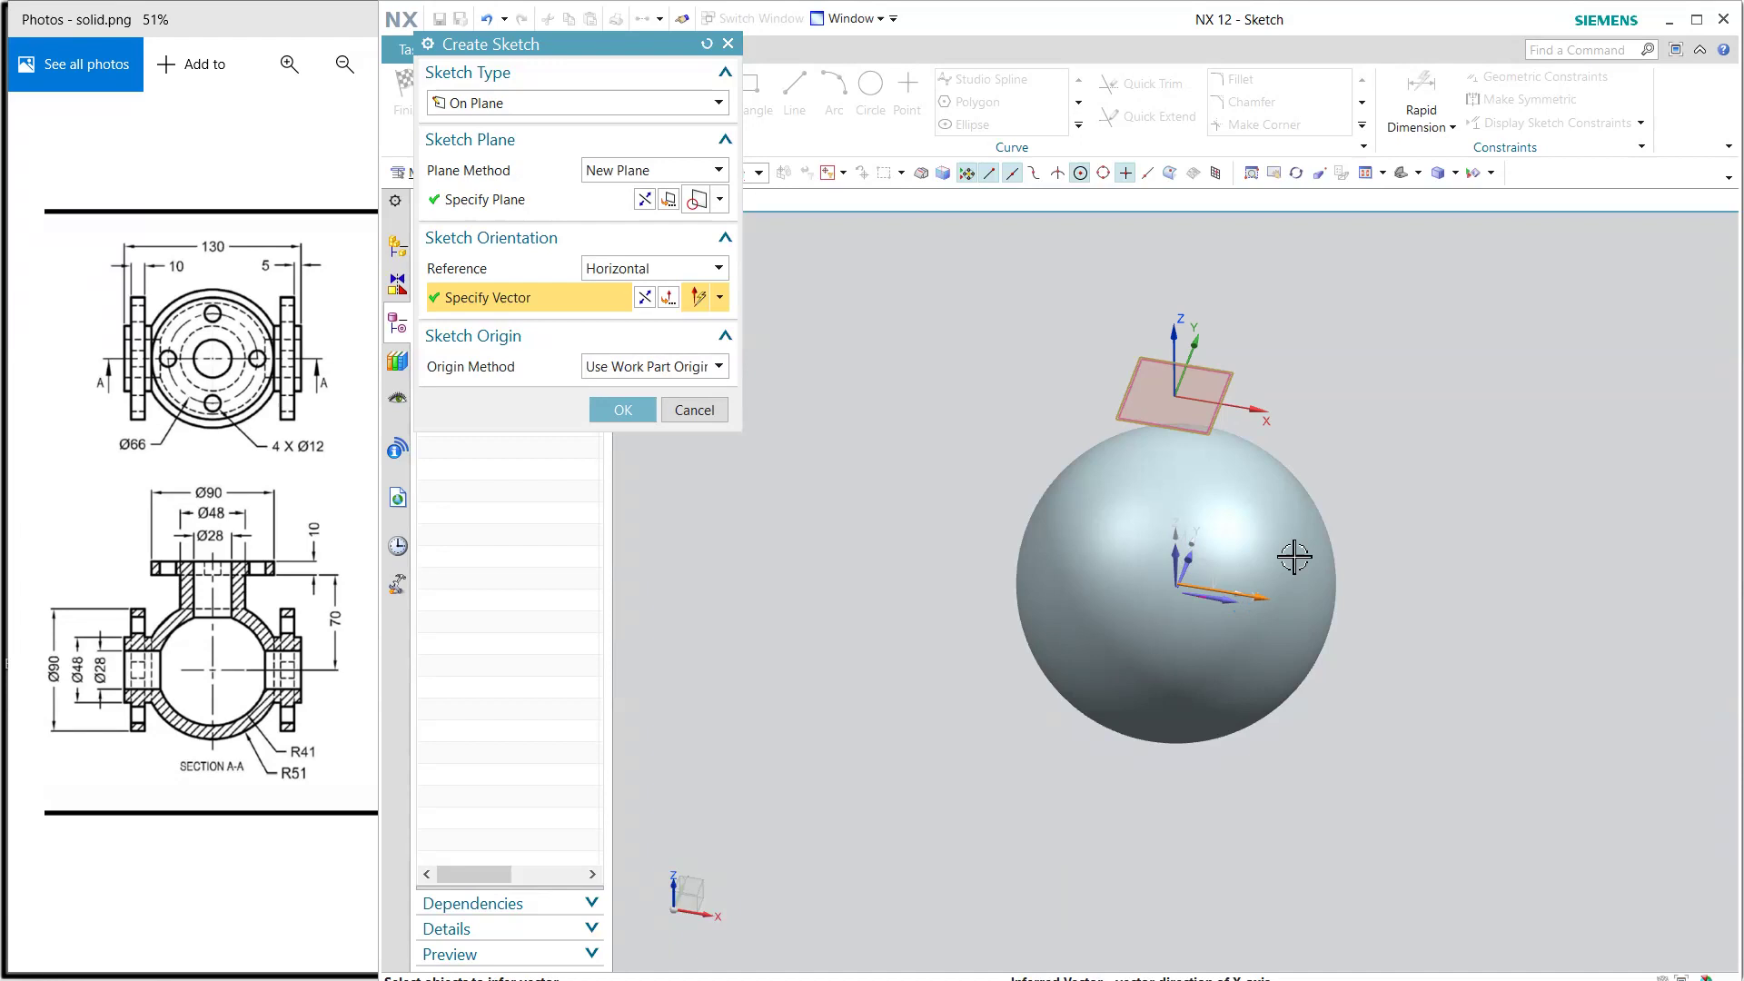
{"action": "middle_click", "coordinate": [1300, 427]}
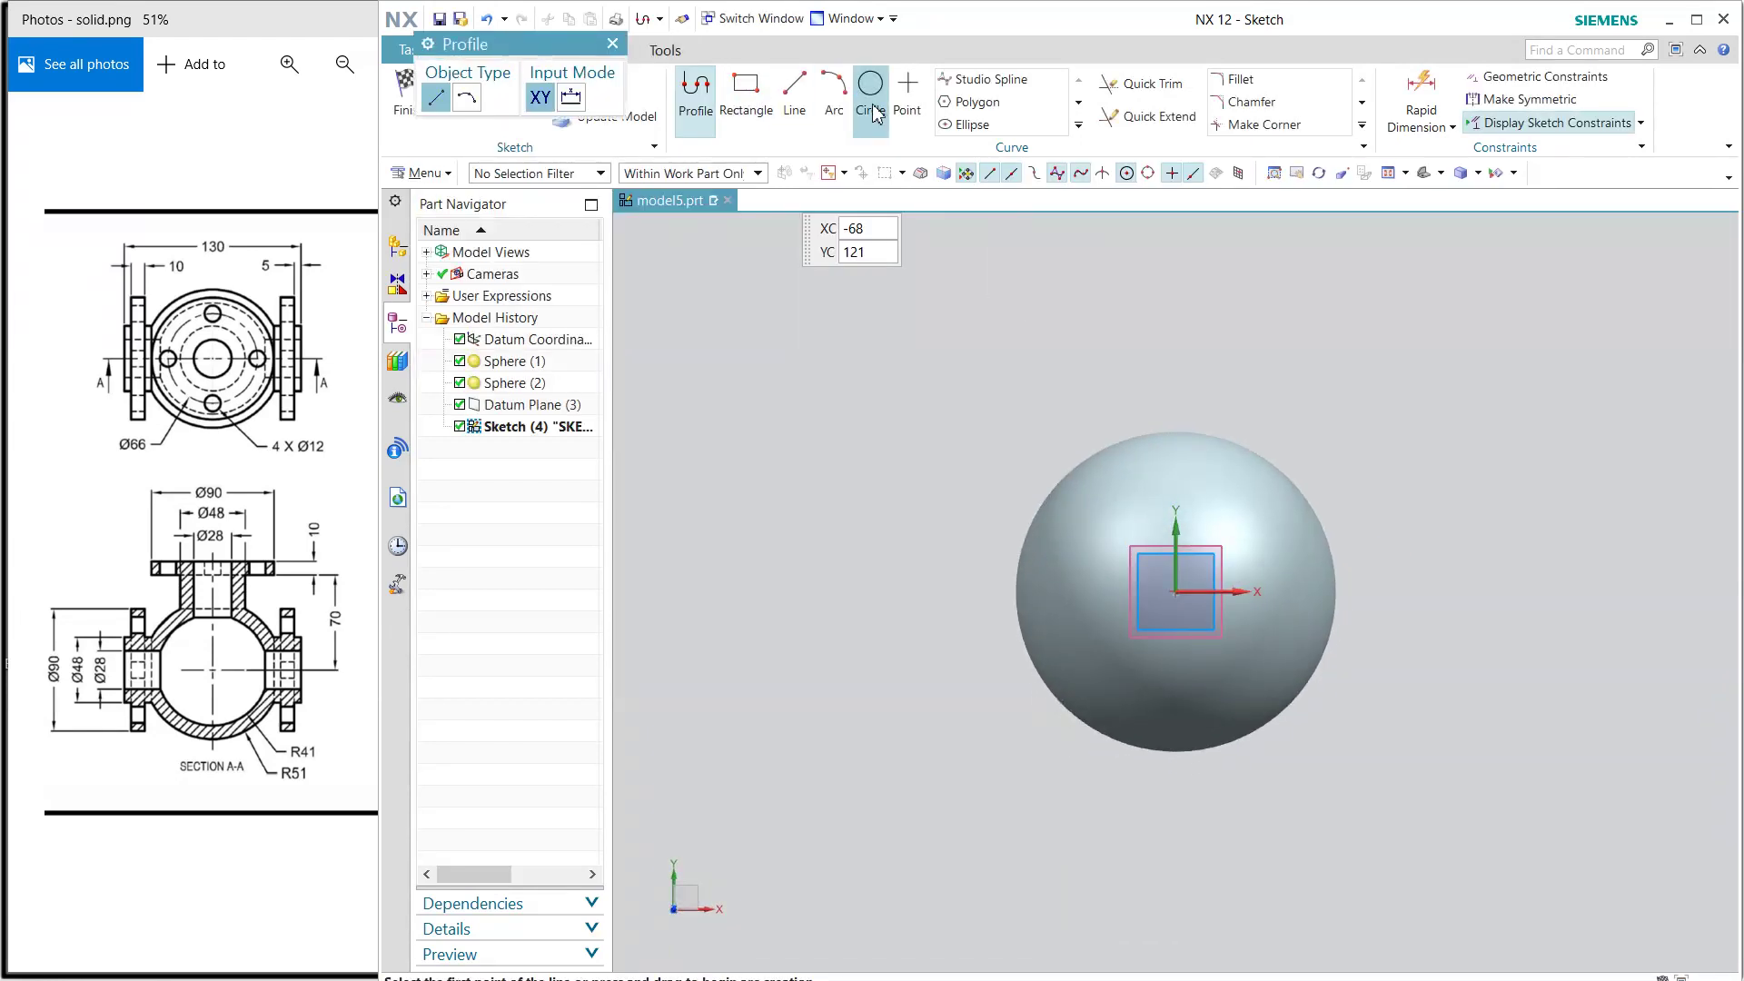
Draw concentric Ø90, Ø48 and Ø28 circles at the sketch origin and finish the sketch.
{"action": "left_click", "coordinate": [871, 91]}
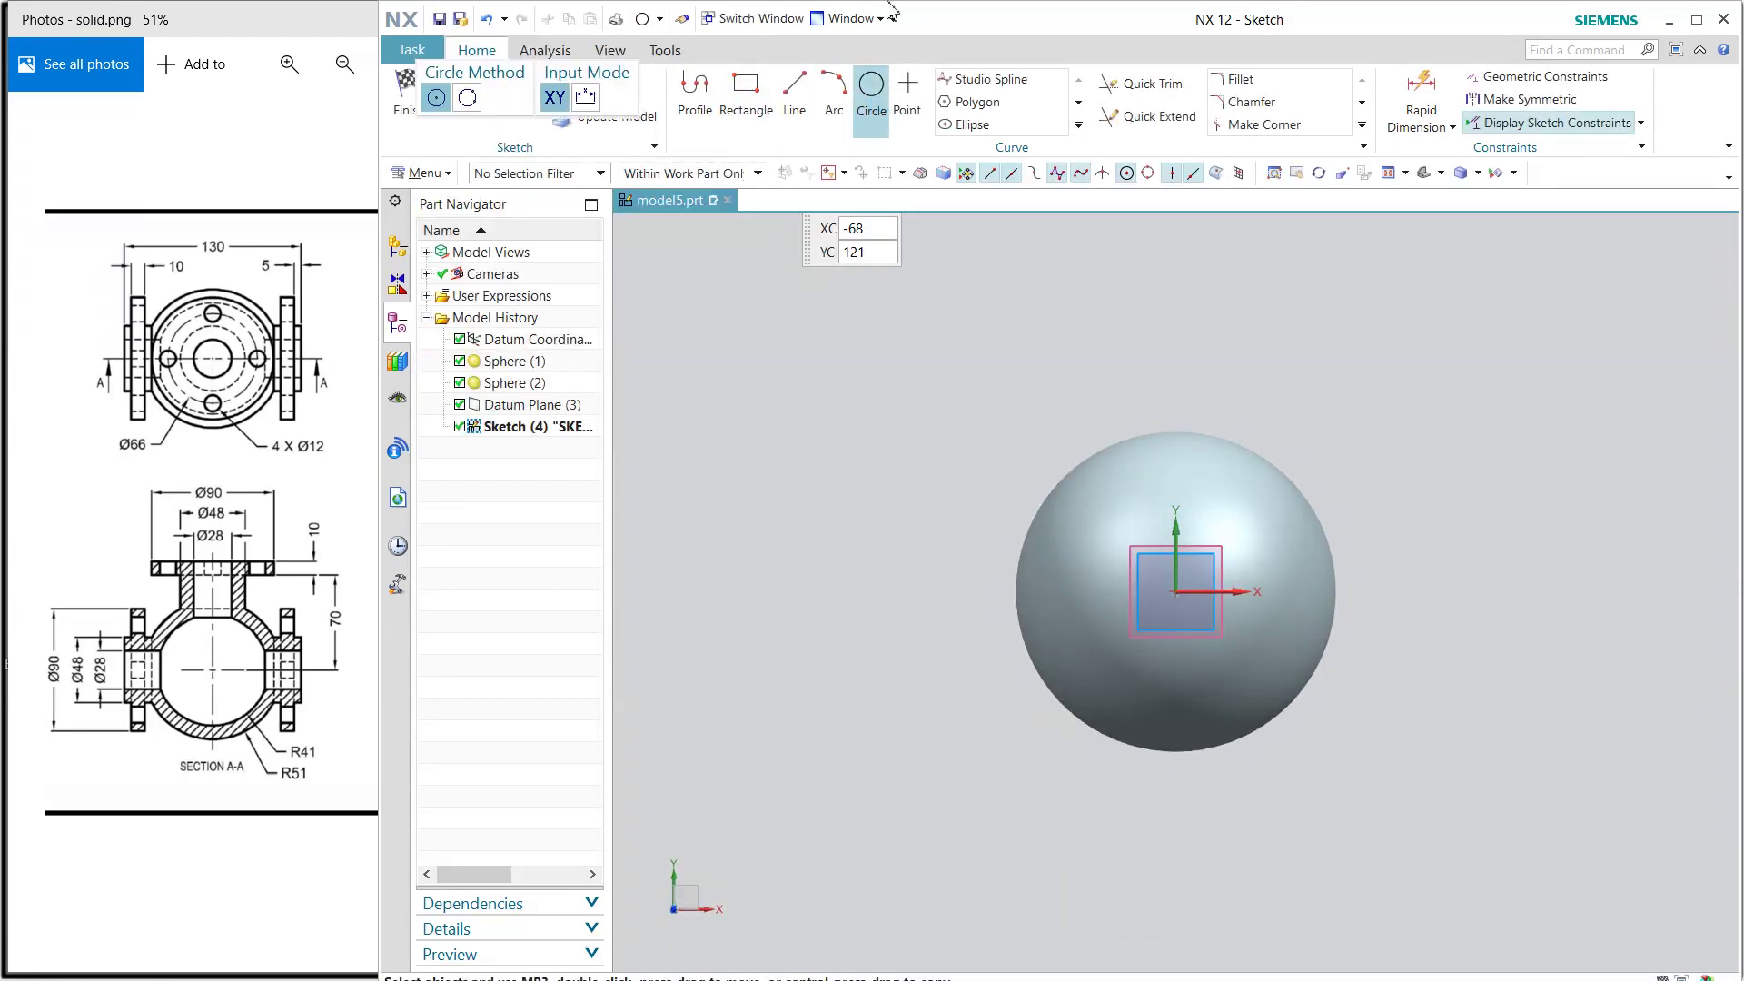
{"action": "left_click", "coordinate": [1175, 591]}
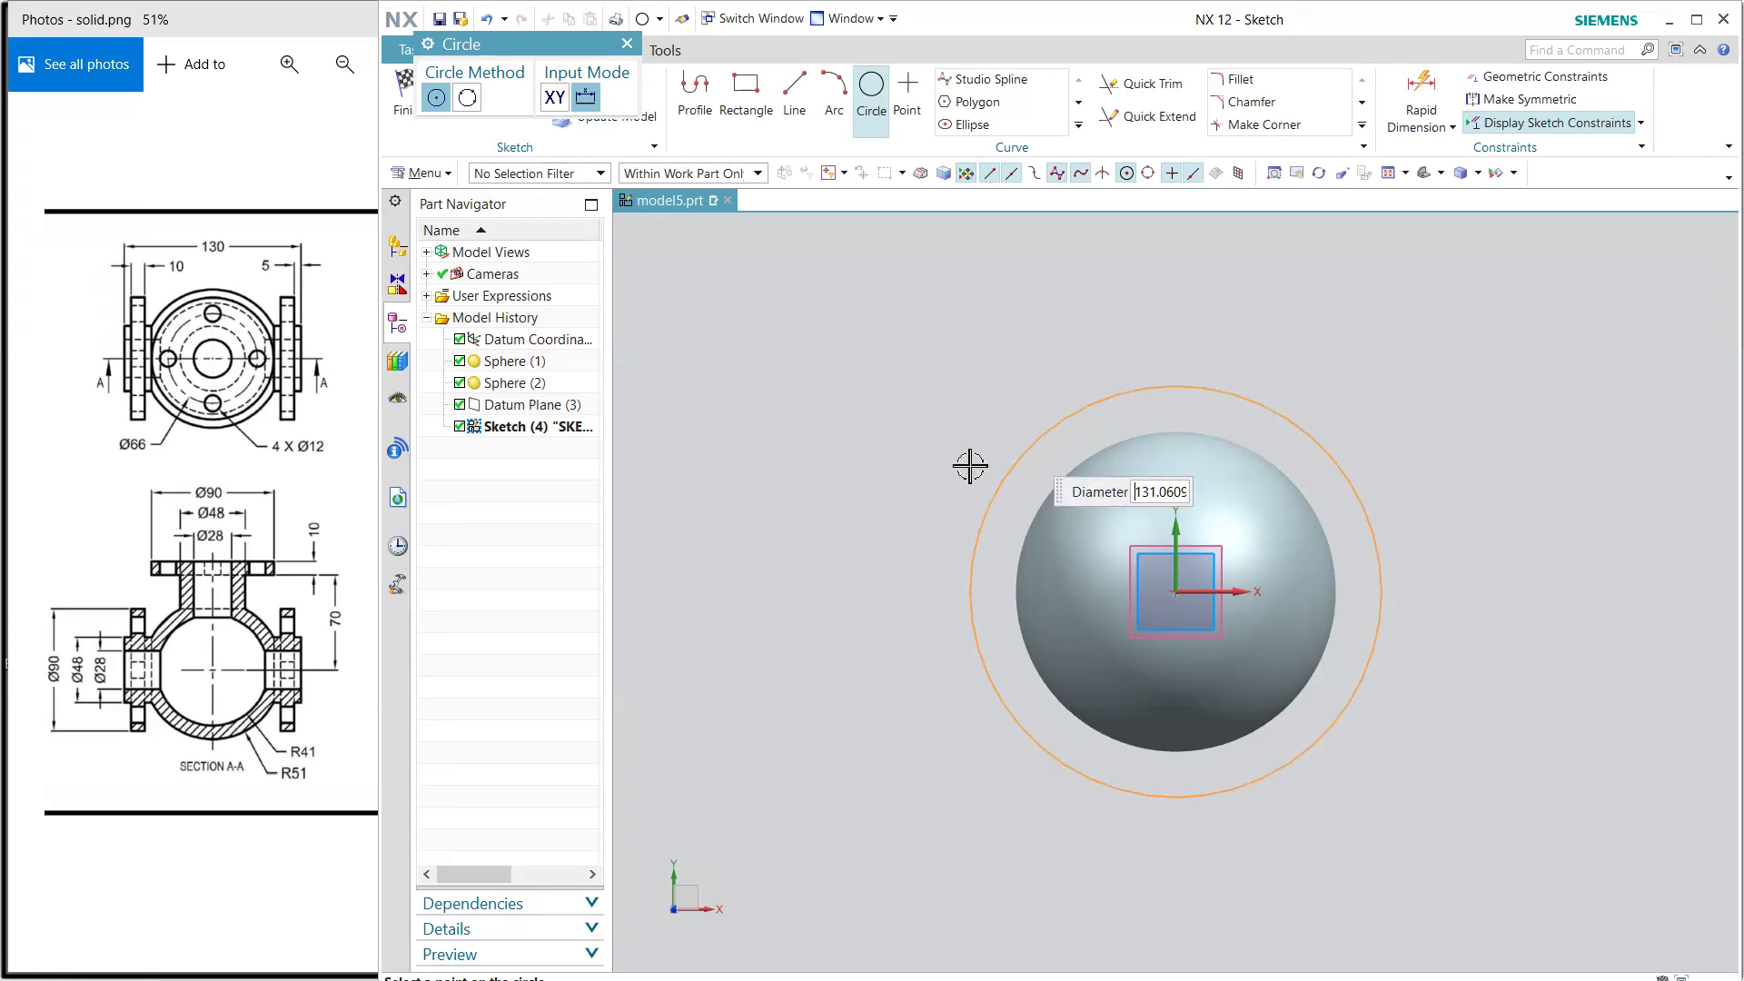
{"action": "type", "text": "90"}
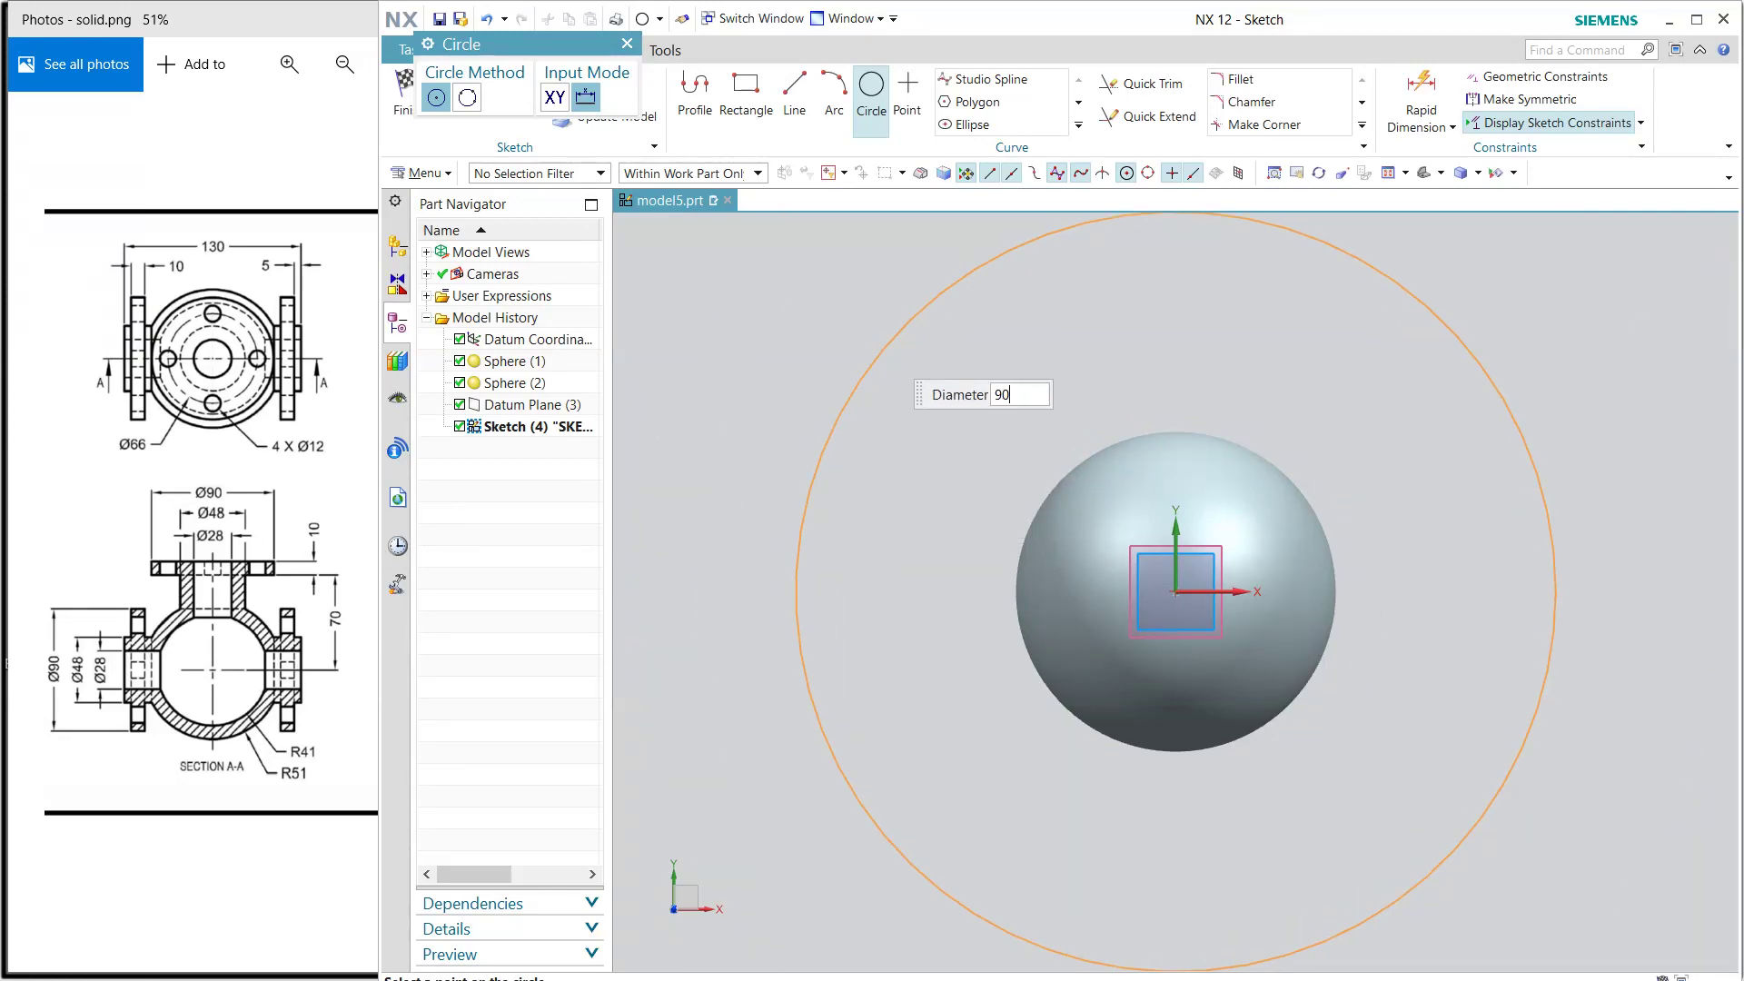
{"action": "key", "text": "Return"}
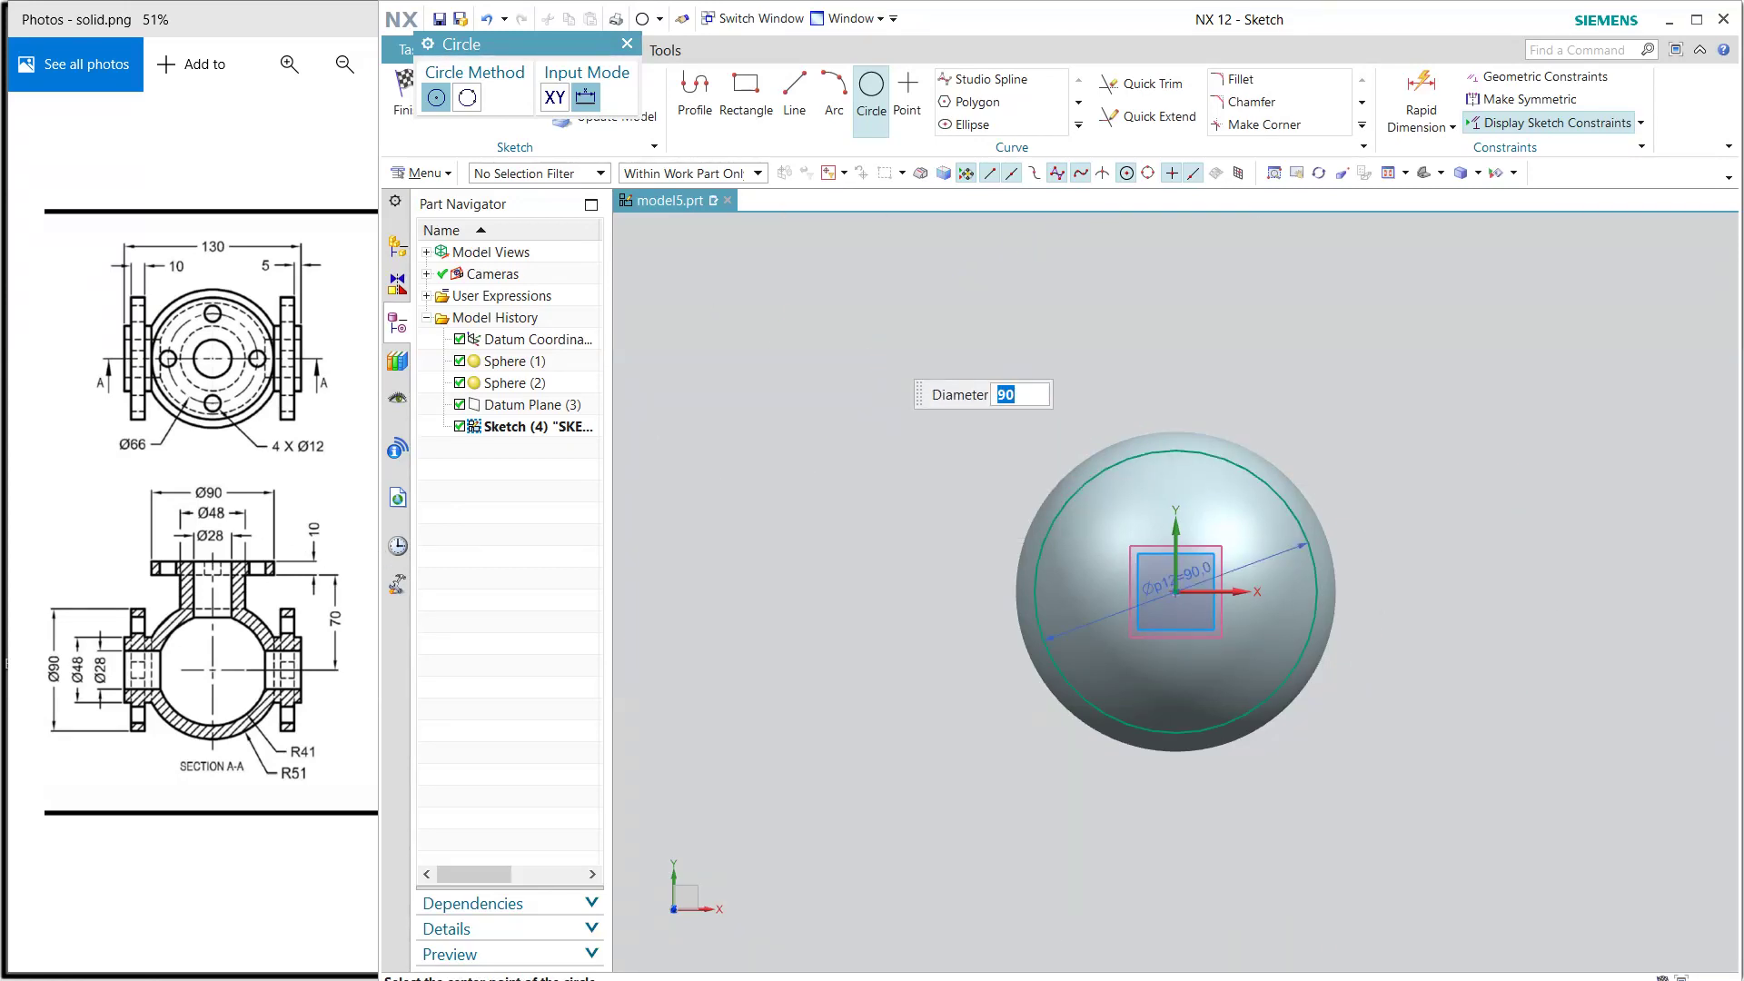
{"action": "type", "text": "48"}
{"action": "key", "text": "Return"}
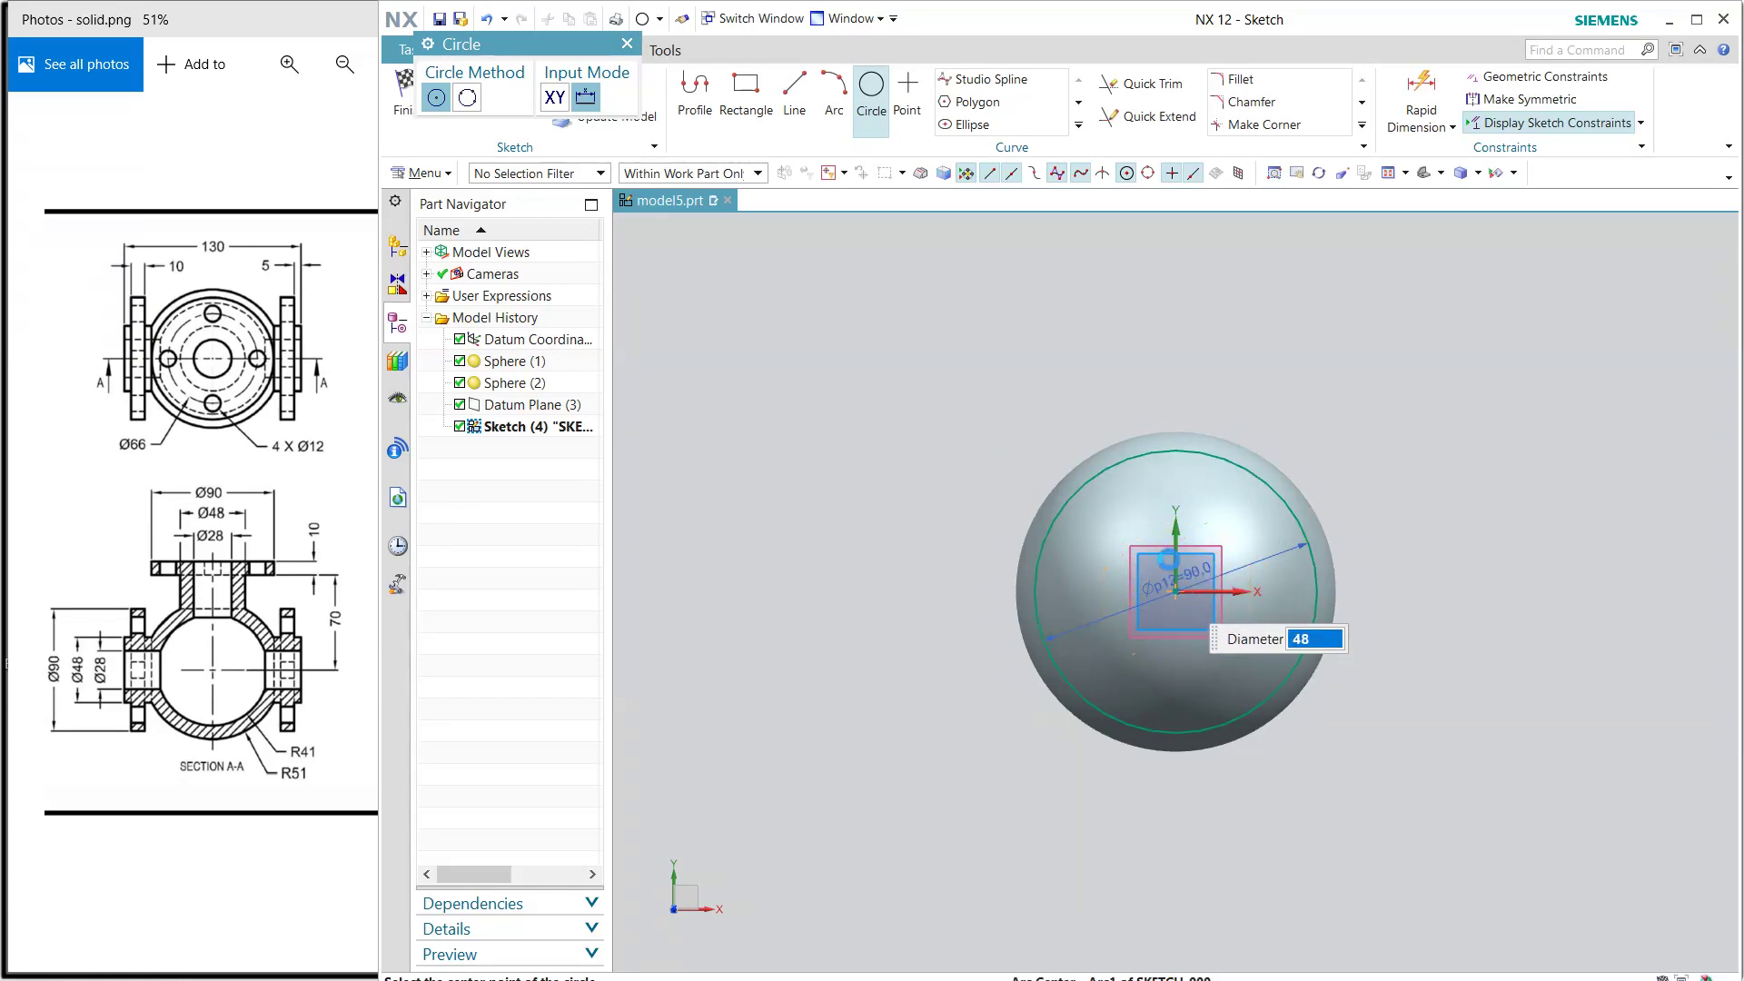
{"action": "left_click", "coordinate": [1169, 558]}
{"action": "type", "text": "2"}
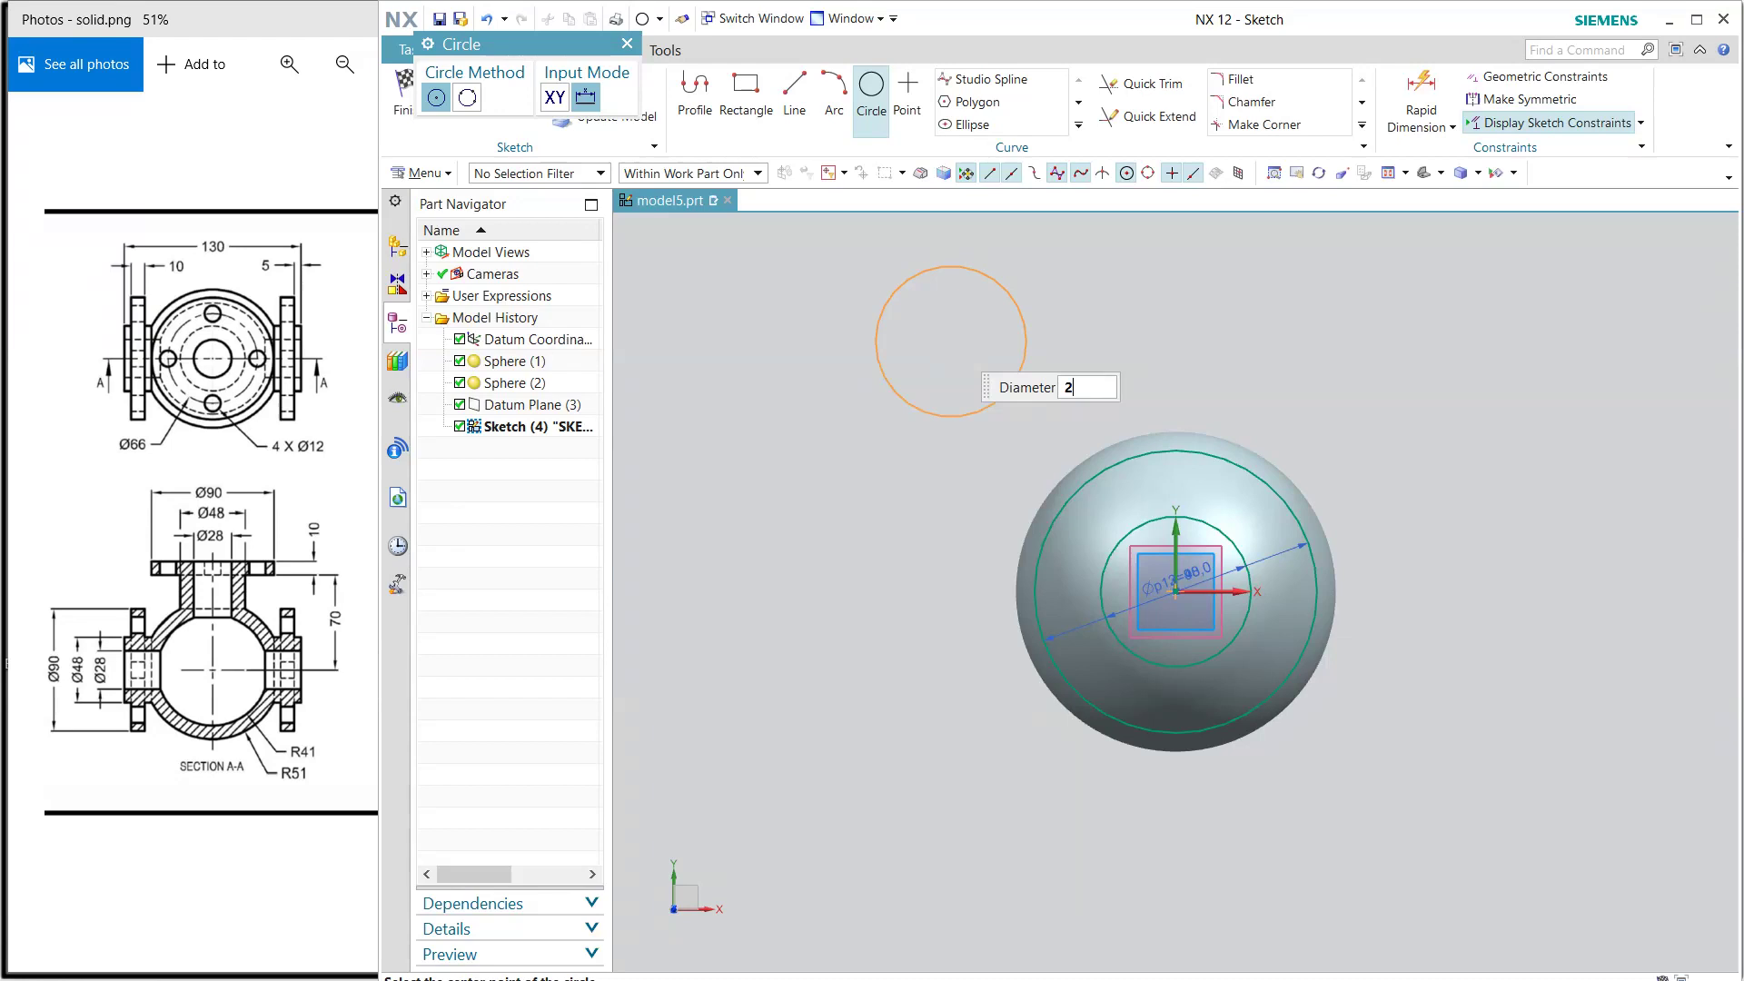
{"action": "type", "text": "8"}
{"action": "key", "text": "Return"}
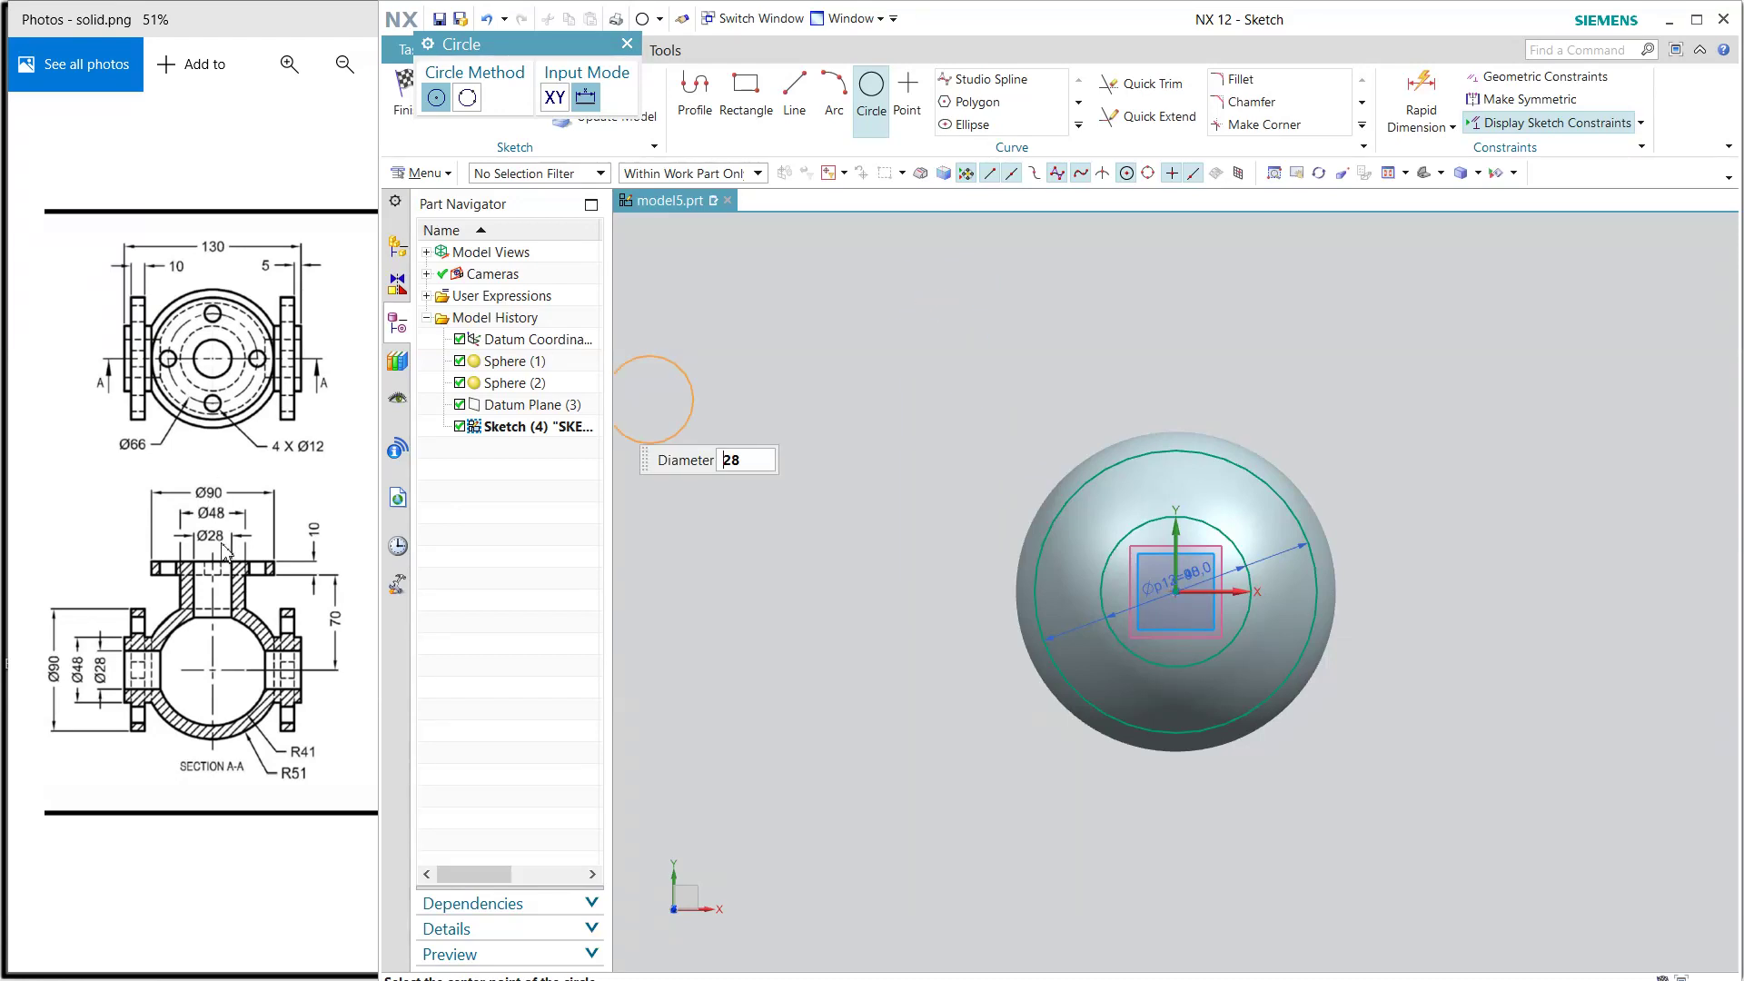
{"action": "left_click", "coordinate": [1176, 591]}
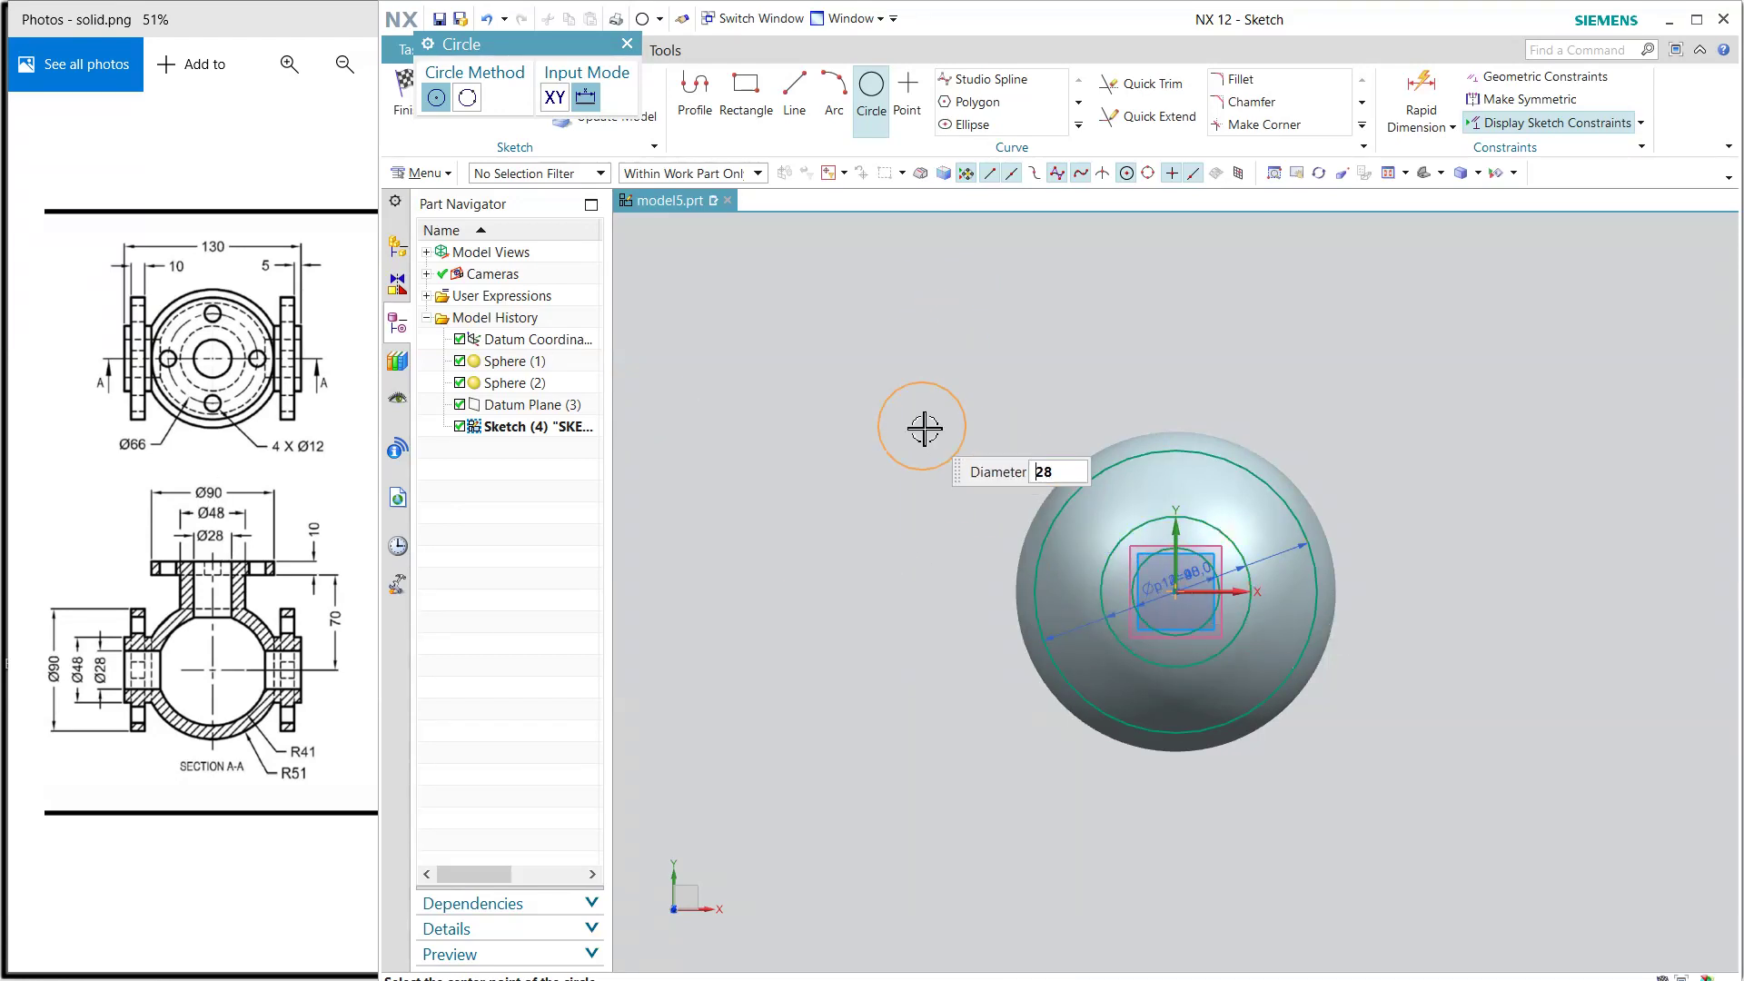
{"action": "key", "text": "Escape"}
{"action": "key", "text": "ctrl+q"}
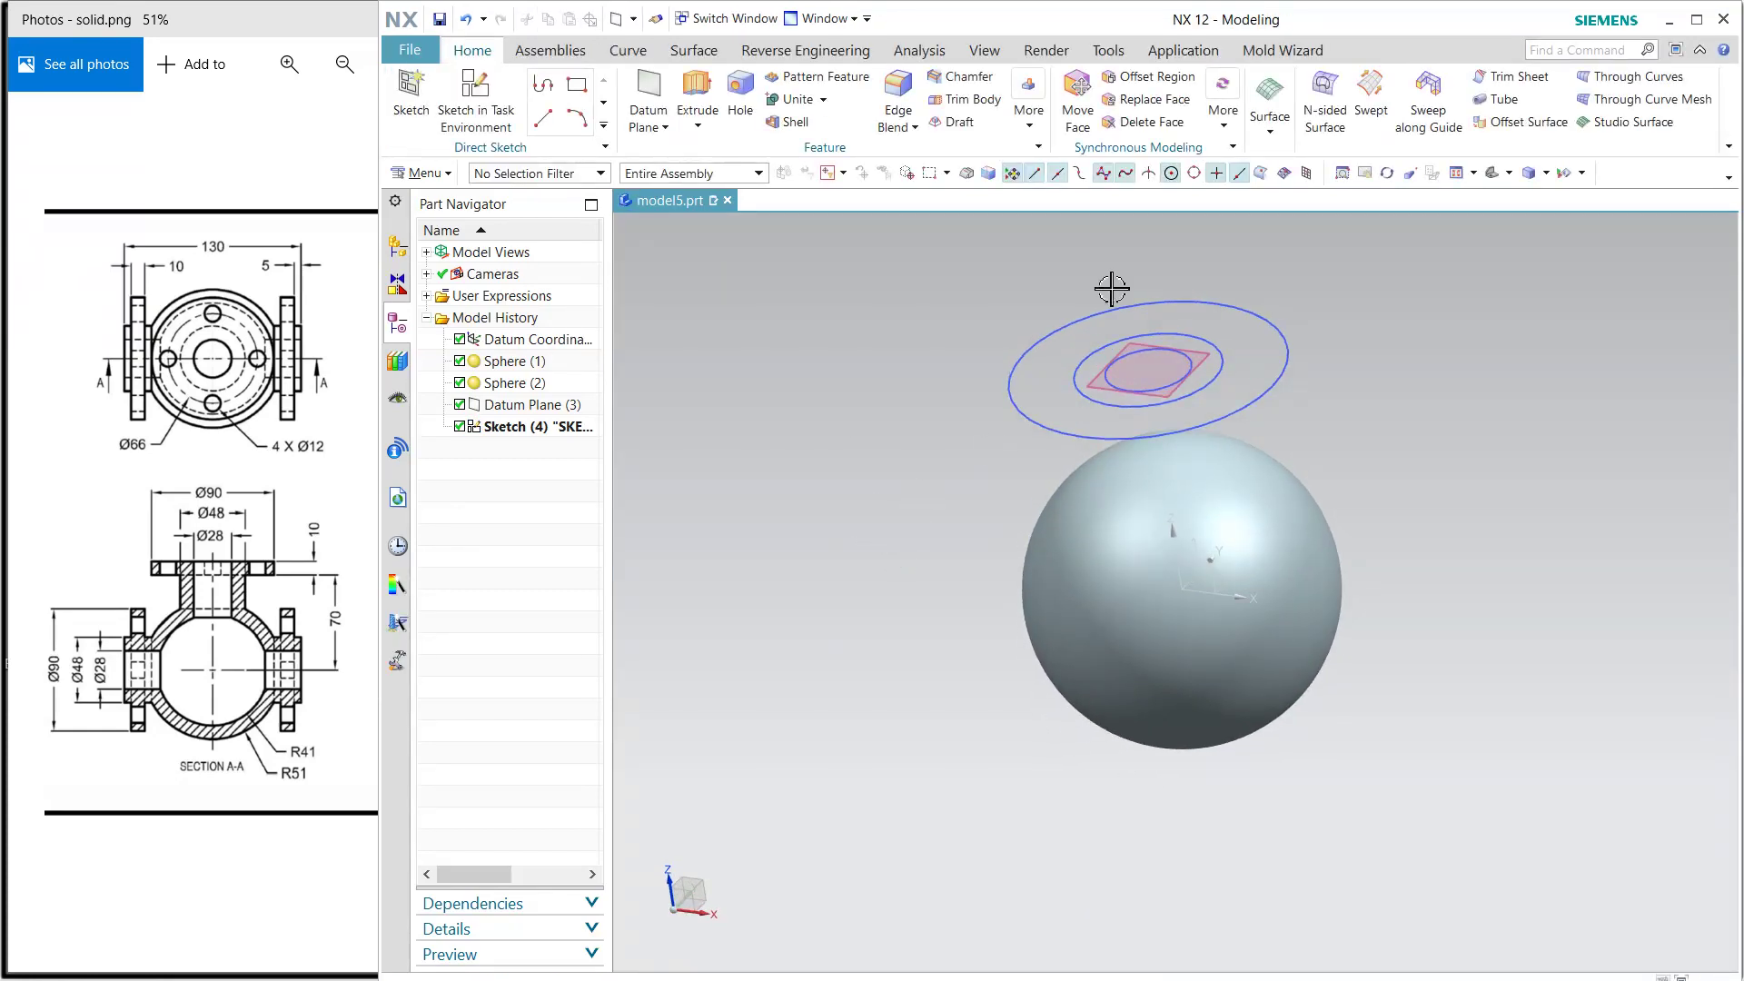
Extrude the Ø48 circle down until the sphere as a neck, united with the body.
{"action": "scroll", "coordinate": [1112, 289], "scroll_direction": "up", "scroll_amount": 2}
{"action": "left_click", "coordinate": [697, 91]}
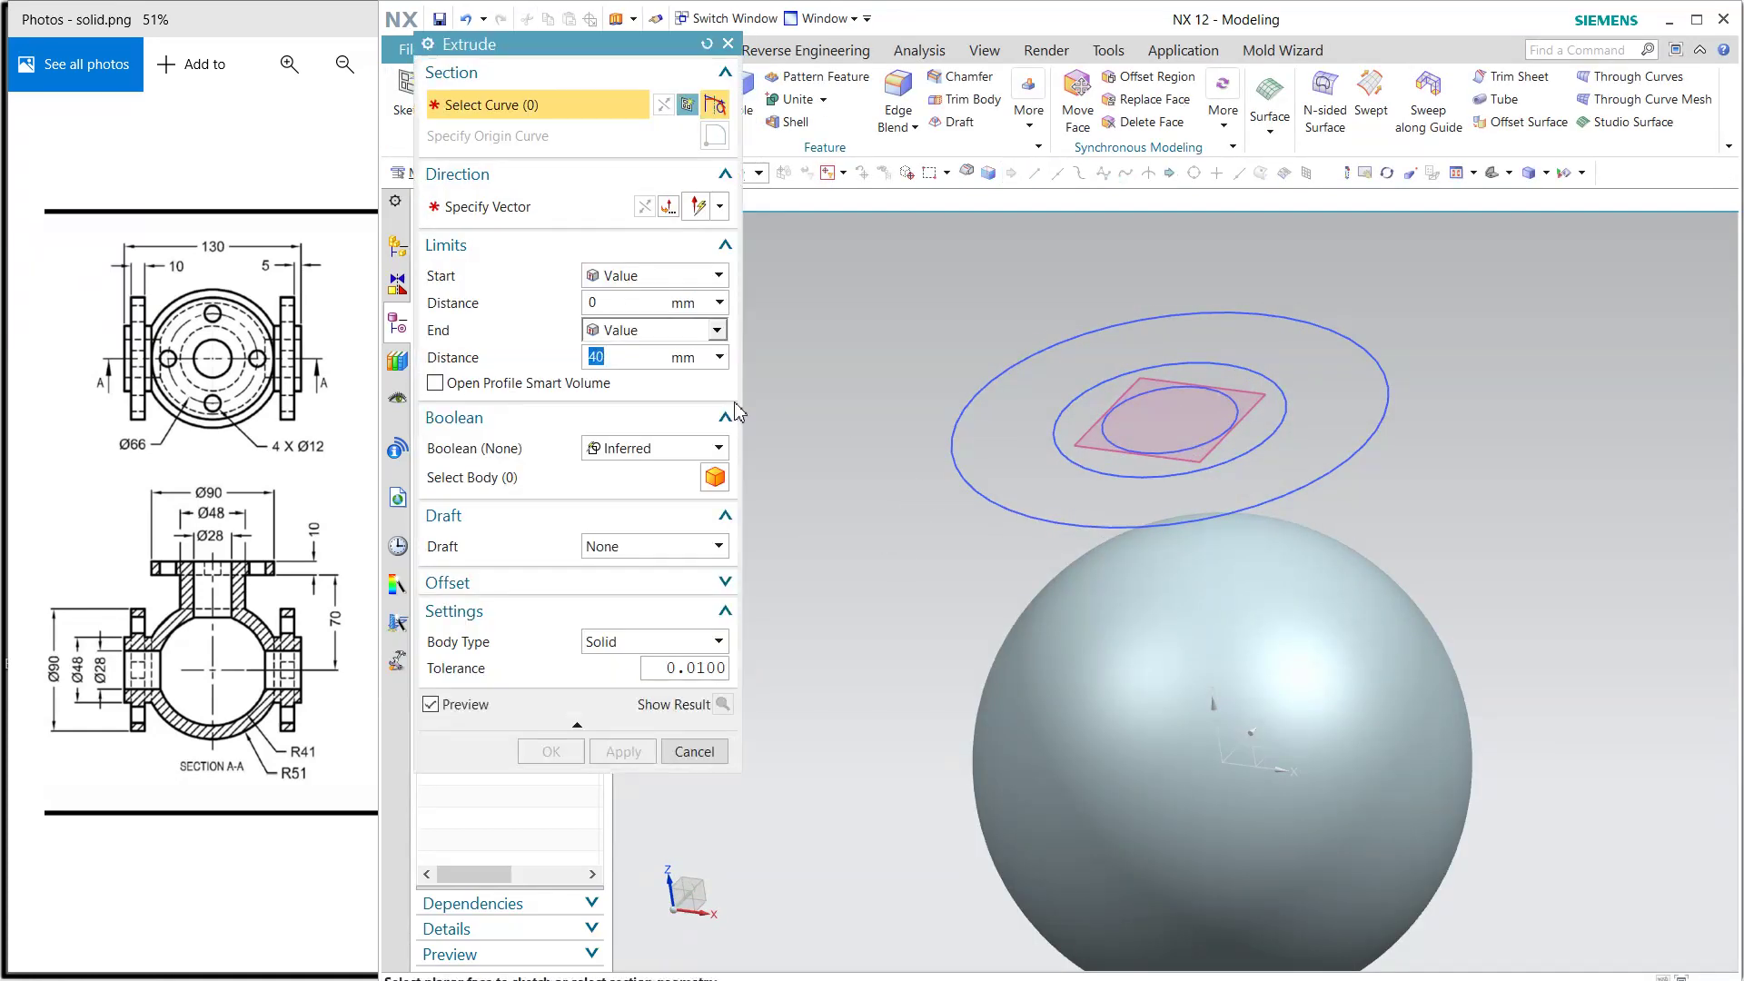
{"action": "left_click", "coordinate": [1206, 481]}
{"action": "left_click", "coordinate": [644, 207]}
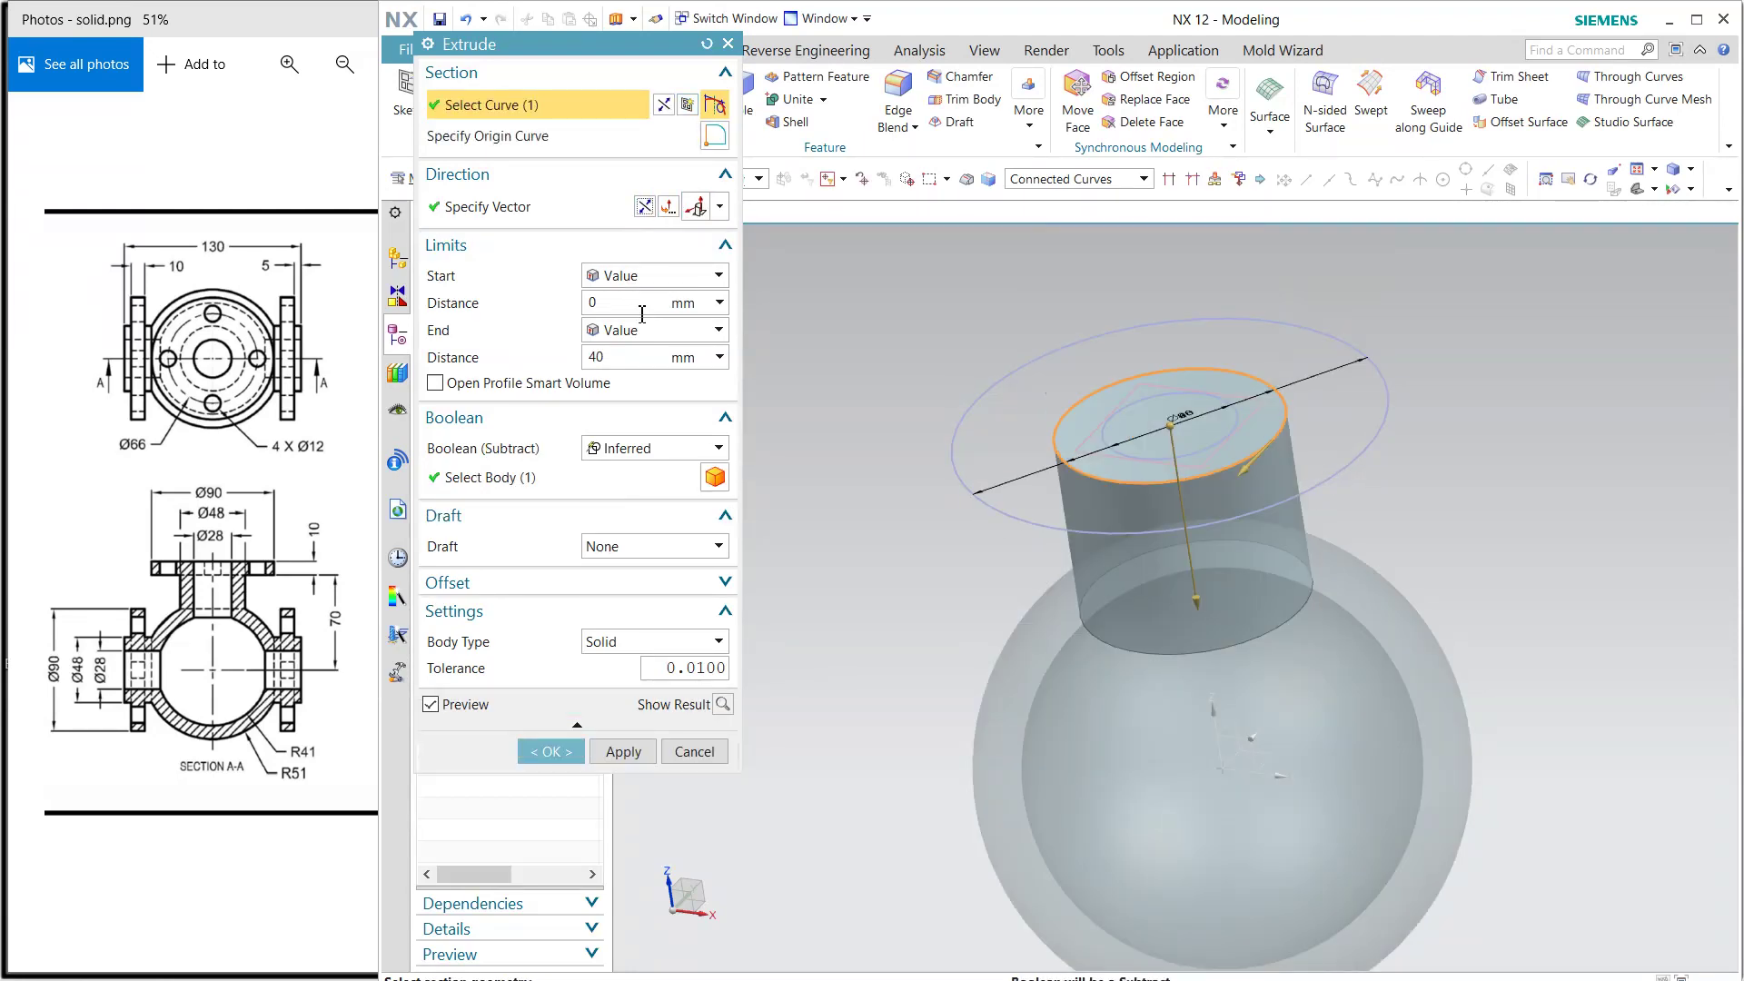
{"action": "left_click", "coordinate": [643, 331]}
{"action": "left_click", "coordinate": [645, 397]}
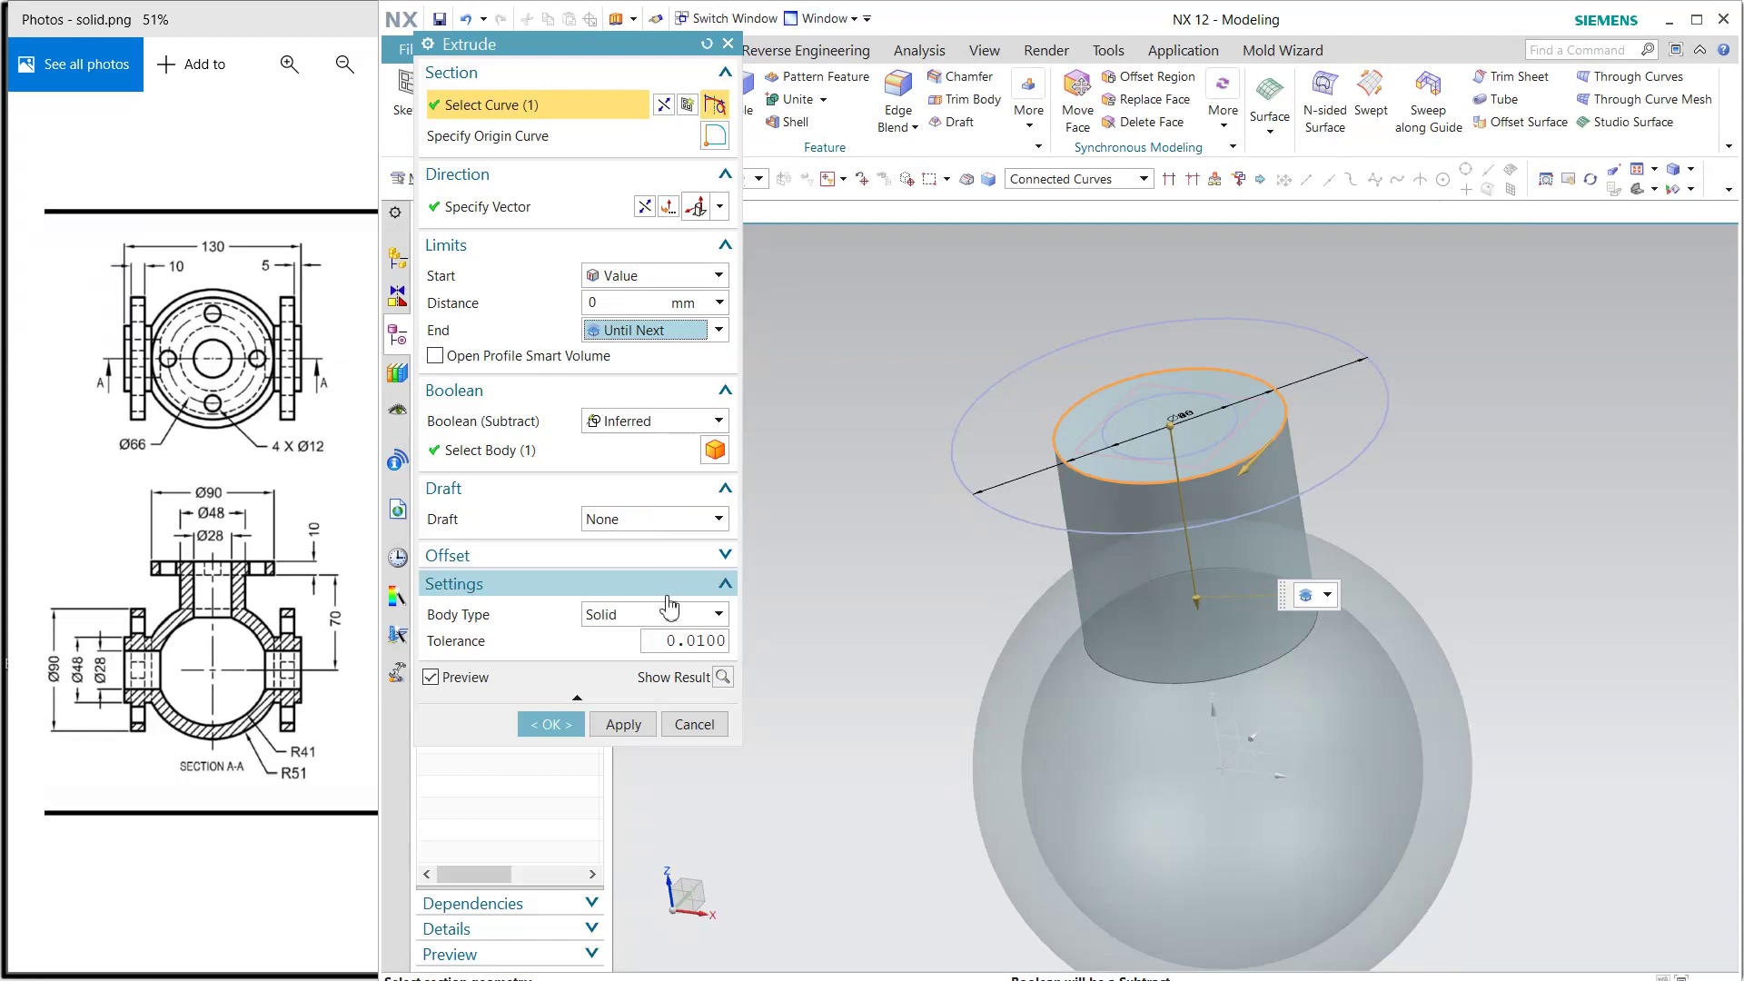
{"action": "left_click", "coordinate": [654, 420]}
{"action": "left_click", "coordinate": [640, 463]}
{"action": "left_click", "coordinate": [711, 449]}
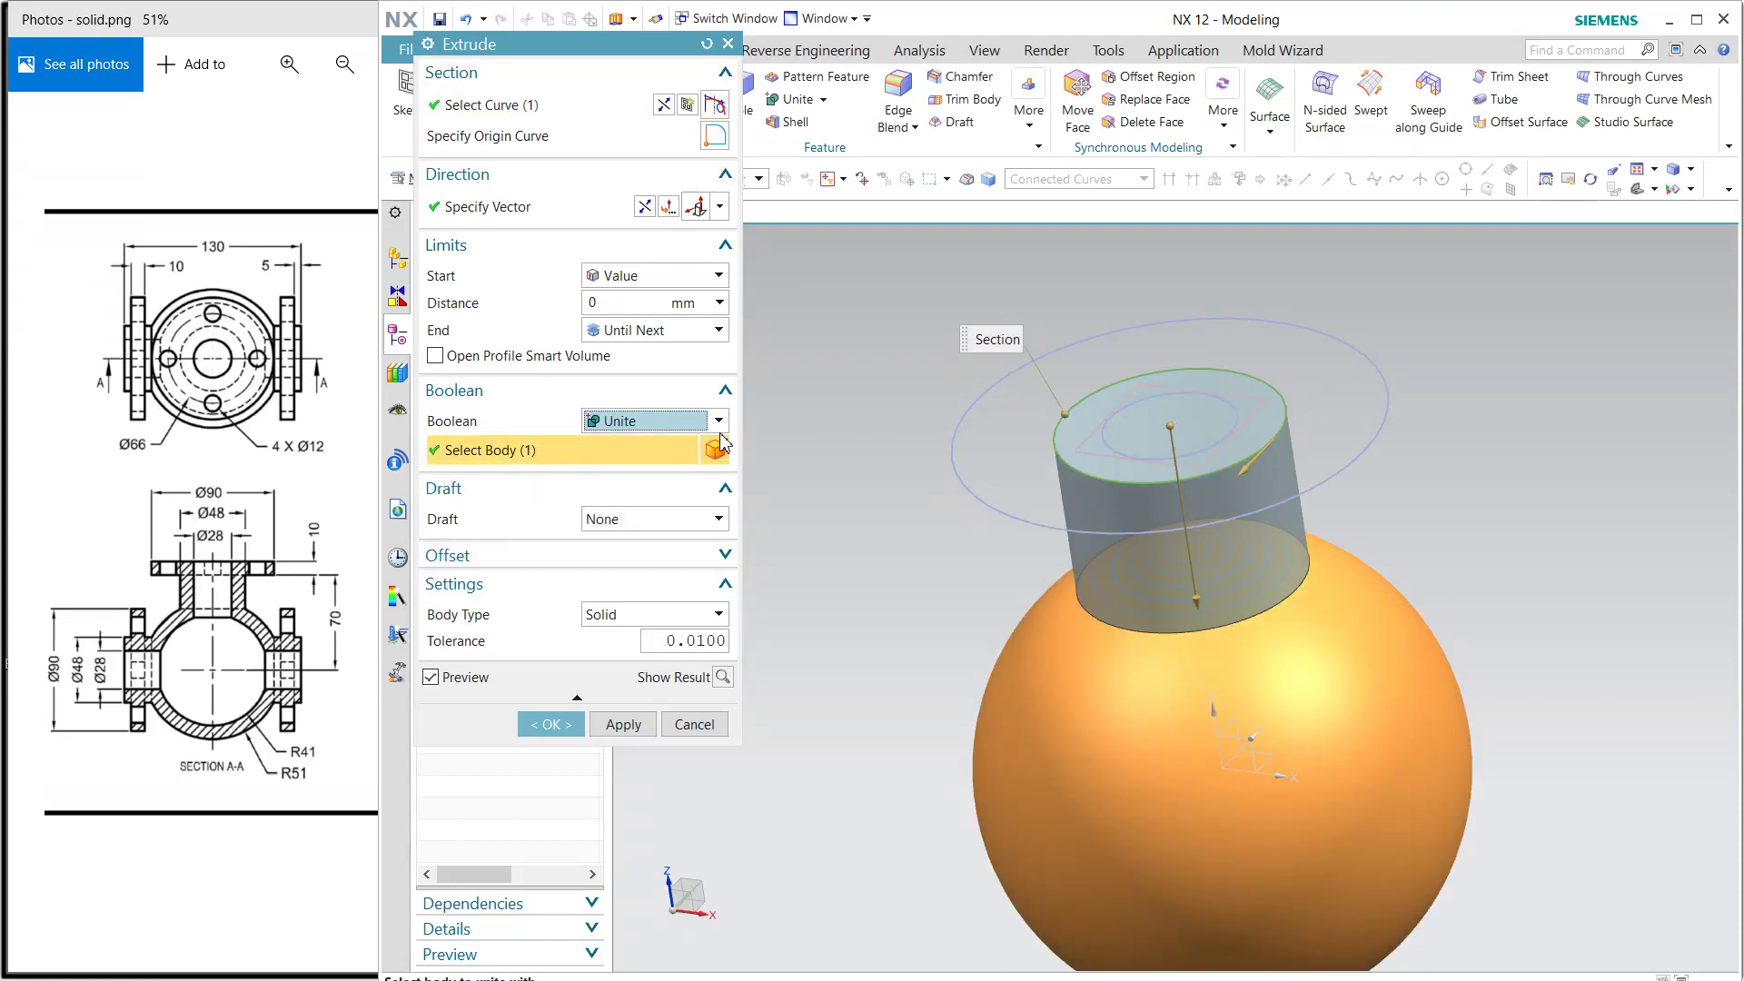
{"action": "left_click", "coordinate": [627, 726]}
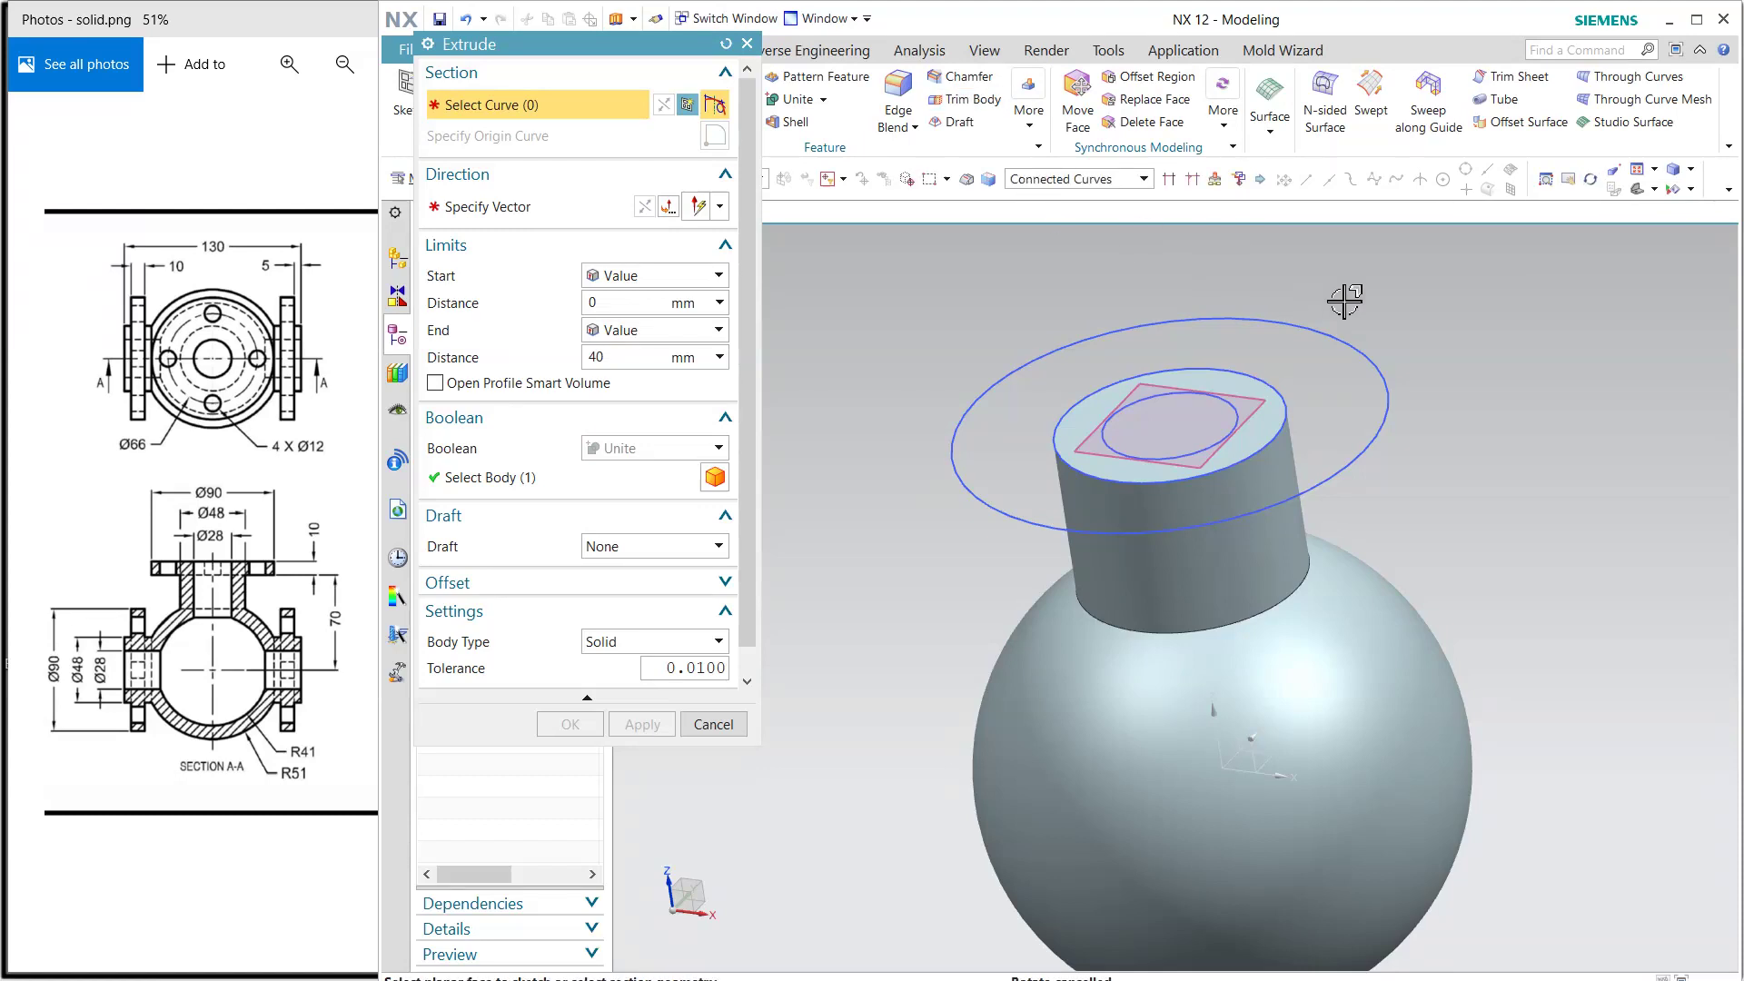
Extrude the Ø90 circle 10 mm downward as the top flange.
{"action": "left_click", "coordinate": [1312, 334]}
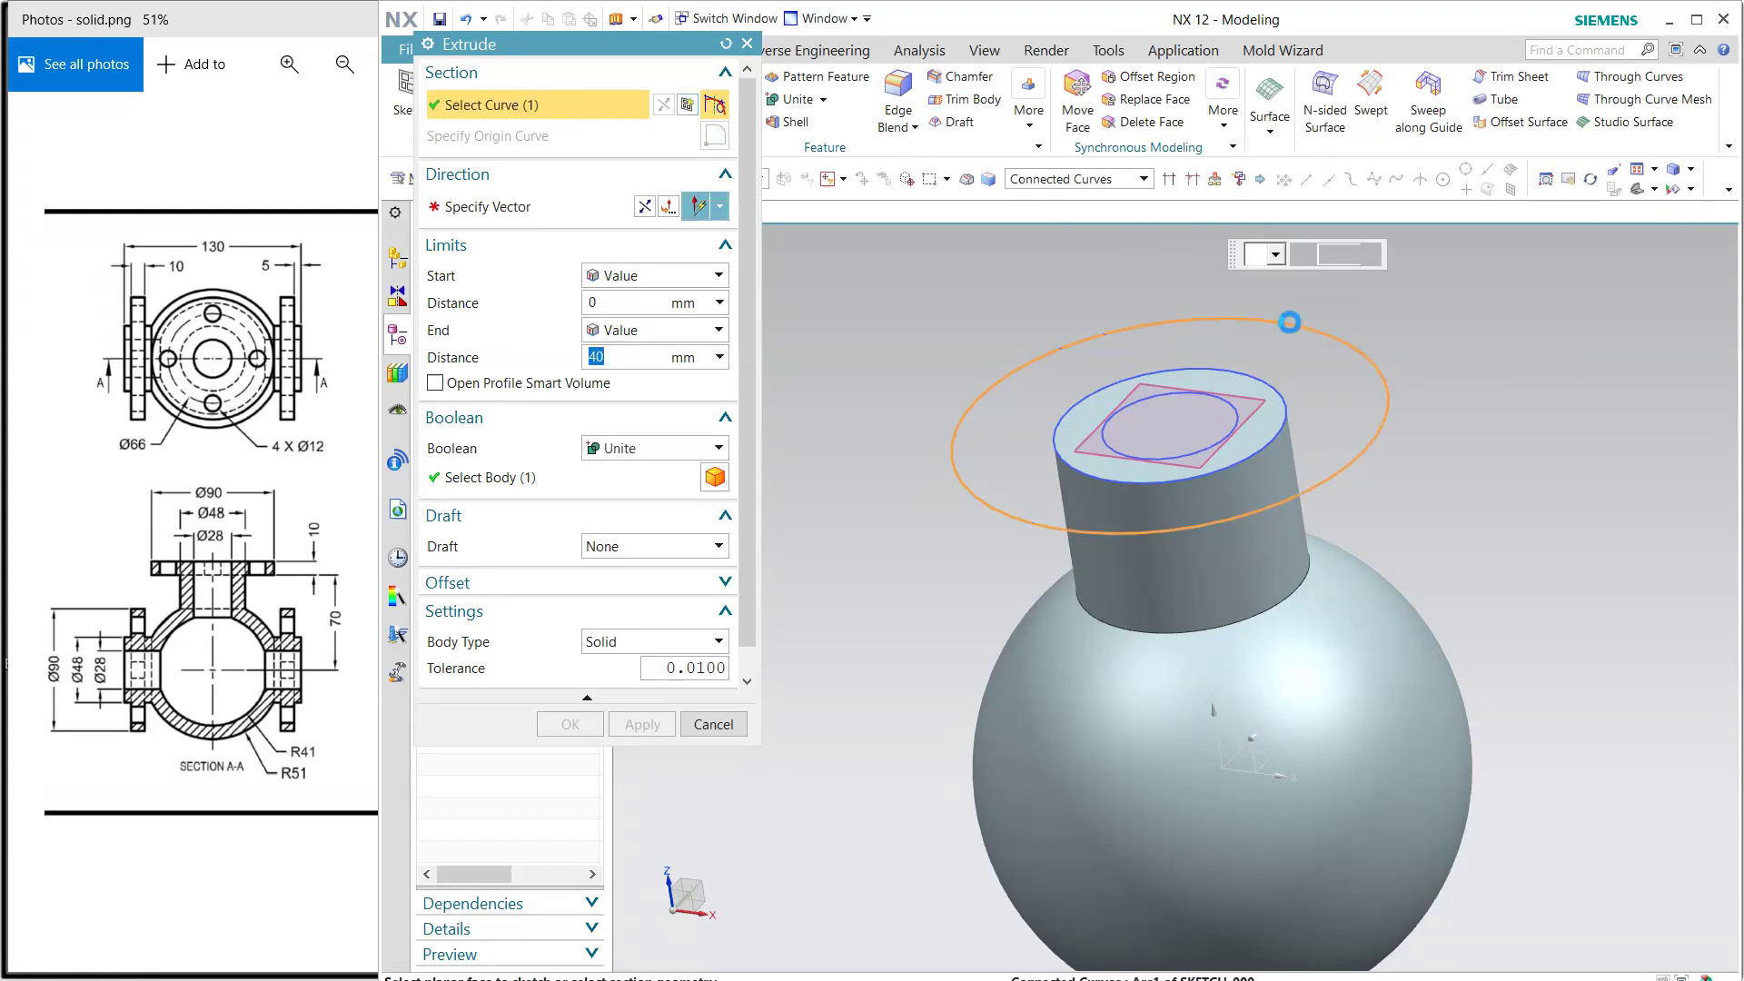
{"action": "left_click", "coordinate": [645, 206]}
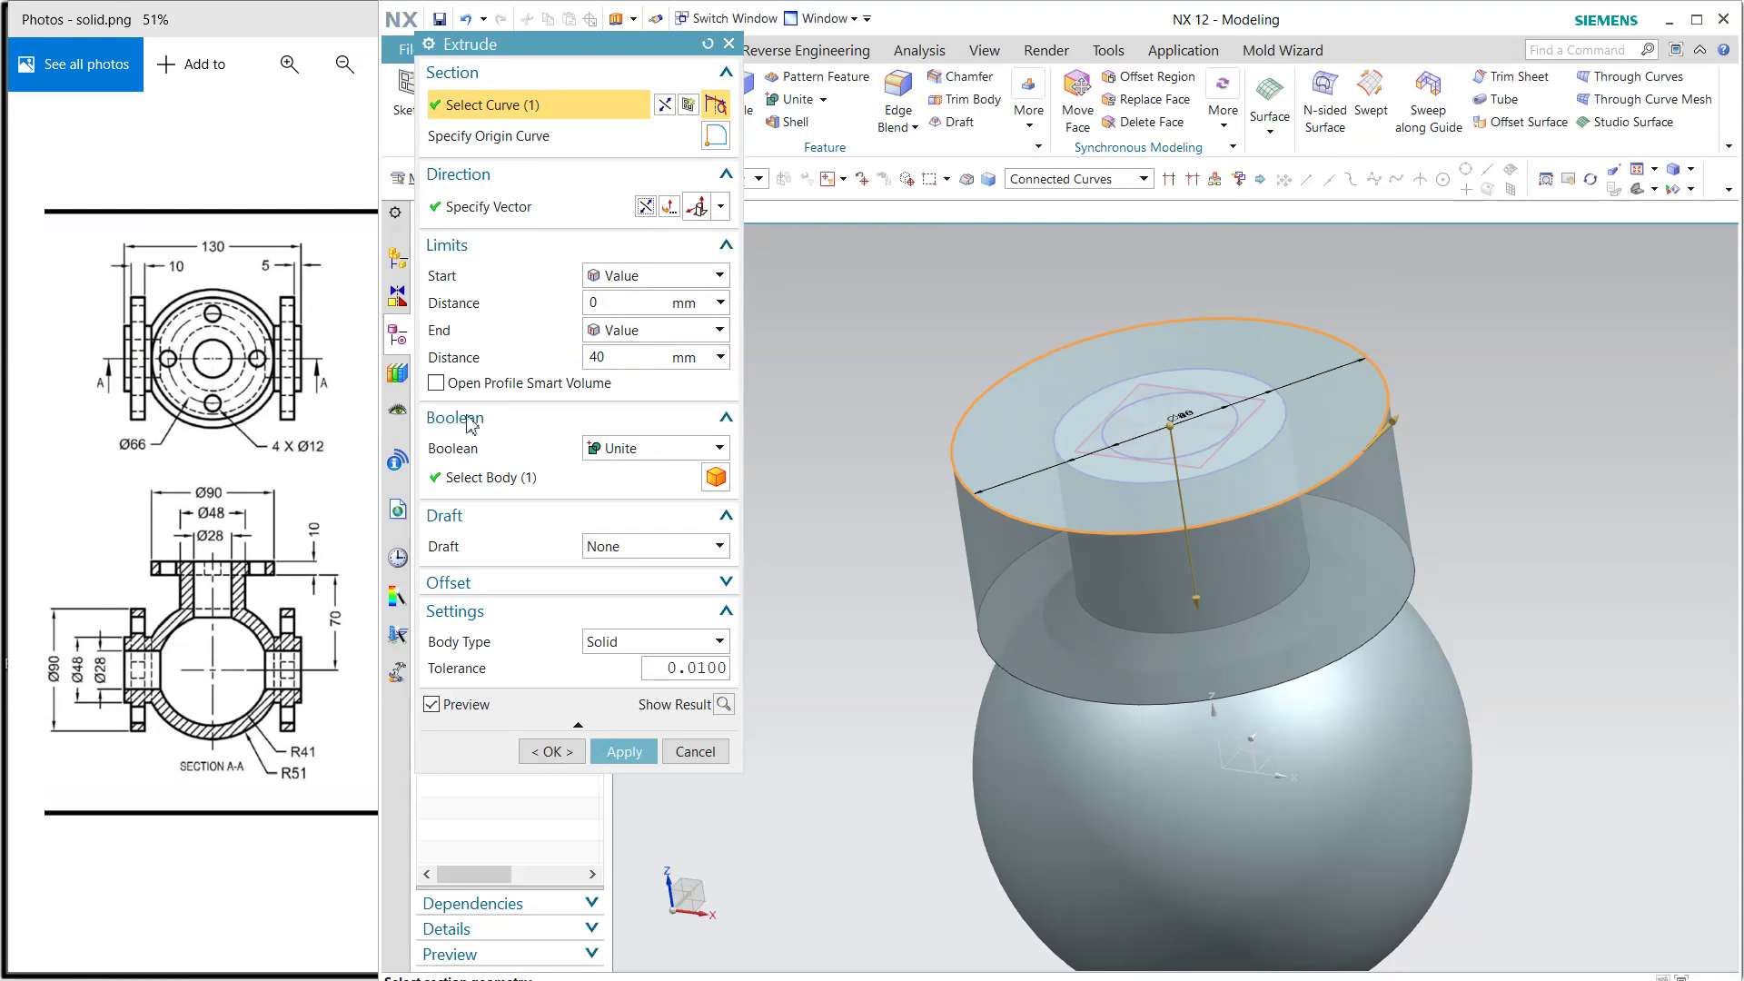
{"action": "left_click", "coordinate": [642, 367]}
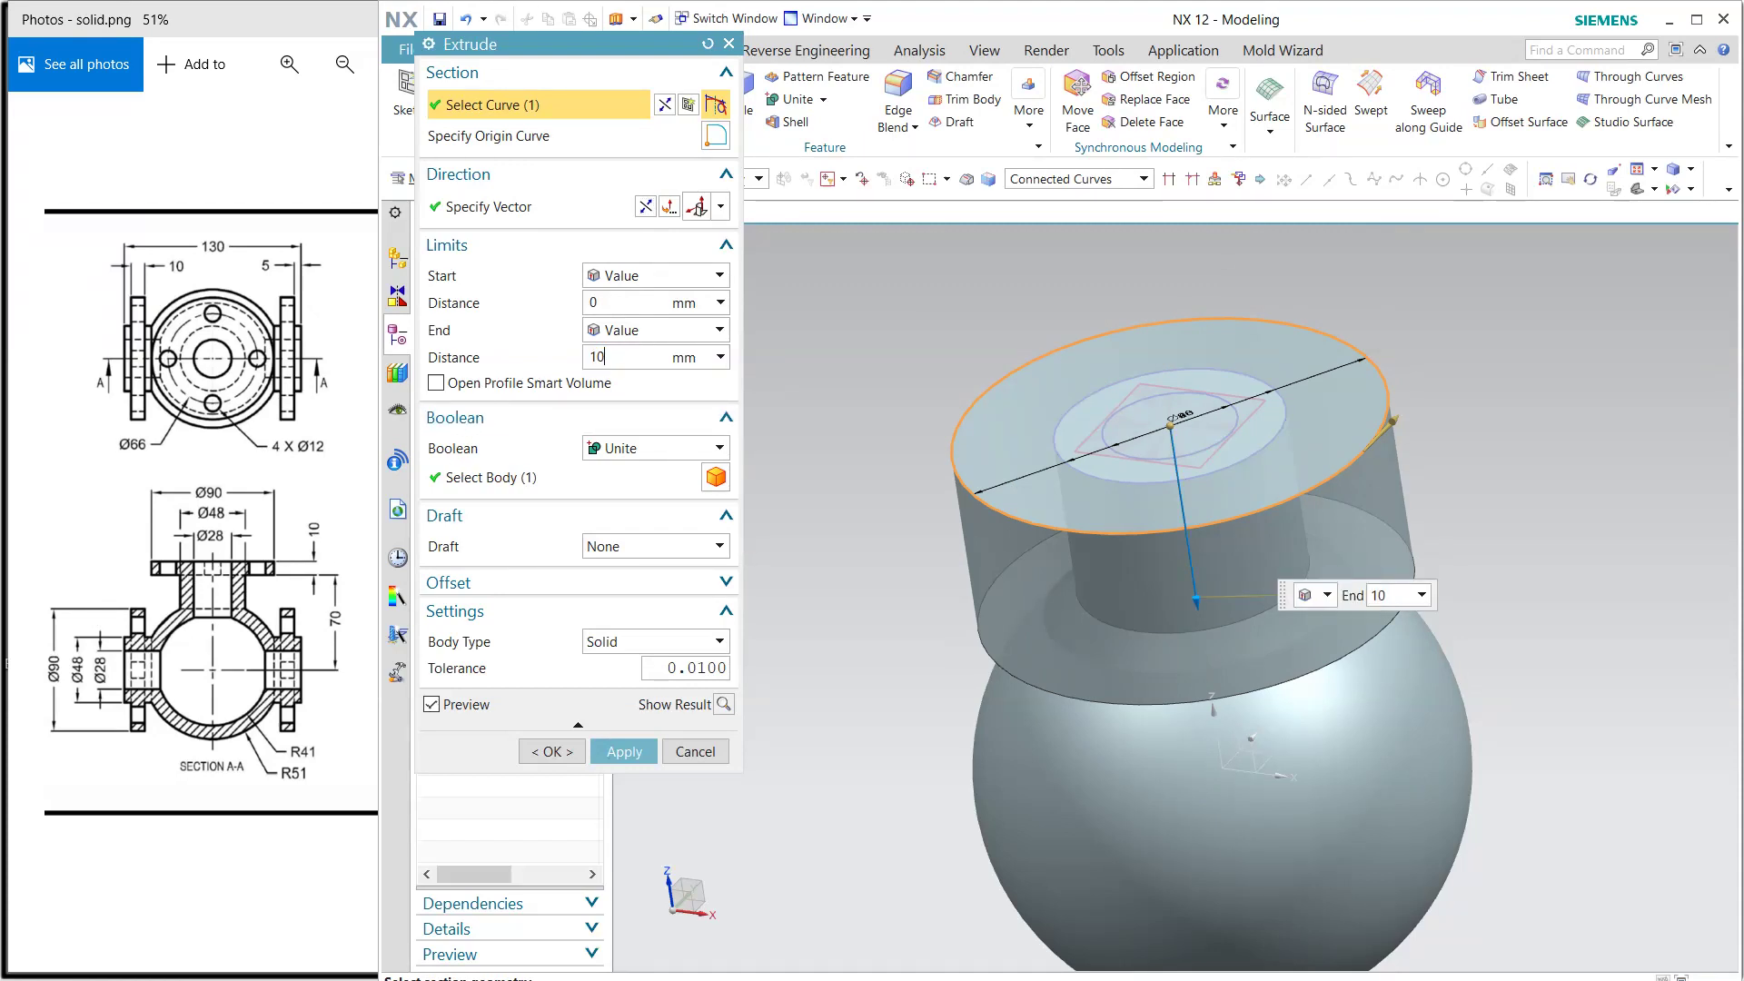
{"action": "type", "text": "10"}
{"action": "key", "text": "Return"}
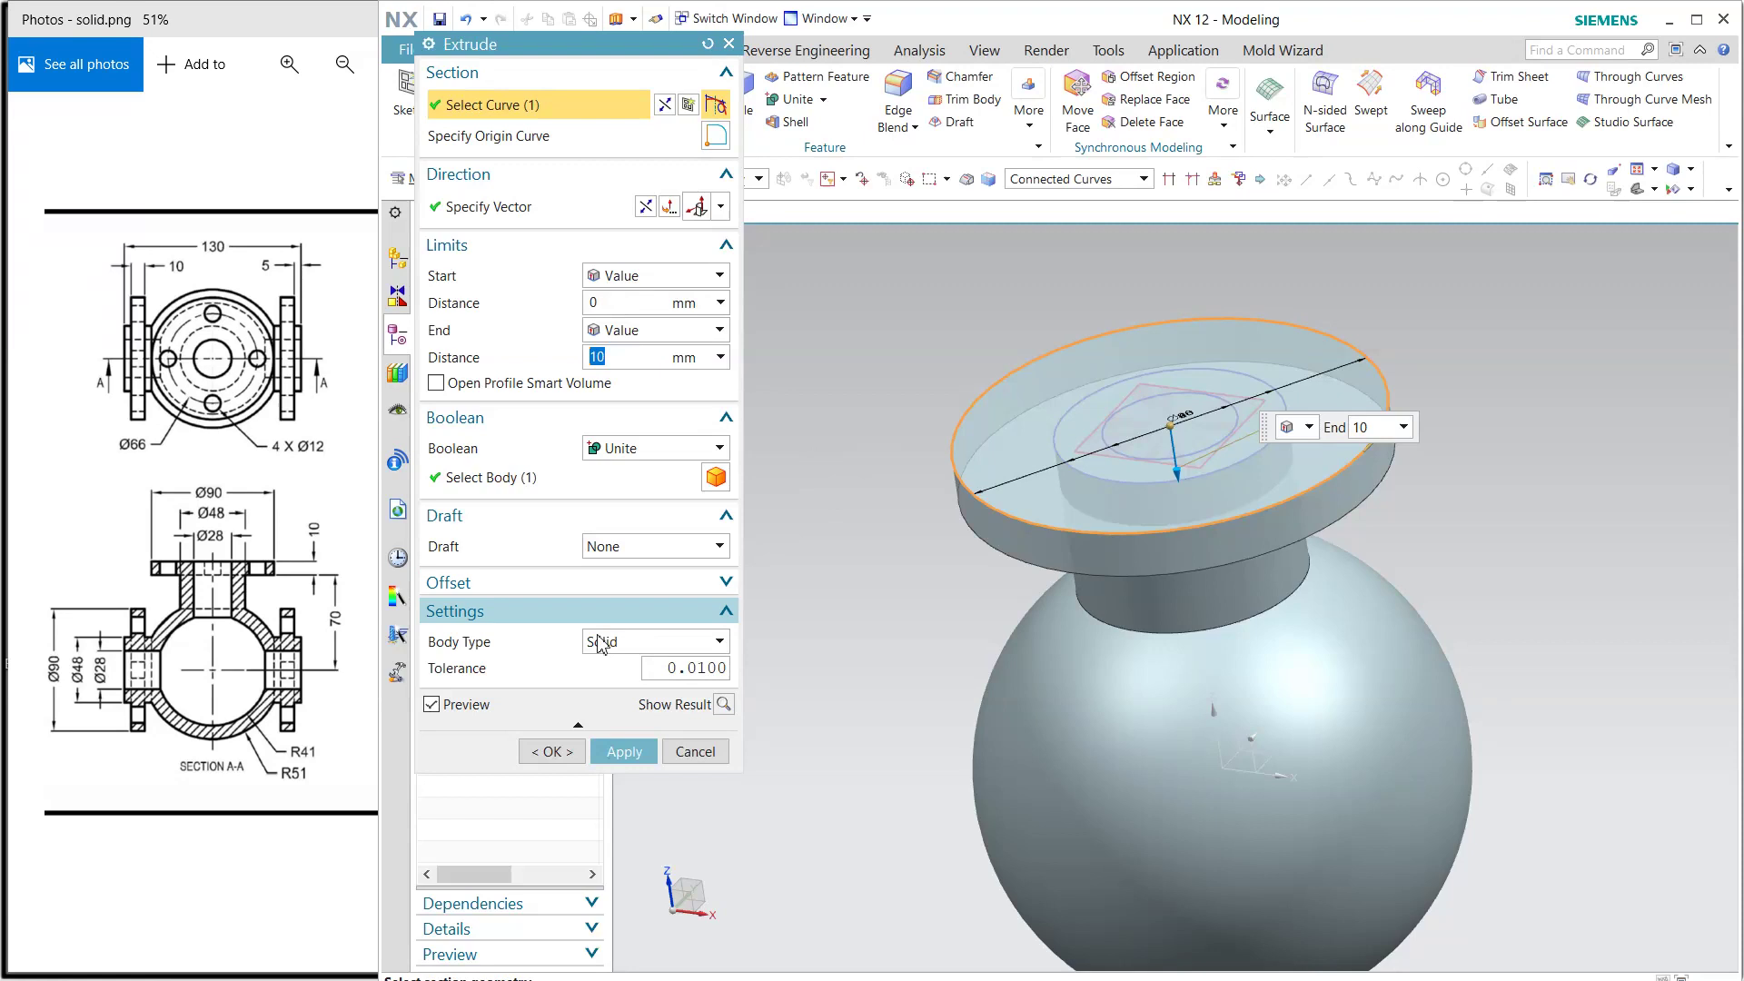
{"action": "left_click", "coordinate": [614, 747]}
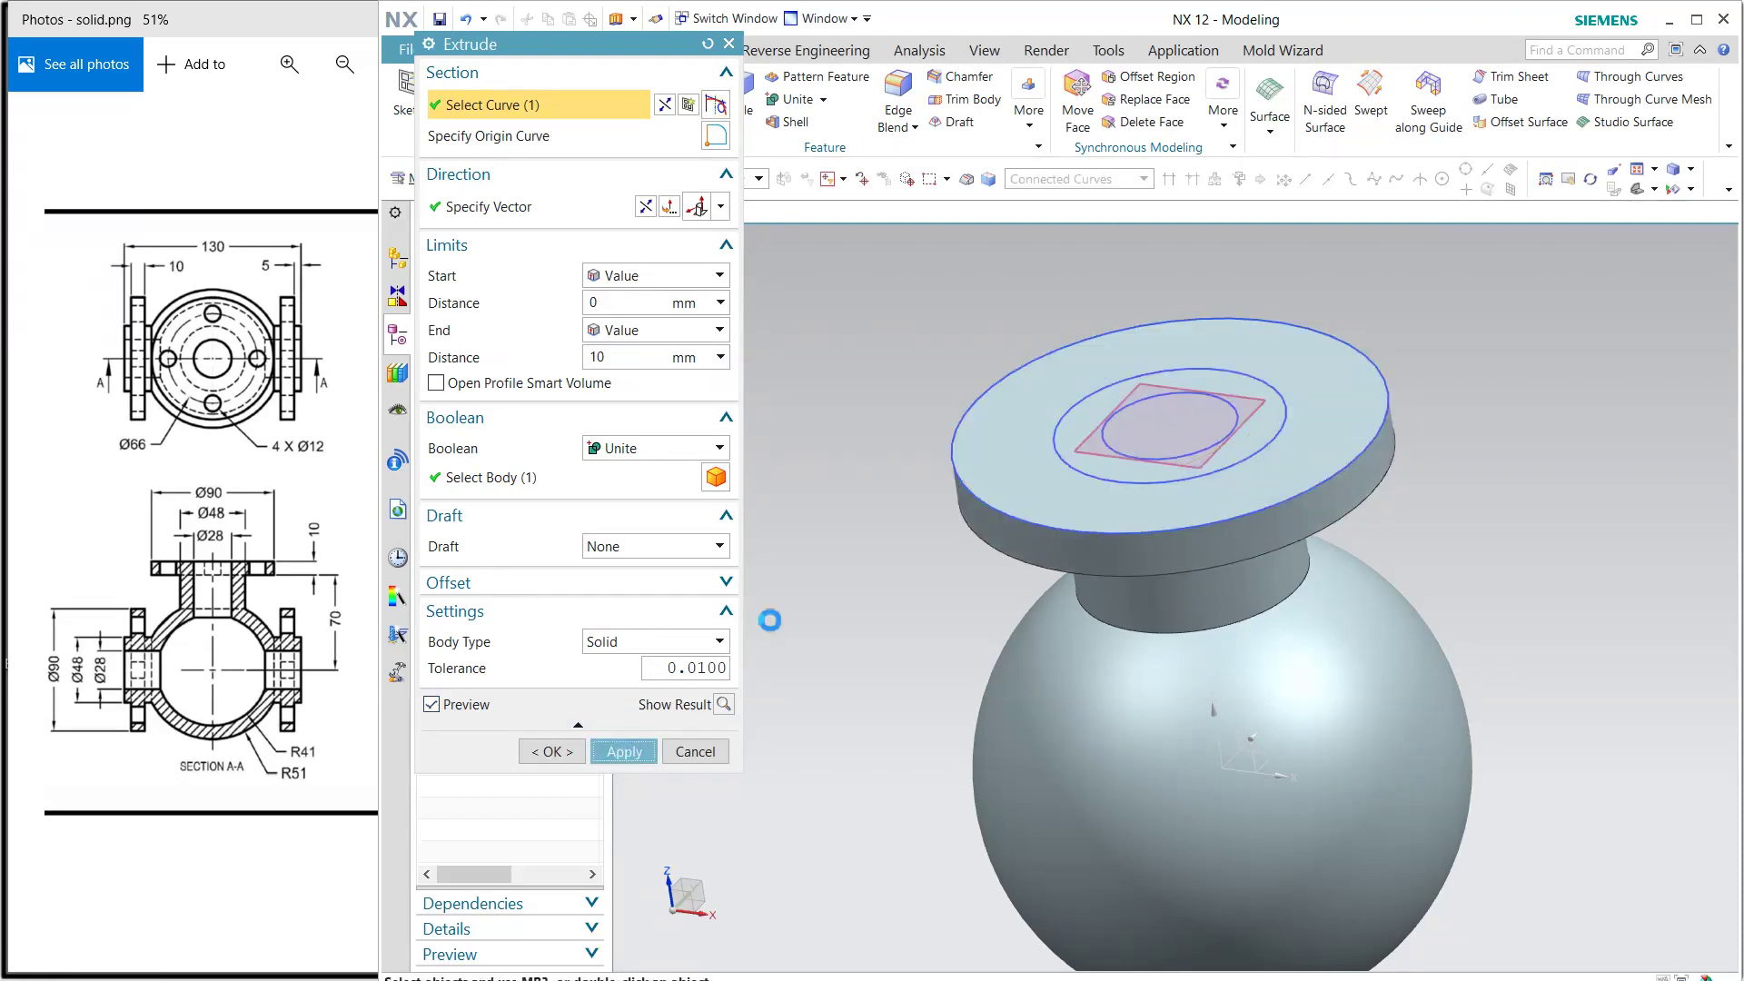
Subtract-extrude the Ø28 circle from 10 to −54 mm, boring through flange and neck.
{"action": "left_click", "coordinate": [1143, 400]}
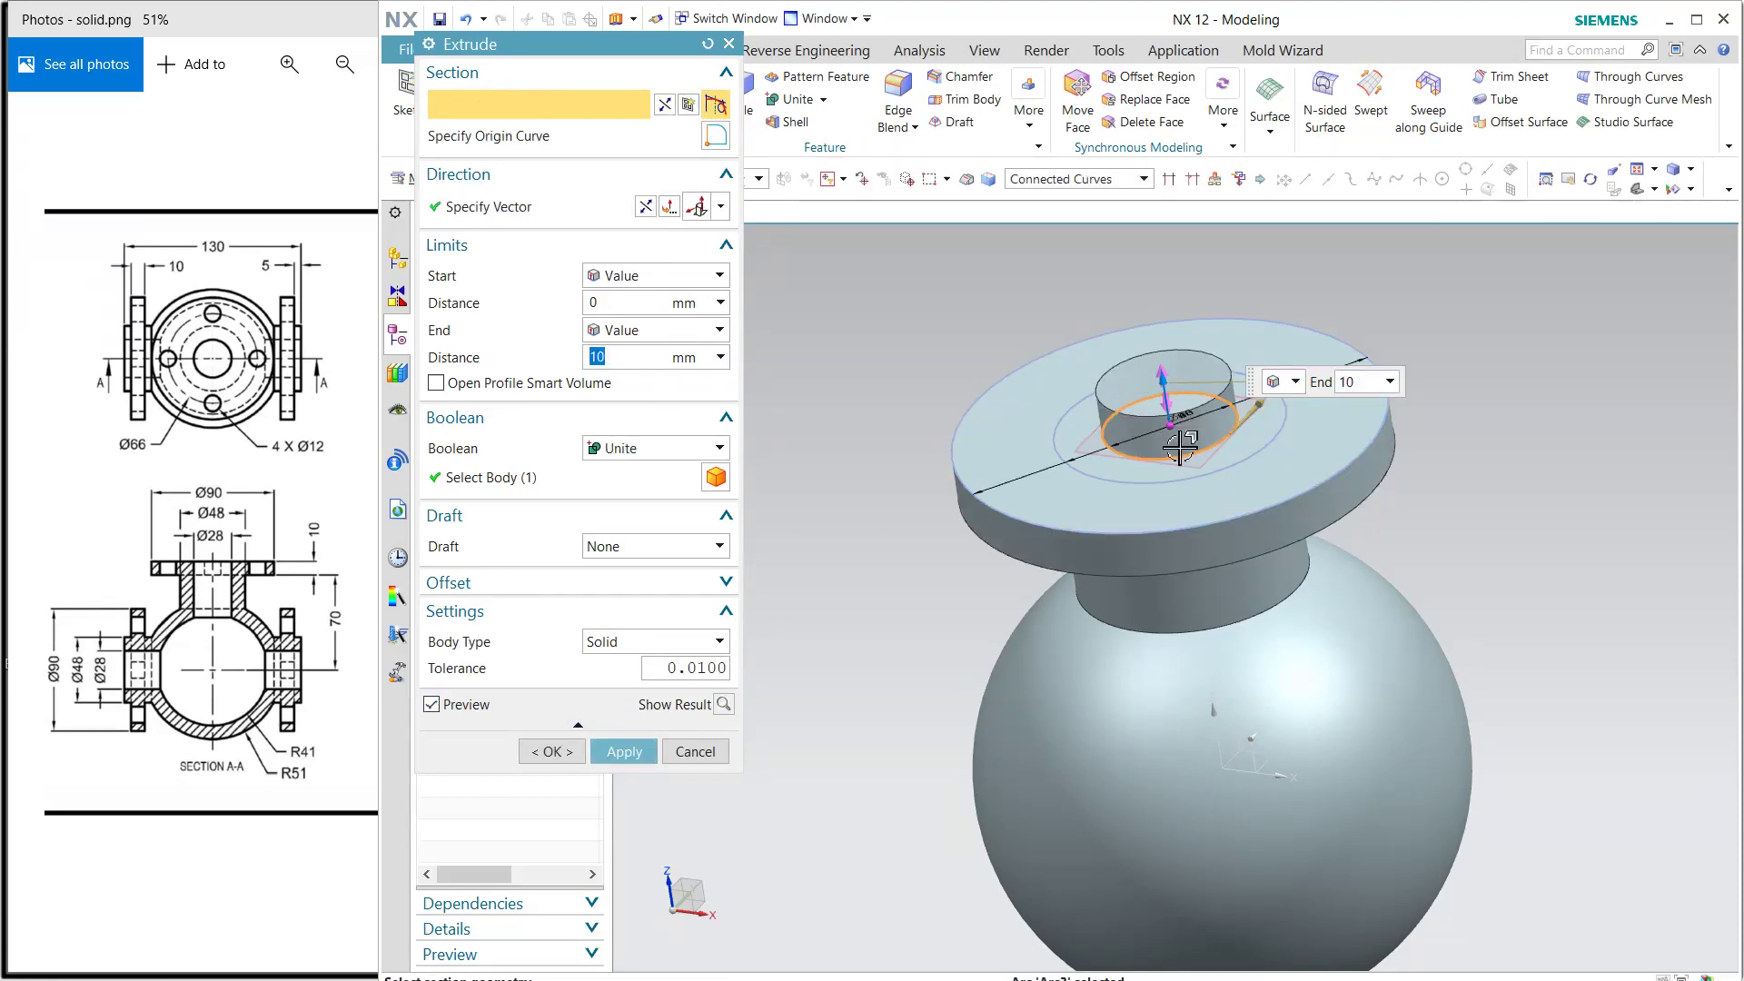
{"action": "left_click_drag", "start_coordinate": [1170, 424], "coordinate": [1206, 655]}
{"action": "left_click", "coordinate": [656, 448]}
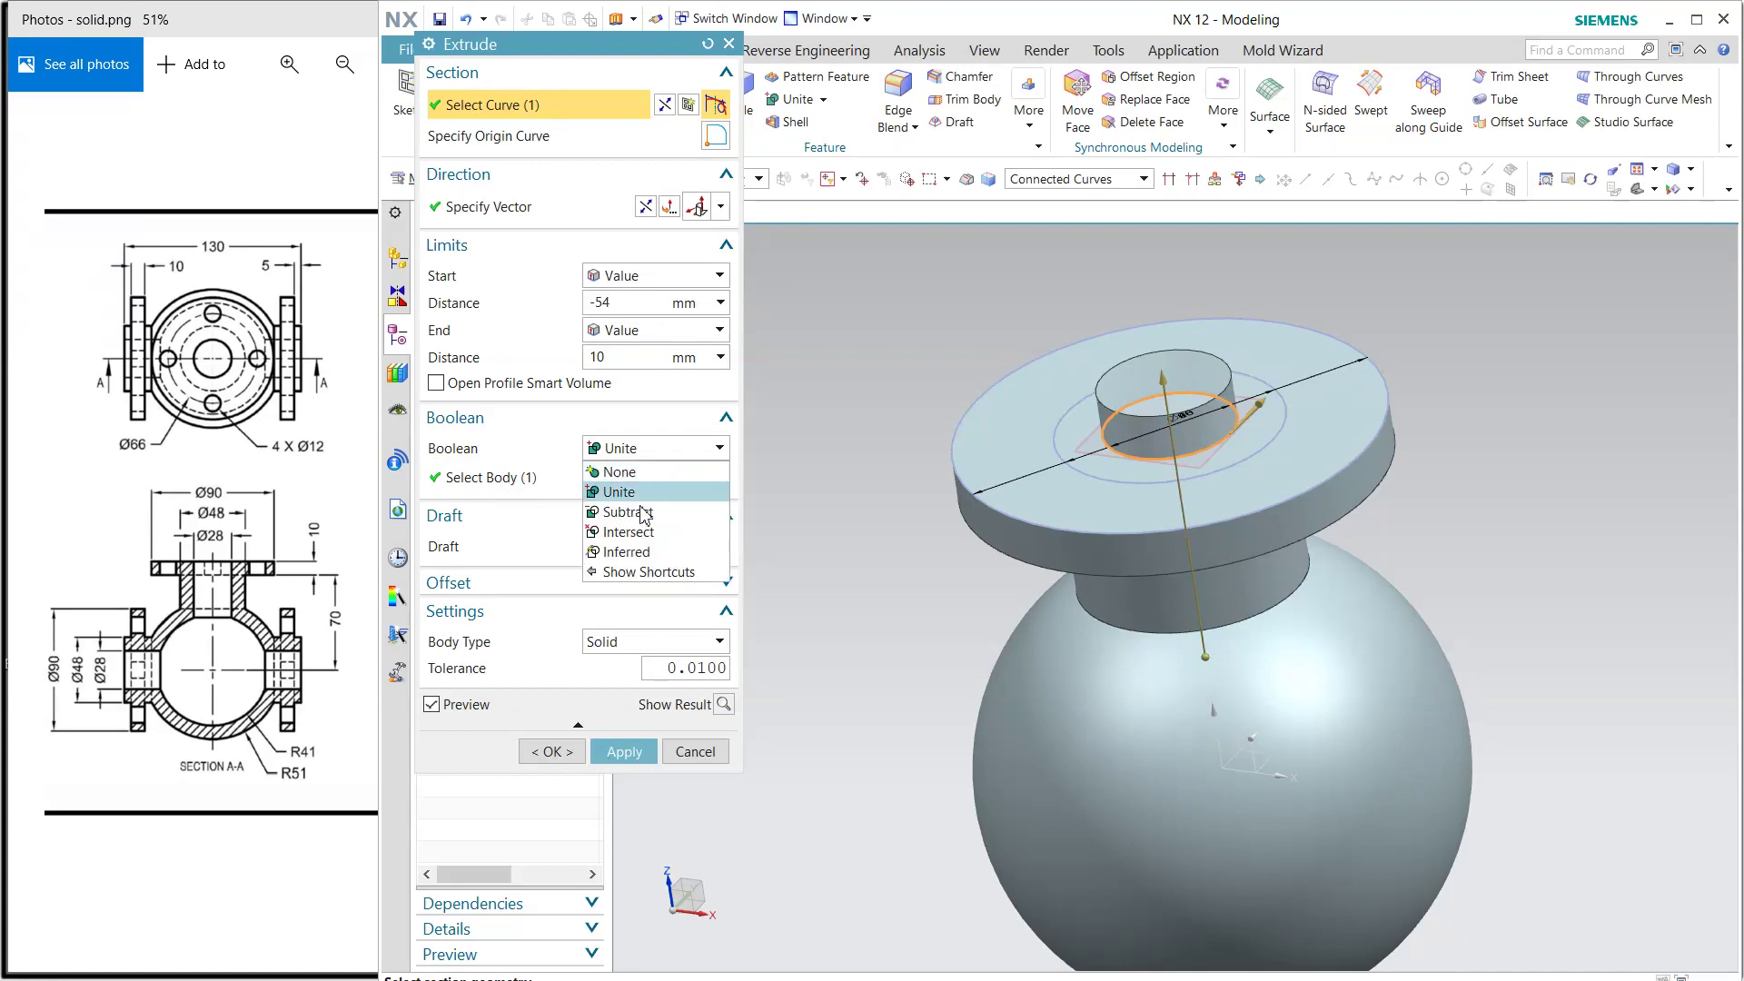
{"action": "left_click", "coordinate": [642, 512]}
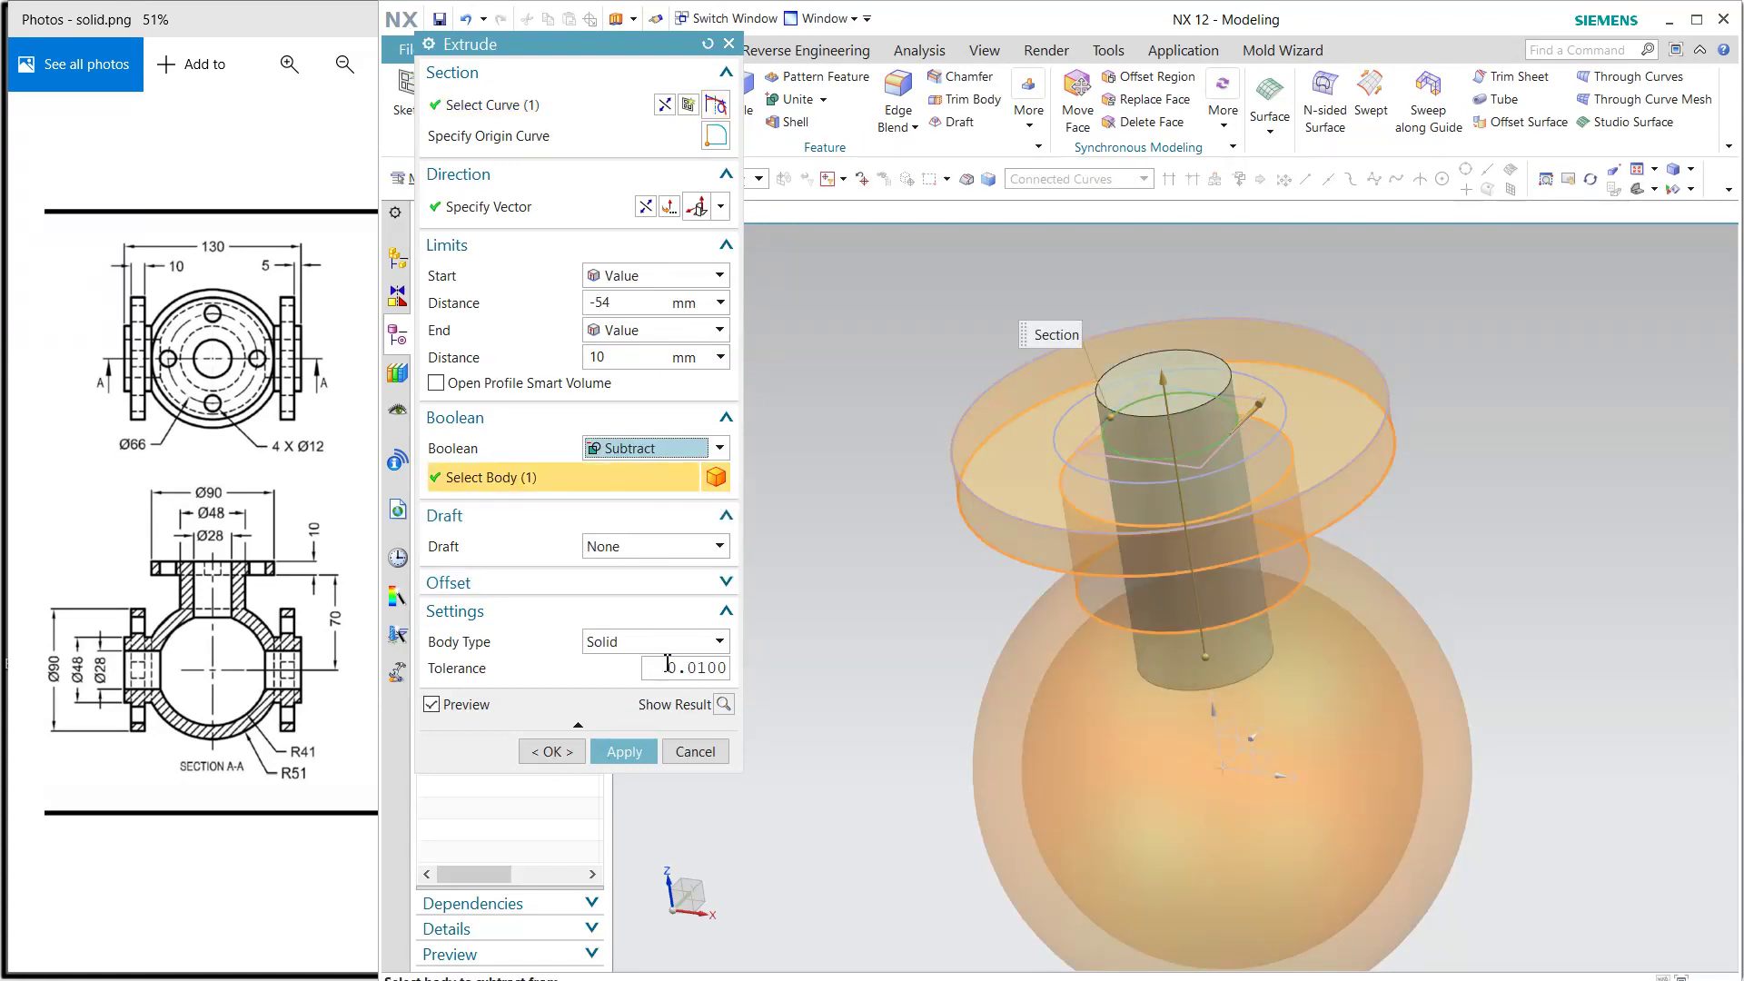
{"action": "middle_click_drag", "start_coordinate": [837, 651], "coordinate": [990, 563]}
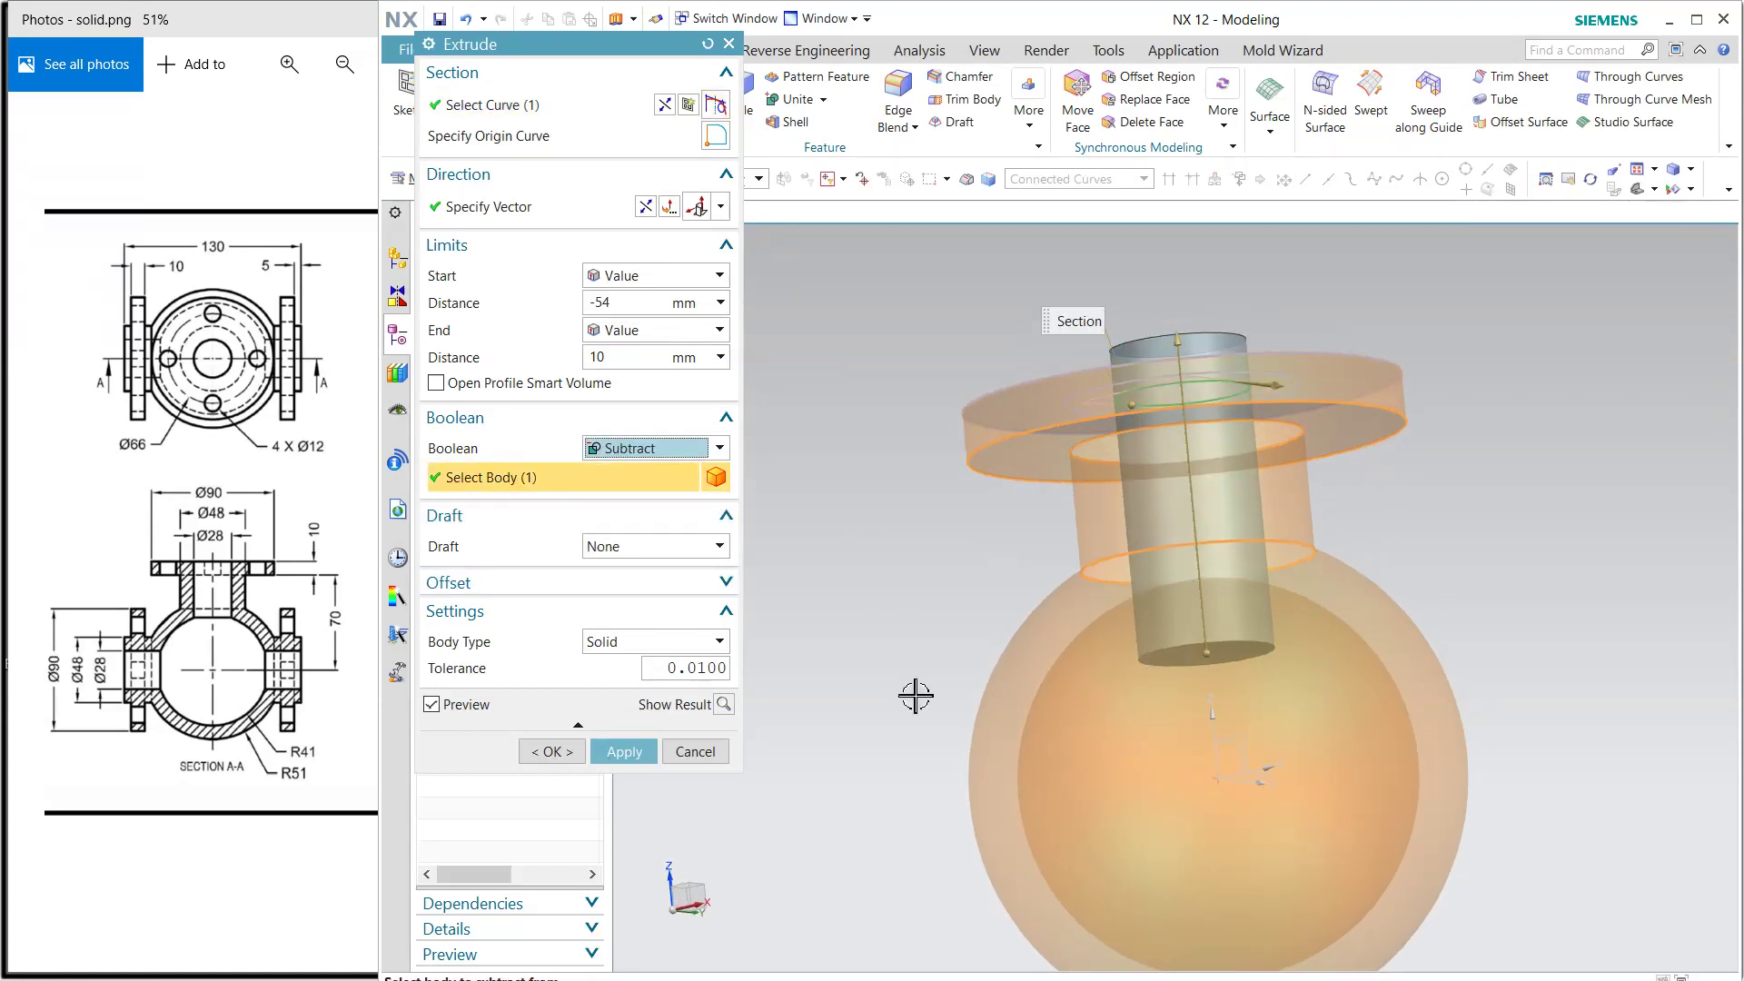
{"action": "left_click", "coordinate": [625, 751]}
{"action": "mouse_move", "coordinate": [826, 541]}
{"action": "middle_mouse_down"}
{"action": "mouse_move", "coordinate": [857, 518]}
{"action": "mouse_move", "coordinate": [851, 663]}
{"action": "mouse_move", "coordinate": [825, 556]}
{"action": "middle_mouse_up"}
{"action": "middle_click", "coordinate": [791, 621]}
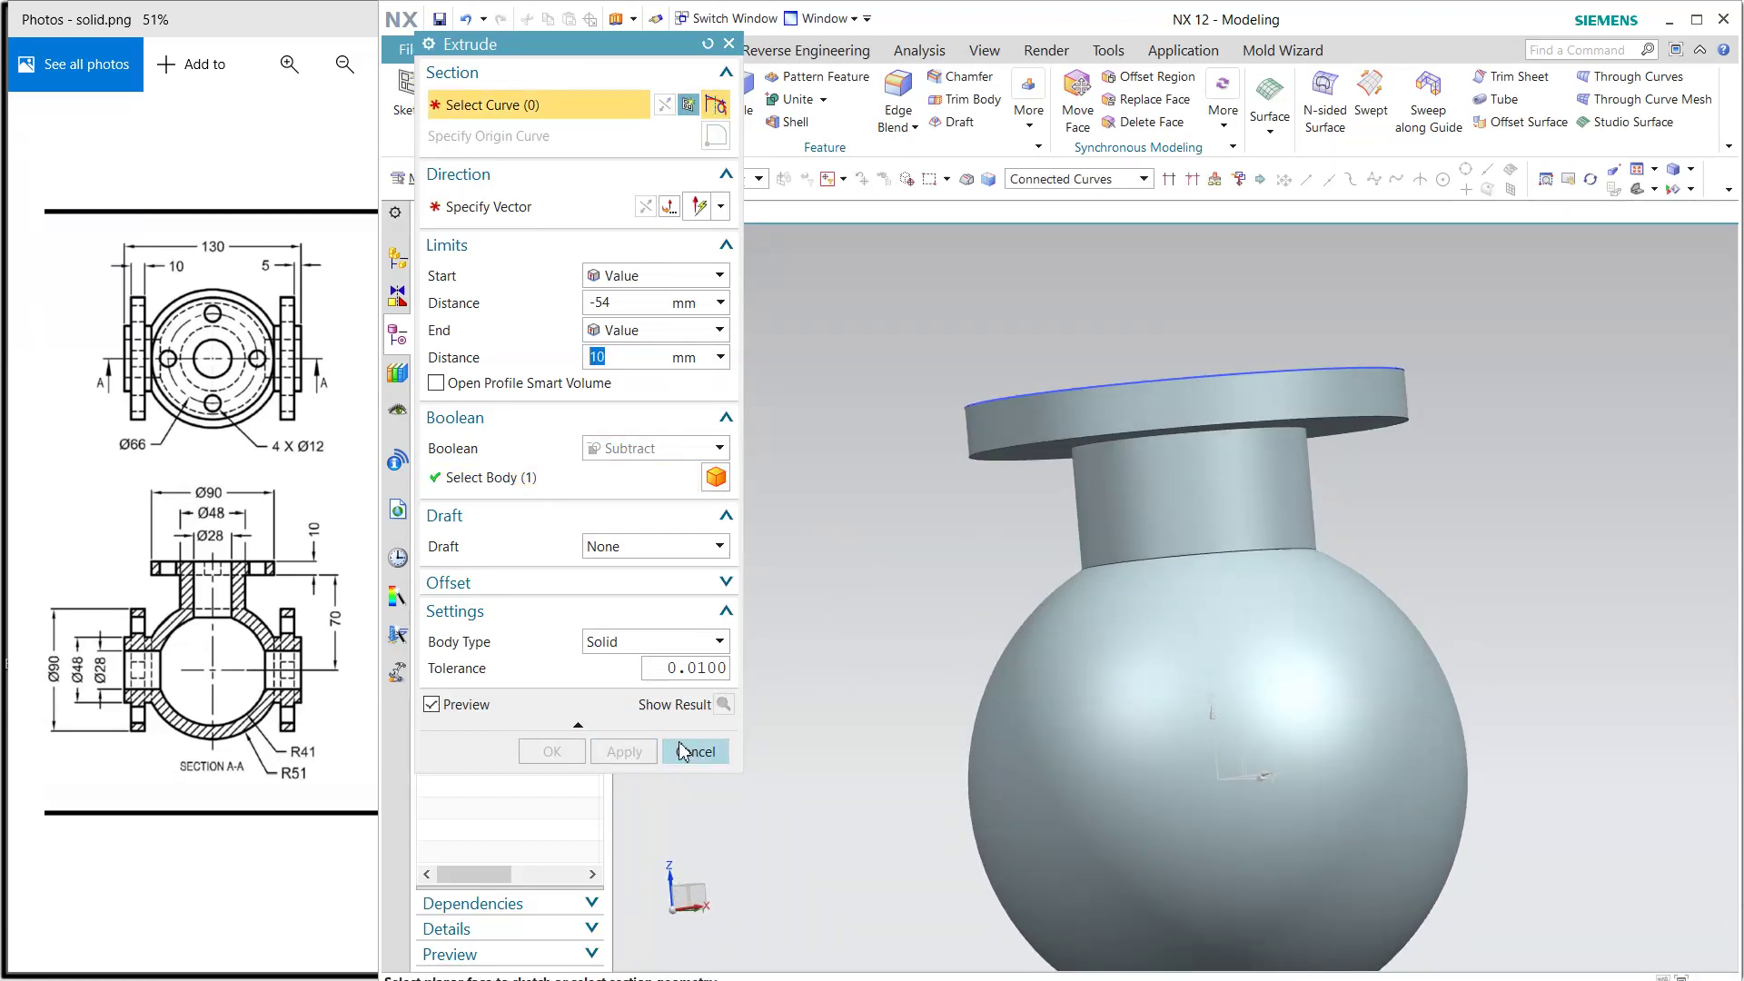
{"action": "middle_click_drag", "start_coordinate": [791, 620], "coordinate": [891, 537]}
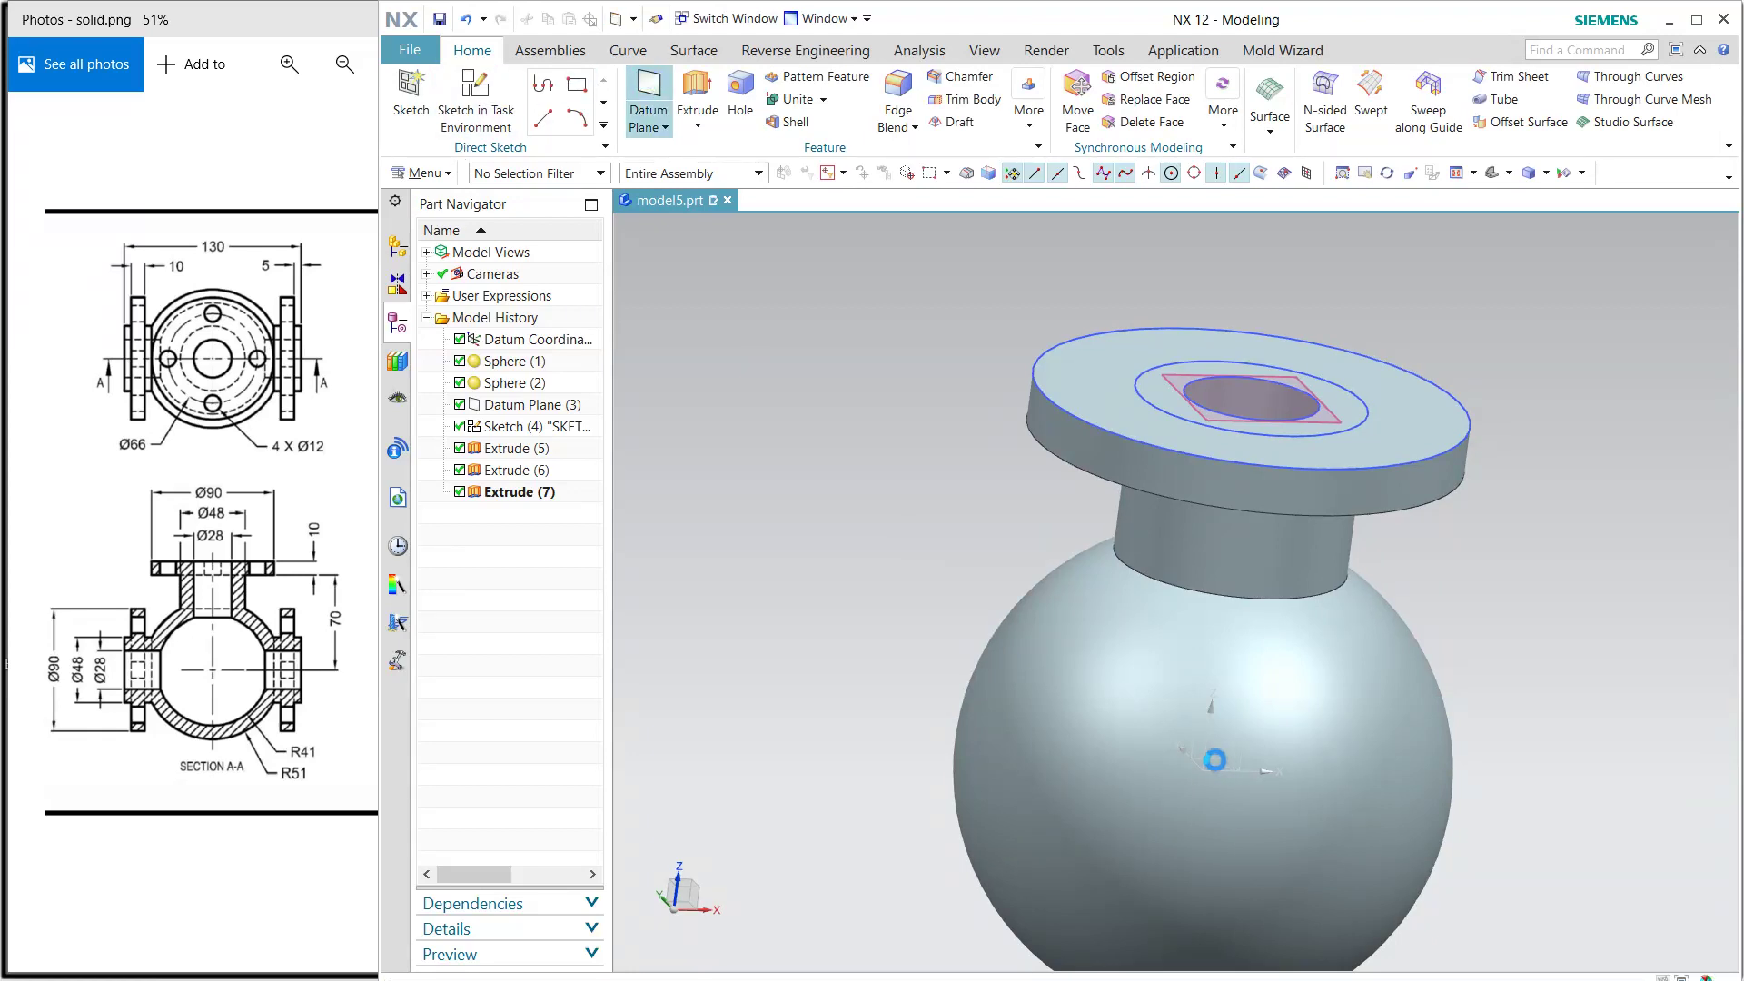
Place a datum plane offset 60 mm from the XZ plane.
{"action": "left_click", "coordinate": [1203, 736]}
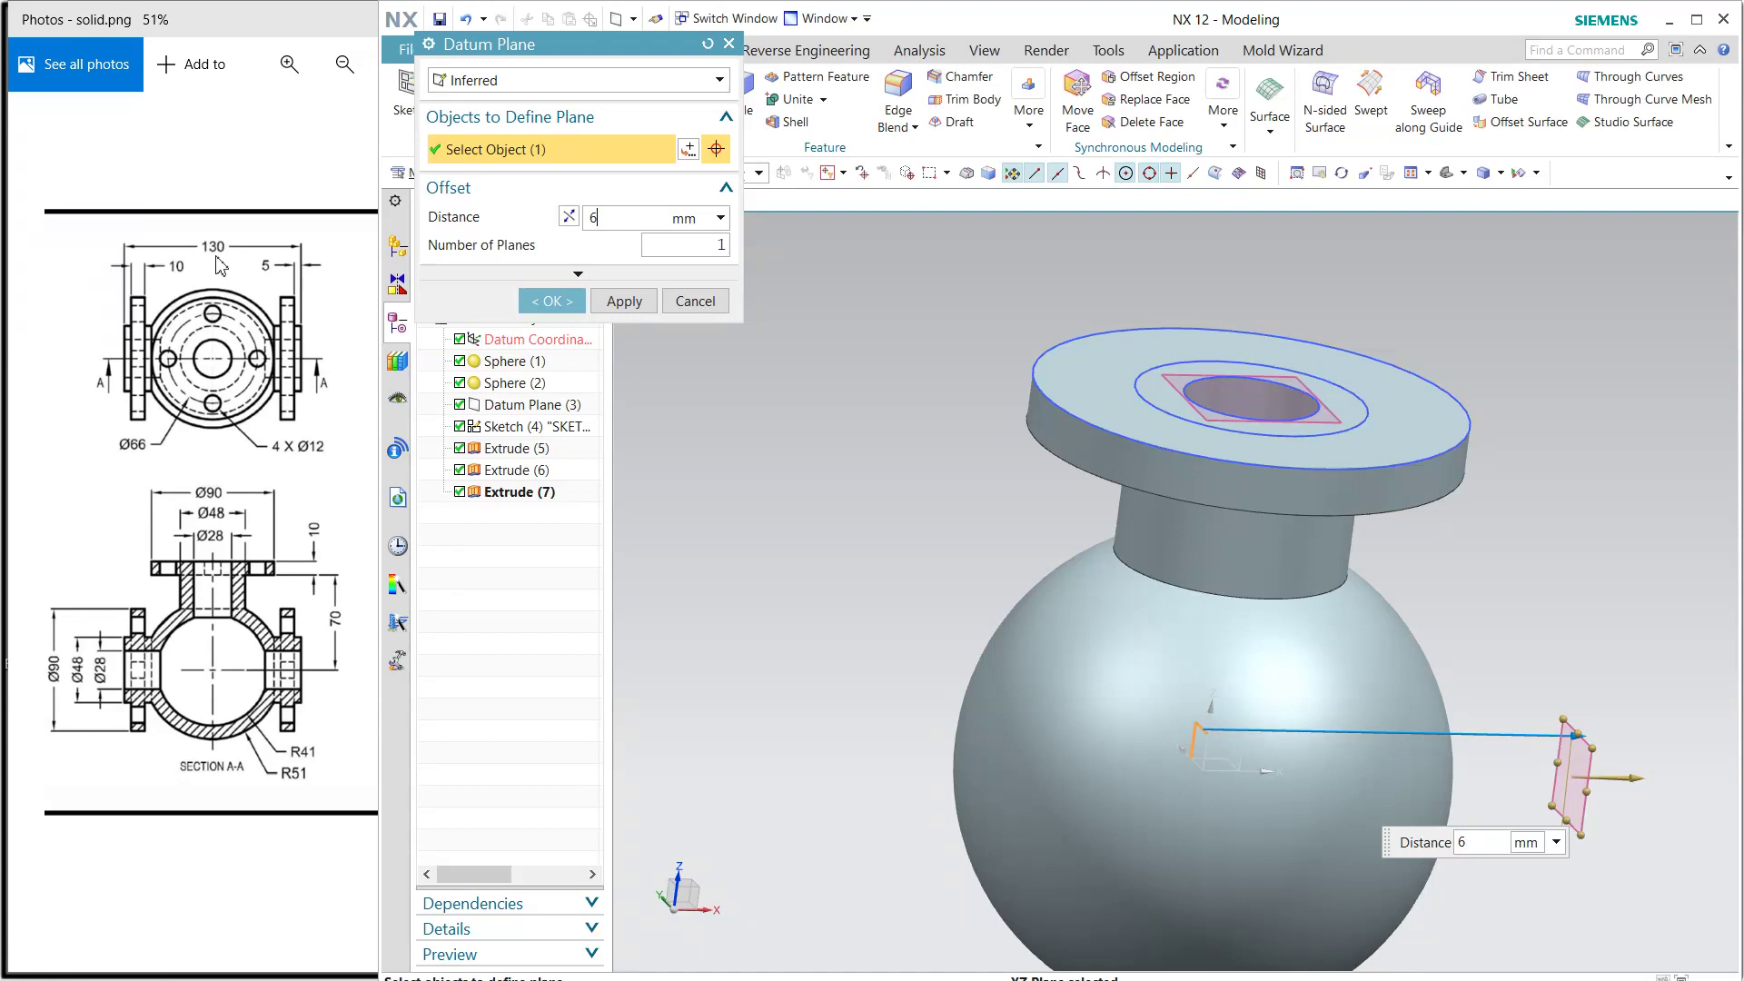
{"action": "type", "text": "0"}
{"action": "key", "text": "Return"}
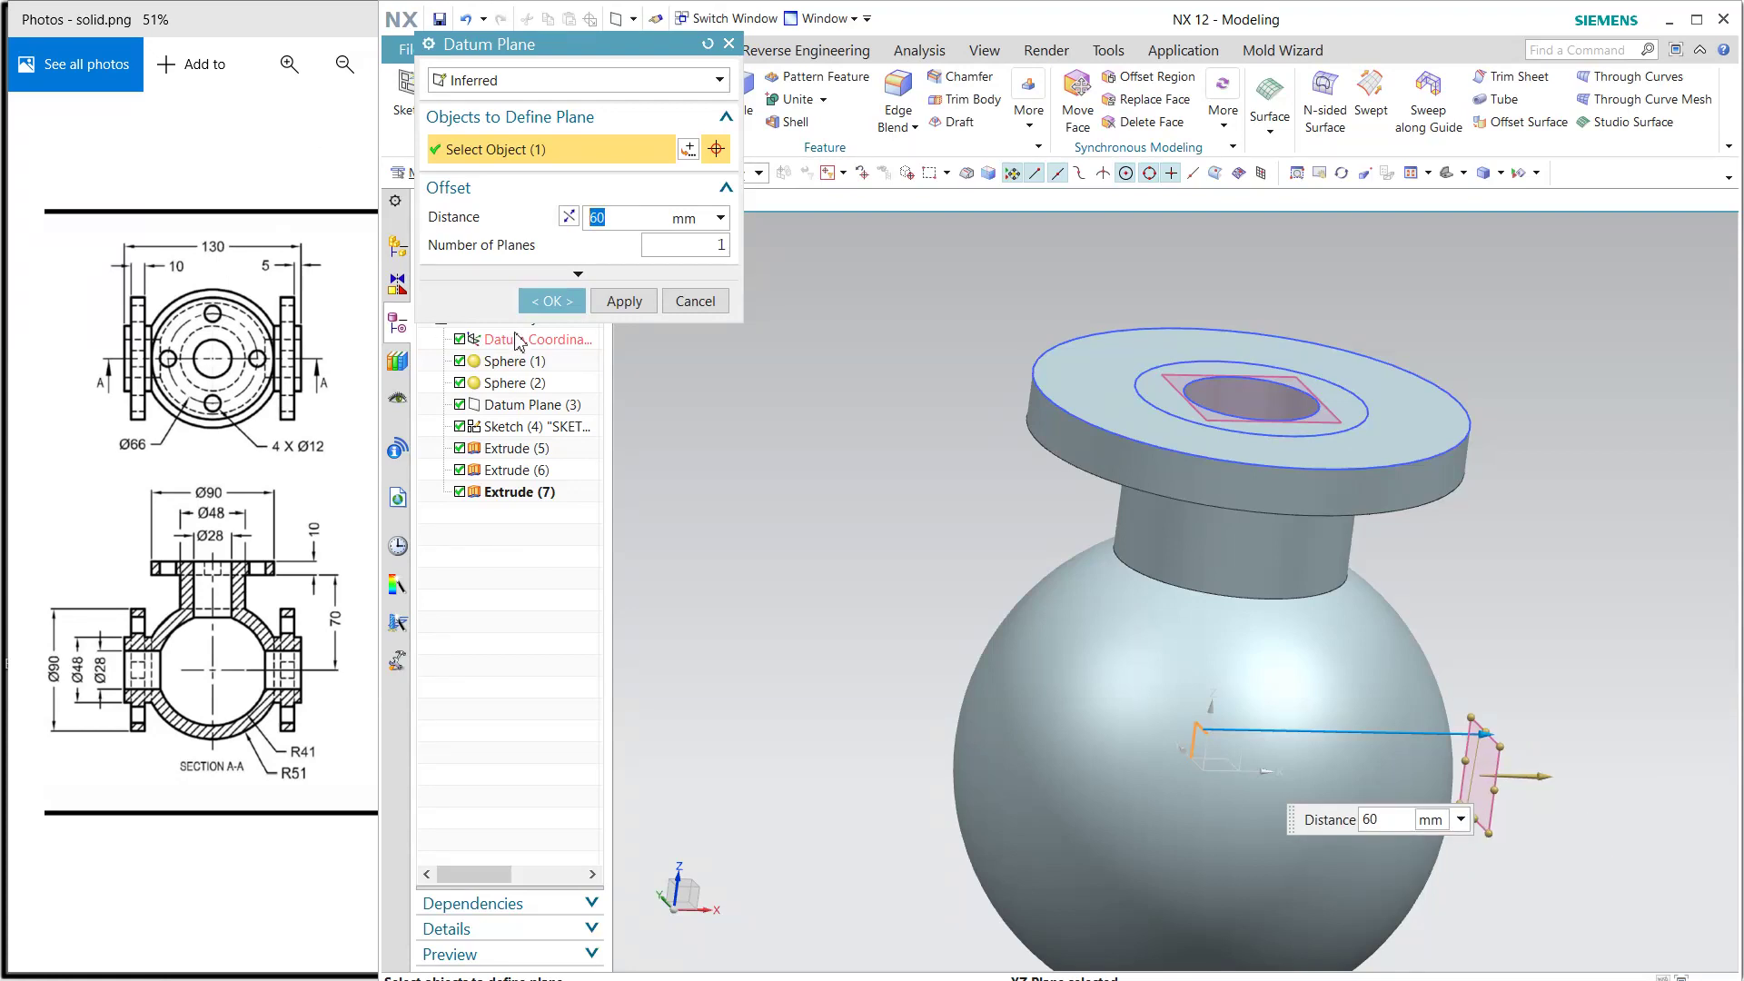
{"action": "left_click", "coordinate": [550, 300]}
Create a sketch on the new side datum plane.
{"action": "left_click", "coordinate": [475, 98]}
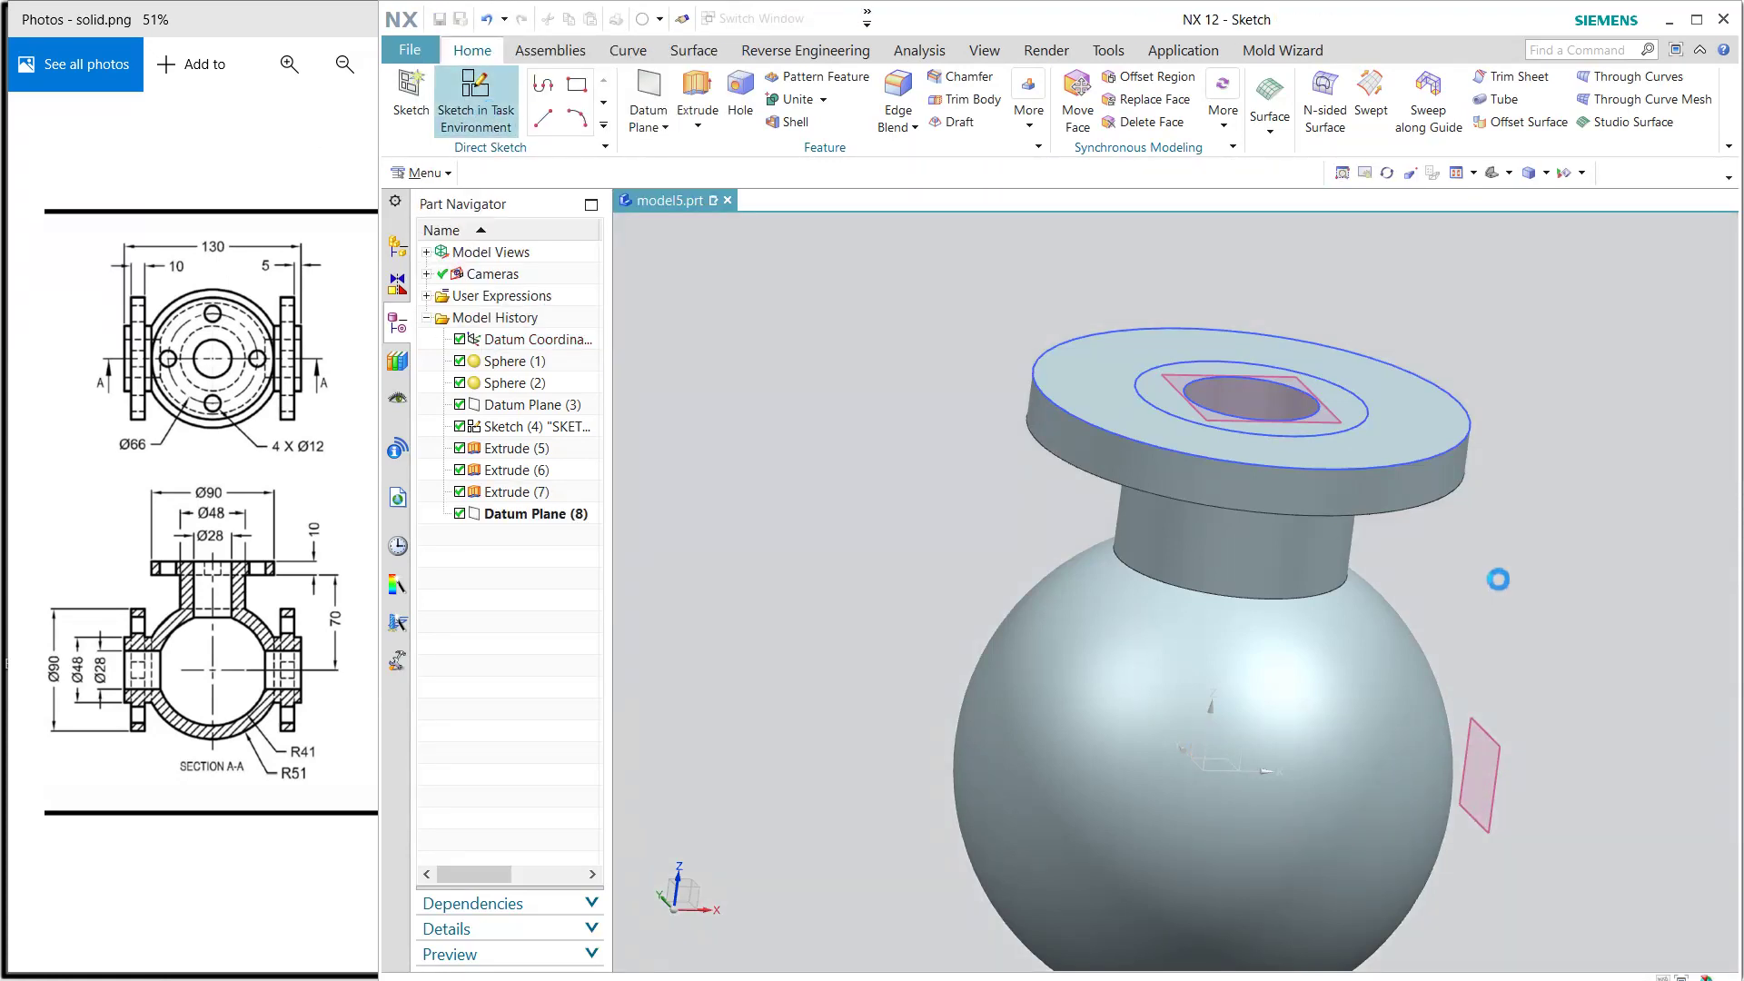
{"action": "mouse_move", "coordinate": [1463, 553]}
{"action": "middle_mouse_down"}
{"action": "mouse_move", "coordinate": [1199, 491]}
{"action": "mouse_move", "coordinate": [1369, 745]}
{"action": "middle_mouse_up"}
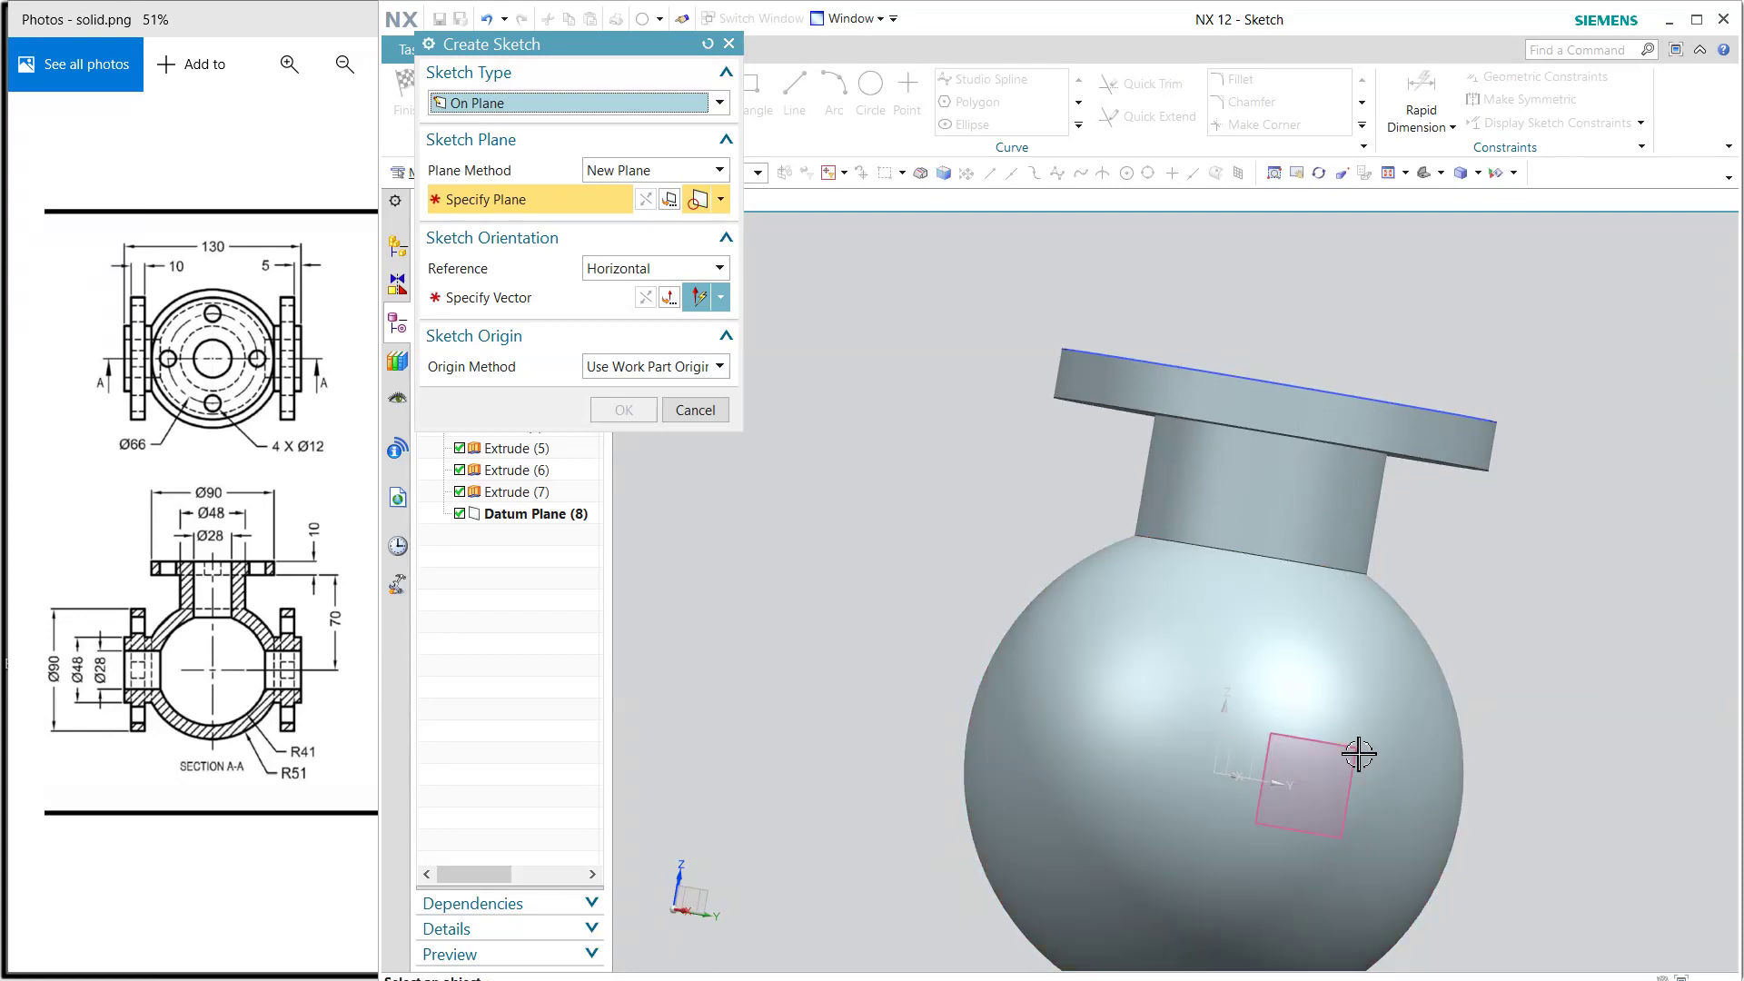
{"action": "left_click", "coordinate": [1363, 747]}
{"action": "left_click", "coordinate": [1231, 605]}
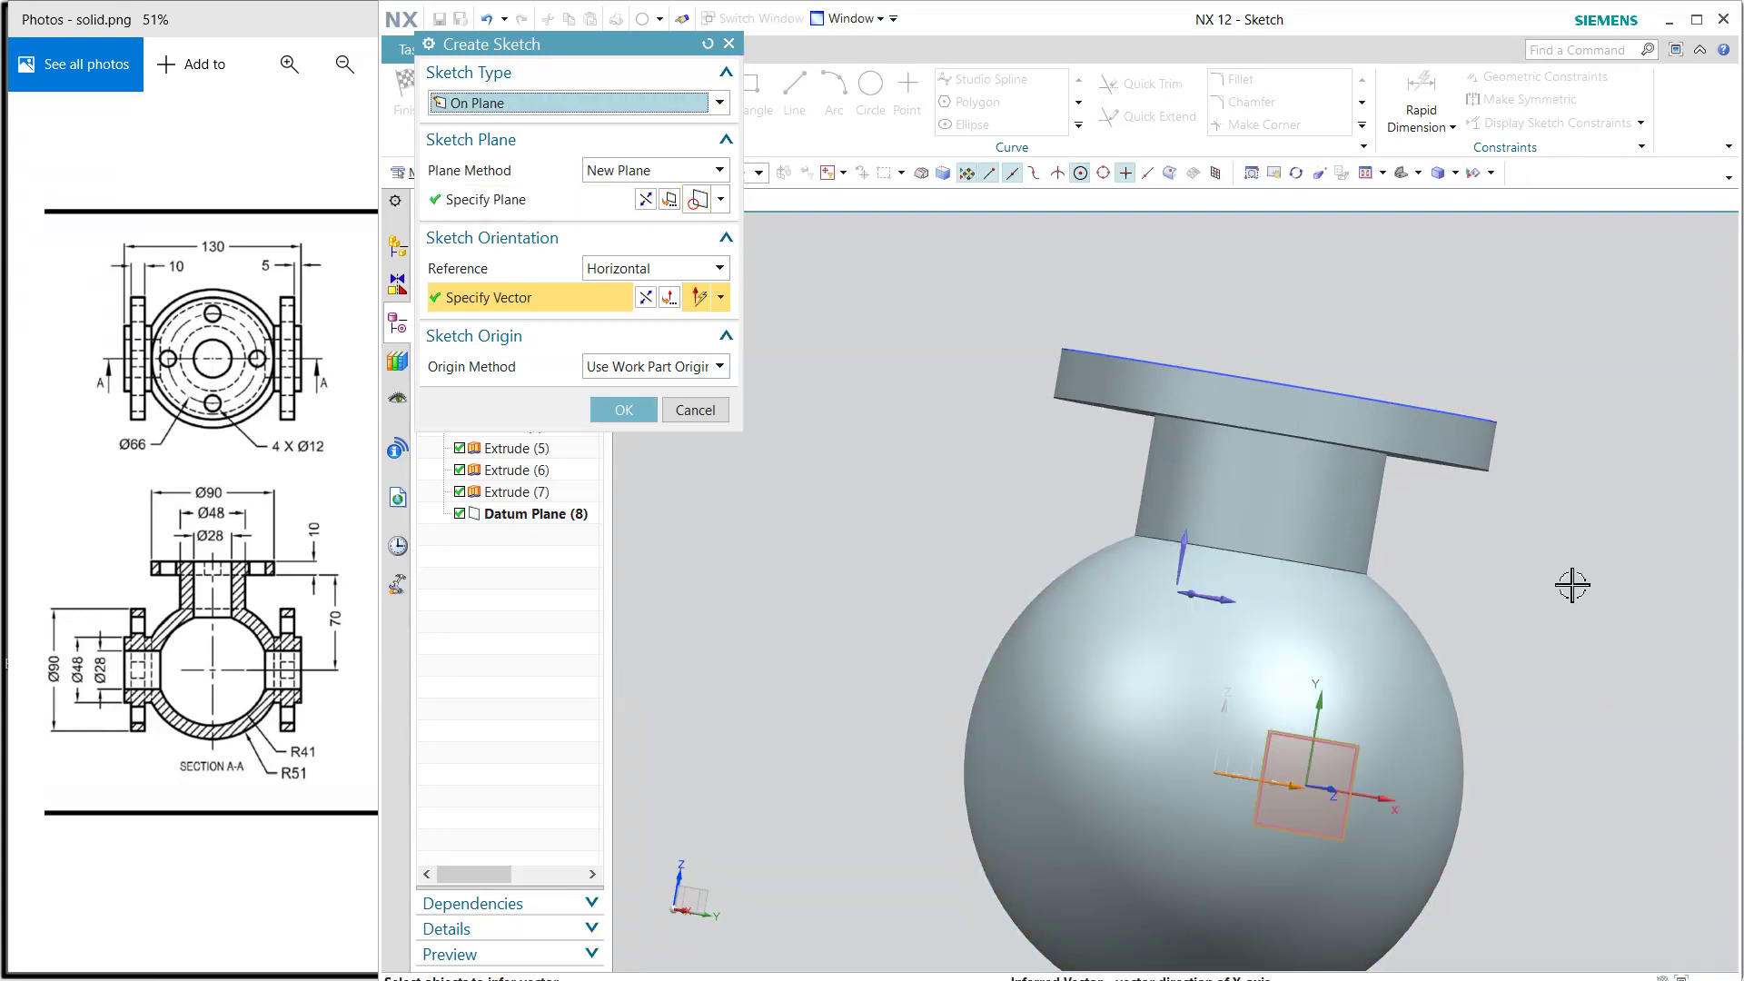
{"action": "middle_click", "coordinate": [1562, 584]}
Draw concentric Ø90, Ø48 and Ø28 circles at the origin and finish the sketch.
{"action": "left_click", "coordinate": [870, 91]}
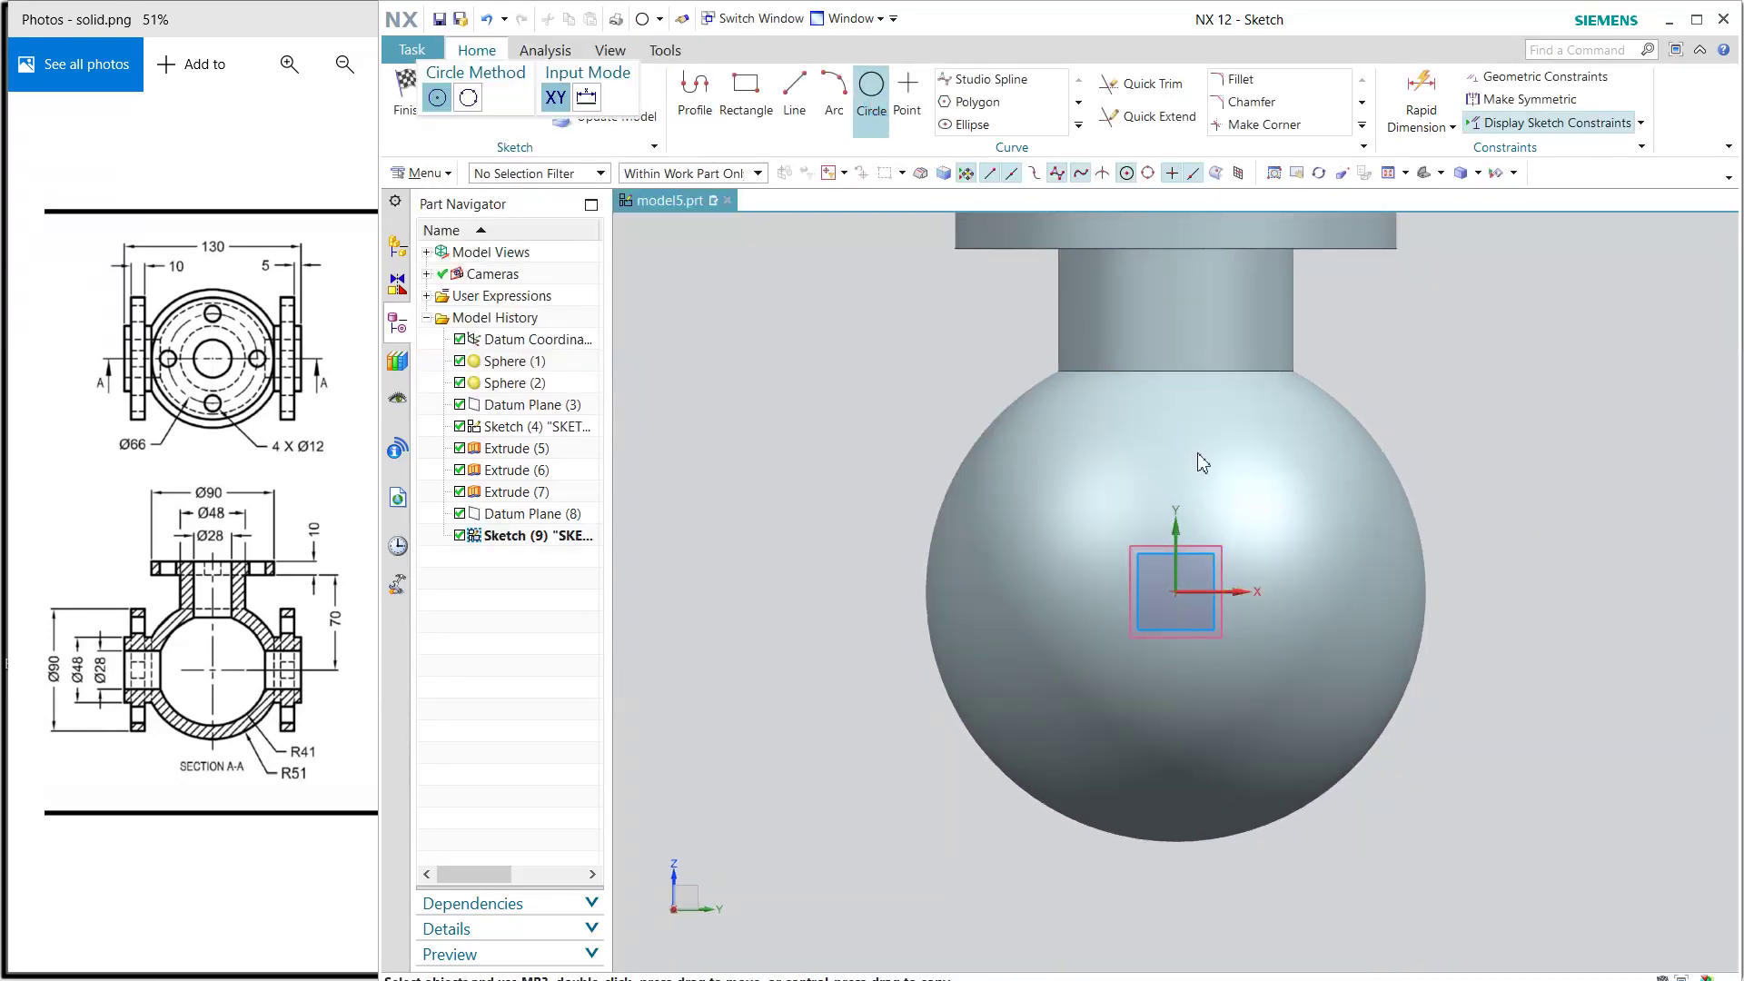
{"action": "left_click", "coordinate": [1176, 591]}
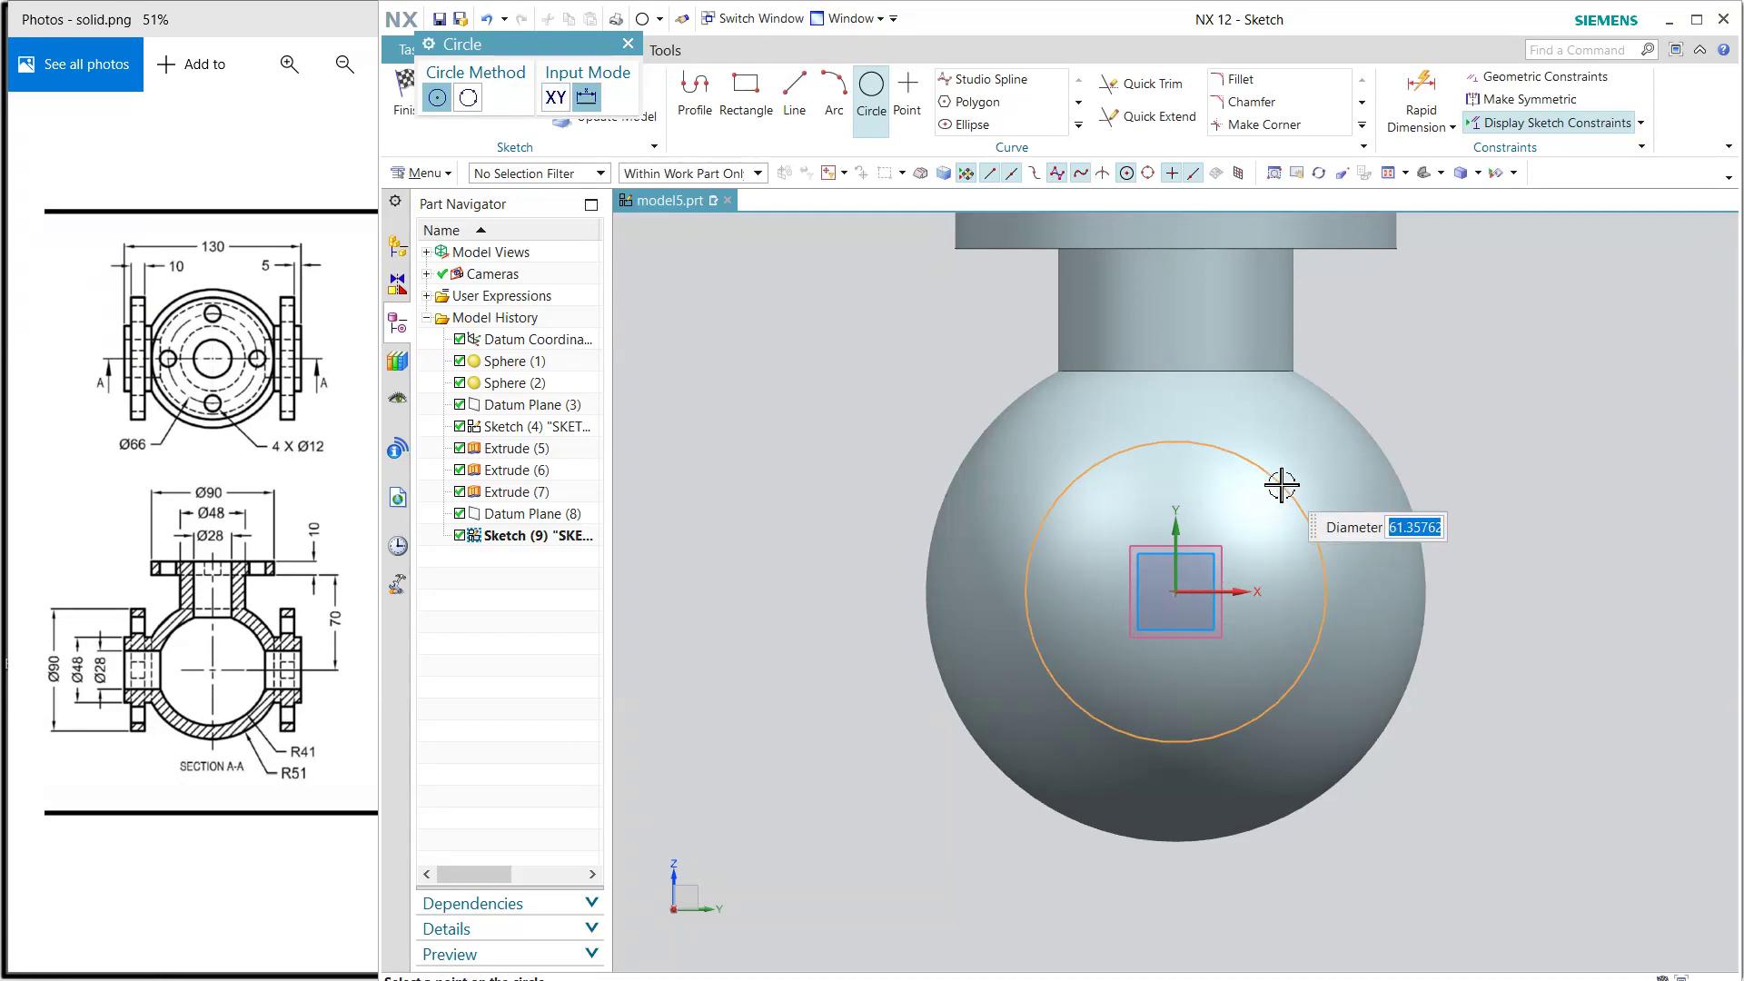
{"action": "type", "text": "90"}
{"action": "key", "text": "Return"}
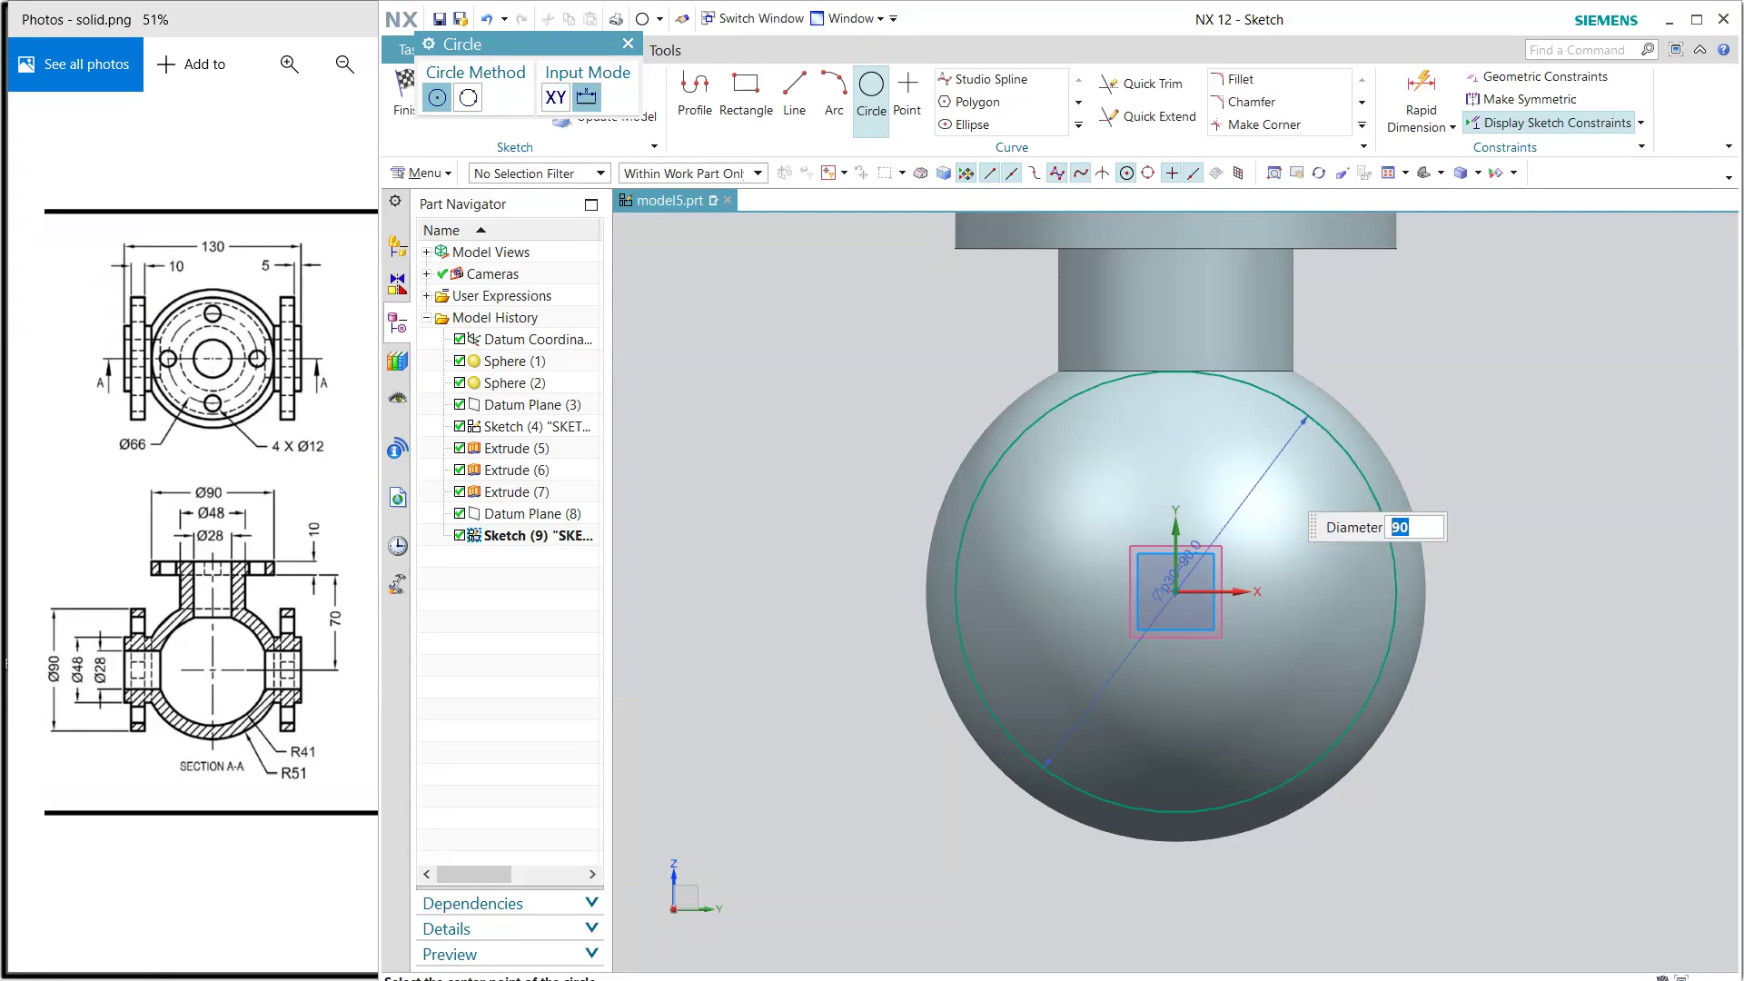
{"action": "key", "text": "Return"}
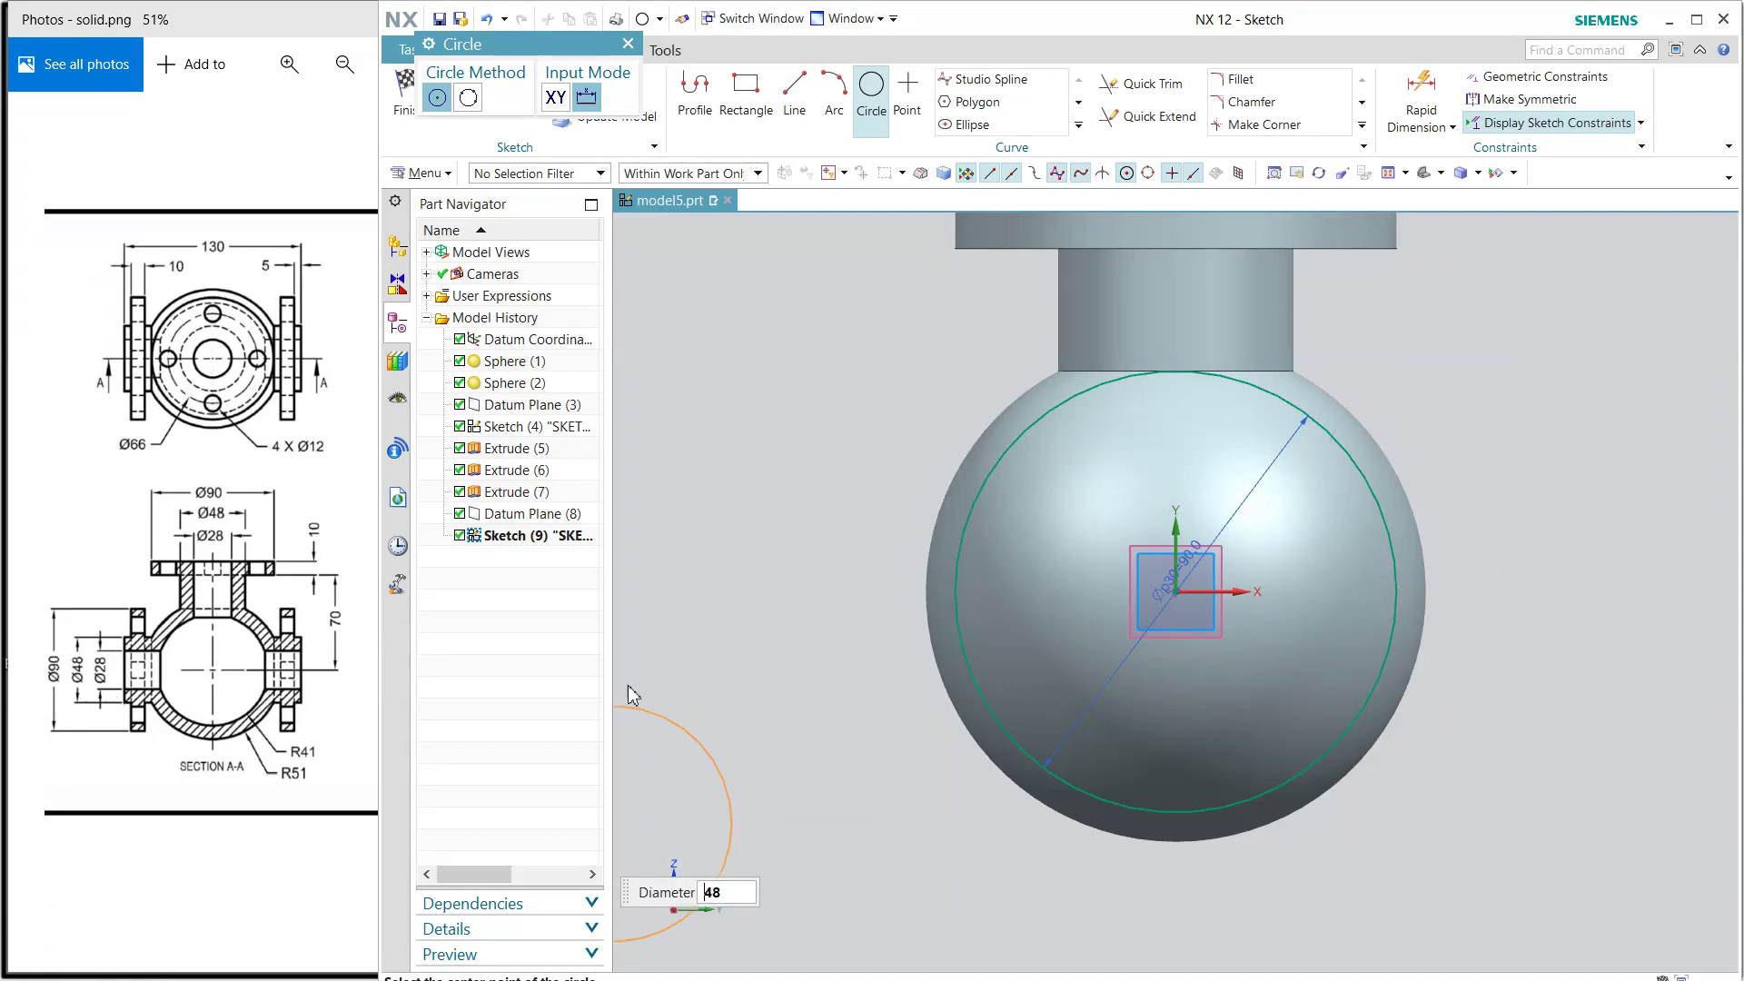
{"action": "left_click", "coordinate": [1176, 591]}
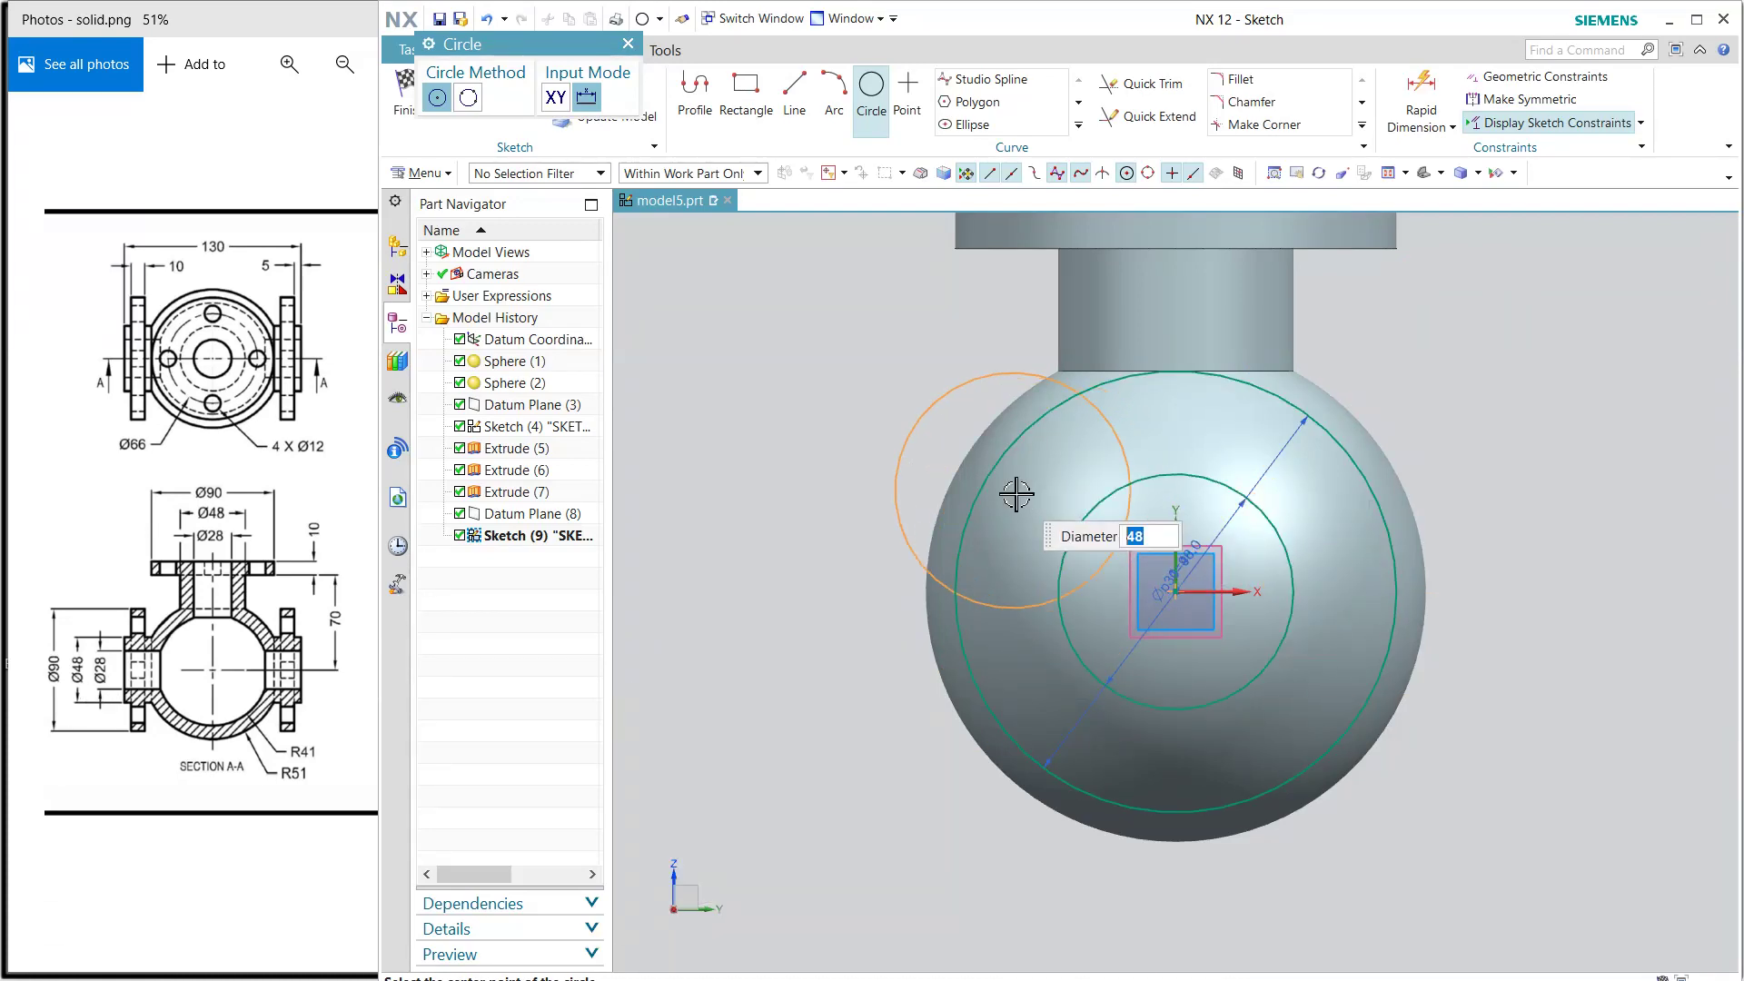
{"action": "type", "text": "28"}
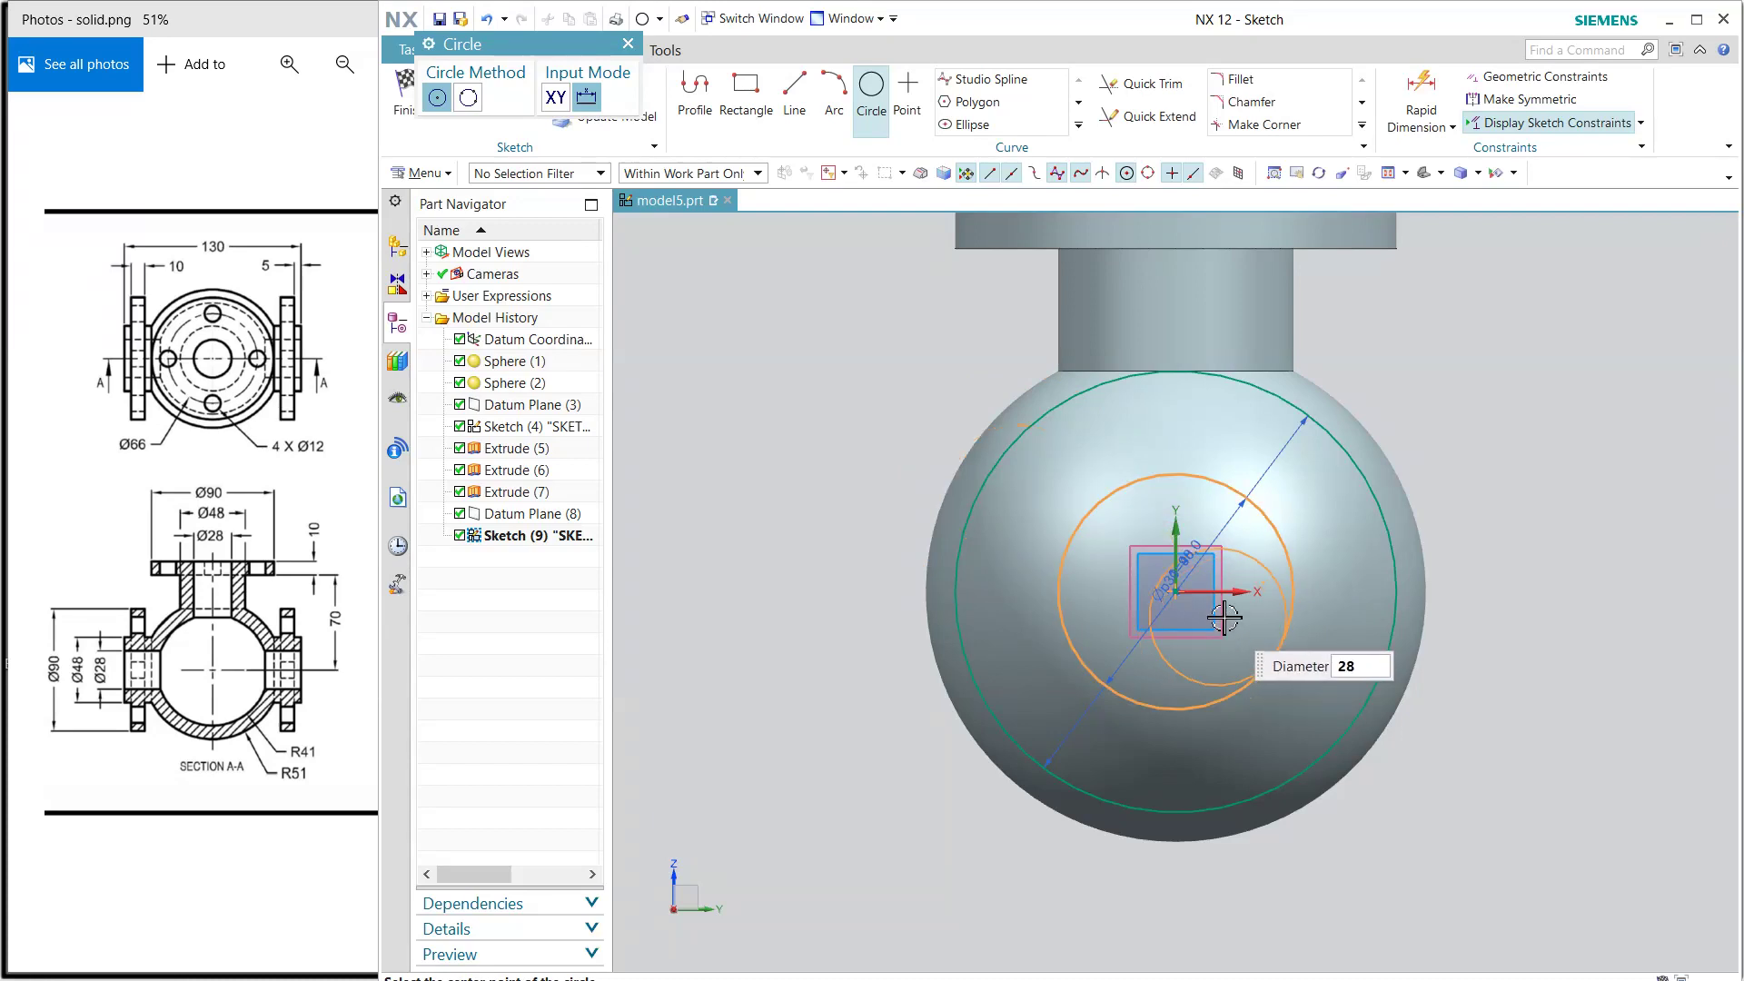
{"action": "left_click", "coordinate": [1176, 591]}
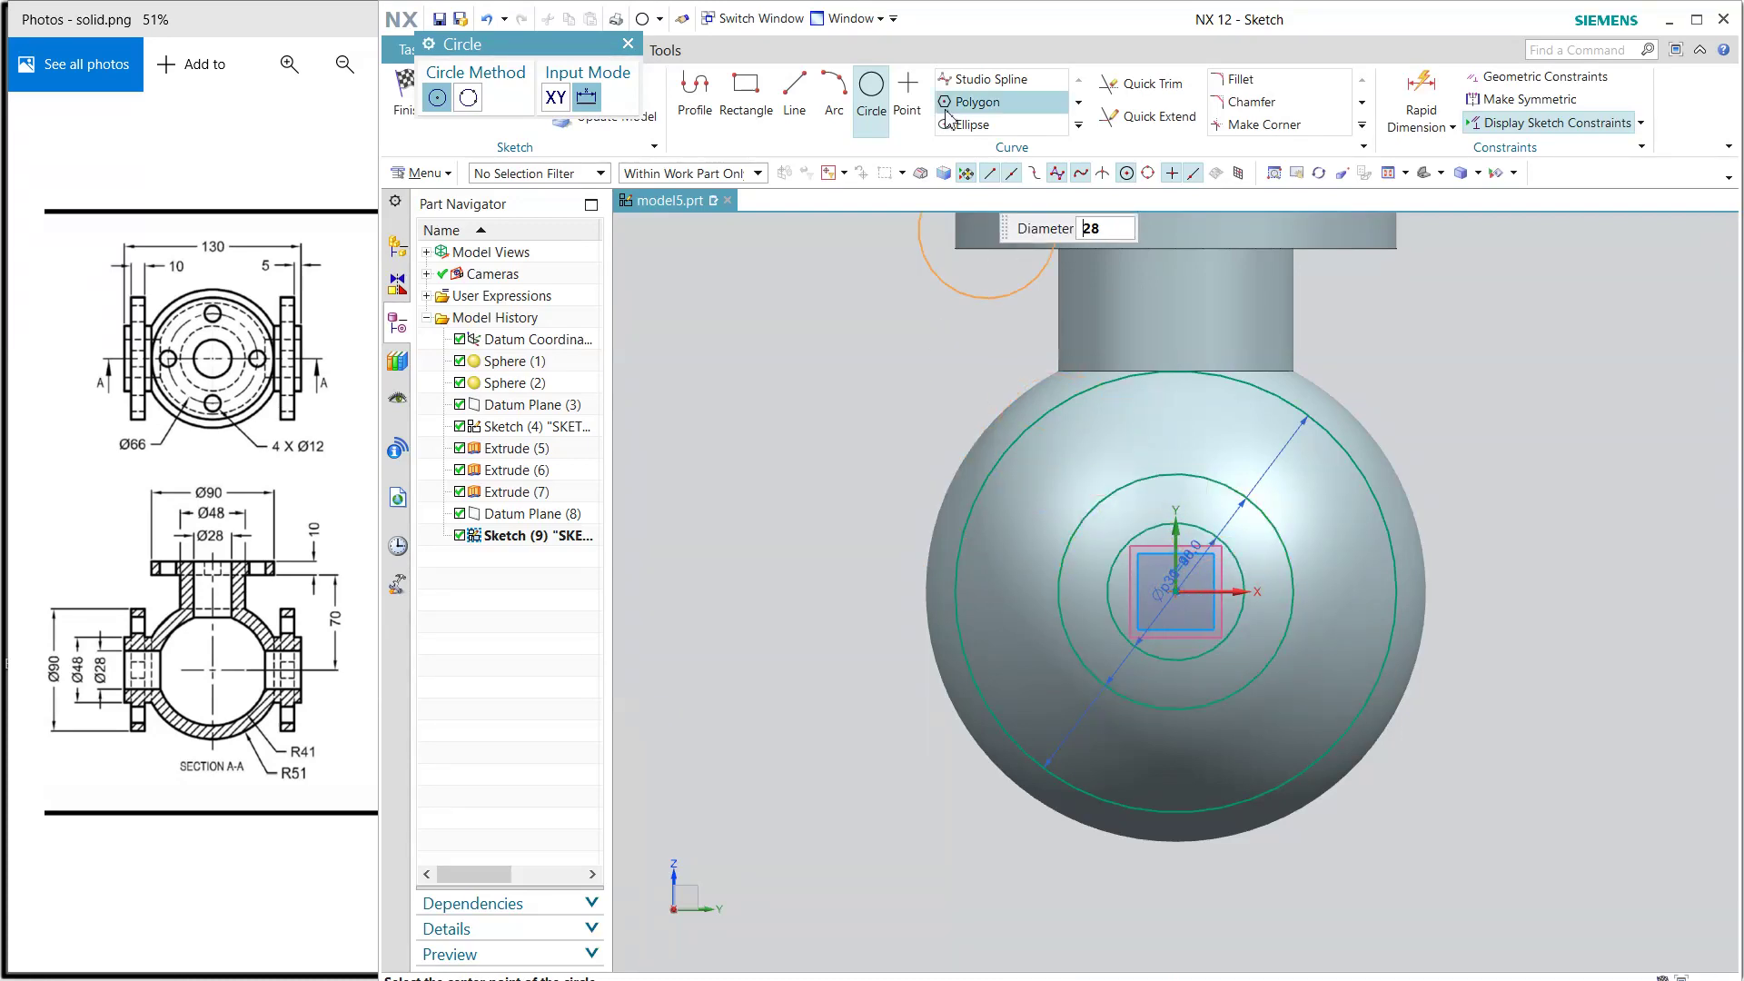
{"action": "left_click", "coordinate": [421, 124]}
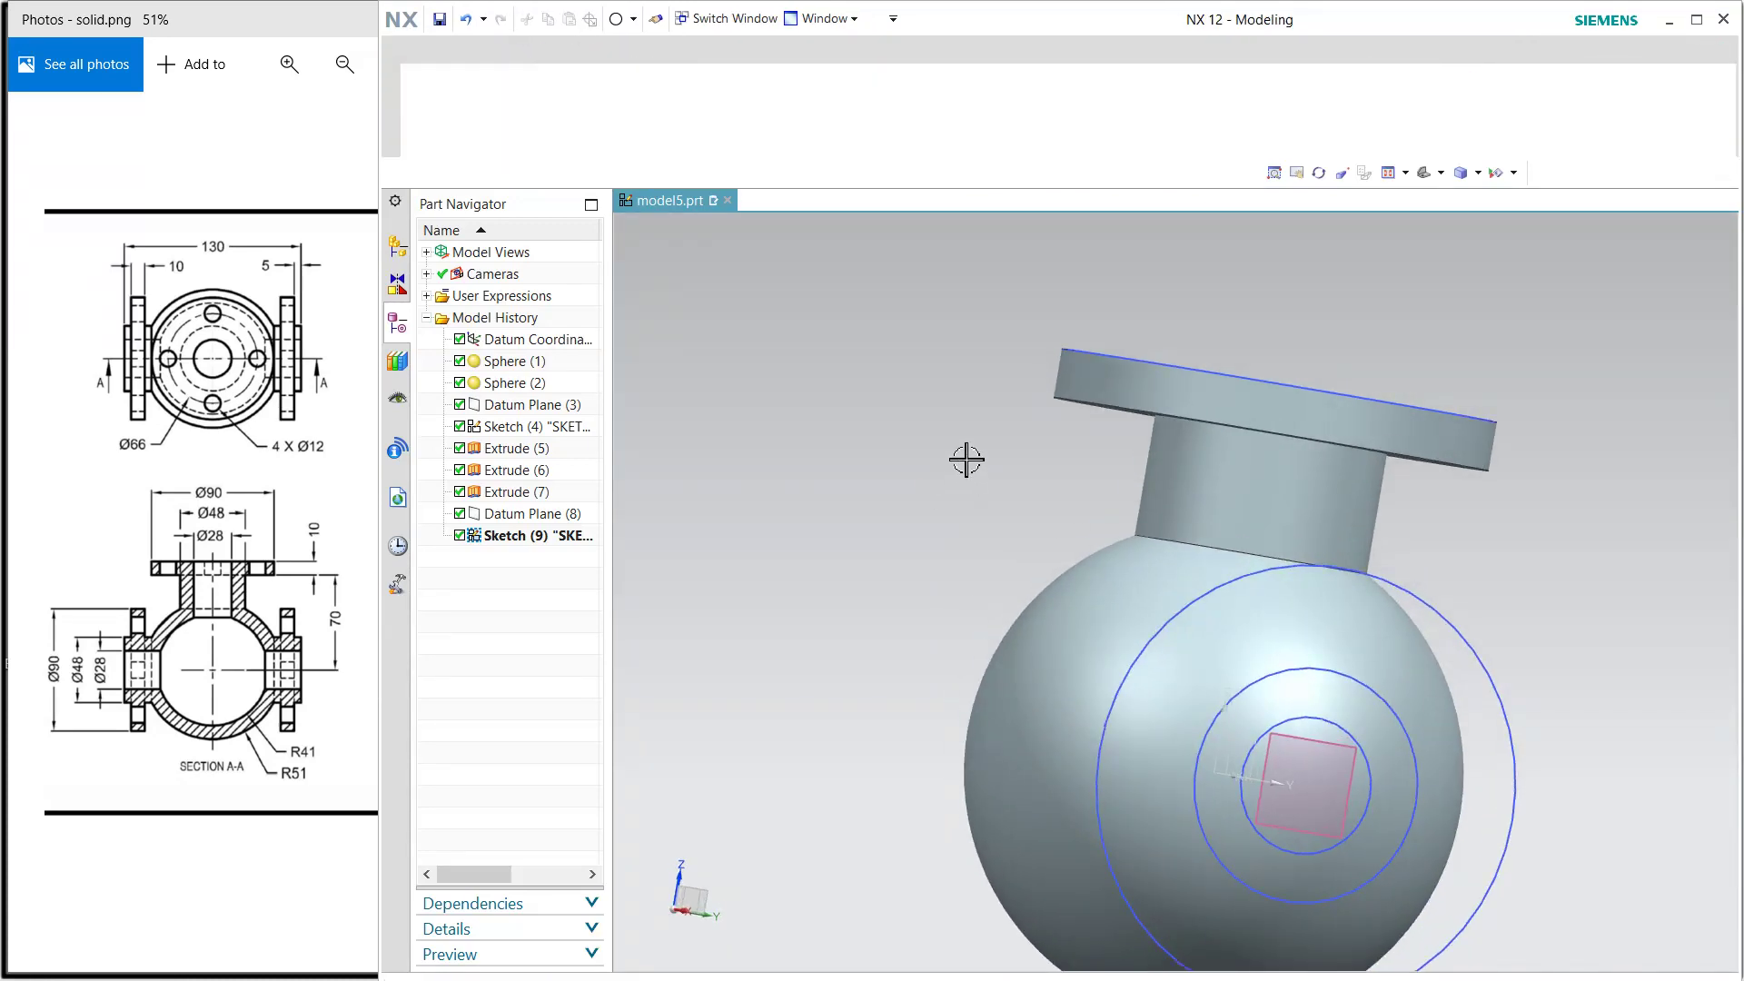
Extrude the Ø48 circle from the sphere (Until Next) to 5 mm, united with the body.
{"action": "mouse_move", "coordinate": [966, 460]}
{"action": "middle_mouse_down"}
{"action": "mouse_move", "coordinate": [1006, 496]}
{"action": "mouse_move", "coordinate": [908, 325]}
{"action": "middle_mouse_up"}
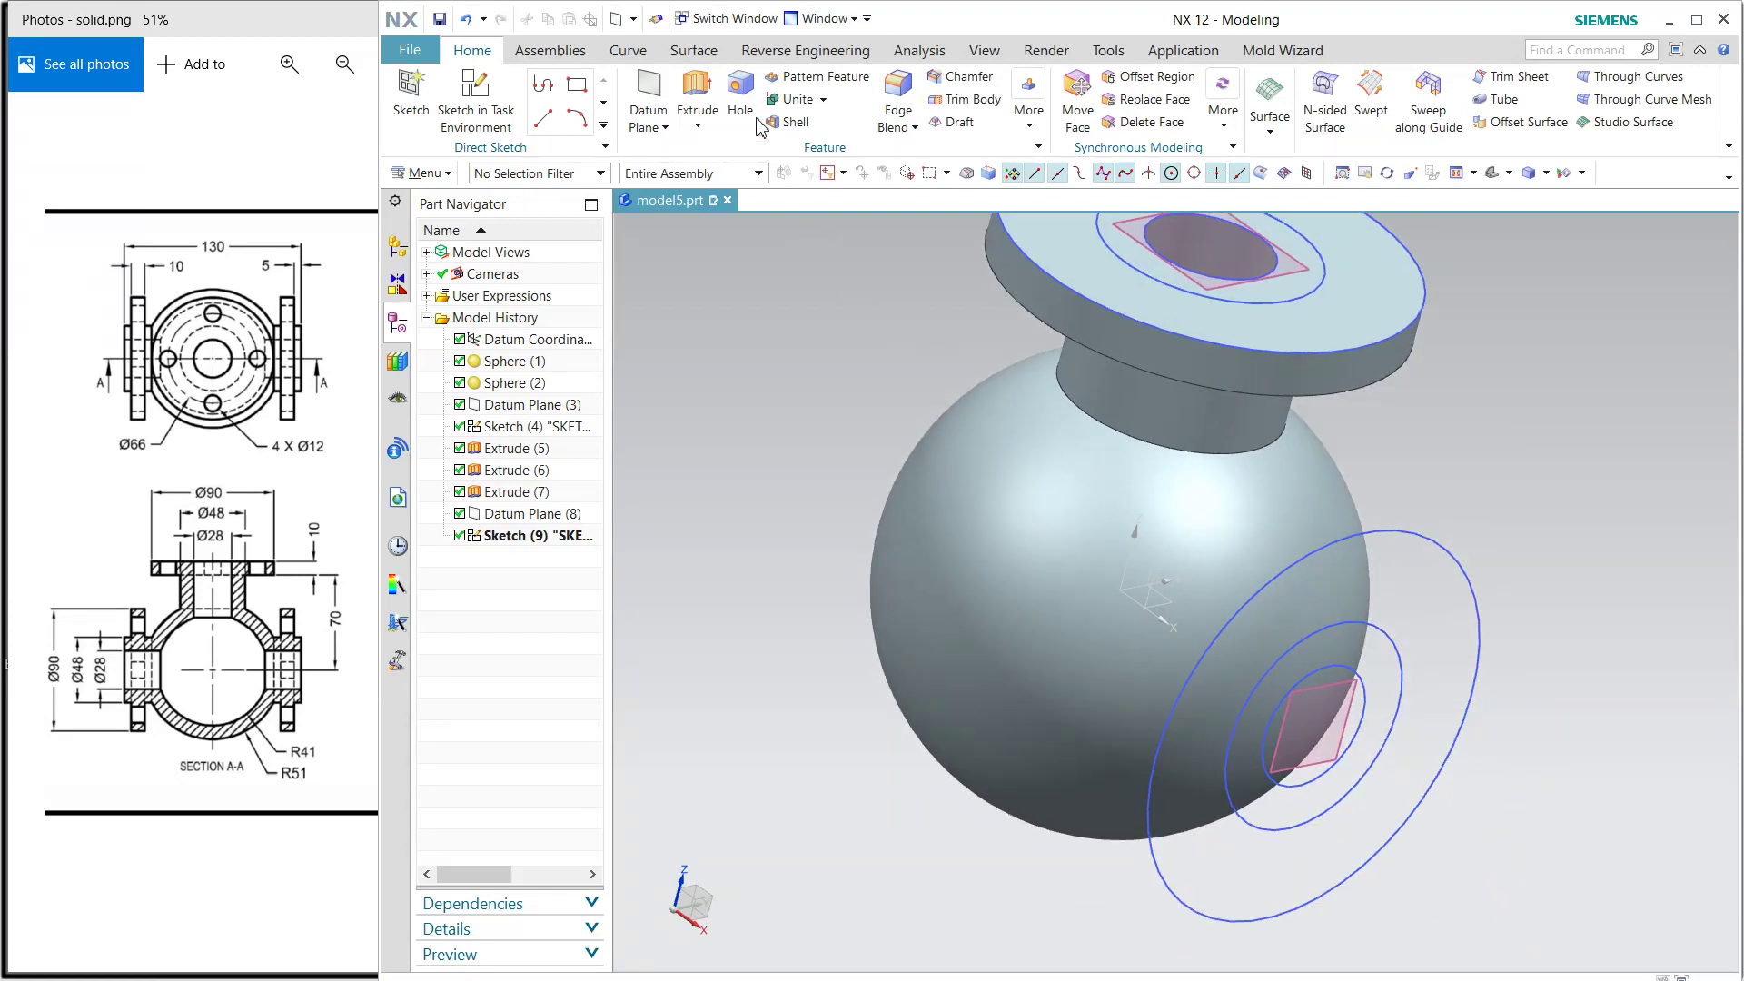
{"action": "left_click", "coordinate": [697, 100]}
{"action": "left_click", "coordinate": [1404, 674]}
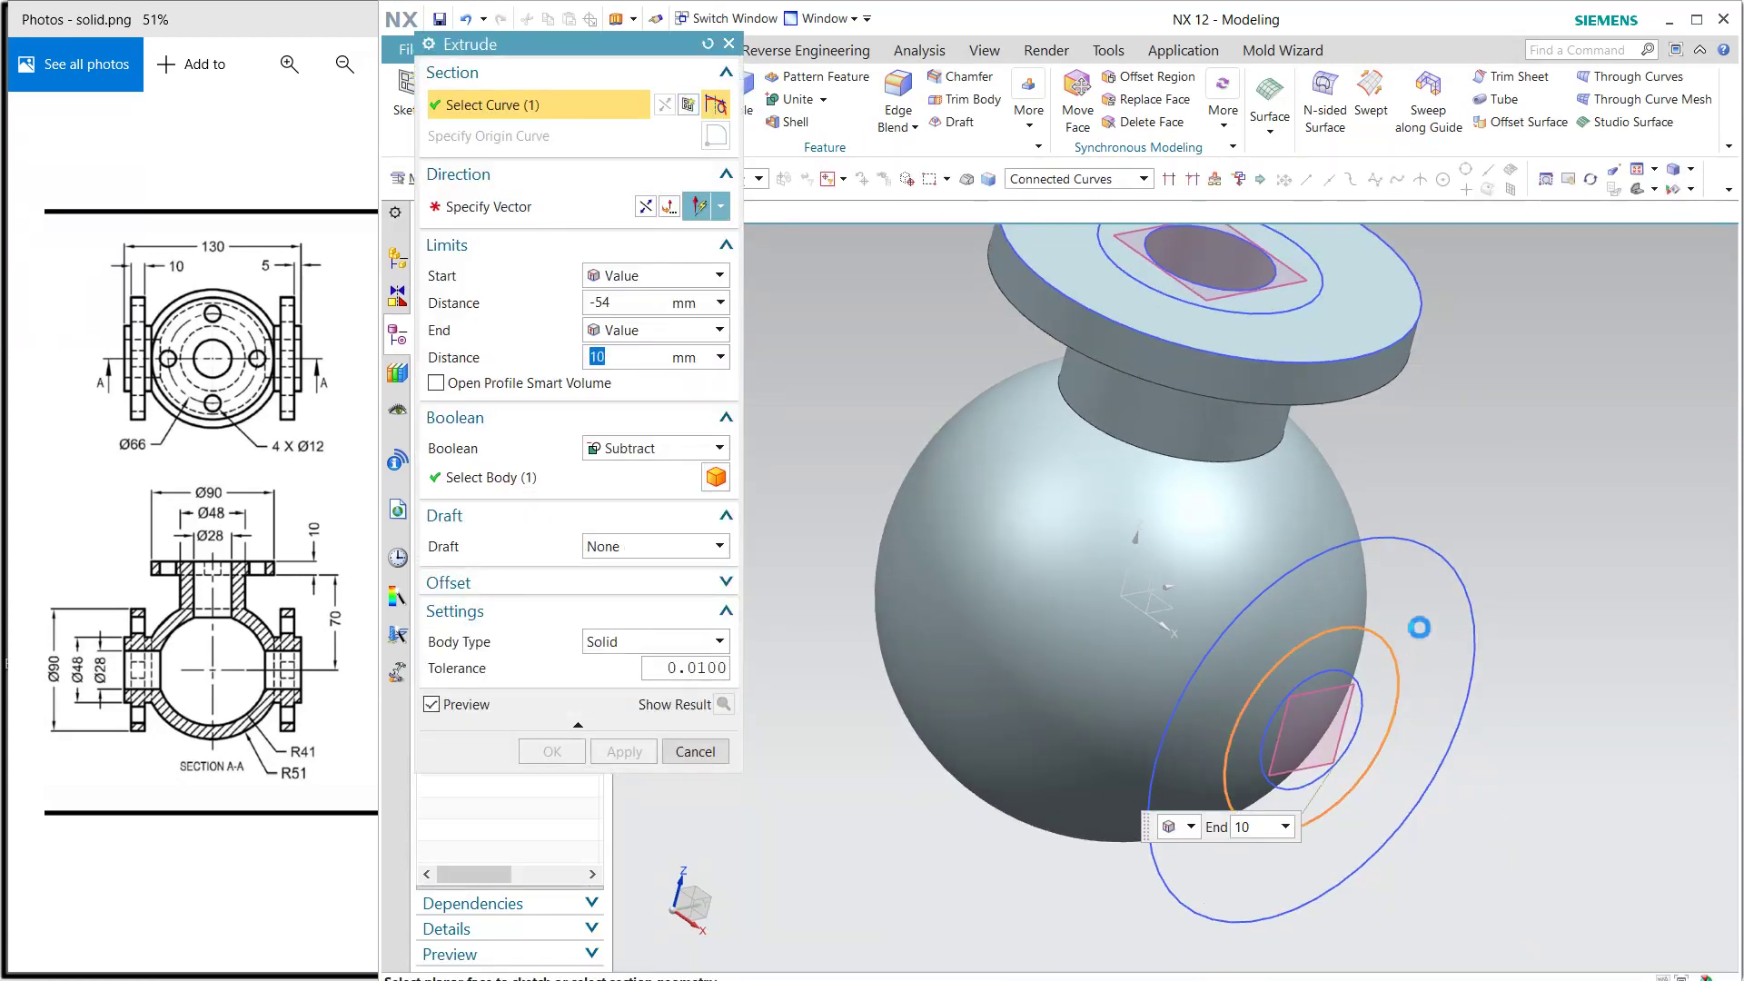
{"action": "left_click", "coordinate": [673, 276]}
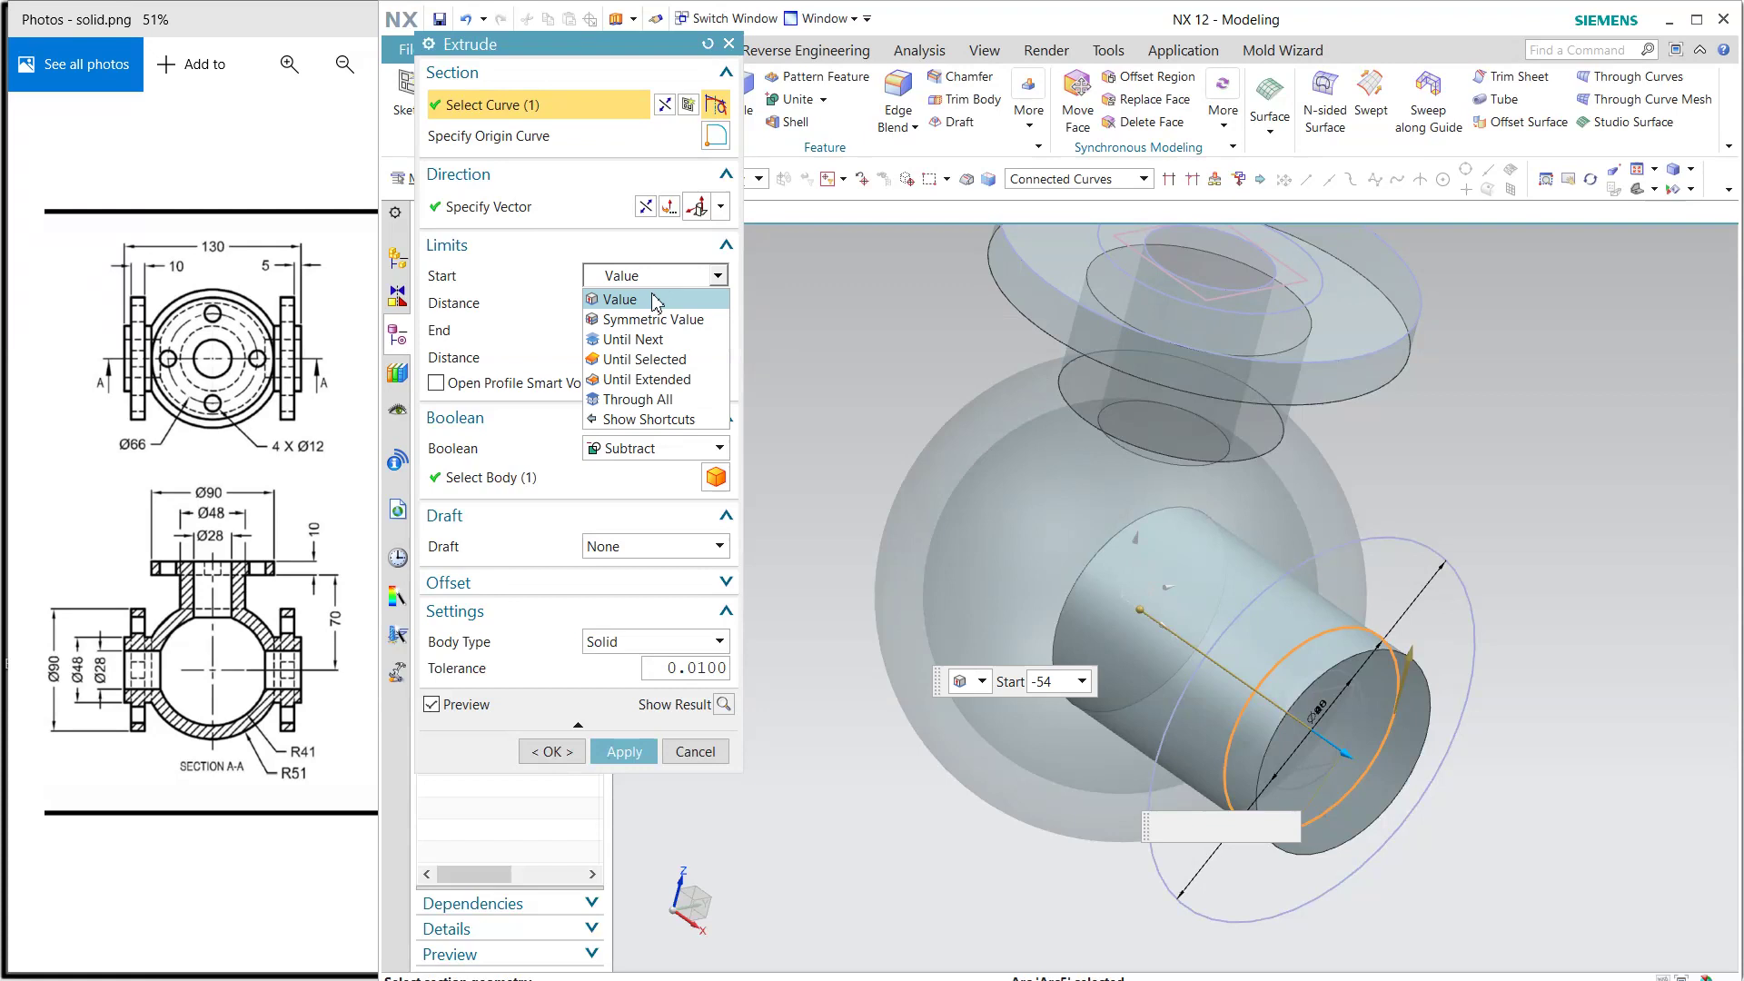
{"action": "left_click", "coordinate": [658, 340]}
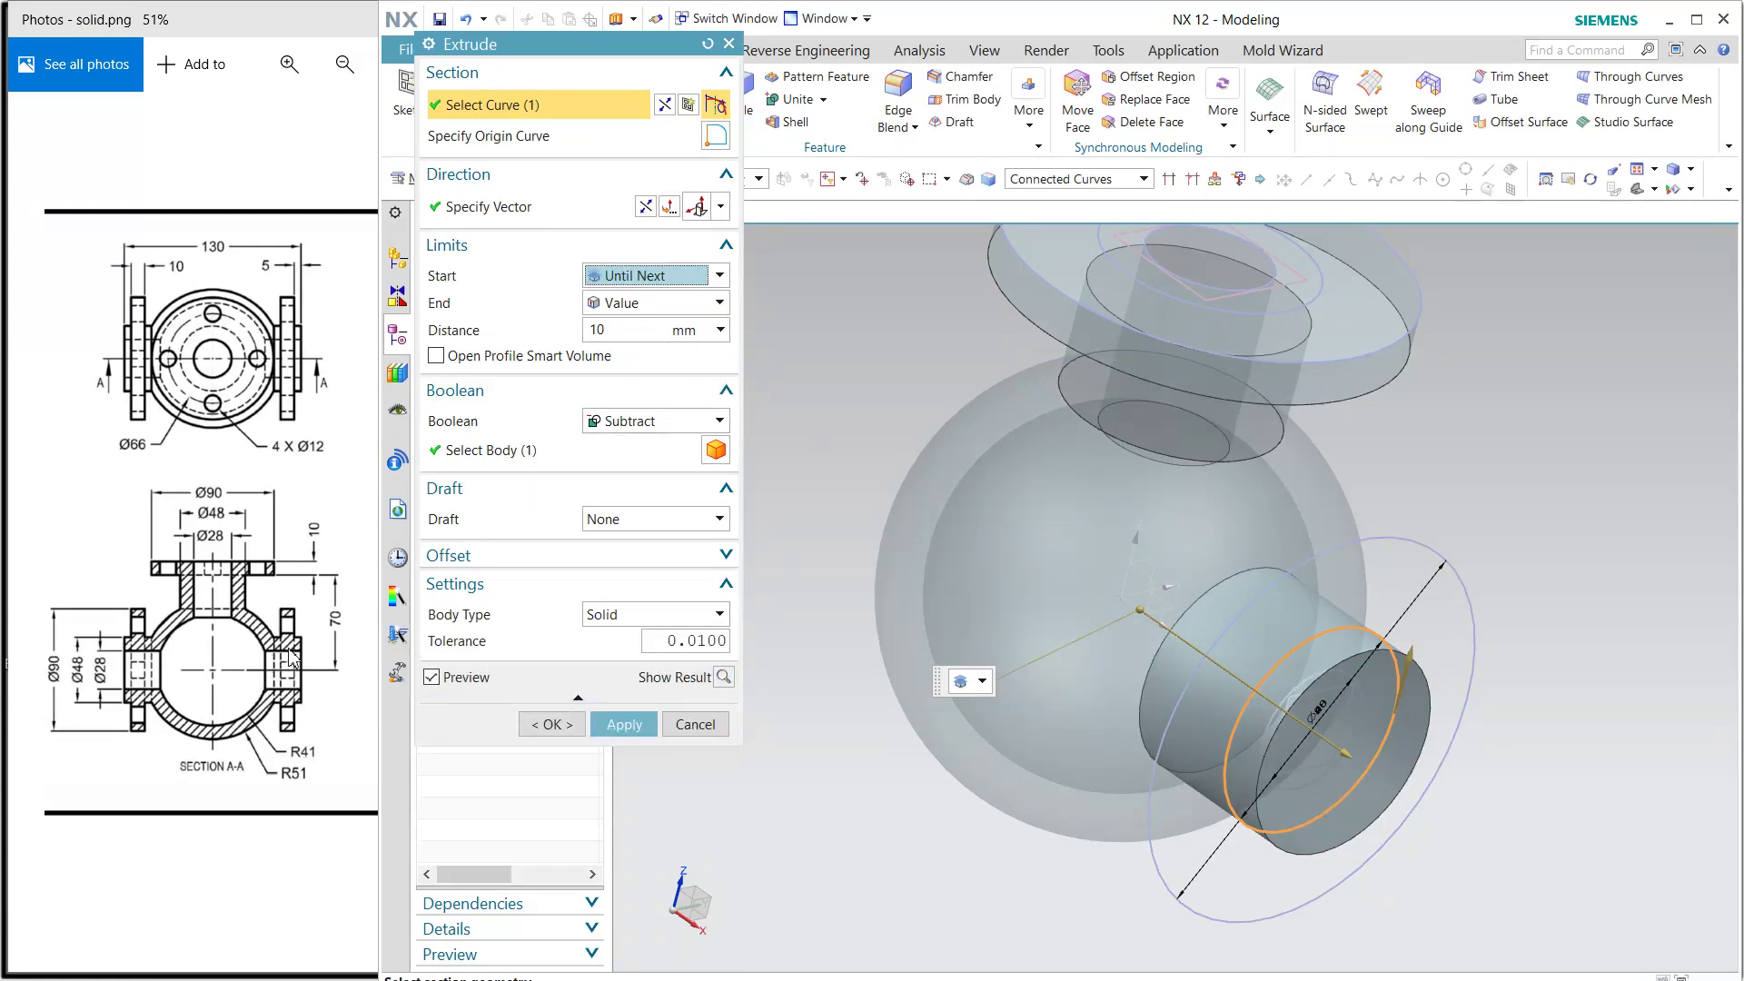
{"action": "left_click", "coordinate": [645, 331]}
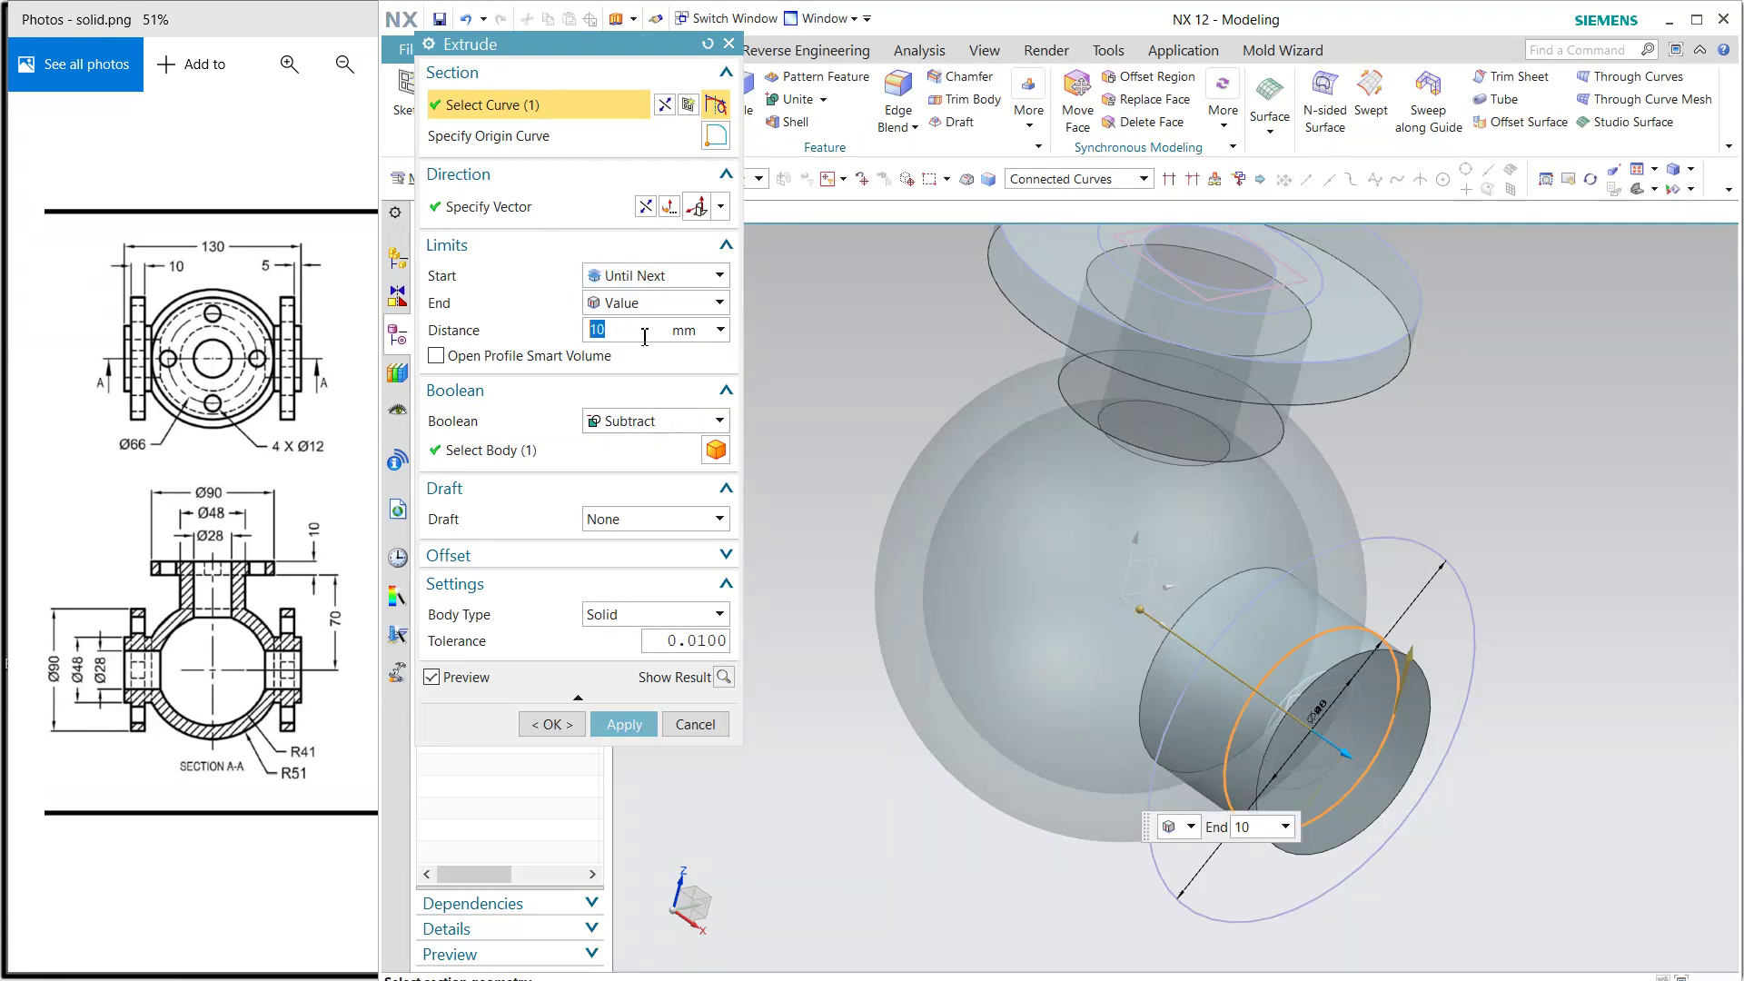
{"action": "middle_click_drag", "start_coordinate": [957, 530], "coordinate": [1017, 542]}
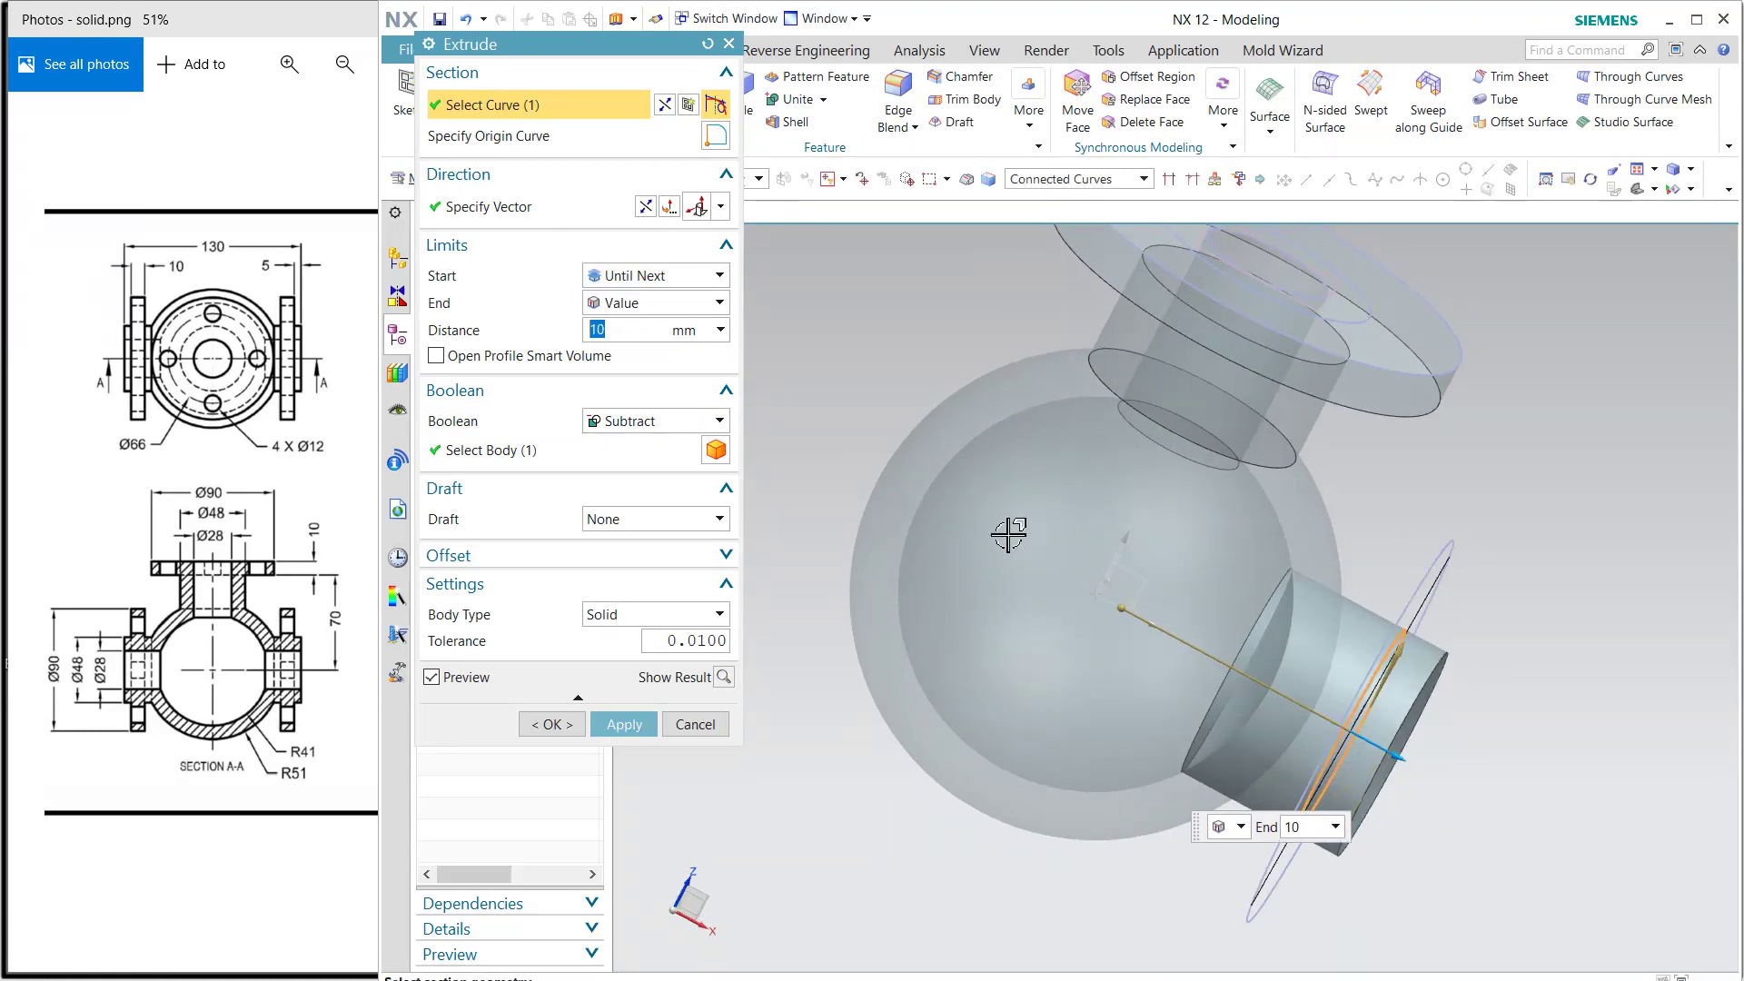
{"action": "key", "text": "Return"}
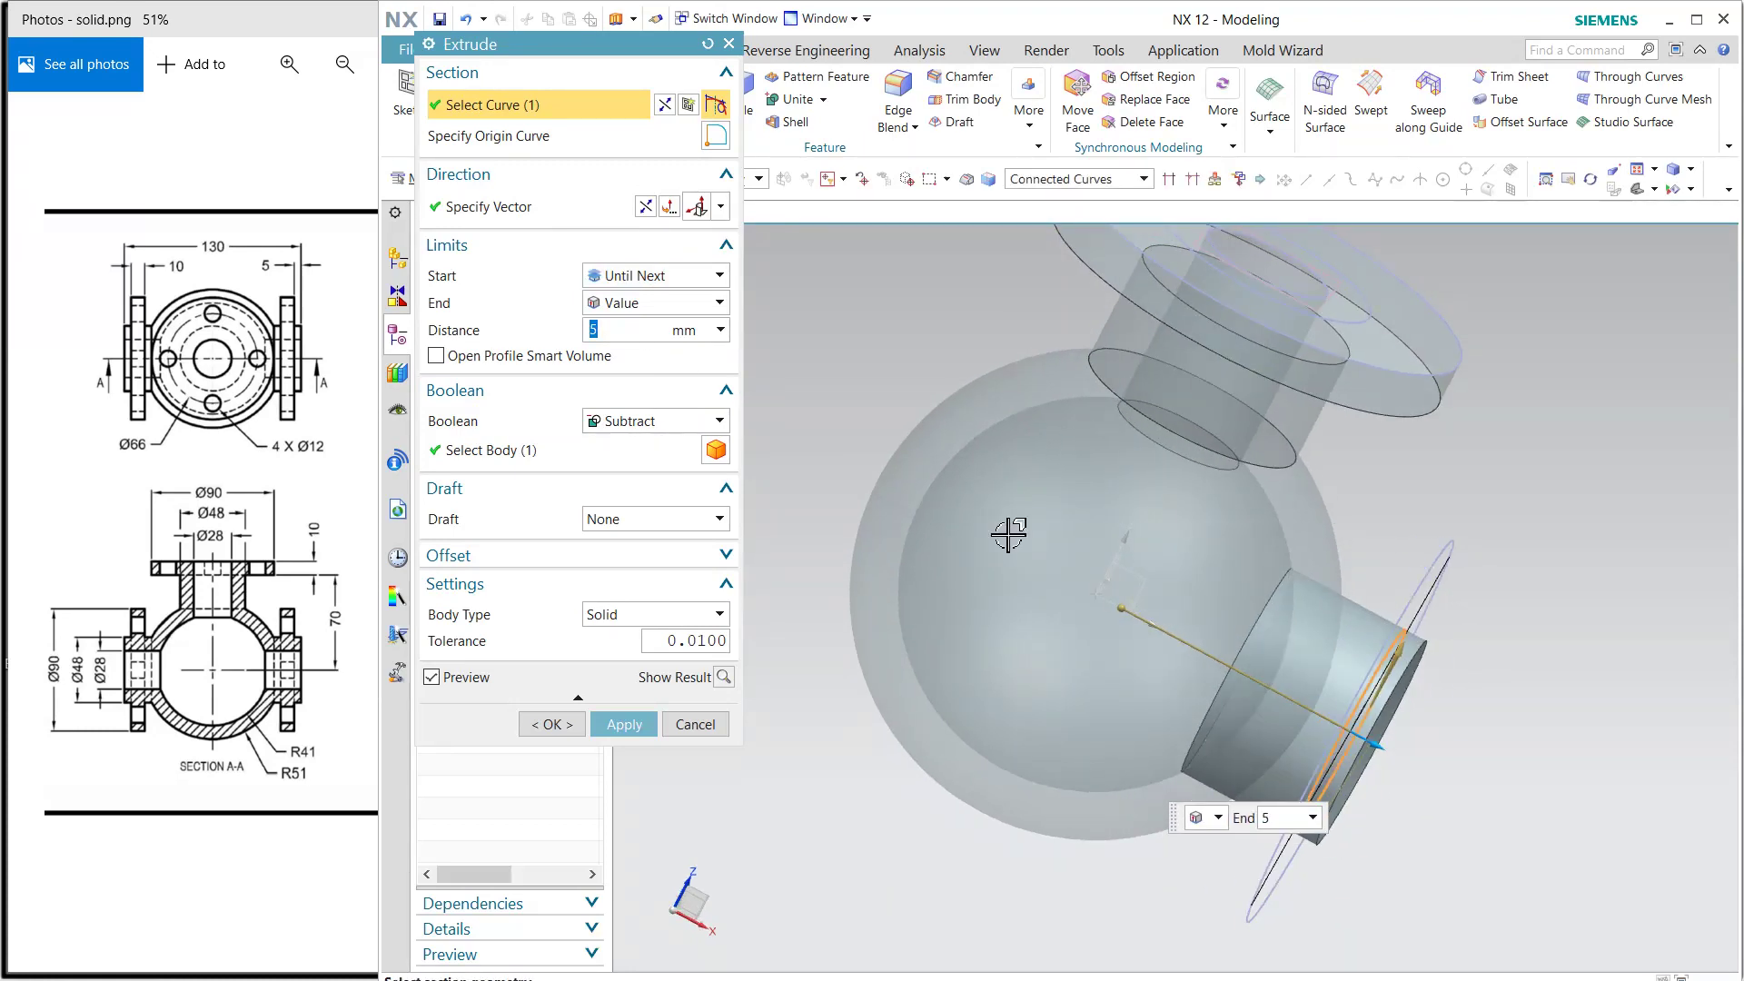
{"action": "left_click", "coordinate": [658, 426]}
{"action": "left_click", "coordinate": [646, 464]}
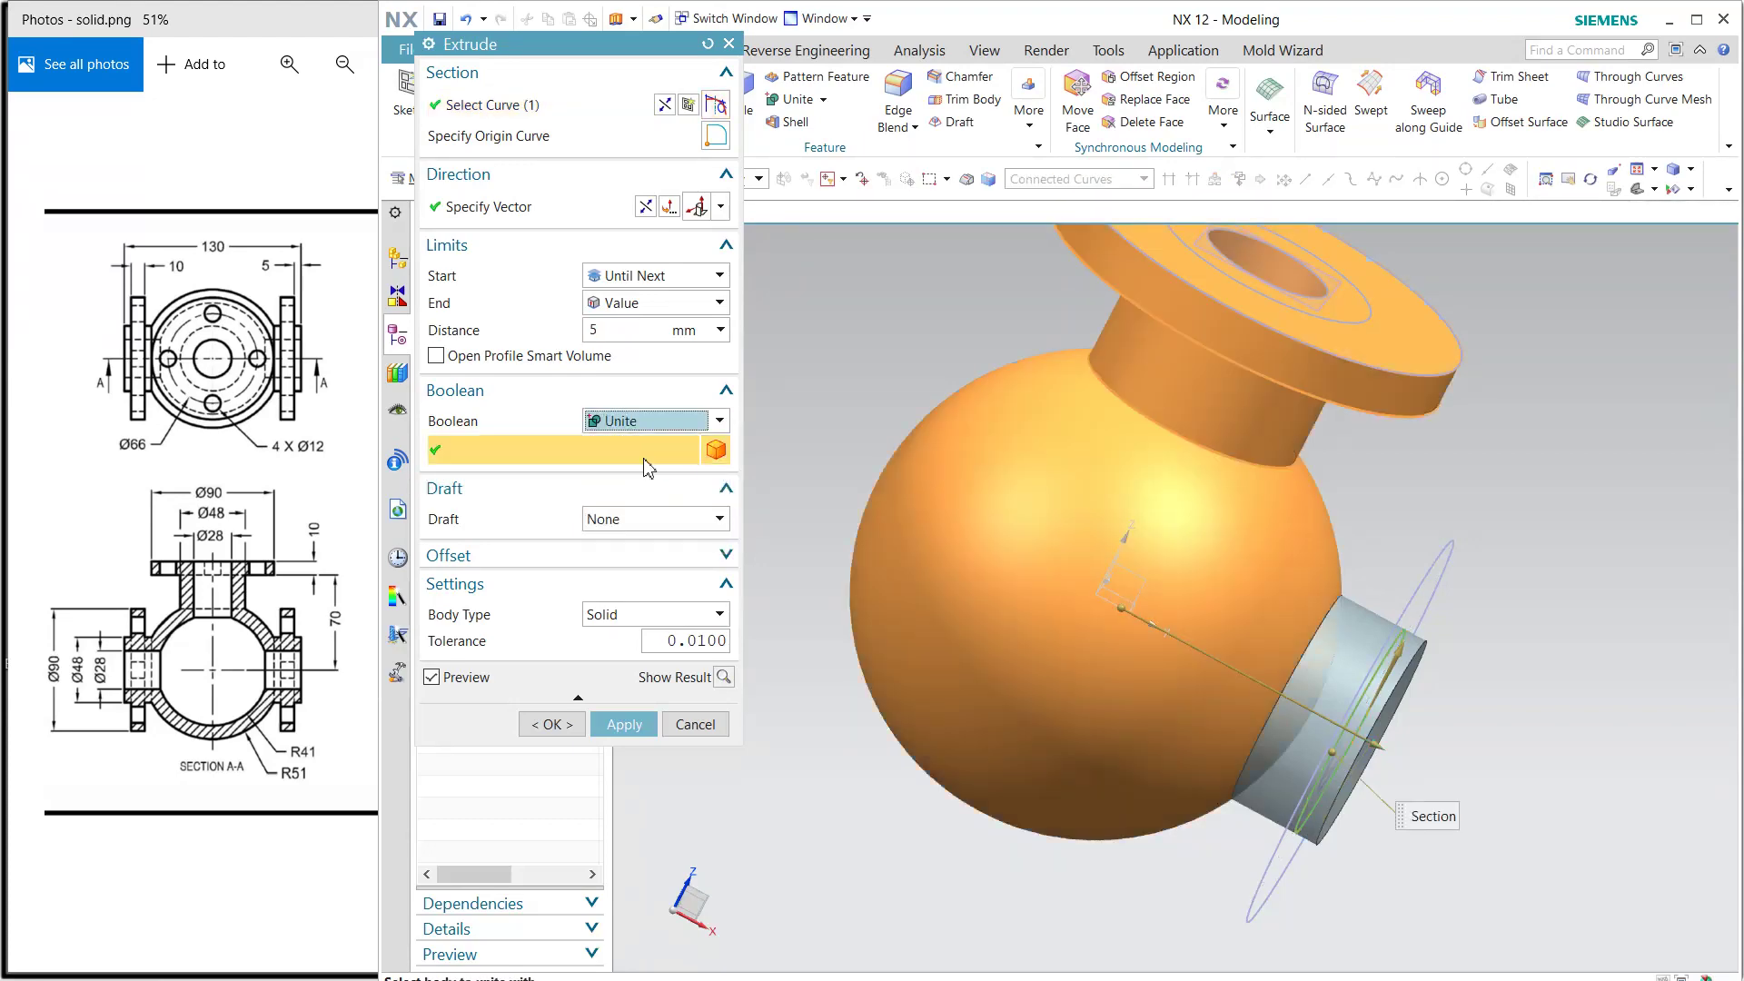
{"action": "left_click", "coordinate": [624, 724]}
{"action": "middle_click_drag", "start_coordinate": [1444, 542], "coordinate": [1448, 482]}
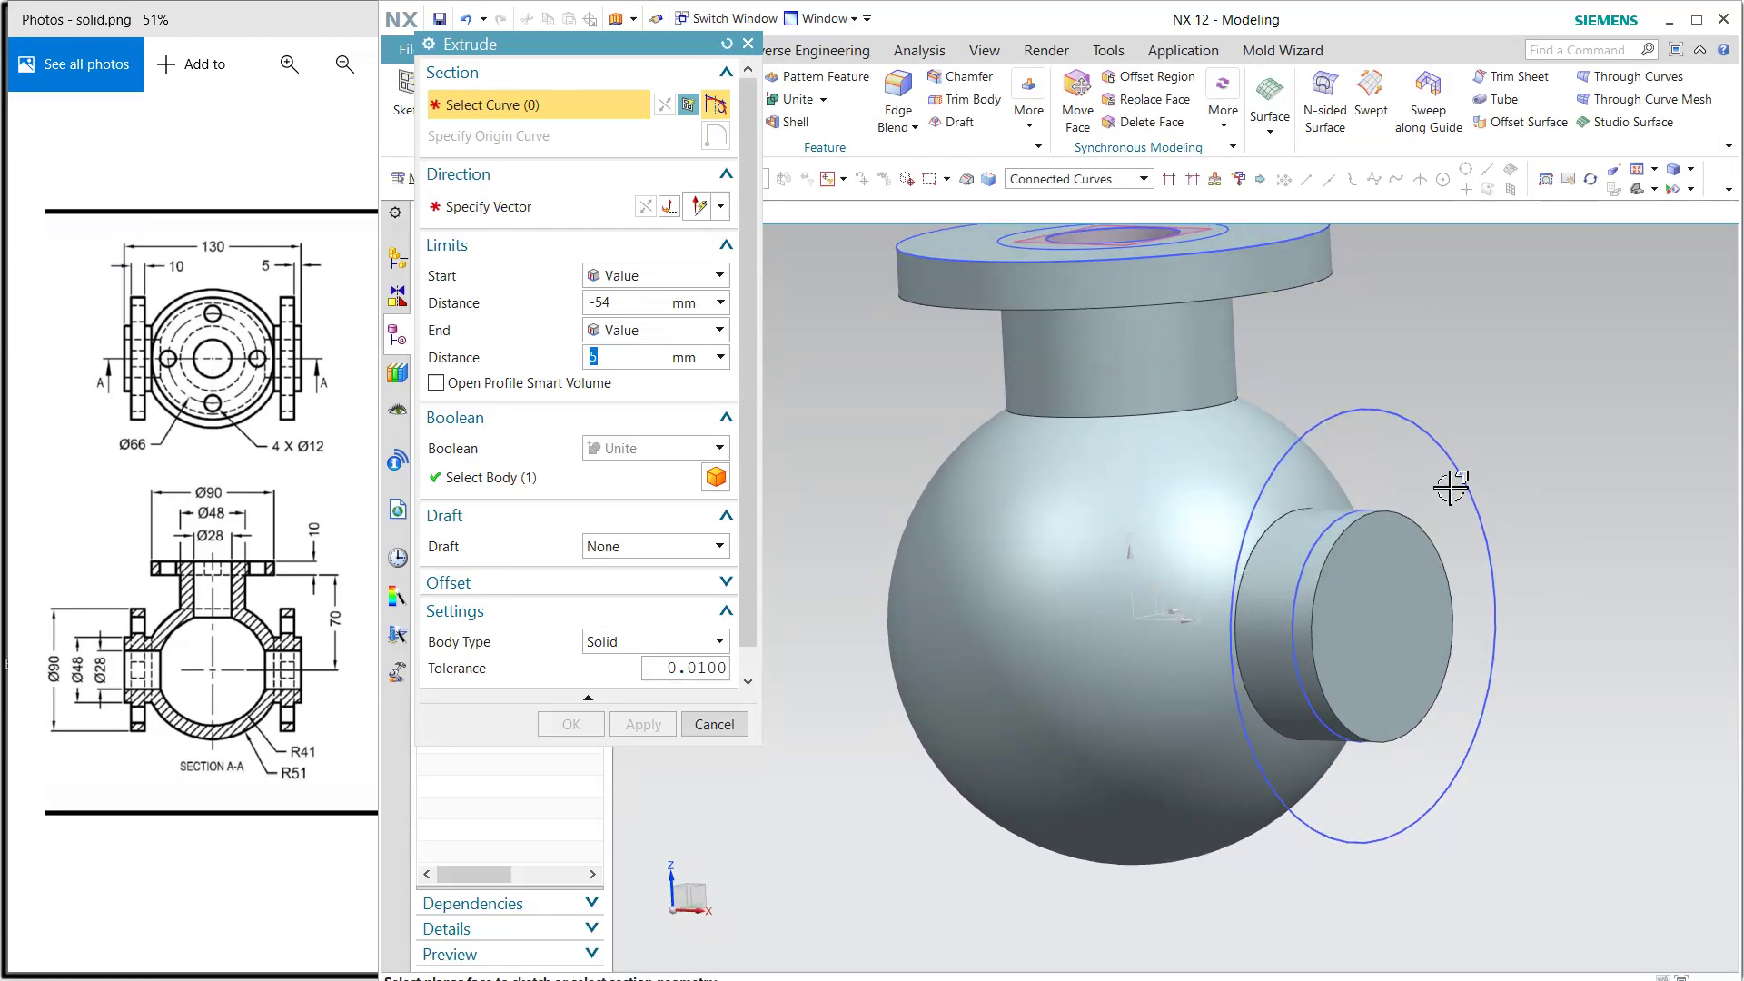
Extrude the Ø90 circle from start 10 to end 0 as a united flange.
{"action": "left_click", "coordinate": [1450, 460]}
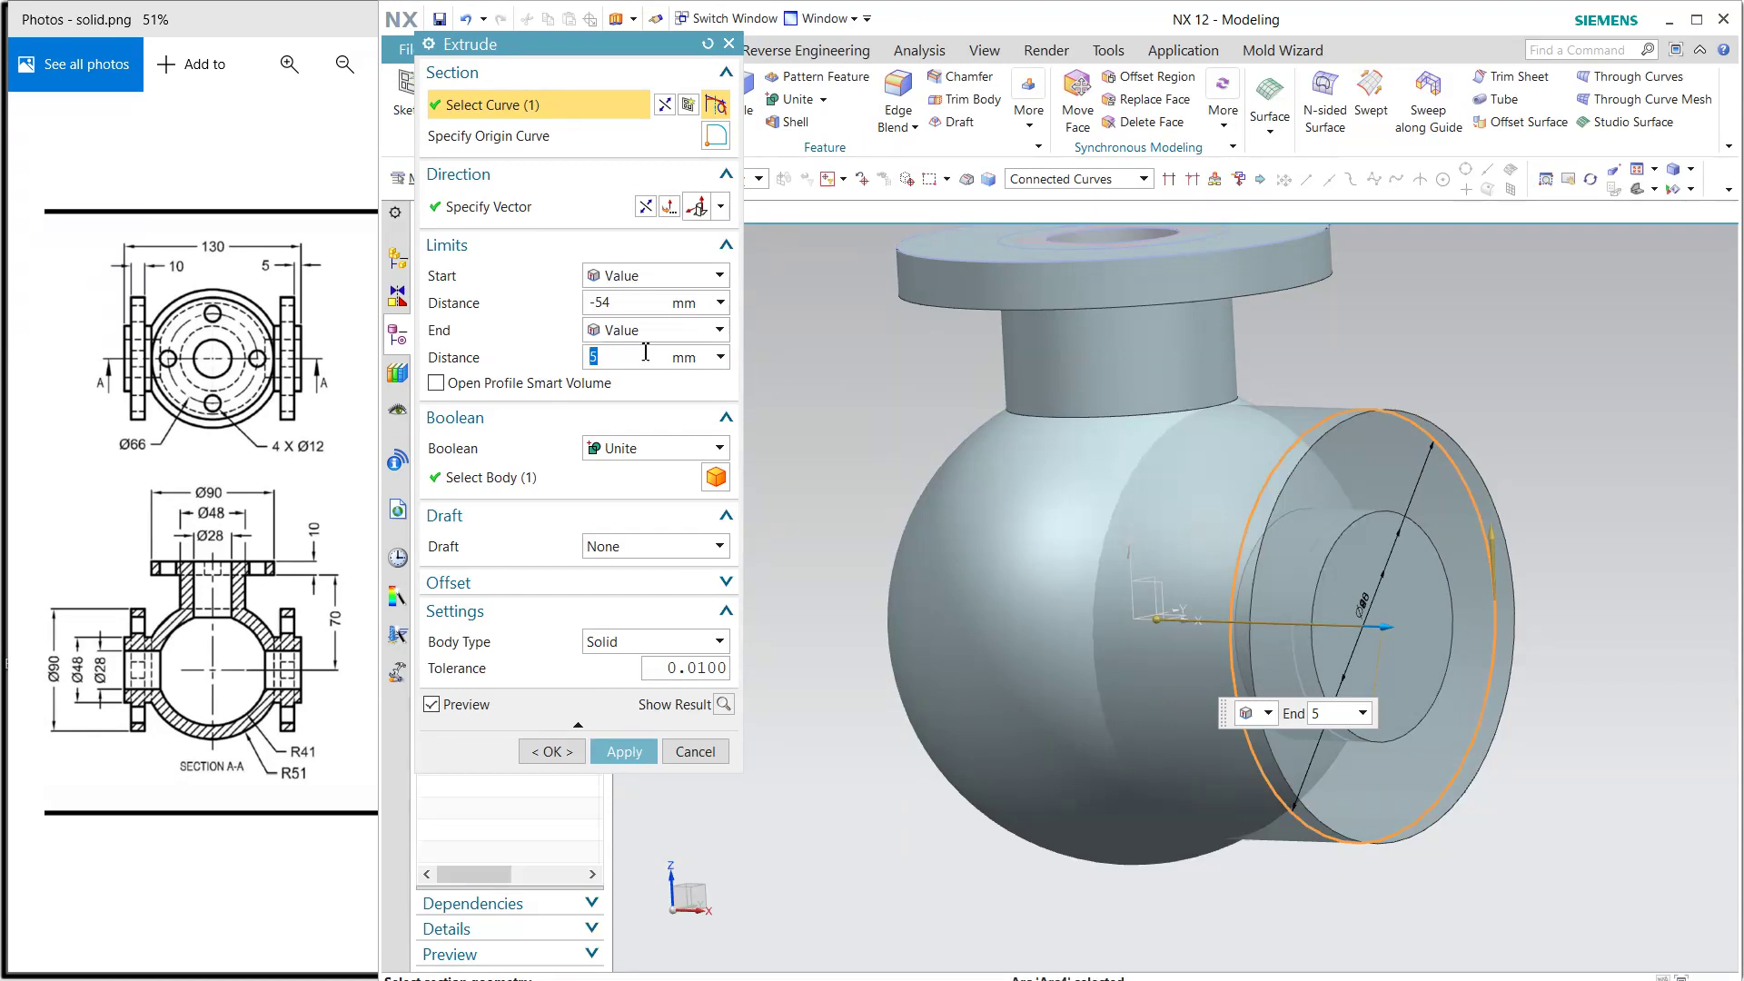
{"action": "left_click", "coordinate": [638, 306]}
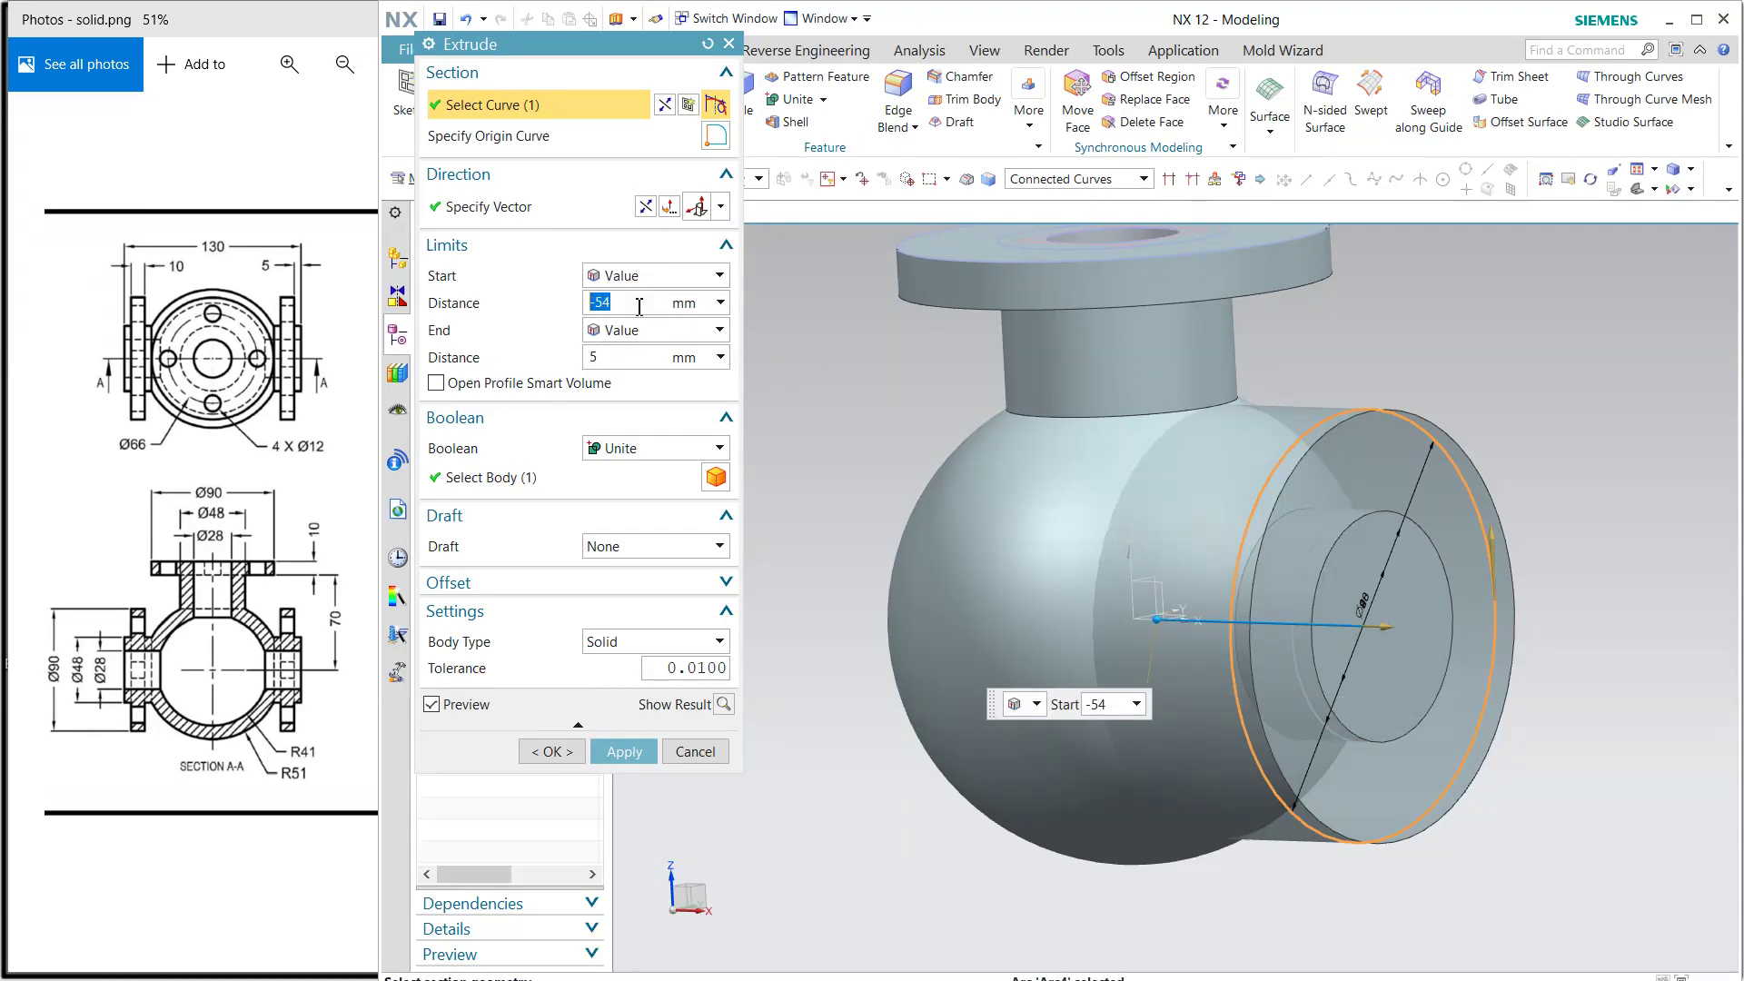
{"action": "key", "text": "Return"}
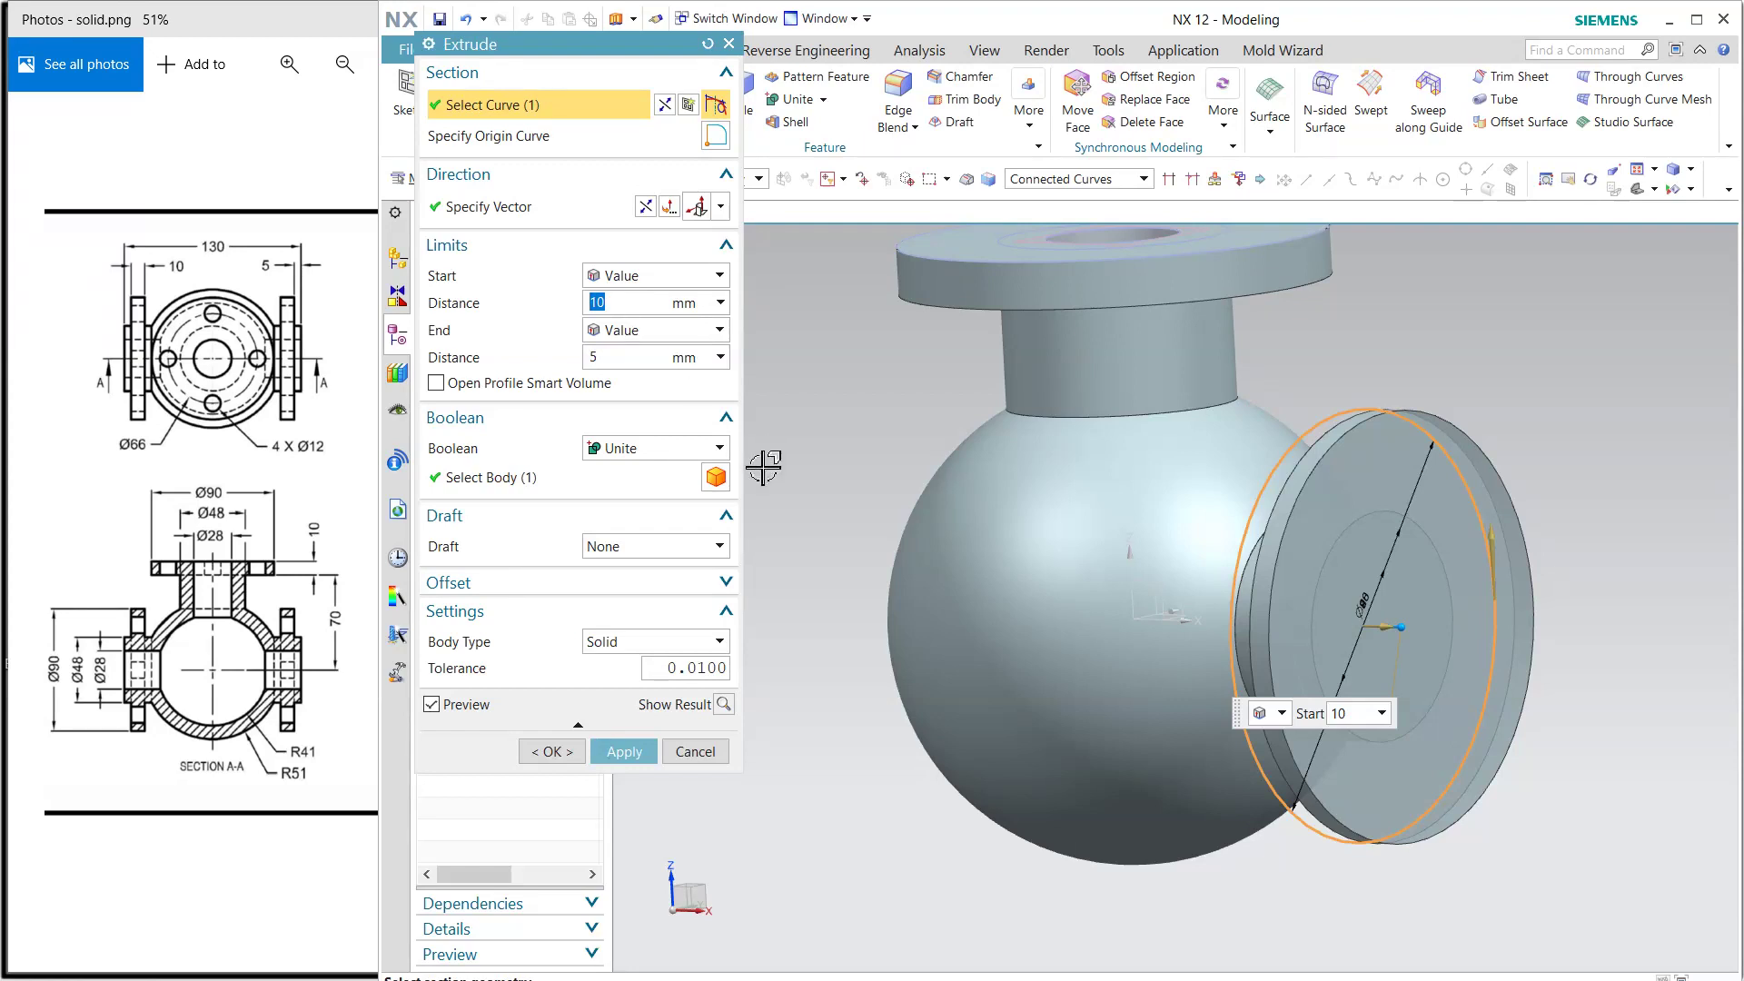
{"action": "left_click", "coordinate": [627, 358]}
{"action": "type", "text": "0"}
{"action": "key", "text": "Return"}
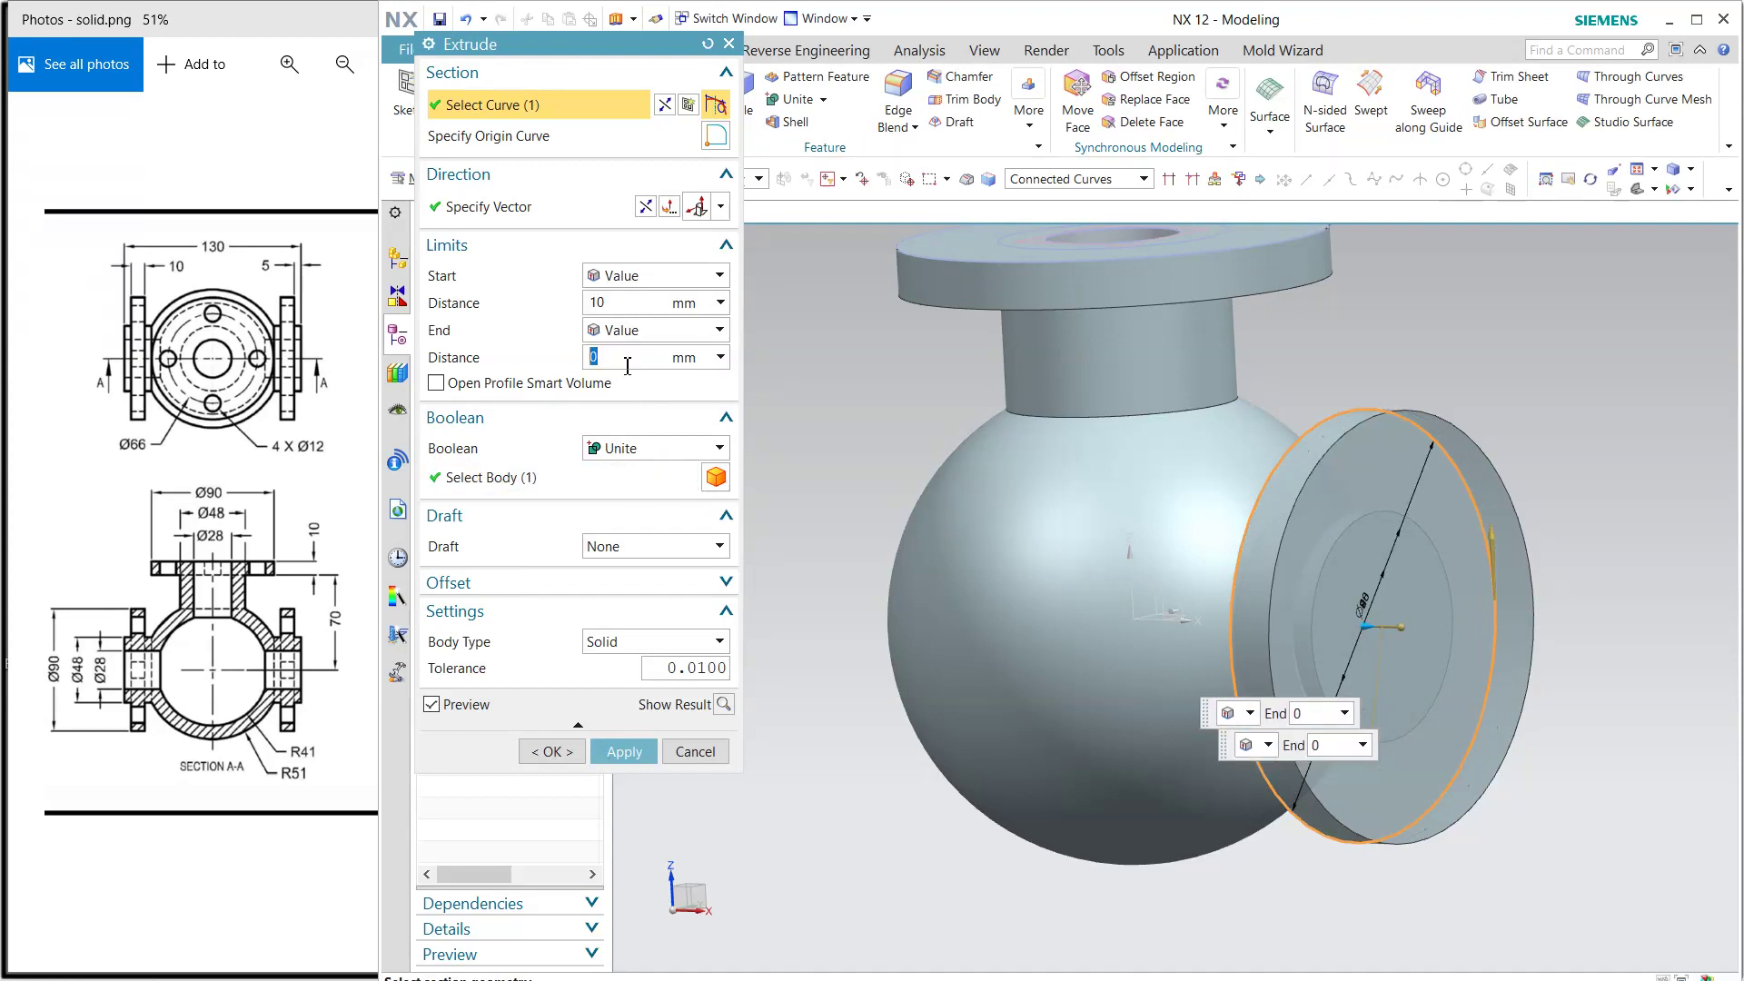
{"action": "left_click", "coordinate": [641, 750]}
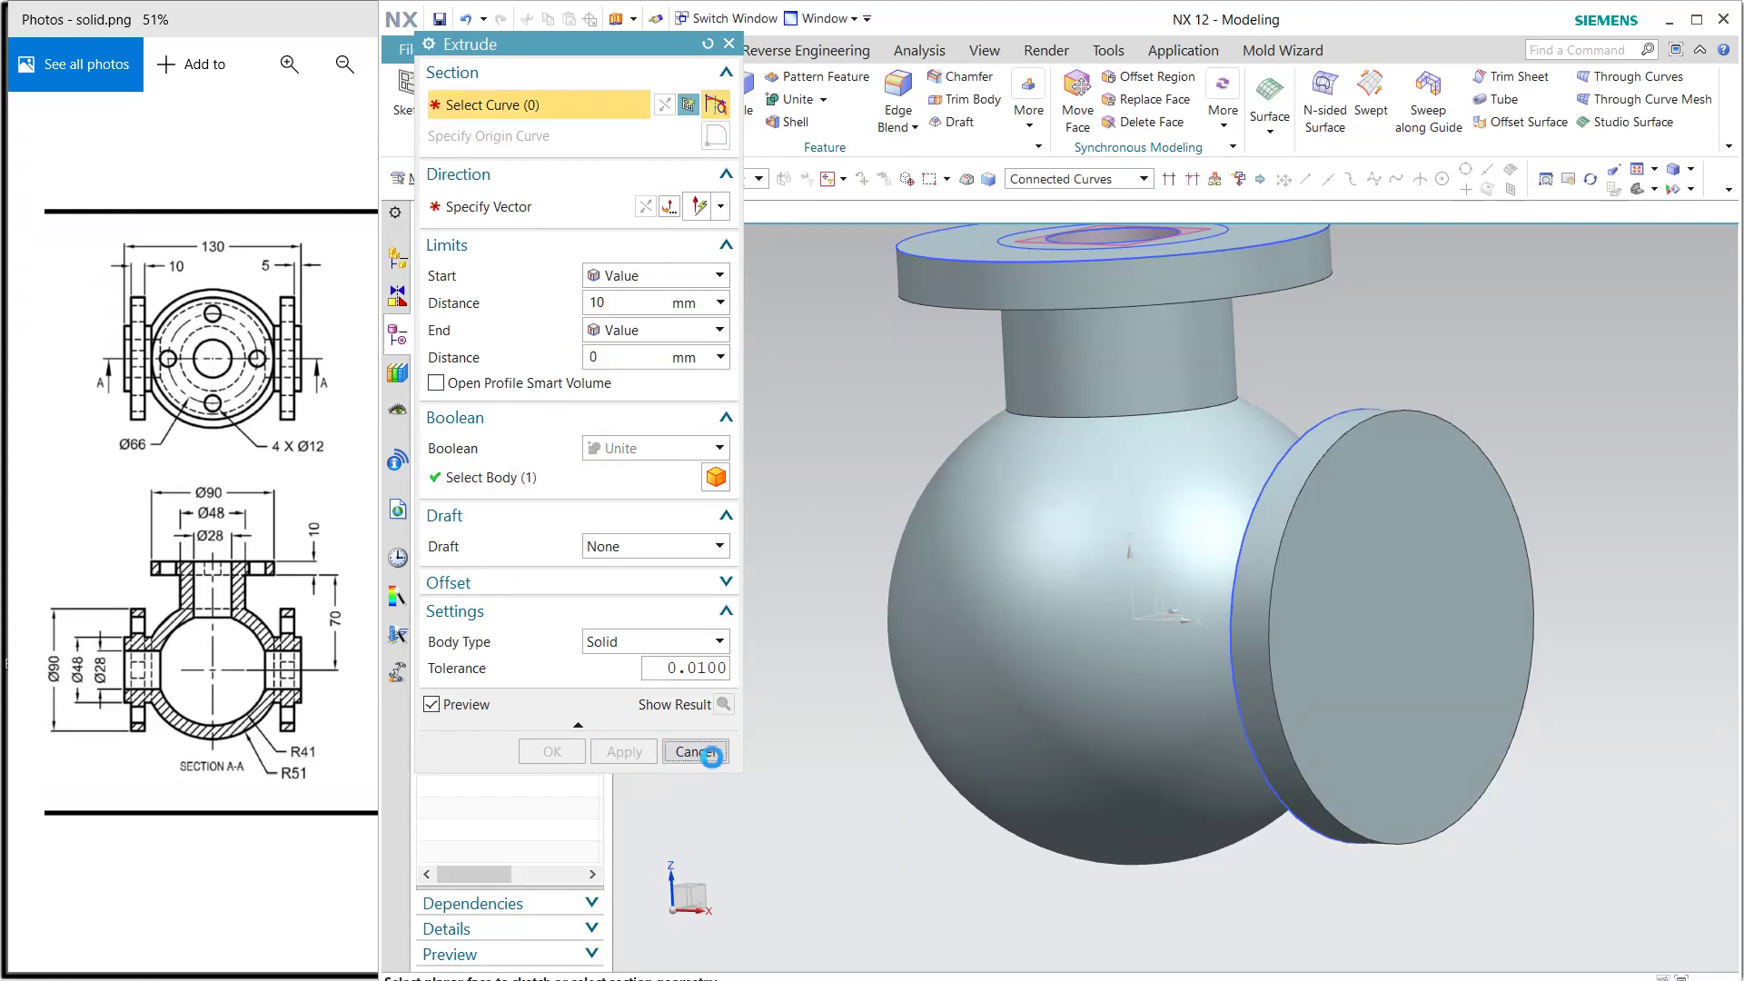
Edit Extrude (11) to reverse its direction toward the body.
{"action": "left_click", "coordinate": [695, 752]}
{"action": "double_click", "coordinate": [540, 580]}
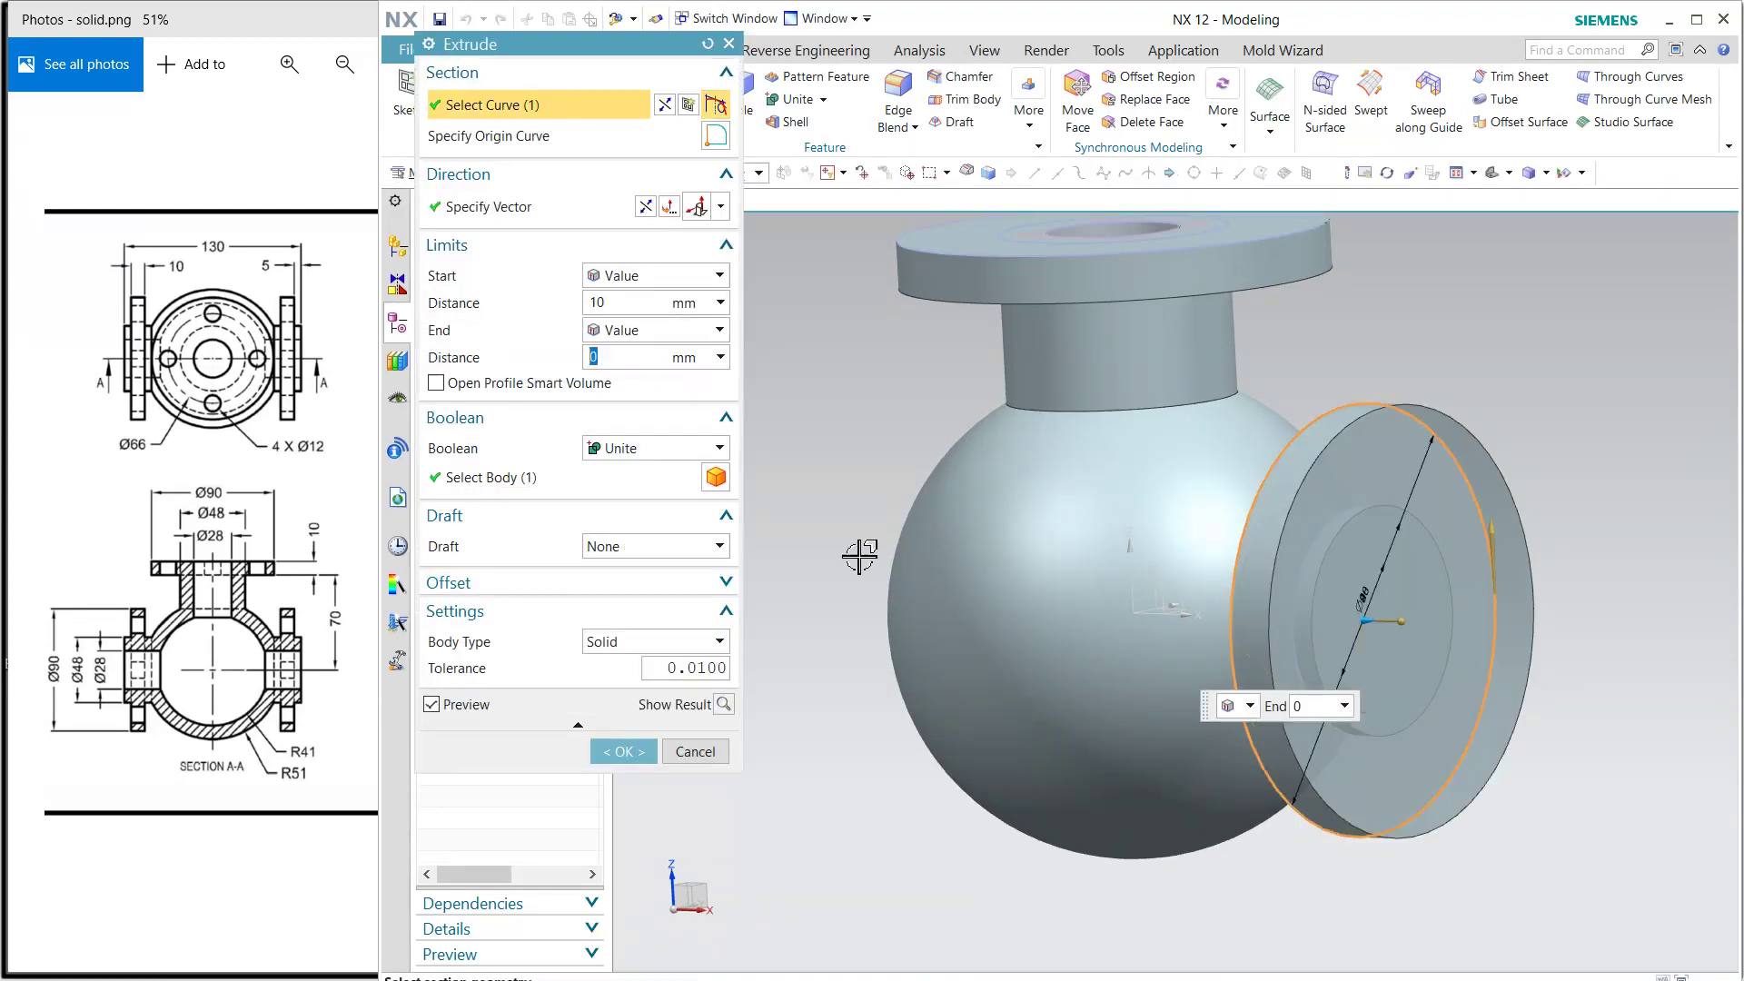
{"action": "middle_click_drag", "start_coordinate": [859, 556], "coordinate": [913, 494]}
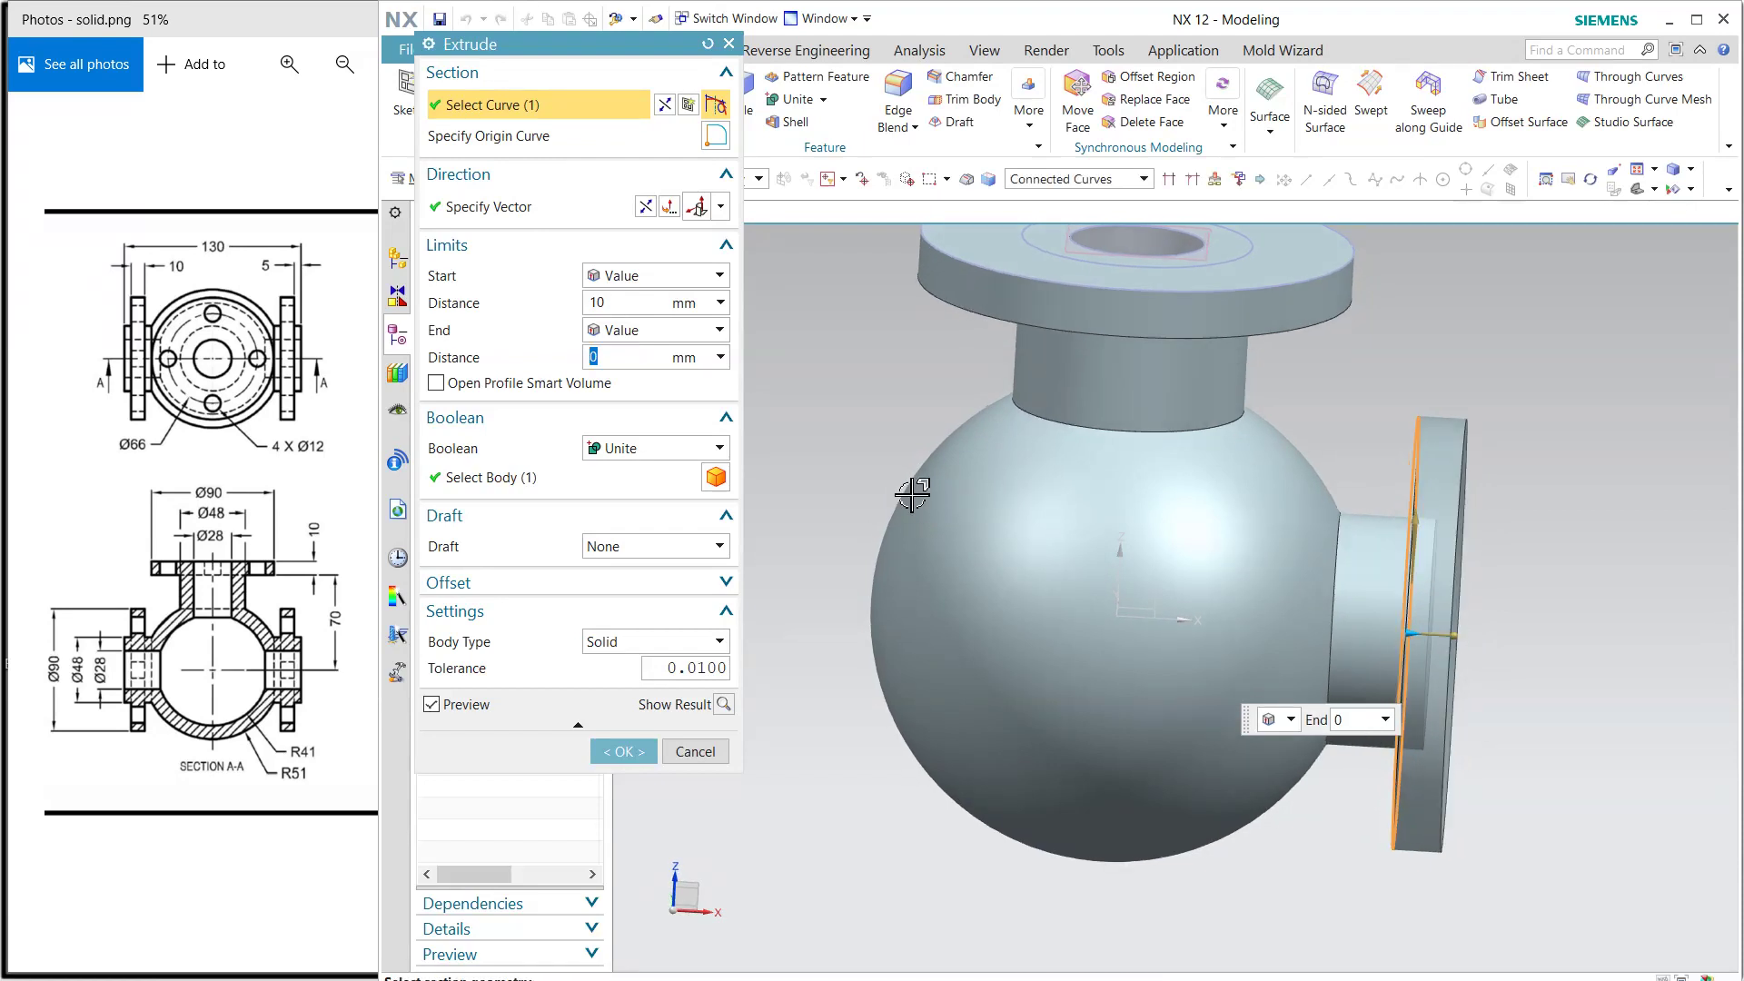
{"action": "left_click", "coordinate": [645, 206]}
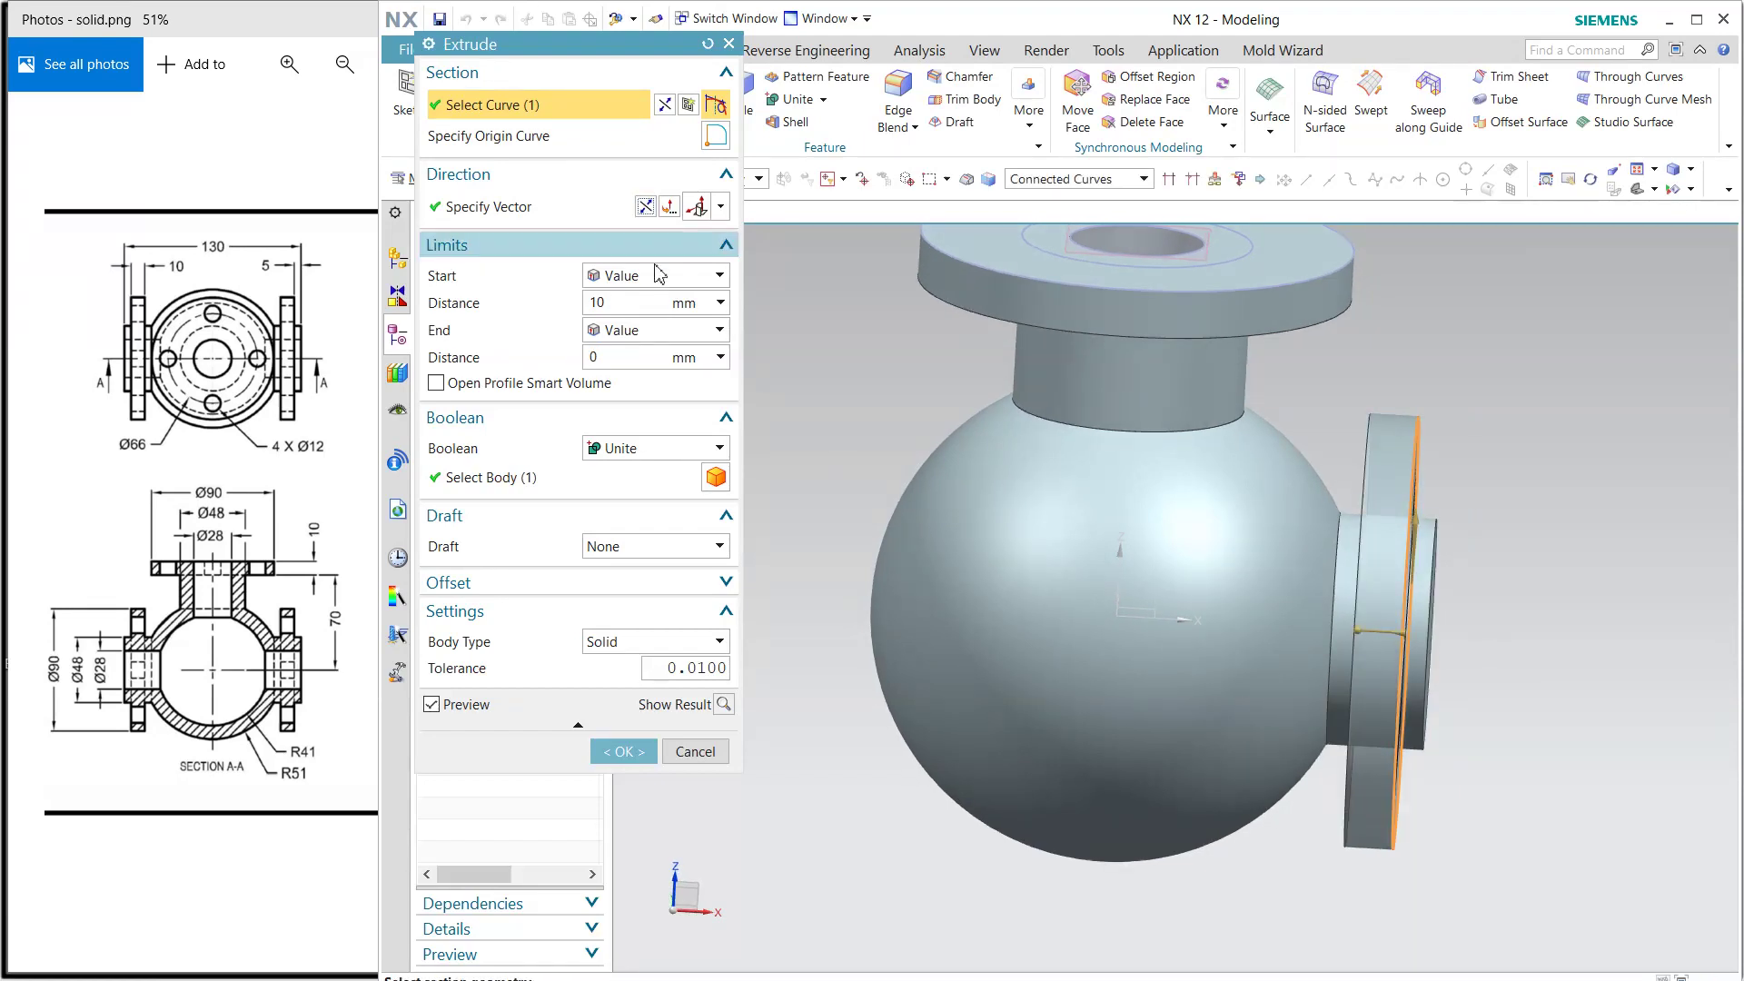
{"action": "left_click", "coordinate": [625, 753]}
Turn the view toward the side flange and switch to wireframe display.
{"action": "middle_click_drag", "start_coordinate": [1490, 693], "coordinate": [1490, 636]}
{"action": "middle_click_drag", "start_coordinate": [1374, 482], "coordinate": [1174, 580]}
{"action": "mouse_move", "coordinate": [804, 397]}
{"action": "right_mouse_down"}
{"action": "mouse_move", "coordinate": [848, 417]}
{"action": "mouse_move", "coordinate": [828, 421]}
{"action": "right_mouse_up"}
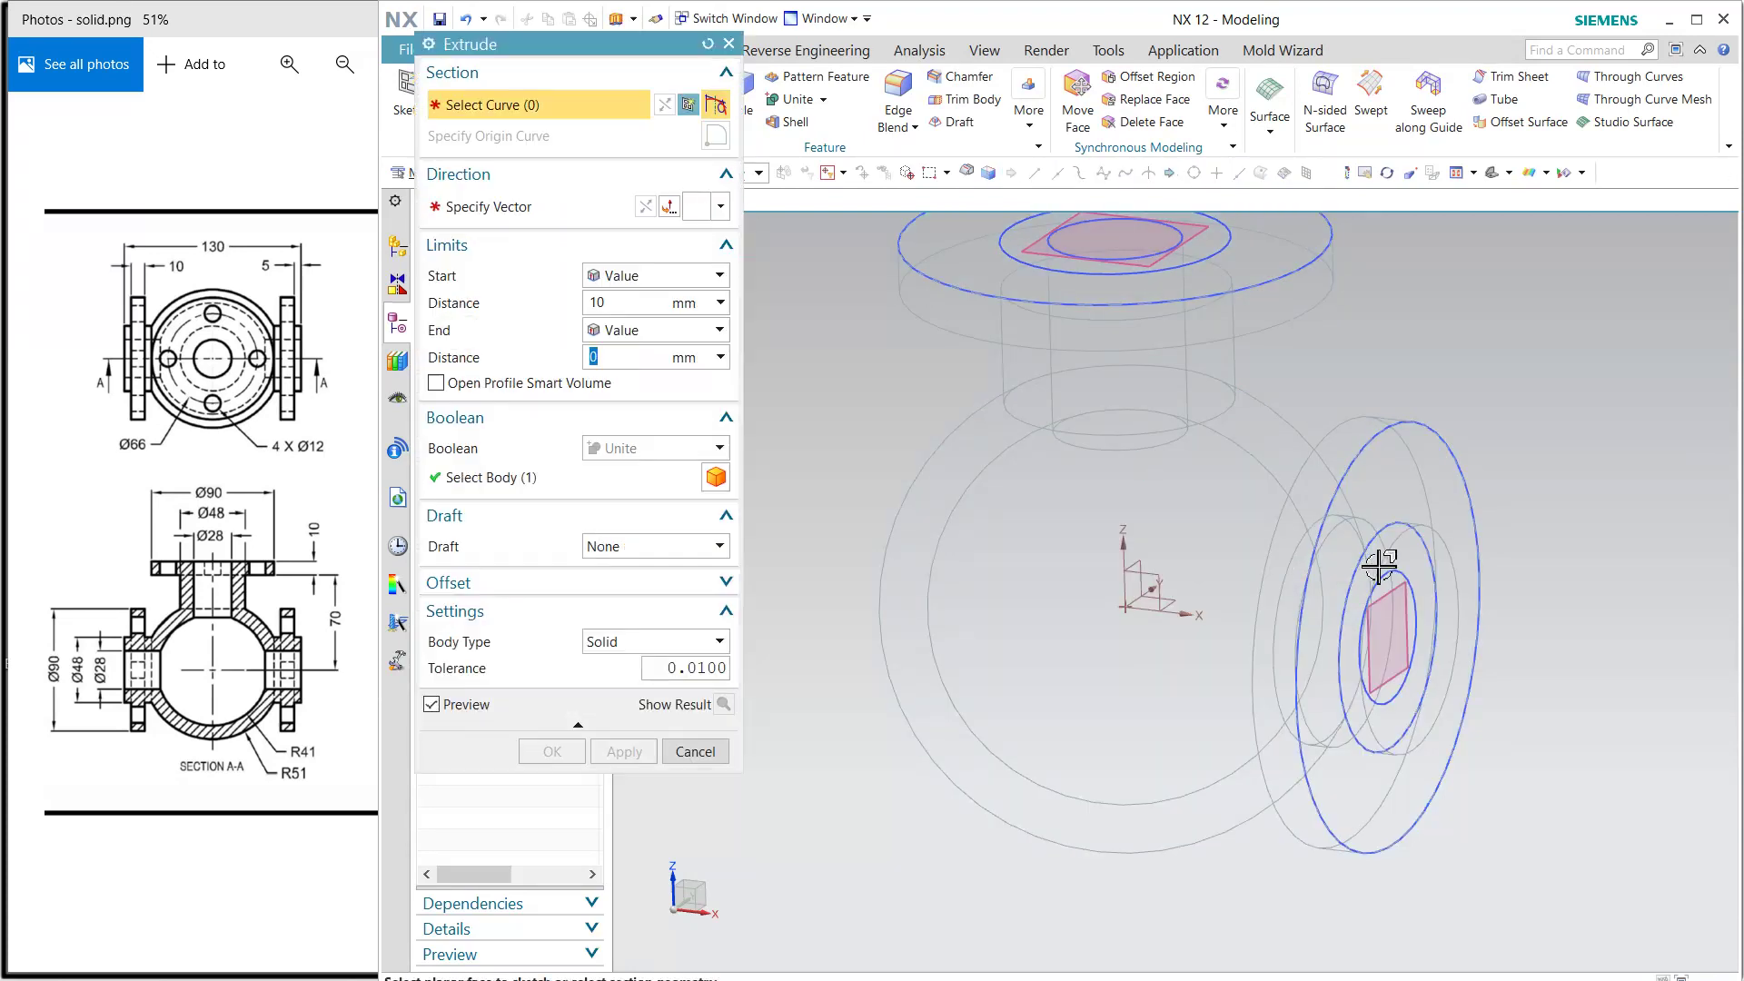
Subtract-extrude the inner Ø28 flange circle from 19 to −39 mm as a bore.
{"action": "left_click", "coordinate": [1411, 593]}
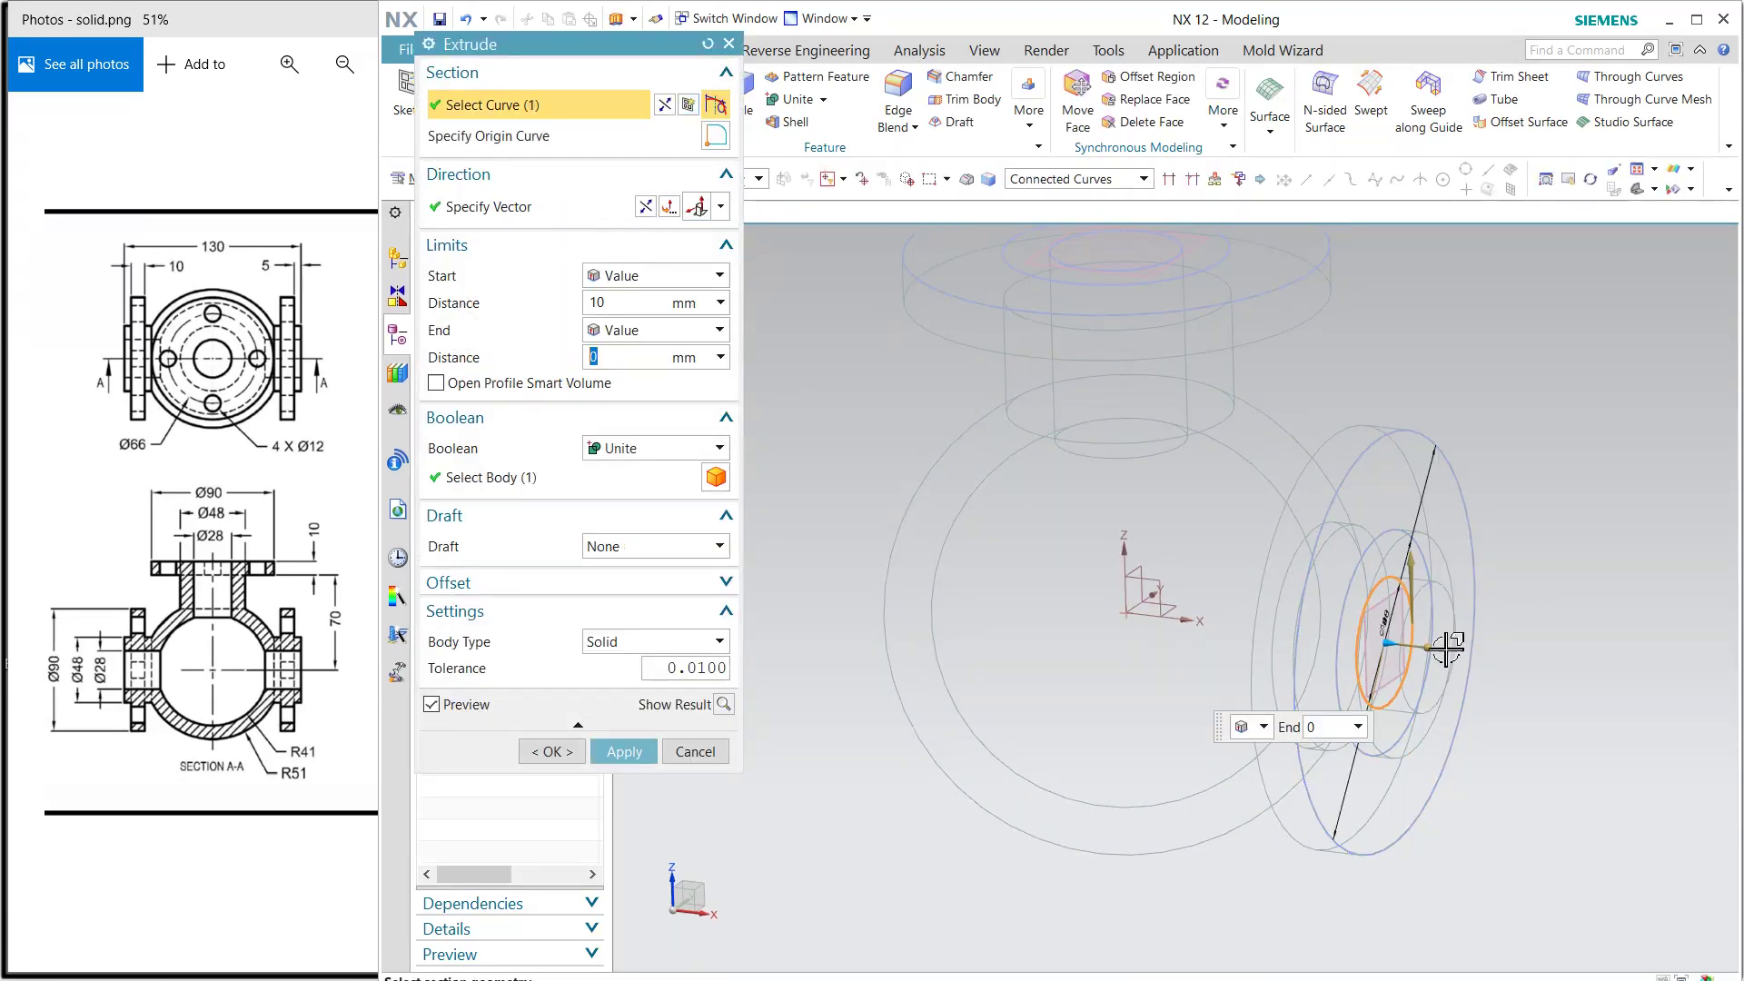
{"action": "left_click_drag", "start_coordinate": [1464, 651], "coordinate": [1218, 624]}
{"action": "left_click", "coordinate": [640, 448]}
{"action": "left_click", "coordinate": [627, 511]}
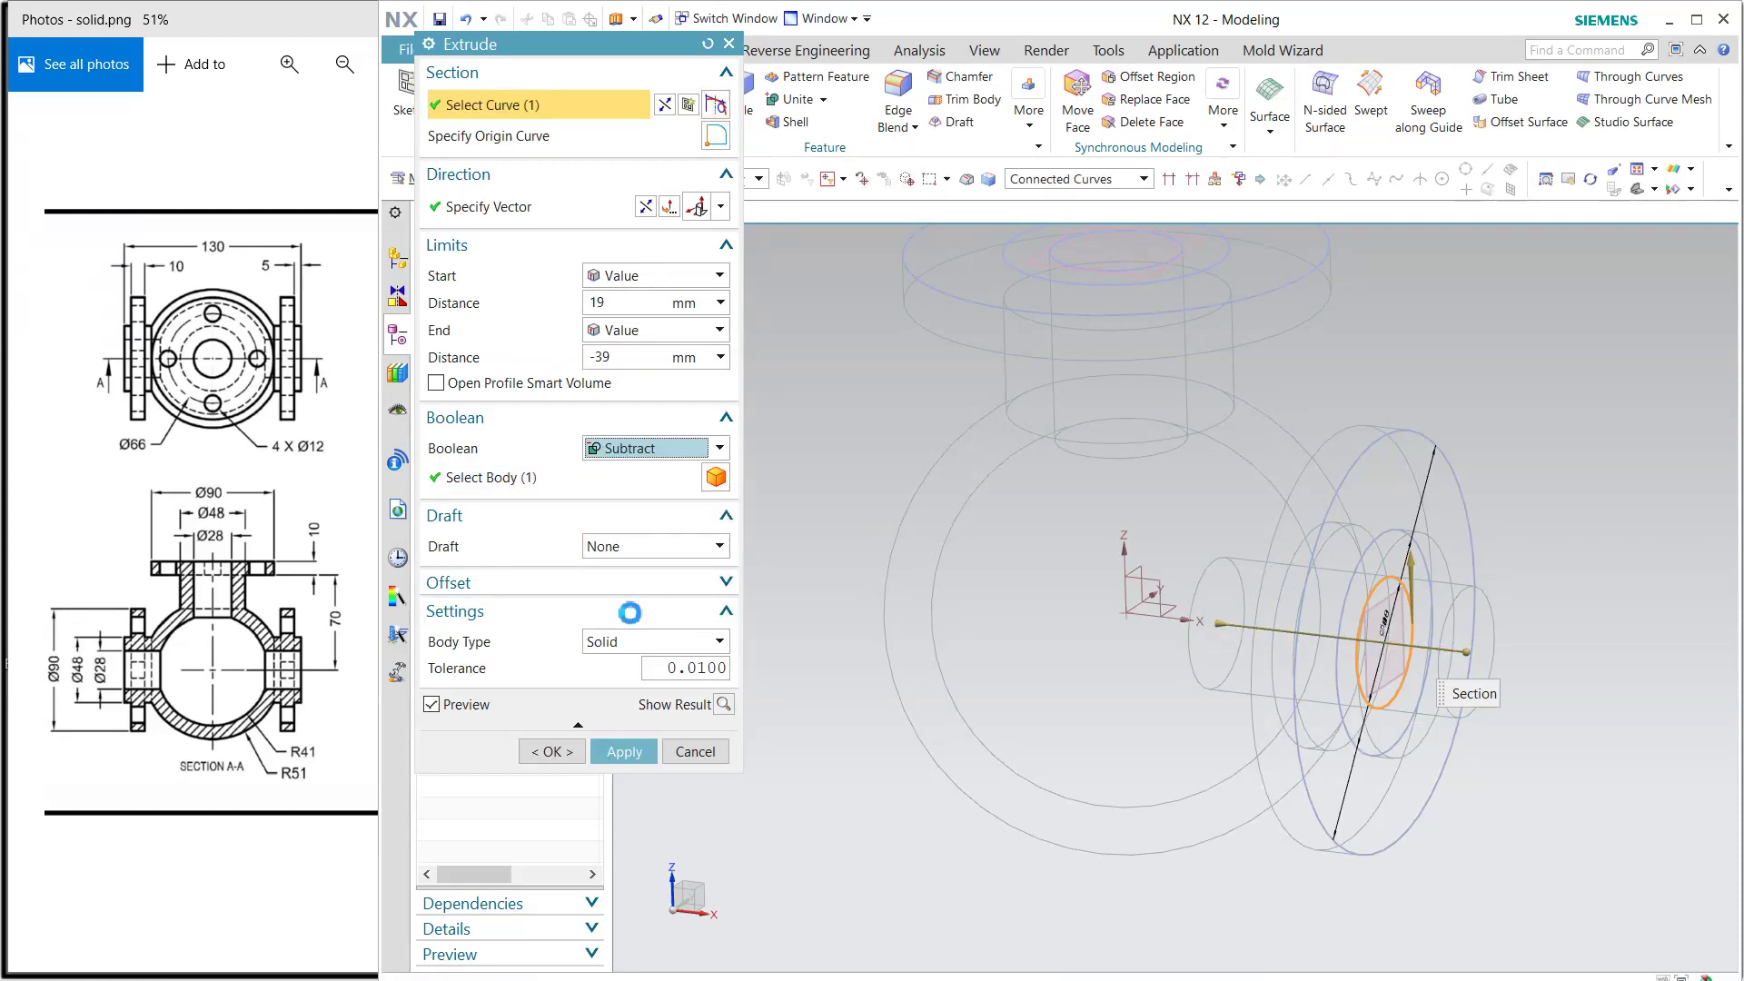
{"action": "left_click", "coordinate": [568, 751]}
{"action": "right_click", "coordinate": [773, 498]}
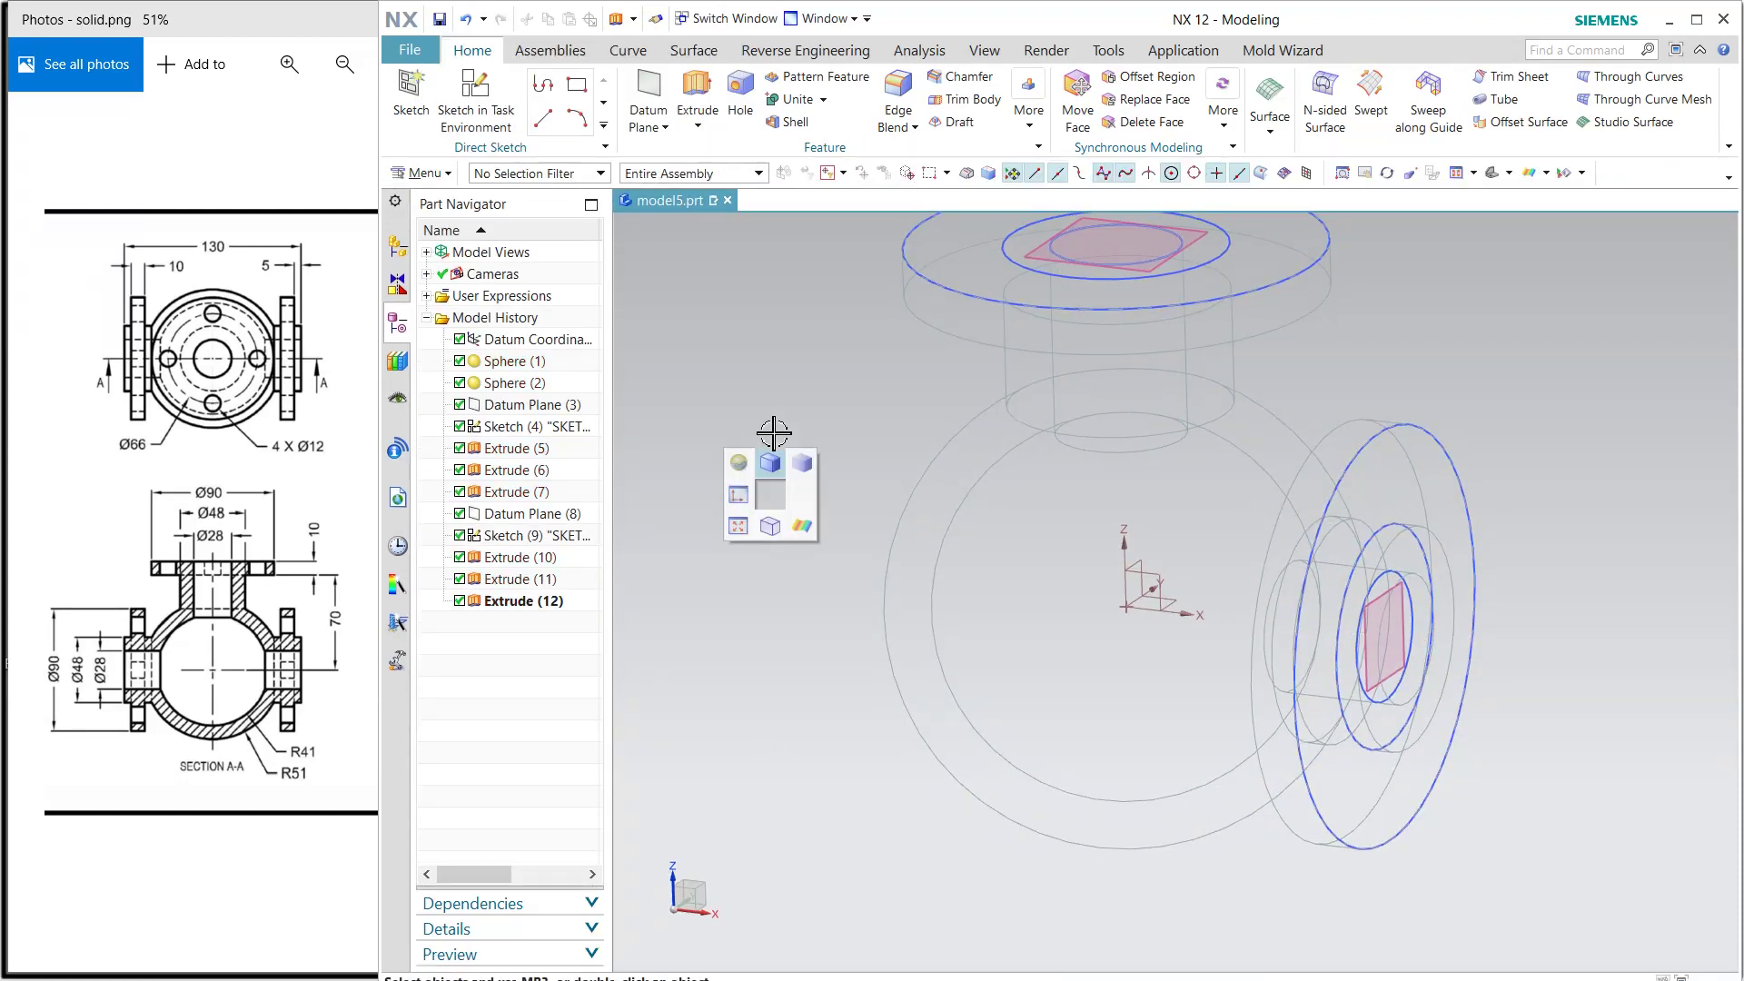
Switch the valve body back to Shaded with Edges and orbit the view.
{"action": "left_click", "coordinate": [771, 461]}
{"action": "middle_click_drag", "start_coordinate": [771, 459], "coordinate": [841, 568]}
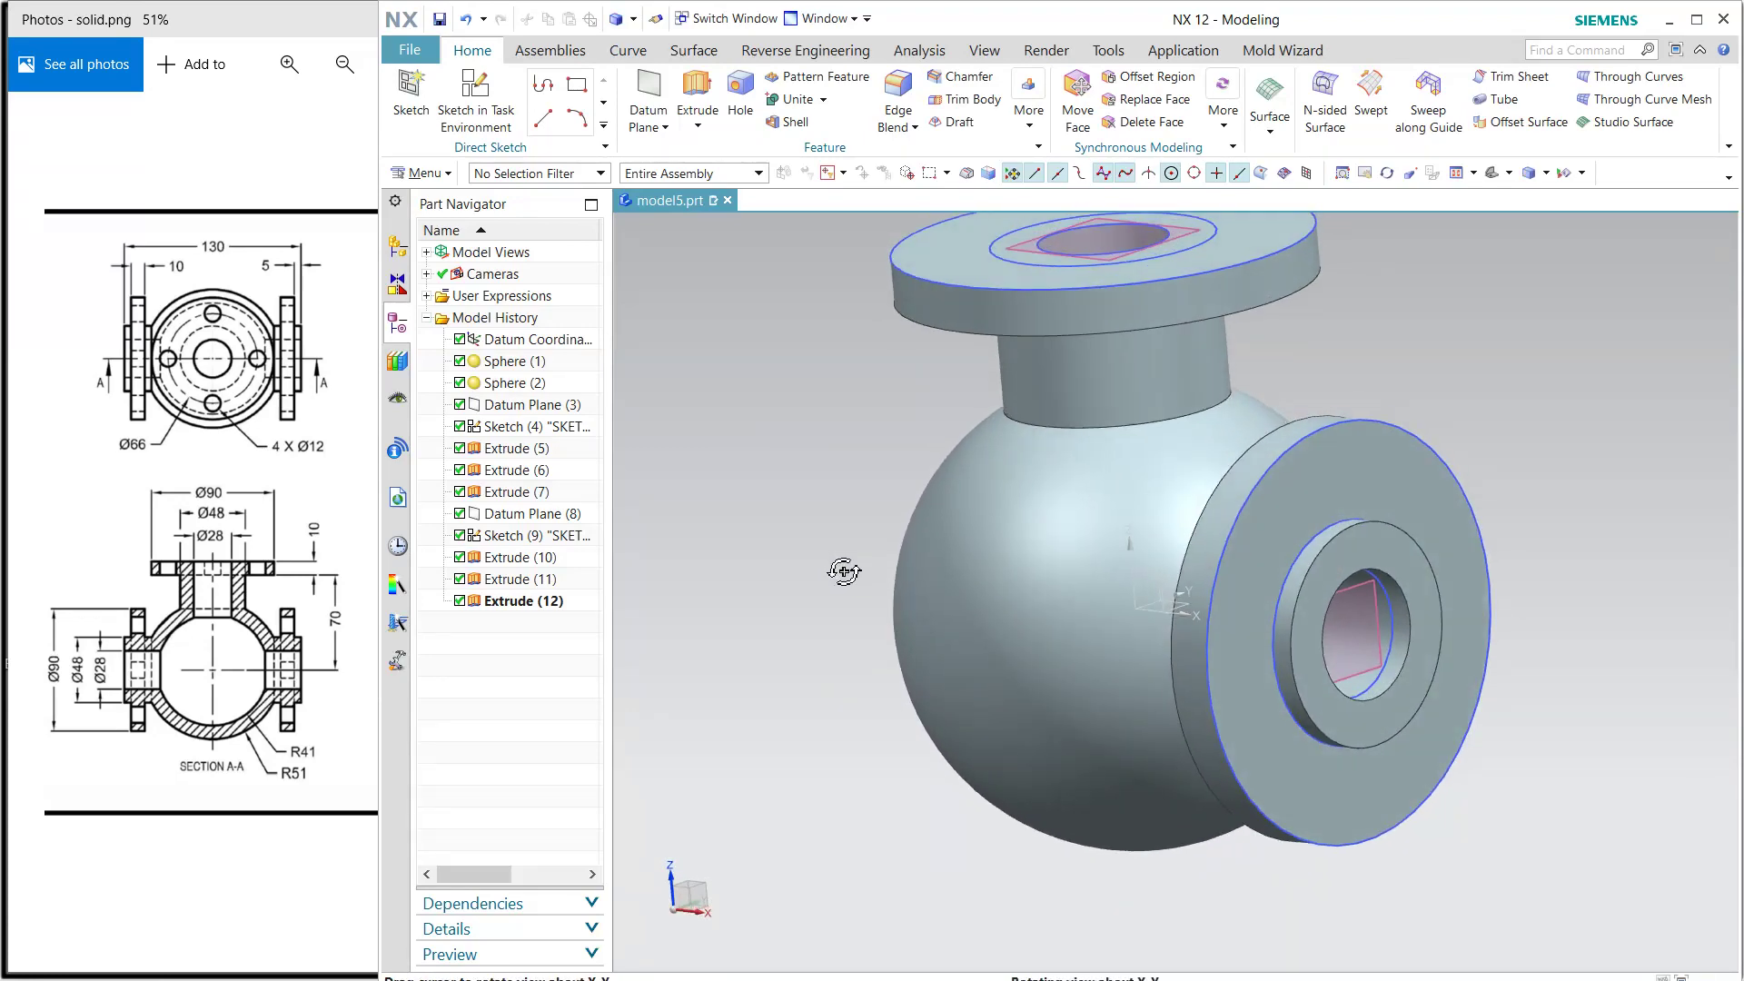
{"action": "left_click", "coordinate": [1301, 434]}
{"action": "key", "text": "Escape"}
{"action": "left_click", "coordinate": [1202, 281]}
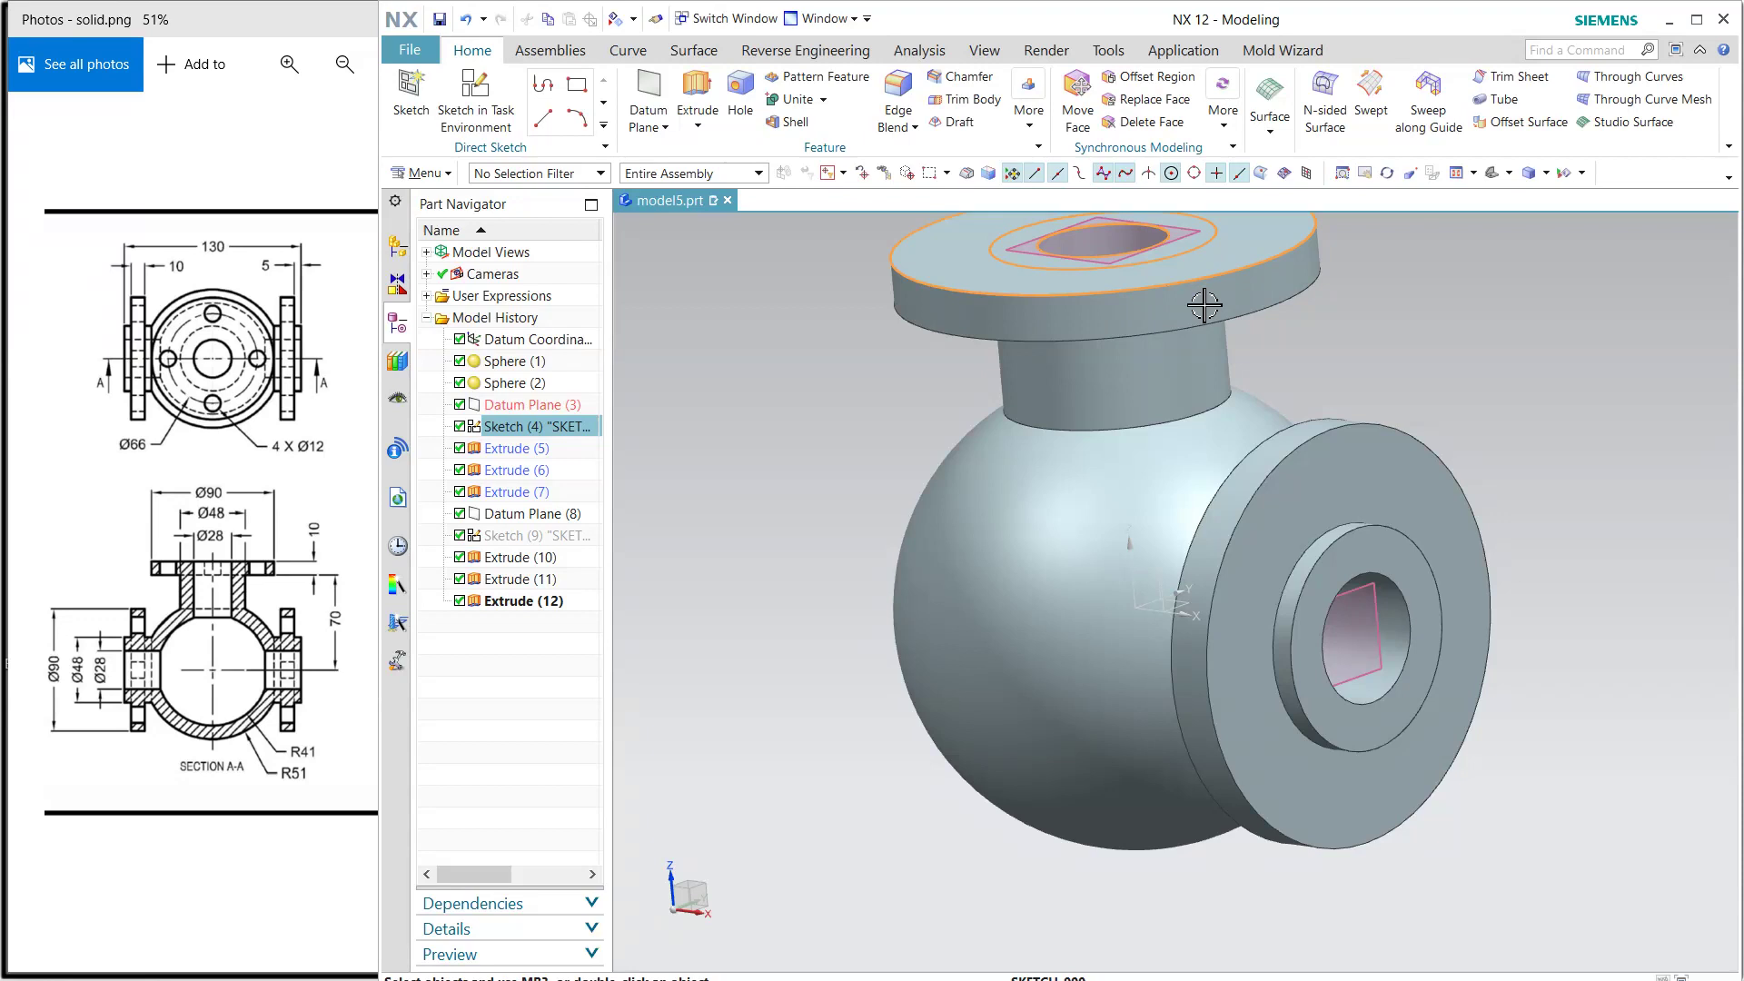
{"action": "key", "text": "Escape"}
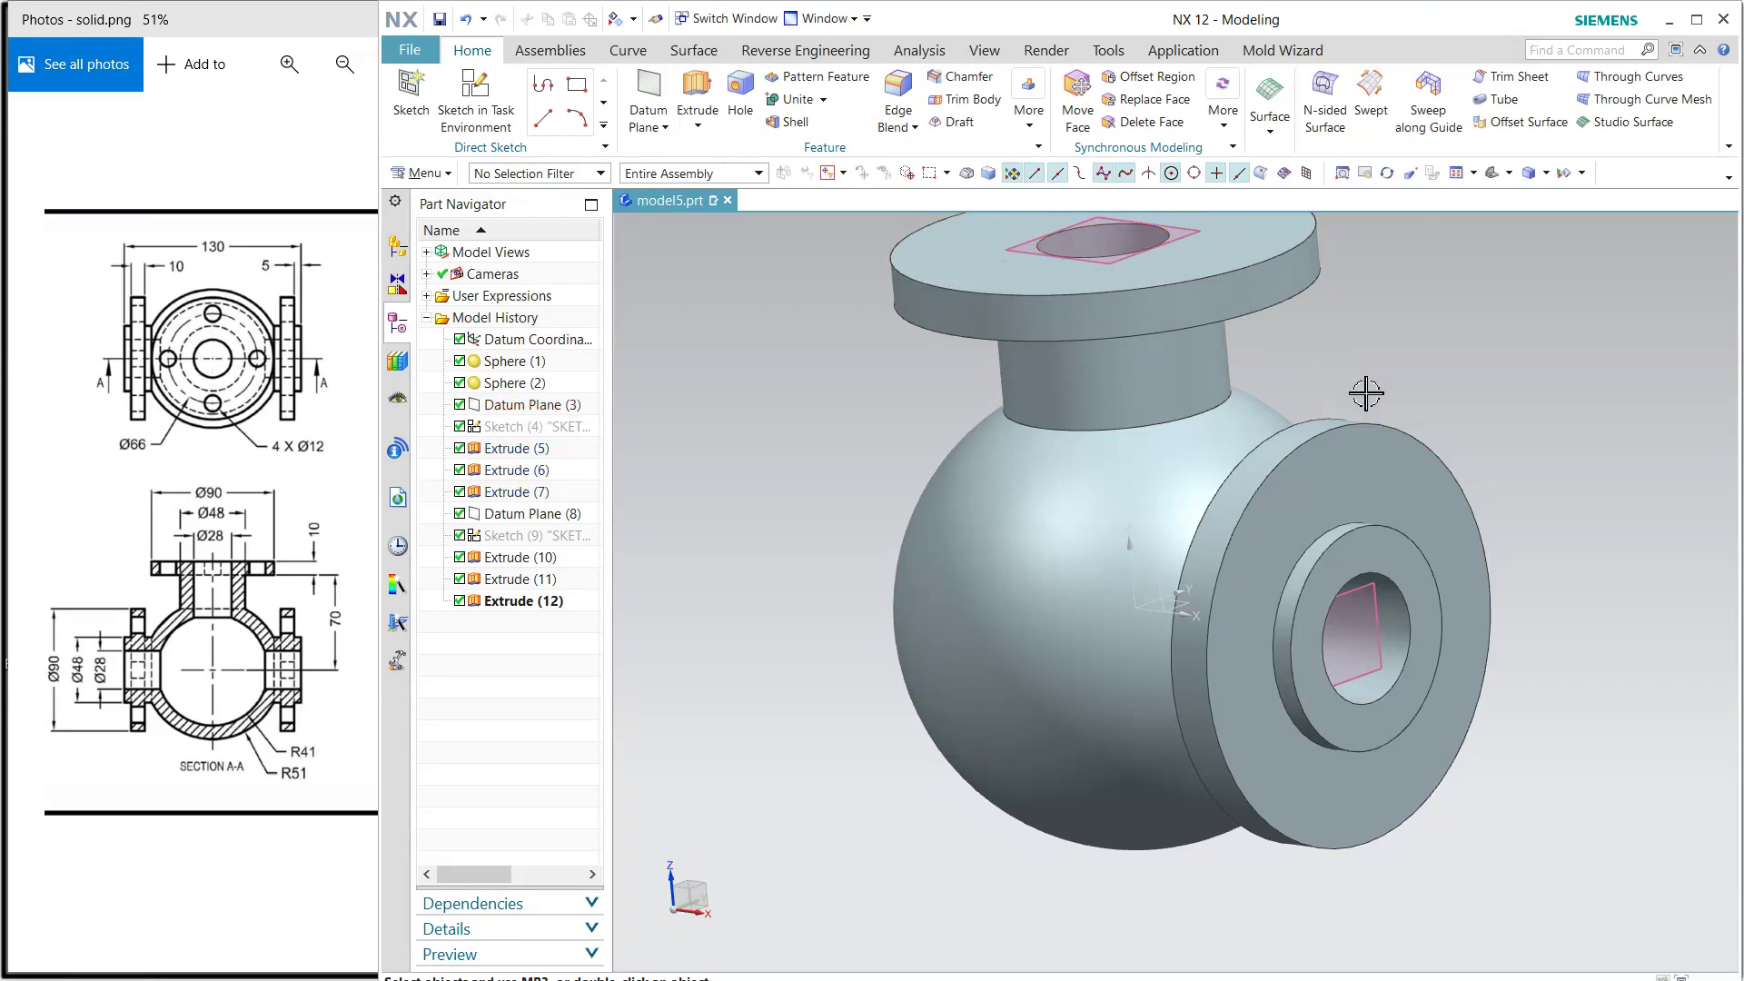
Hide the datum planes at the top flange and inside the side bore.
{"action": "left_click", "coordinate": [1161, 231]}
{"action": "key", "text": "ctrl+b"}
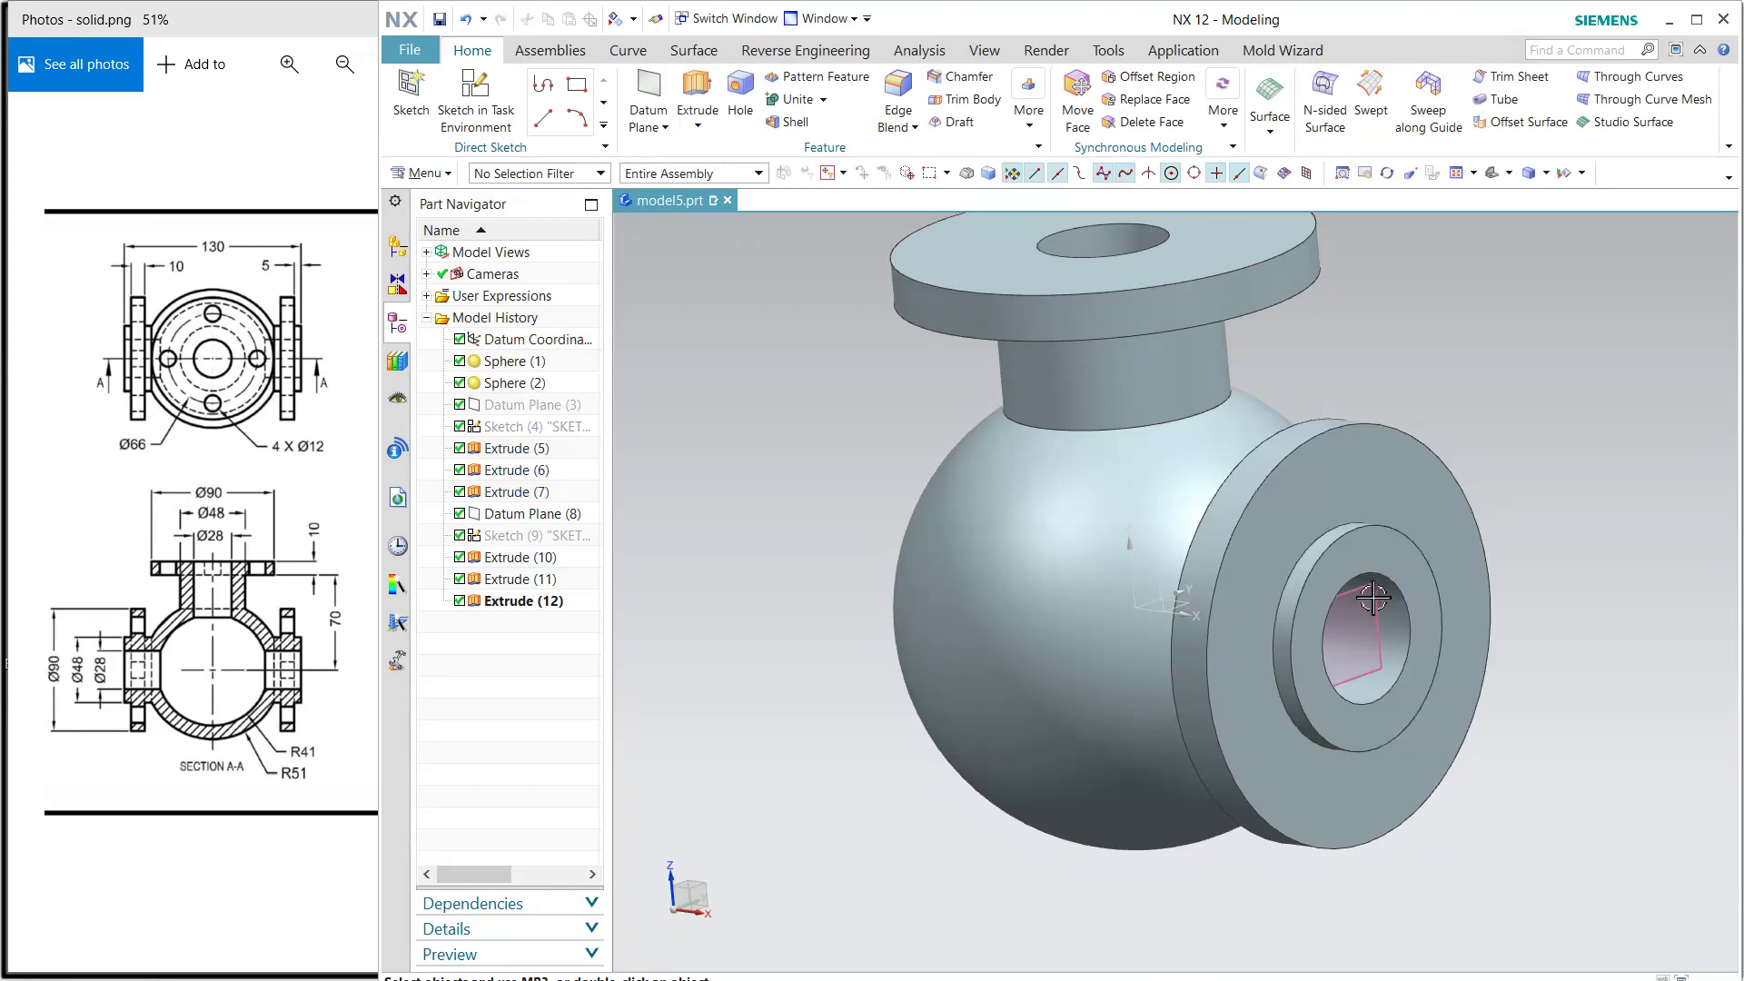
{"action": "left_click", "coordinate": [1358, 663]}
{"action": "left_click", "coordinate": [1369, 627]}
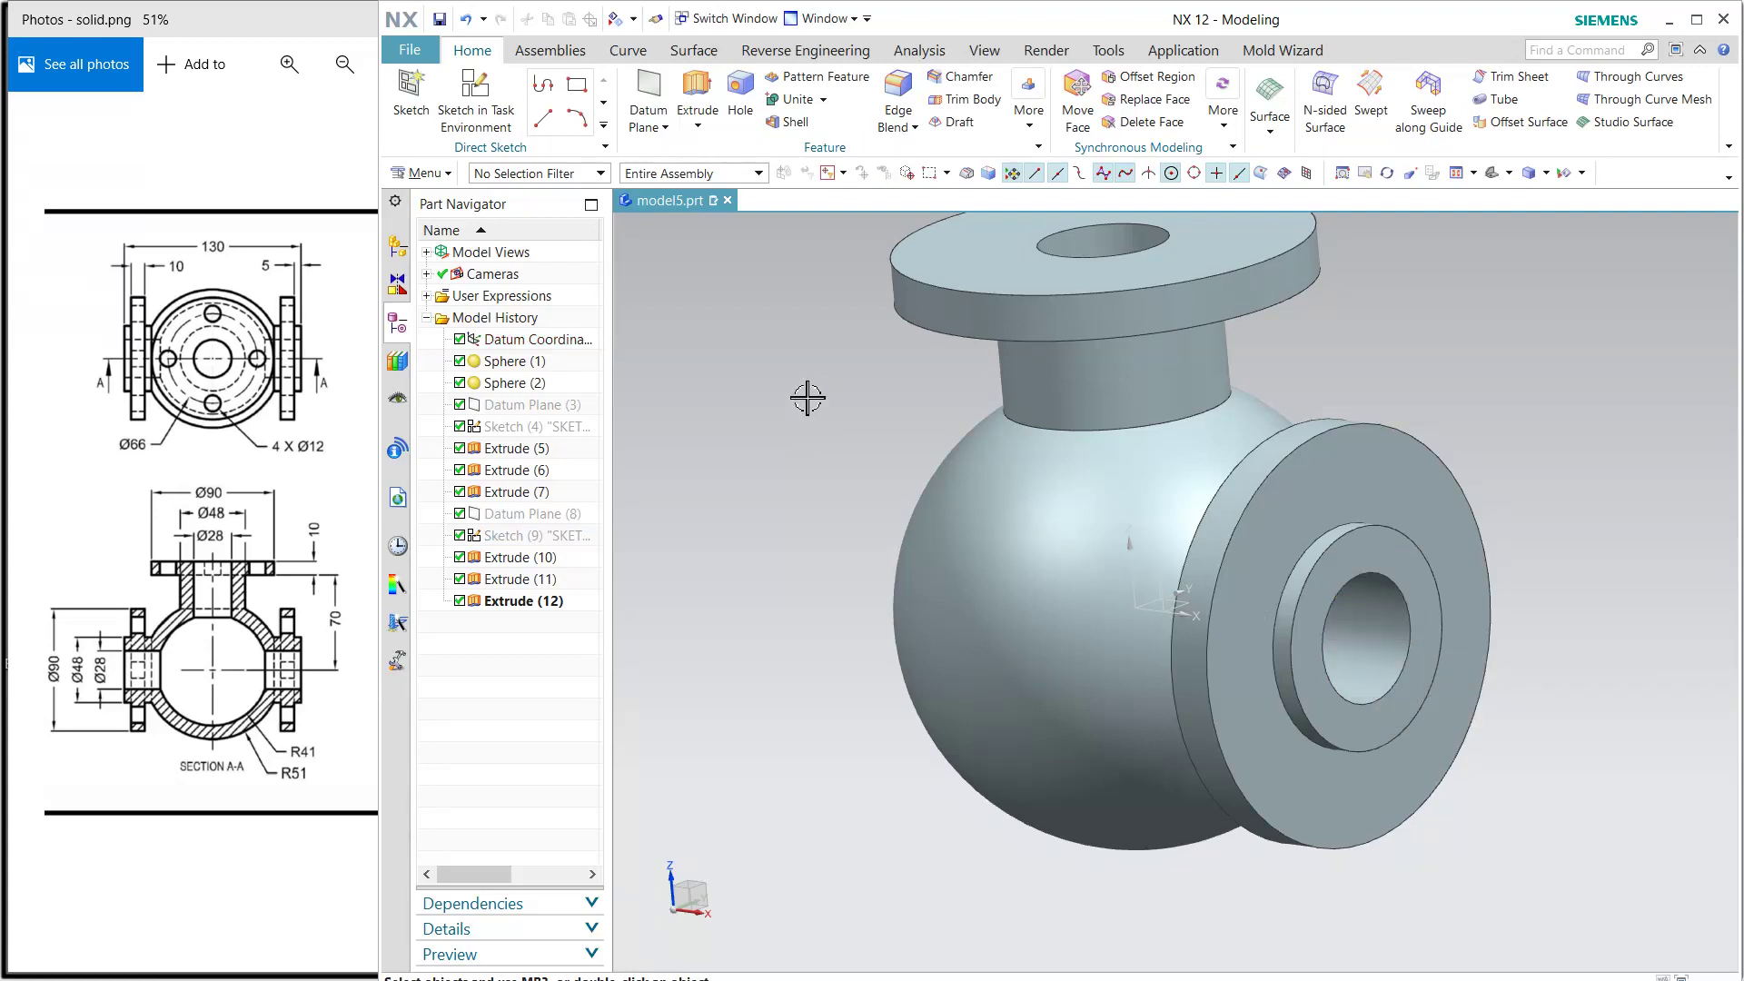
Switch the model to the darker rendering style and zoom out.
{"action": "right_click", "coordinate": [835, 350]}
{"action": "left_click", "coordinate": [831, 347]}
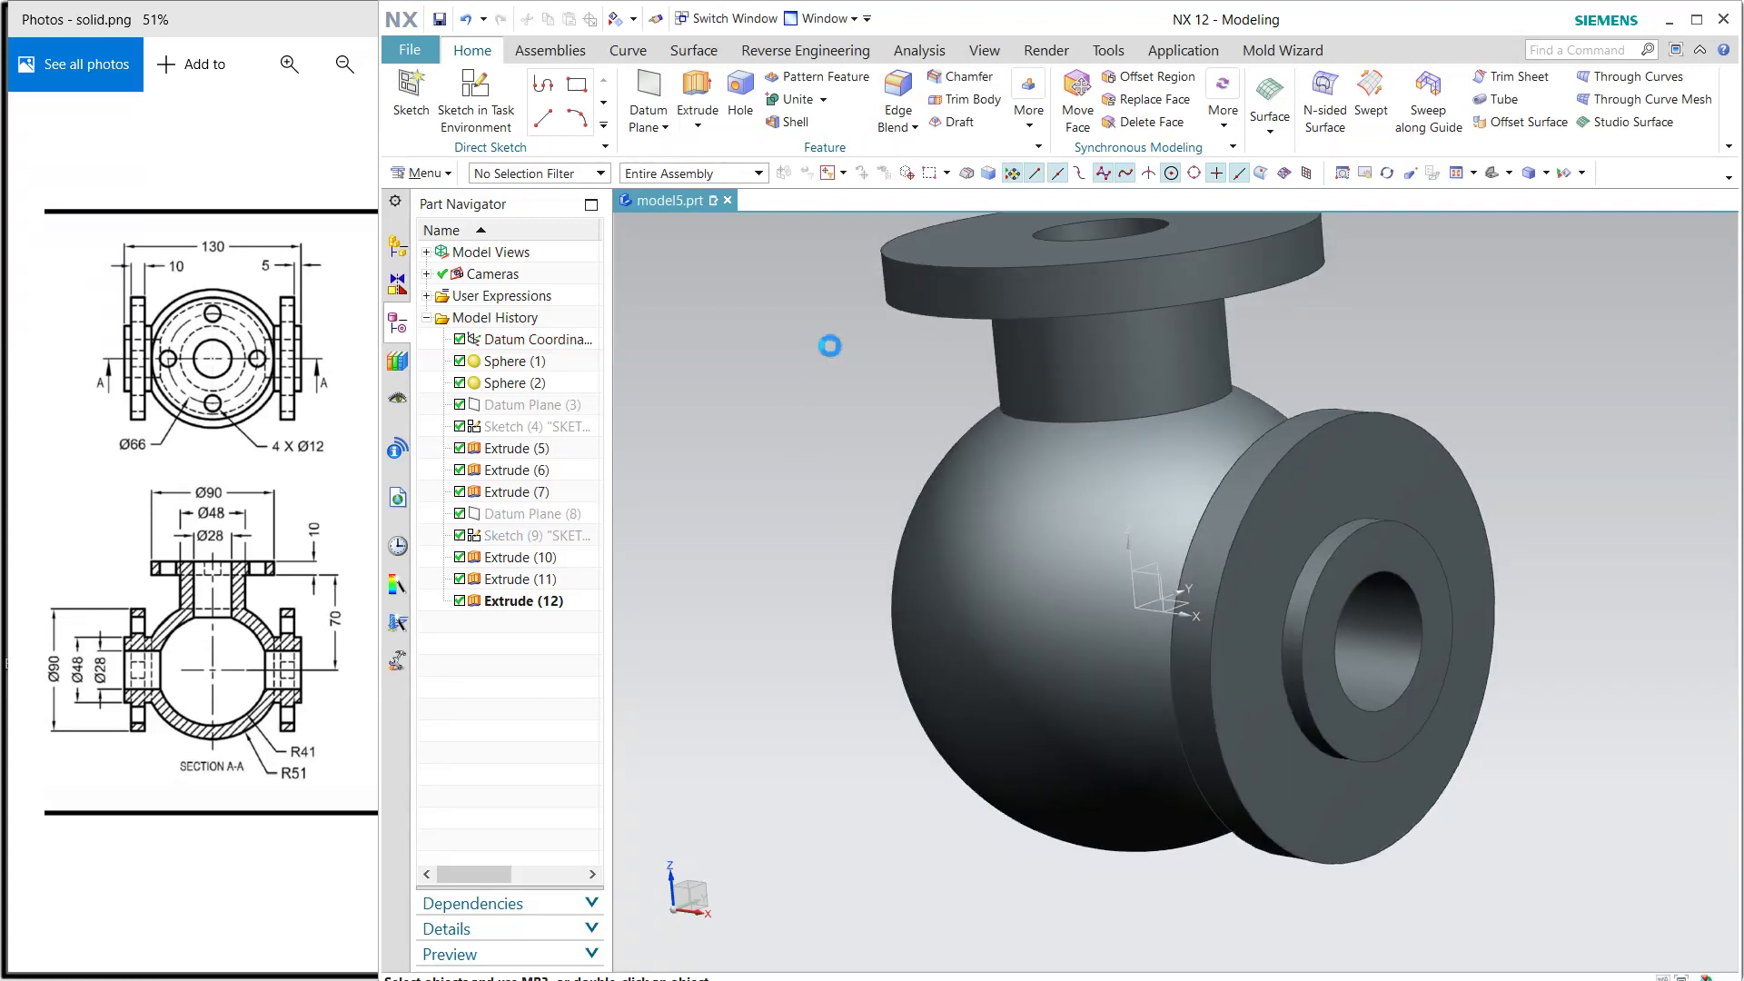
{"action": "scroll", "coordinate": [1100, 521], "scroll_direction": "down", "scroll_amount": 1}
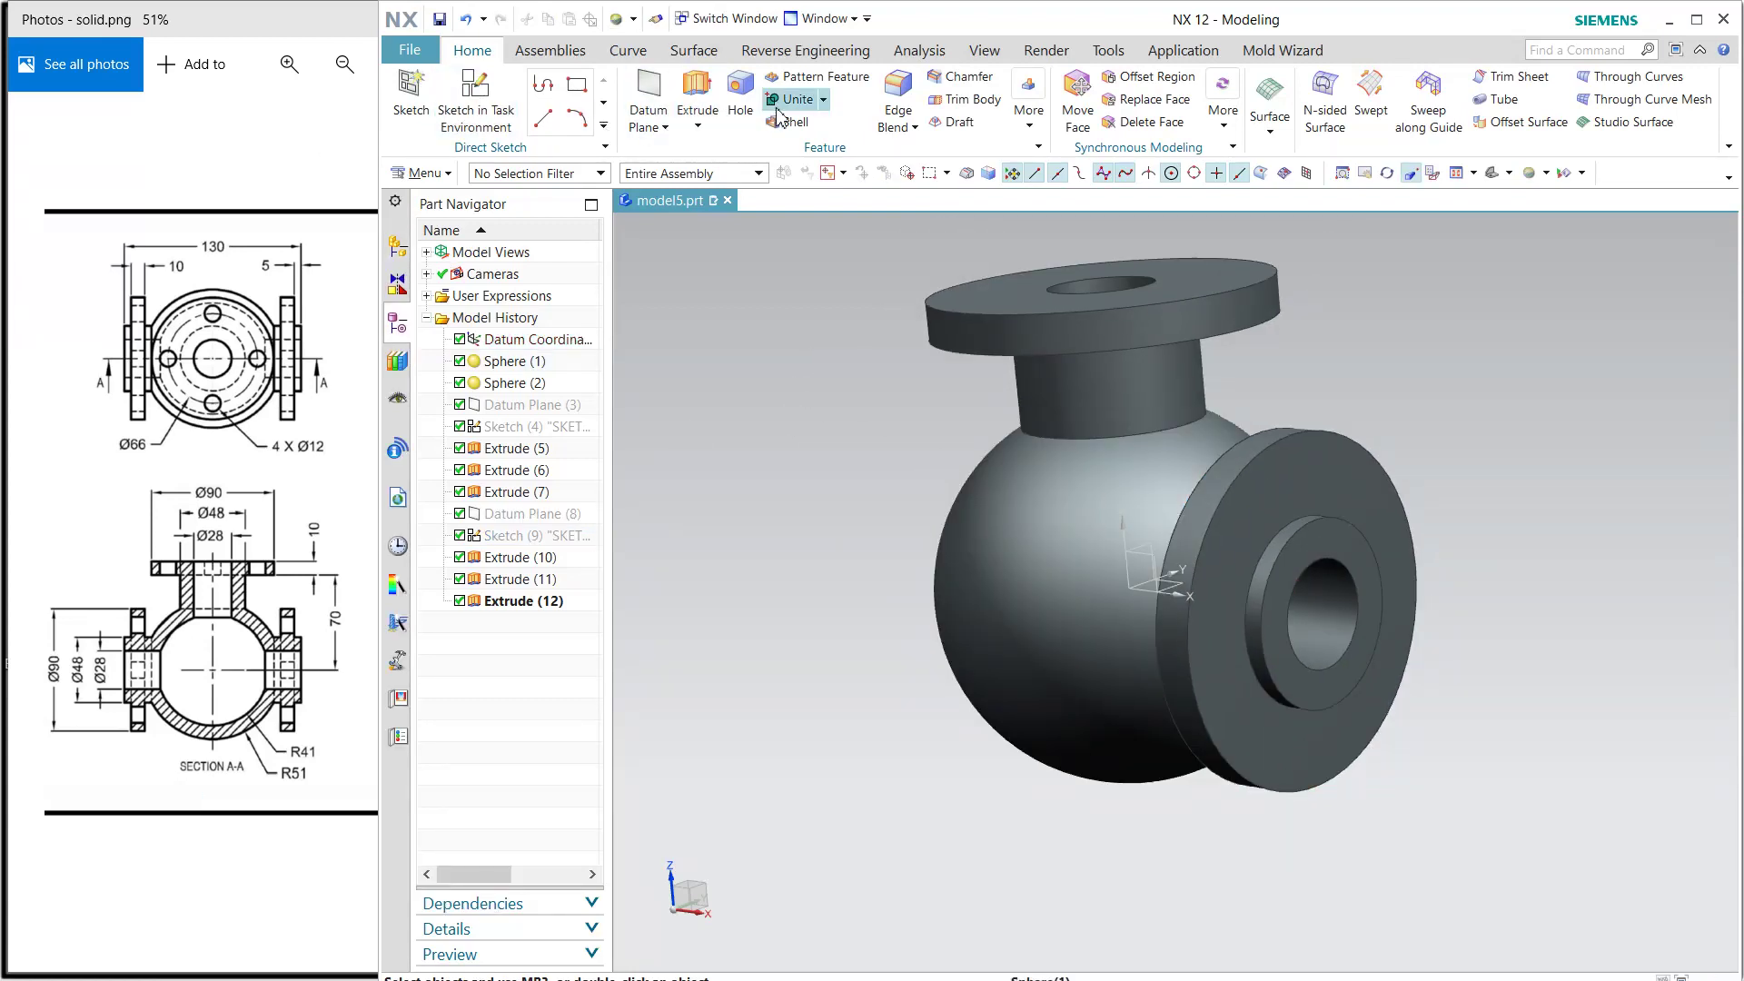
Start a Hole on the side flange face and put its point on the vertical axis, 33 mm up.
{"action": "left_click", "coordinate": [746, 100]}
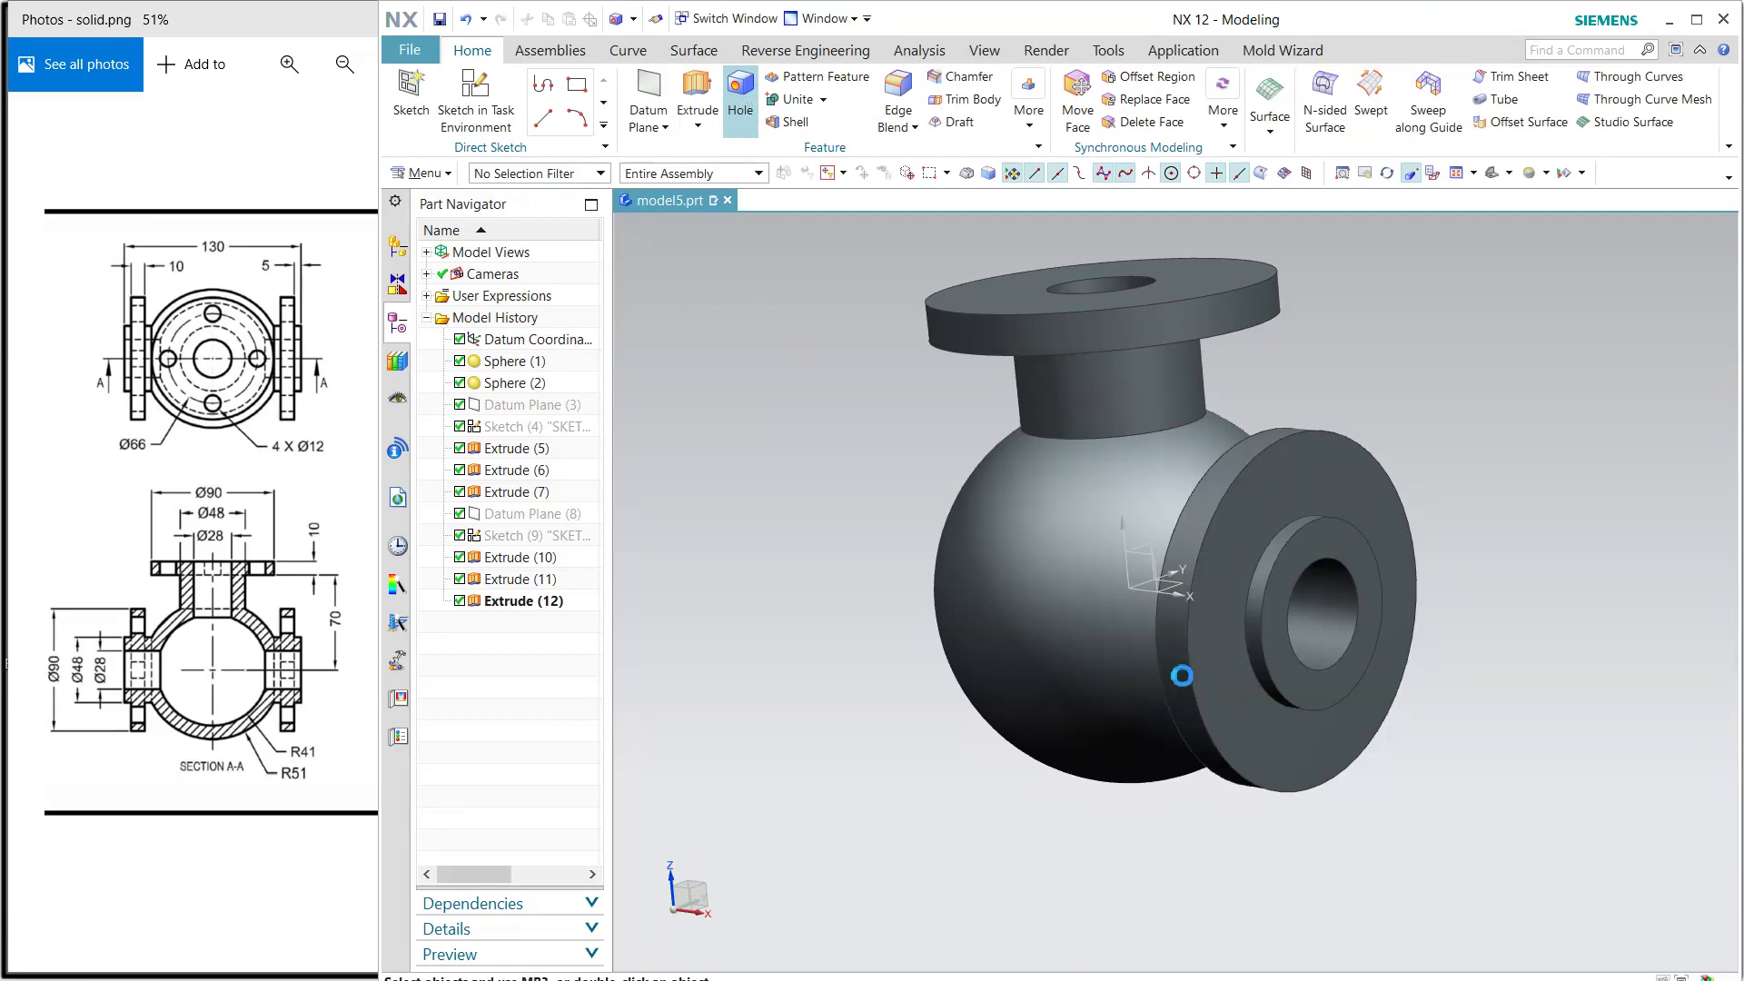
{"action": "left_click", "coordinate": [1290, 501]}
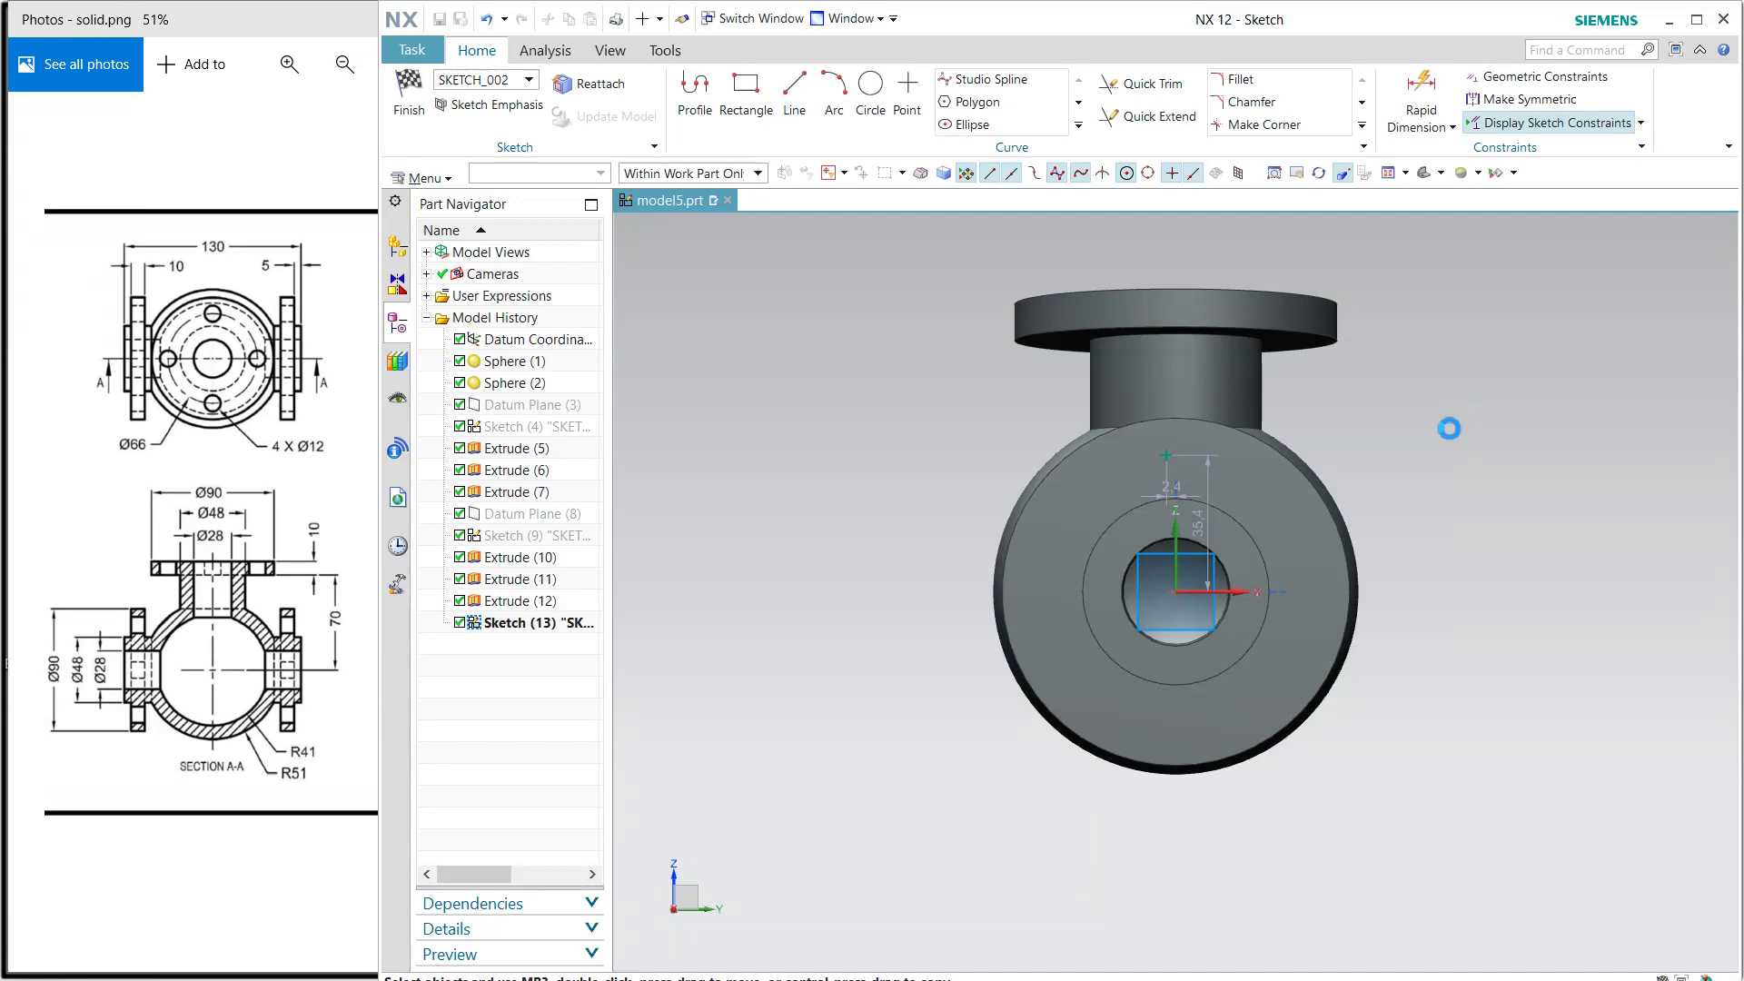
{"action": "left_click", "coordinate": [1168, 456]}
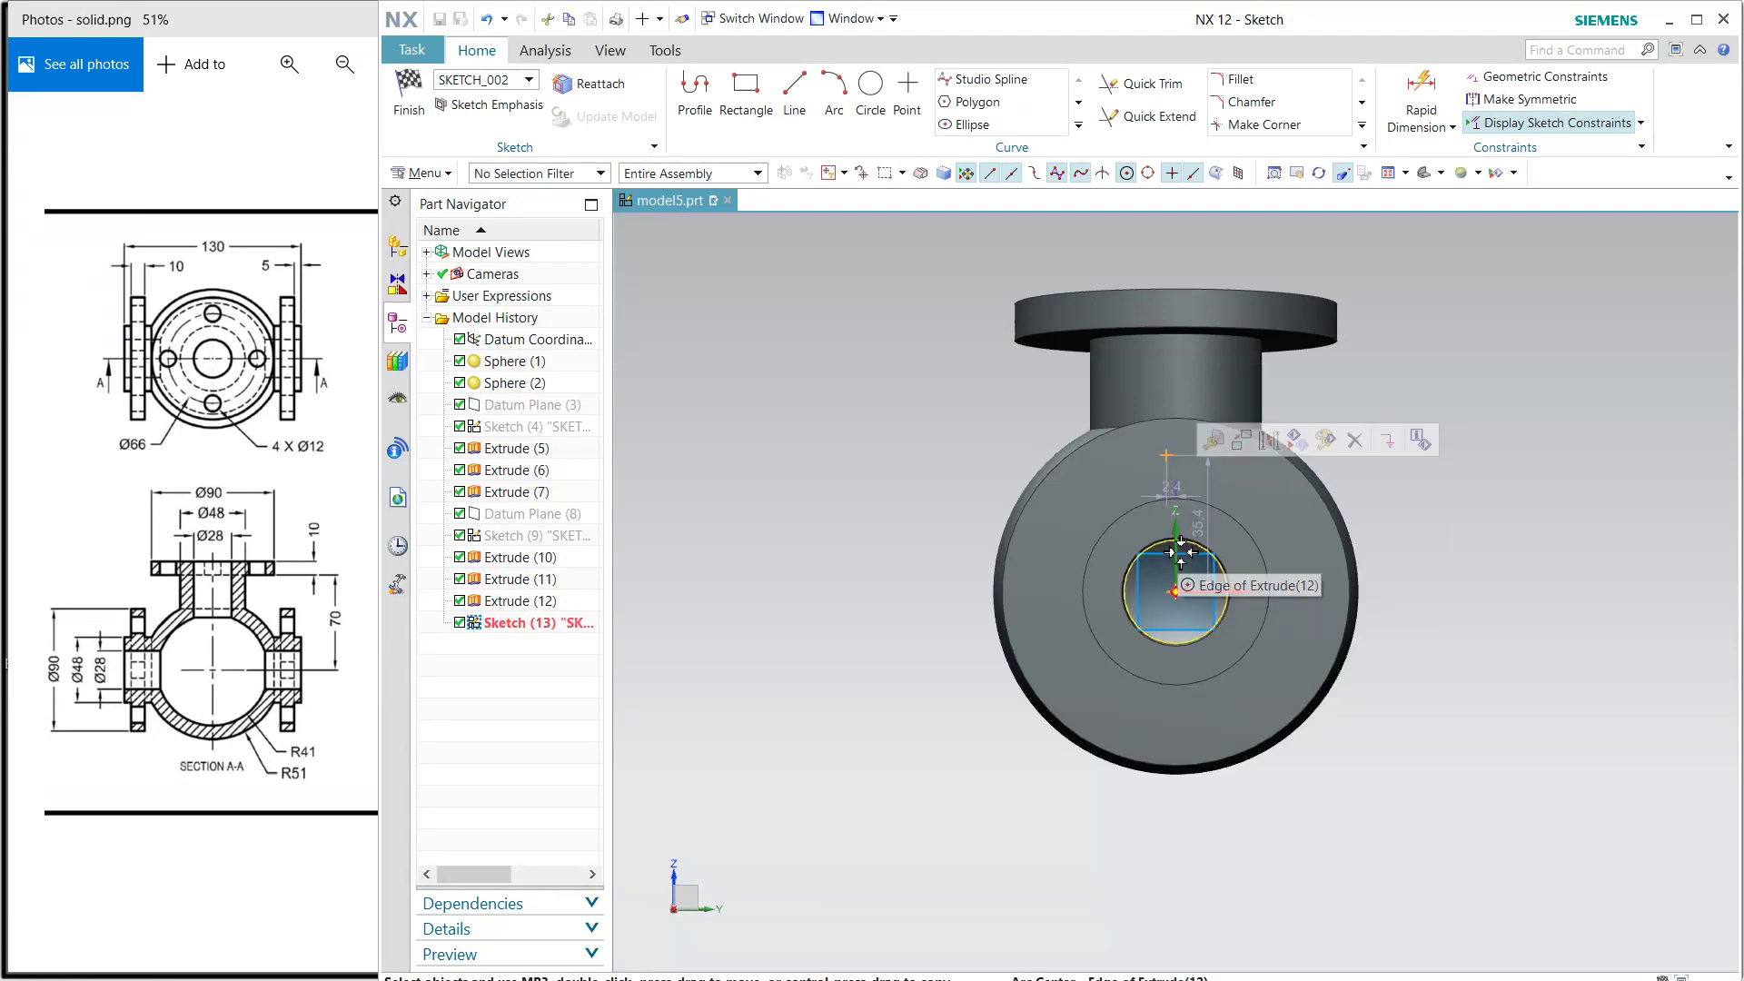
{"action": "left_click", "coordinate": [1178, 537]}
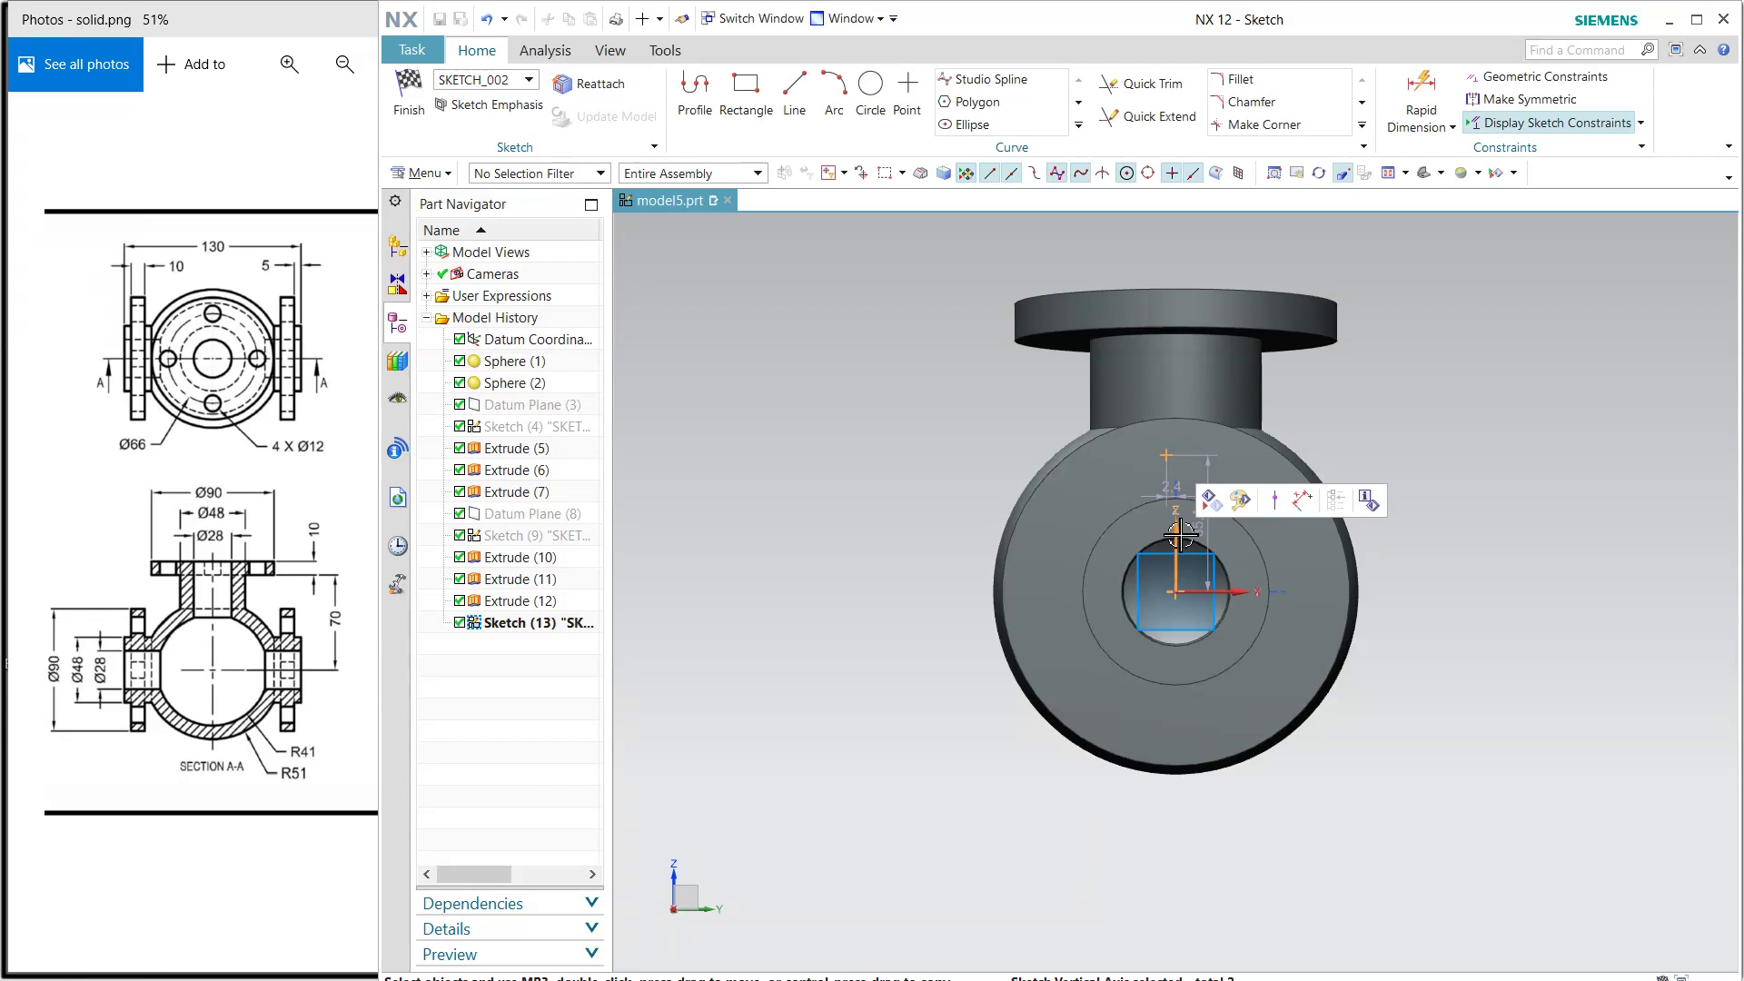
{"action": "left_click", "coordinate": [1276, 500]}
{"action": "double_click", "coordinate": [1217, 498]}
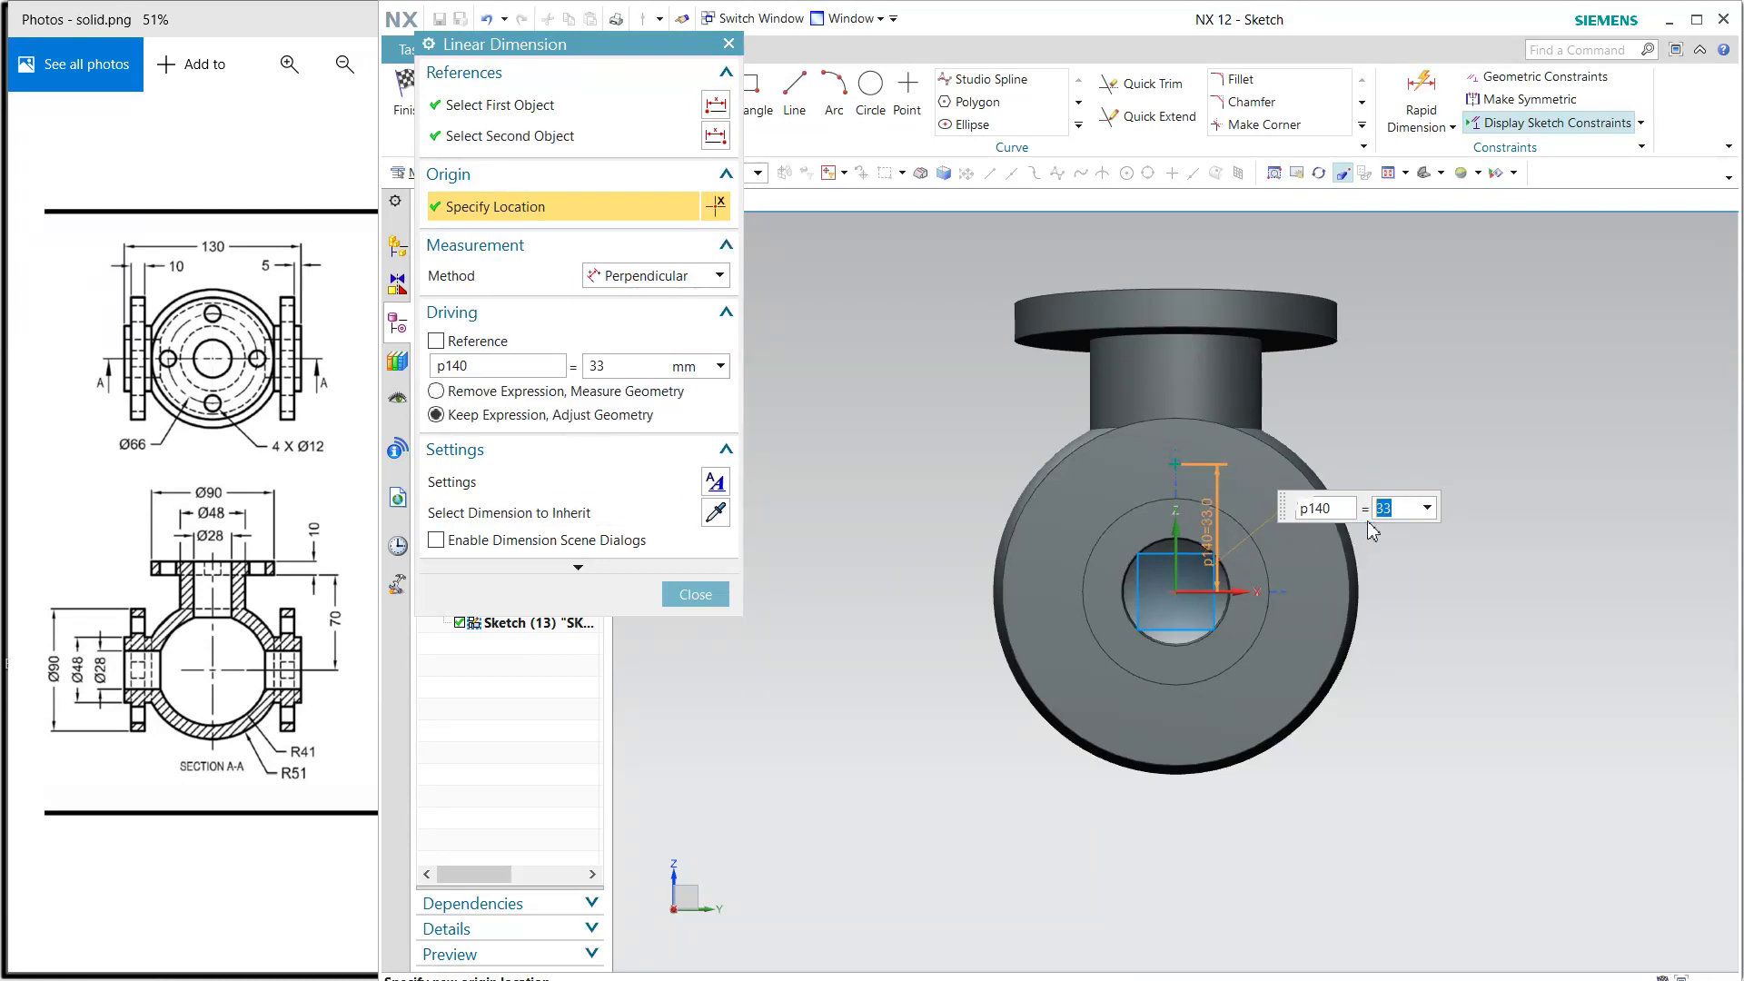
Create the Ø12 mm simple hole at the sketched point on the side flange.
{"action": "left_click", "coordinate": [696, 594]}
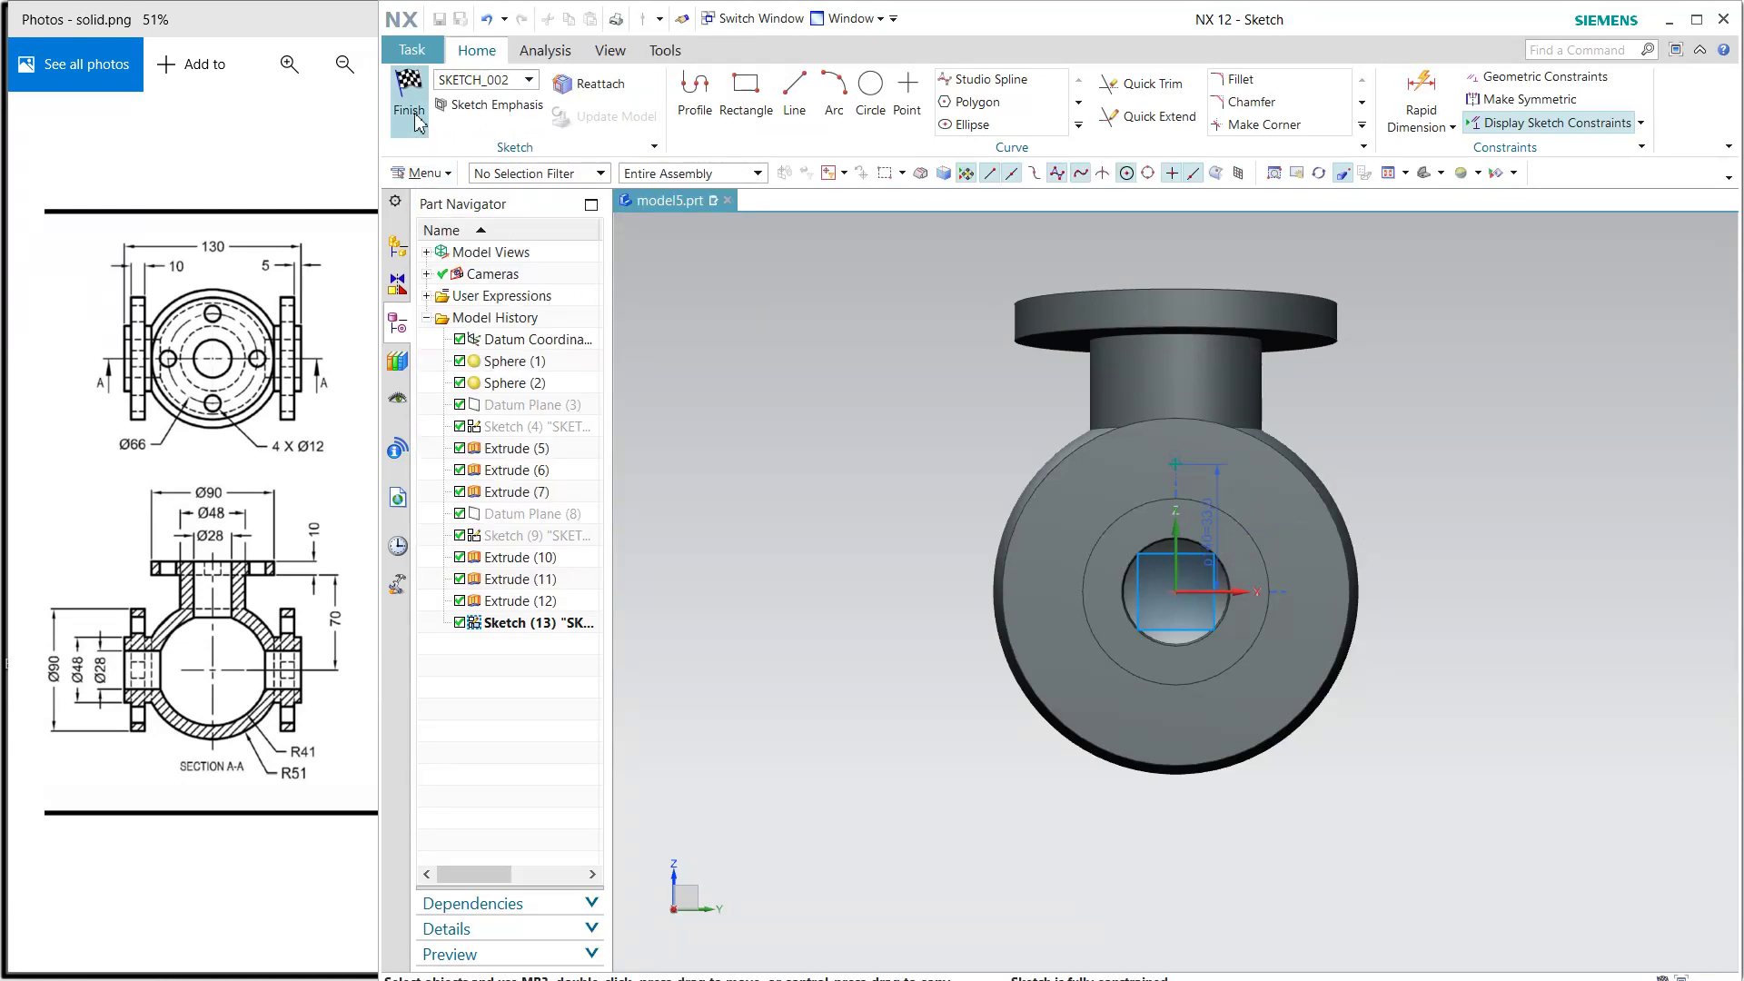
{"action": "mouse_move", "coordinate": [662, 428]}
{"action": "middle_mouse_down"}
{"action": "mouse_move", "coordinate": [797, 408]}
{"action": "mouse_move", "coordinate": [807, 436]}
{"action": "middle_mouse_up"}
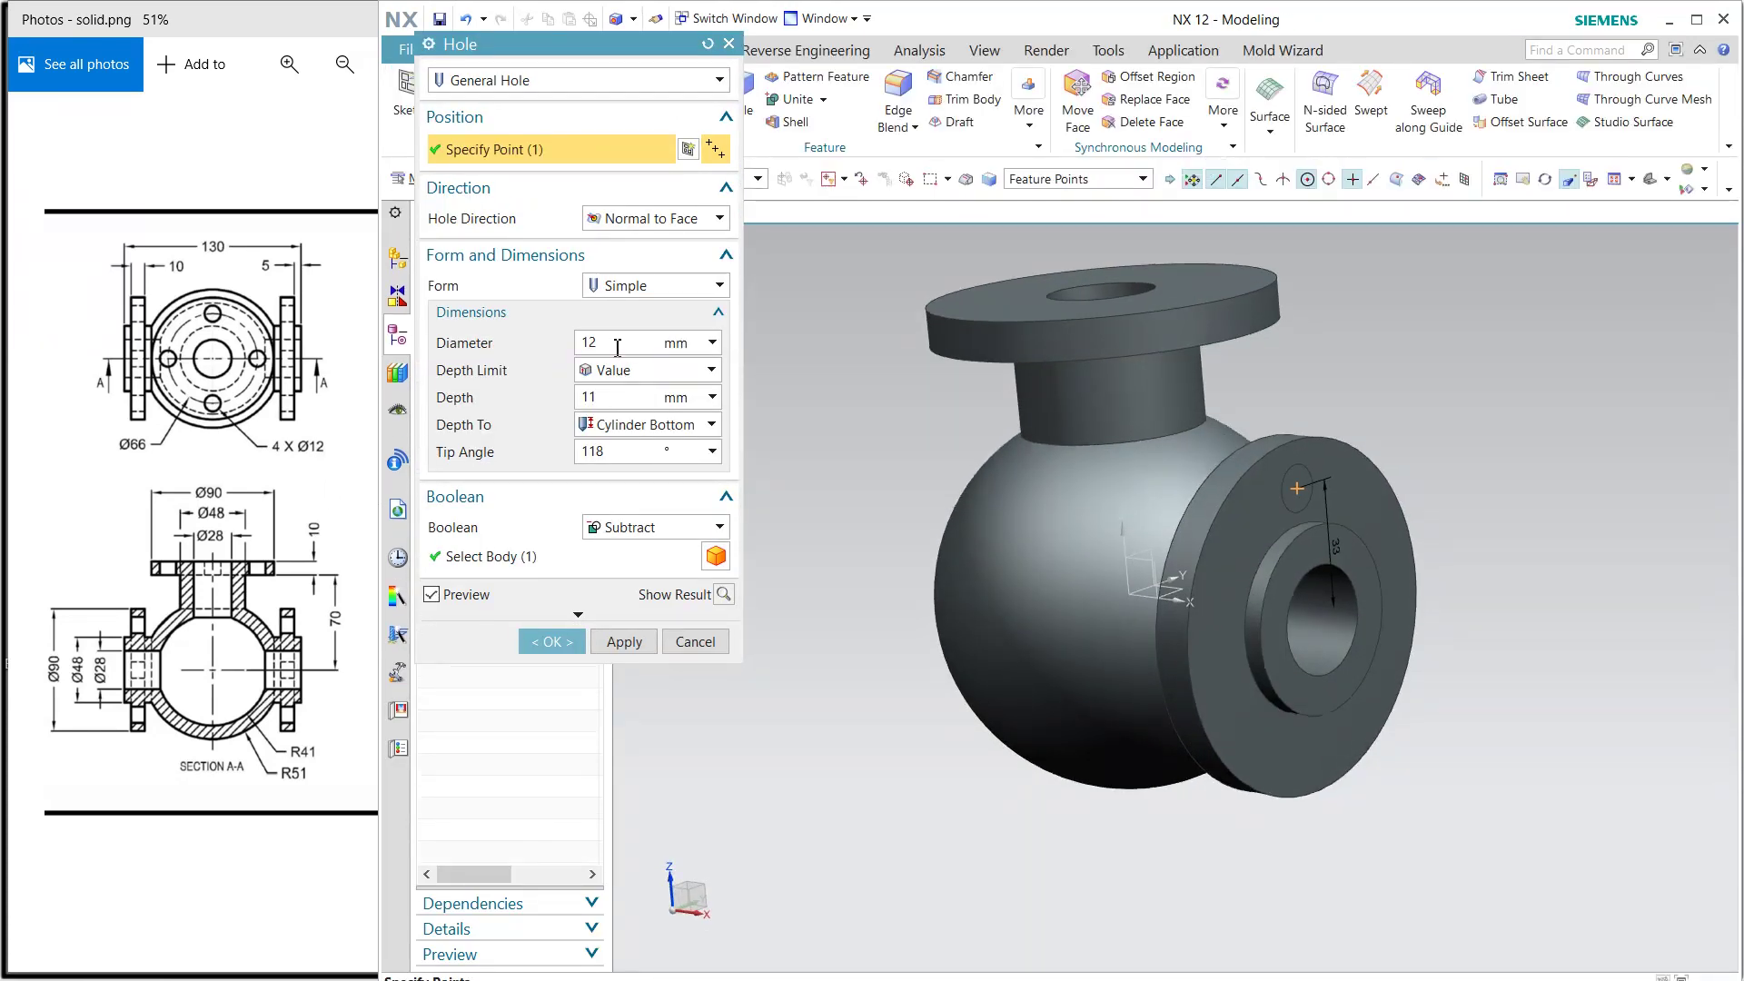
{"action": "left_click", "coordinate": [551, 642]}
{"action": "middle_click_drag", "start_coordinate": [755, 591], "coordinate": [847, 370]}
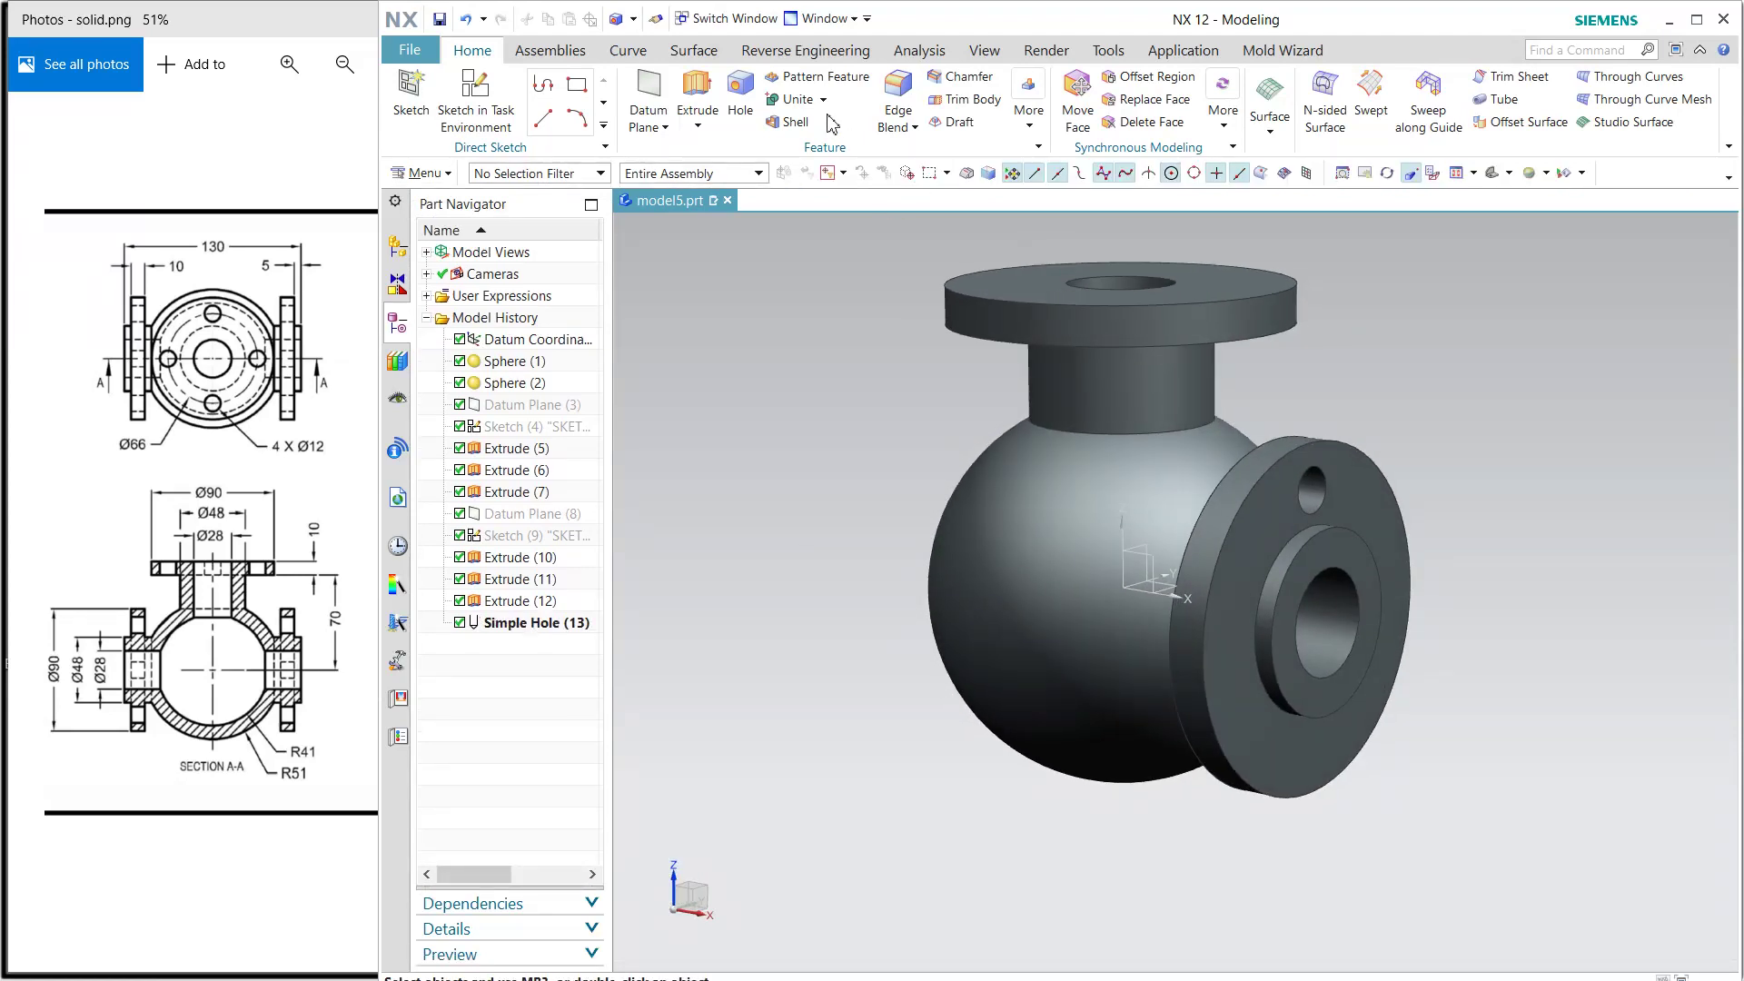
Circular-pattern the hole into 4 copies over 360° around the bore's axis.
{"action": "left_click", "coordinate": [822, 76]}
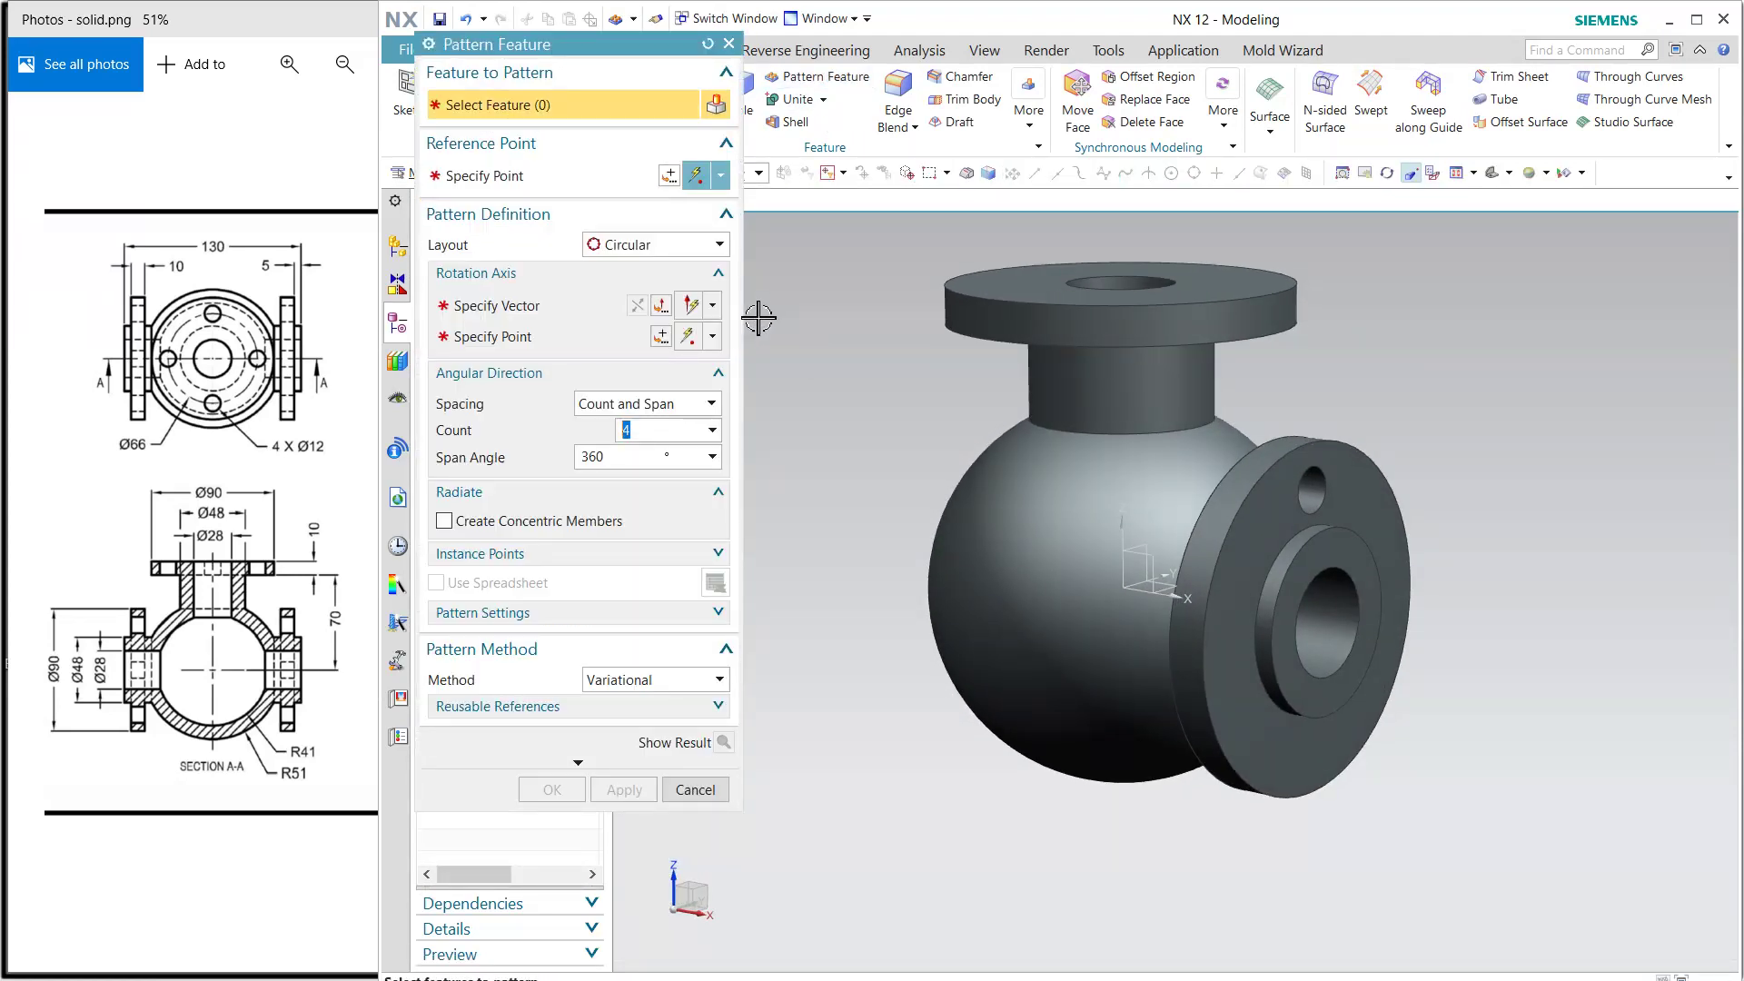
{"action": "left_click", "coordinate": [1310, 497]}
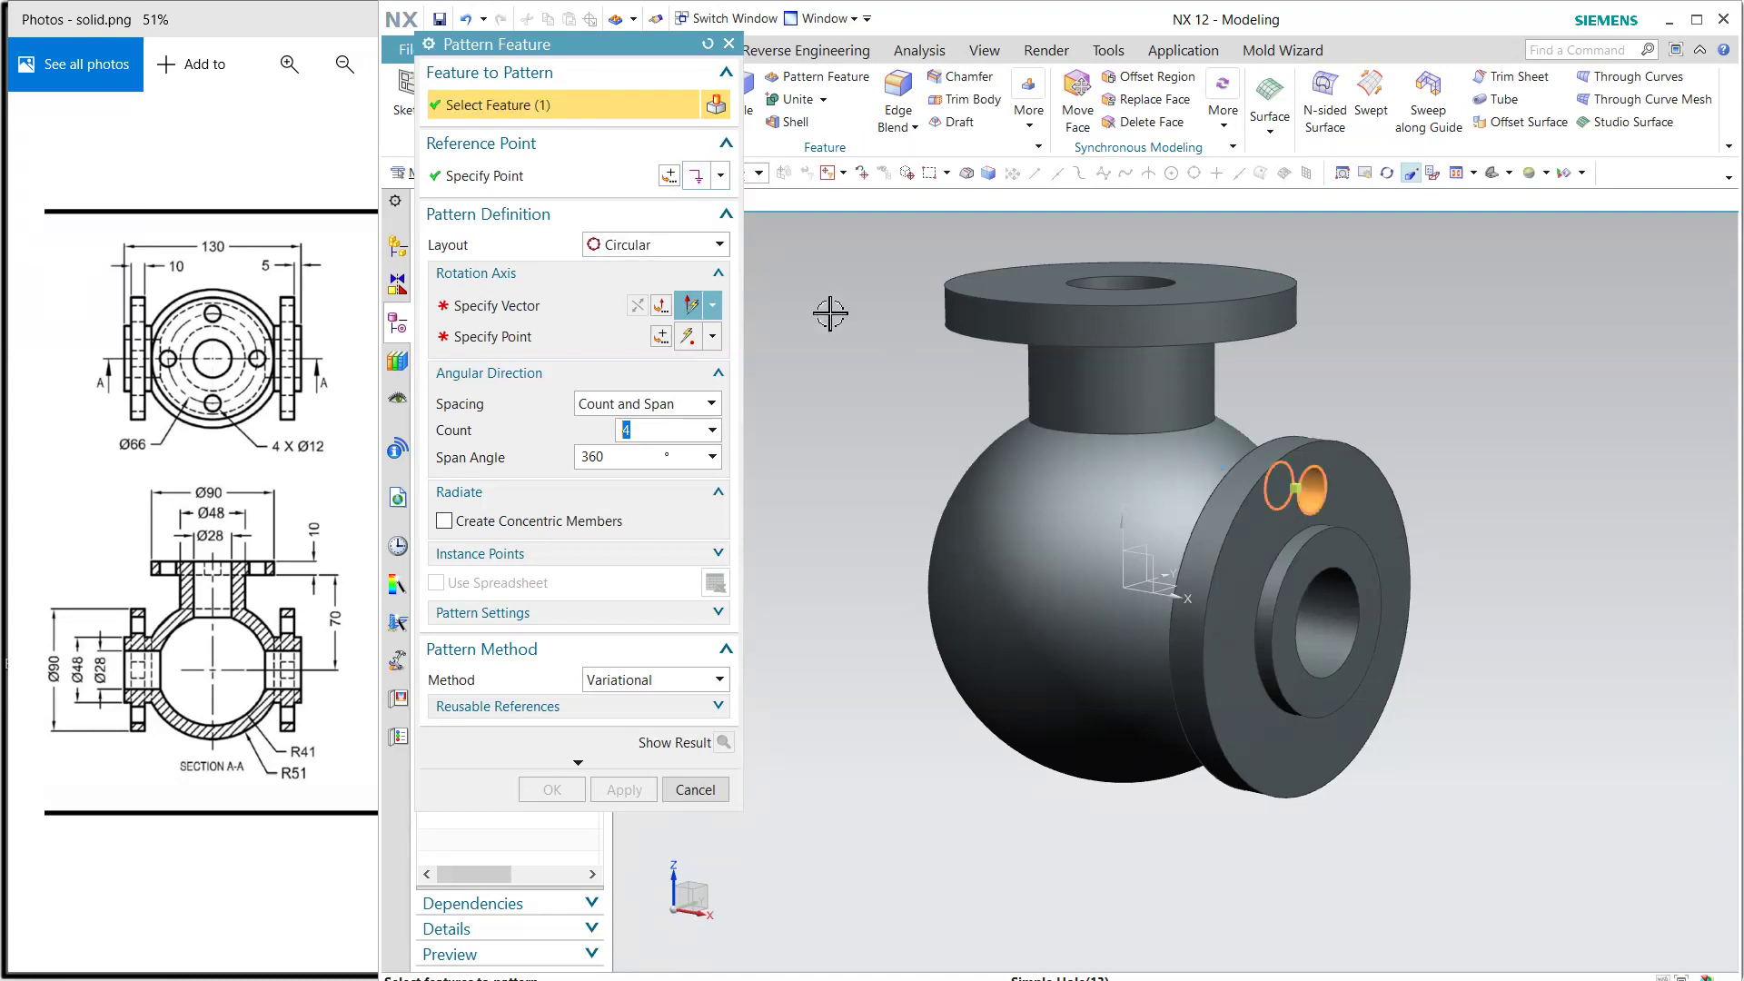
{"action": "left_click", "coordinate": [552, 305]}
{"action": "left_click", "coordinate": [1239, 604]}
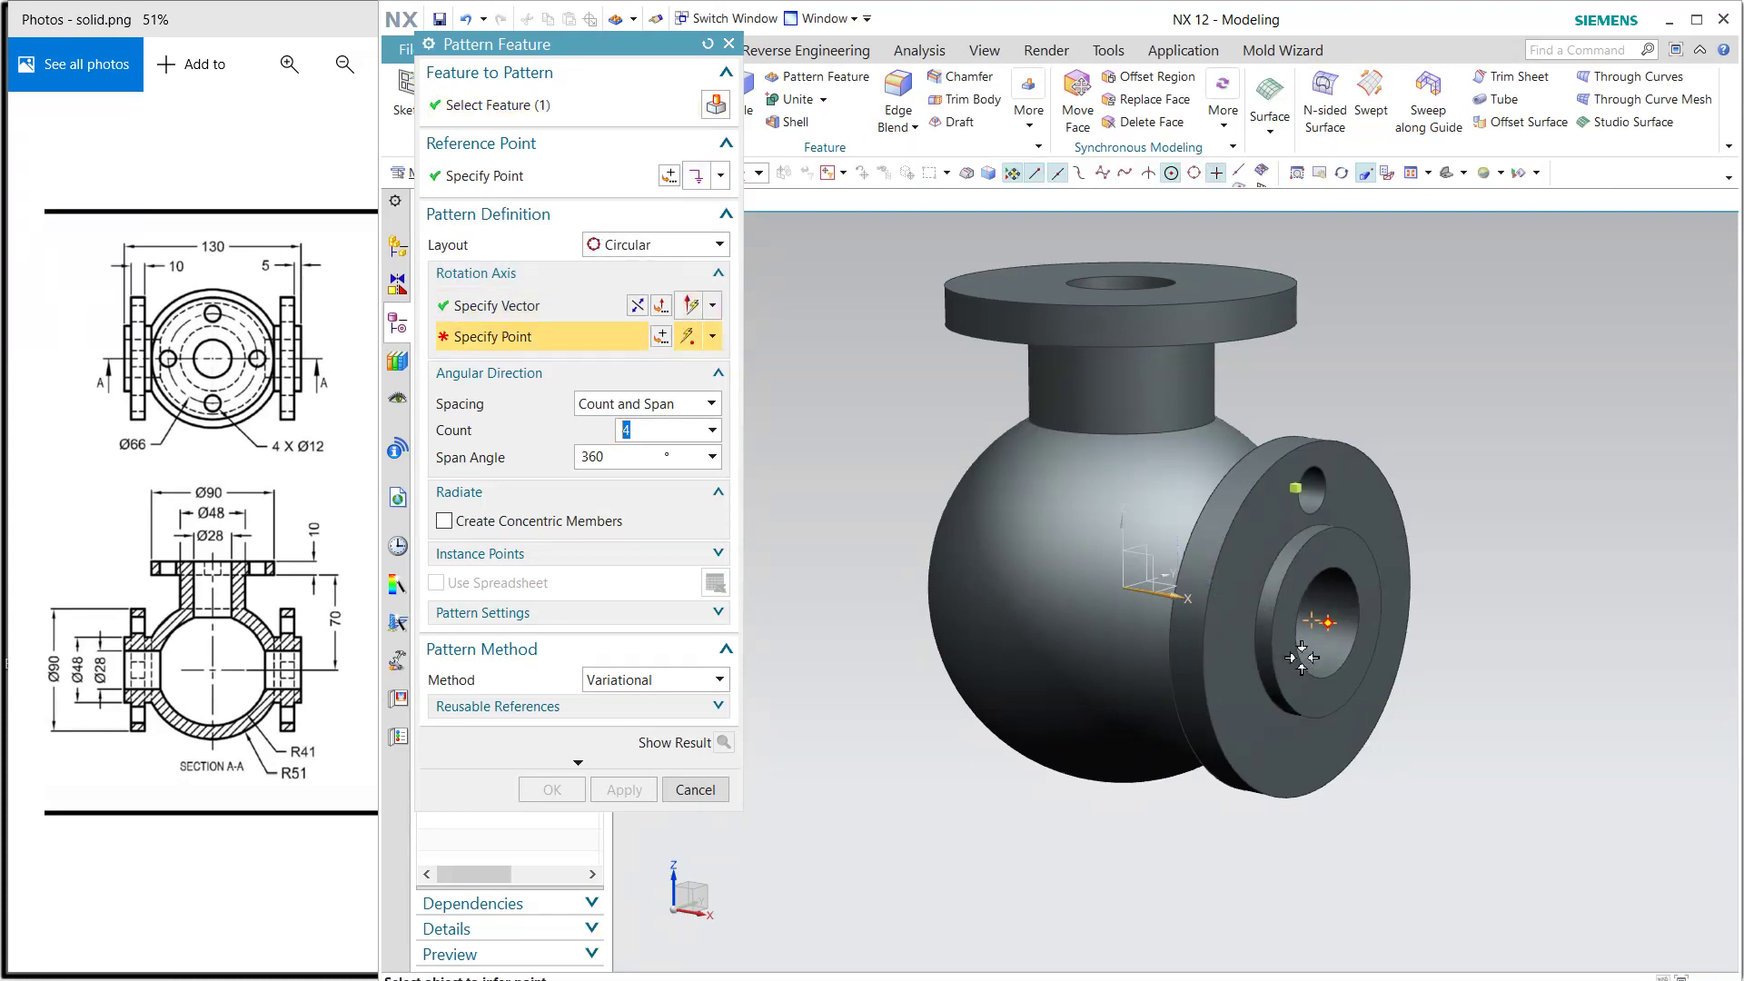
{"action": "left_click", "coordinate": [552, 790]}
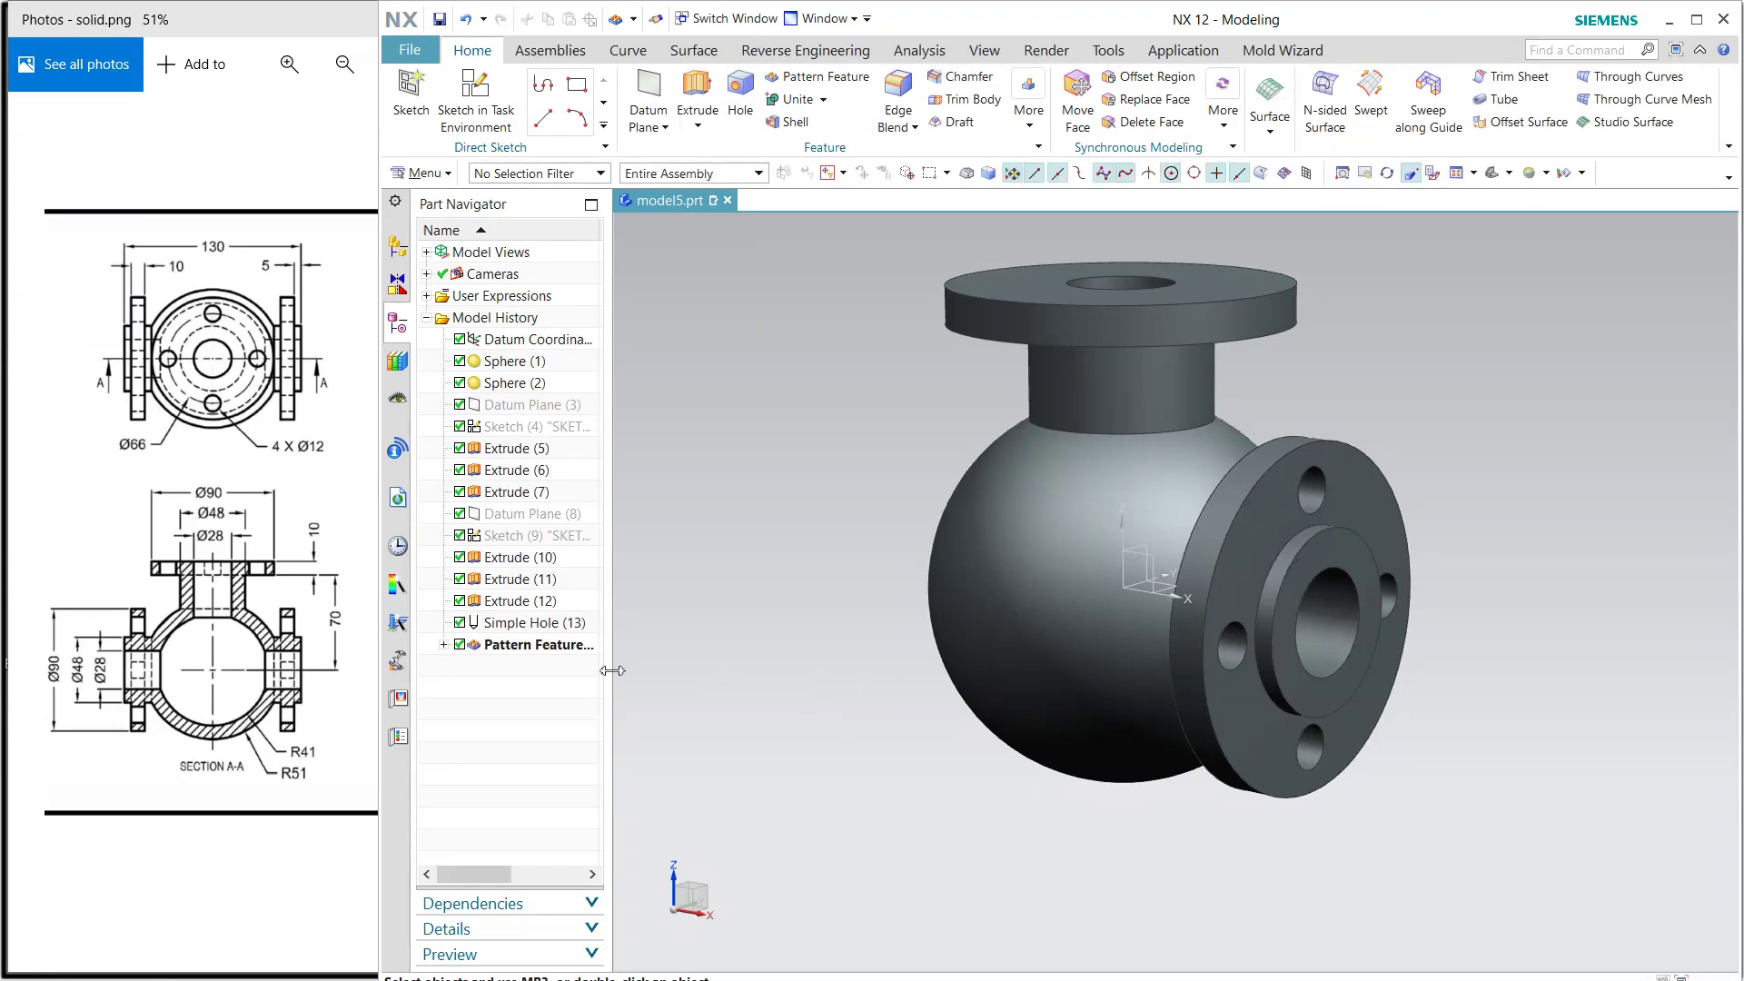
Mirror the side flange's bore, hole and pattern features across the XZ datum plane.
{"action": "left_click_drag", "start_coordinate": [545, 645], "coordinate": [568, 572]}
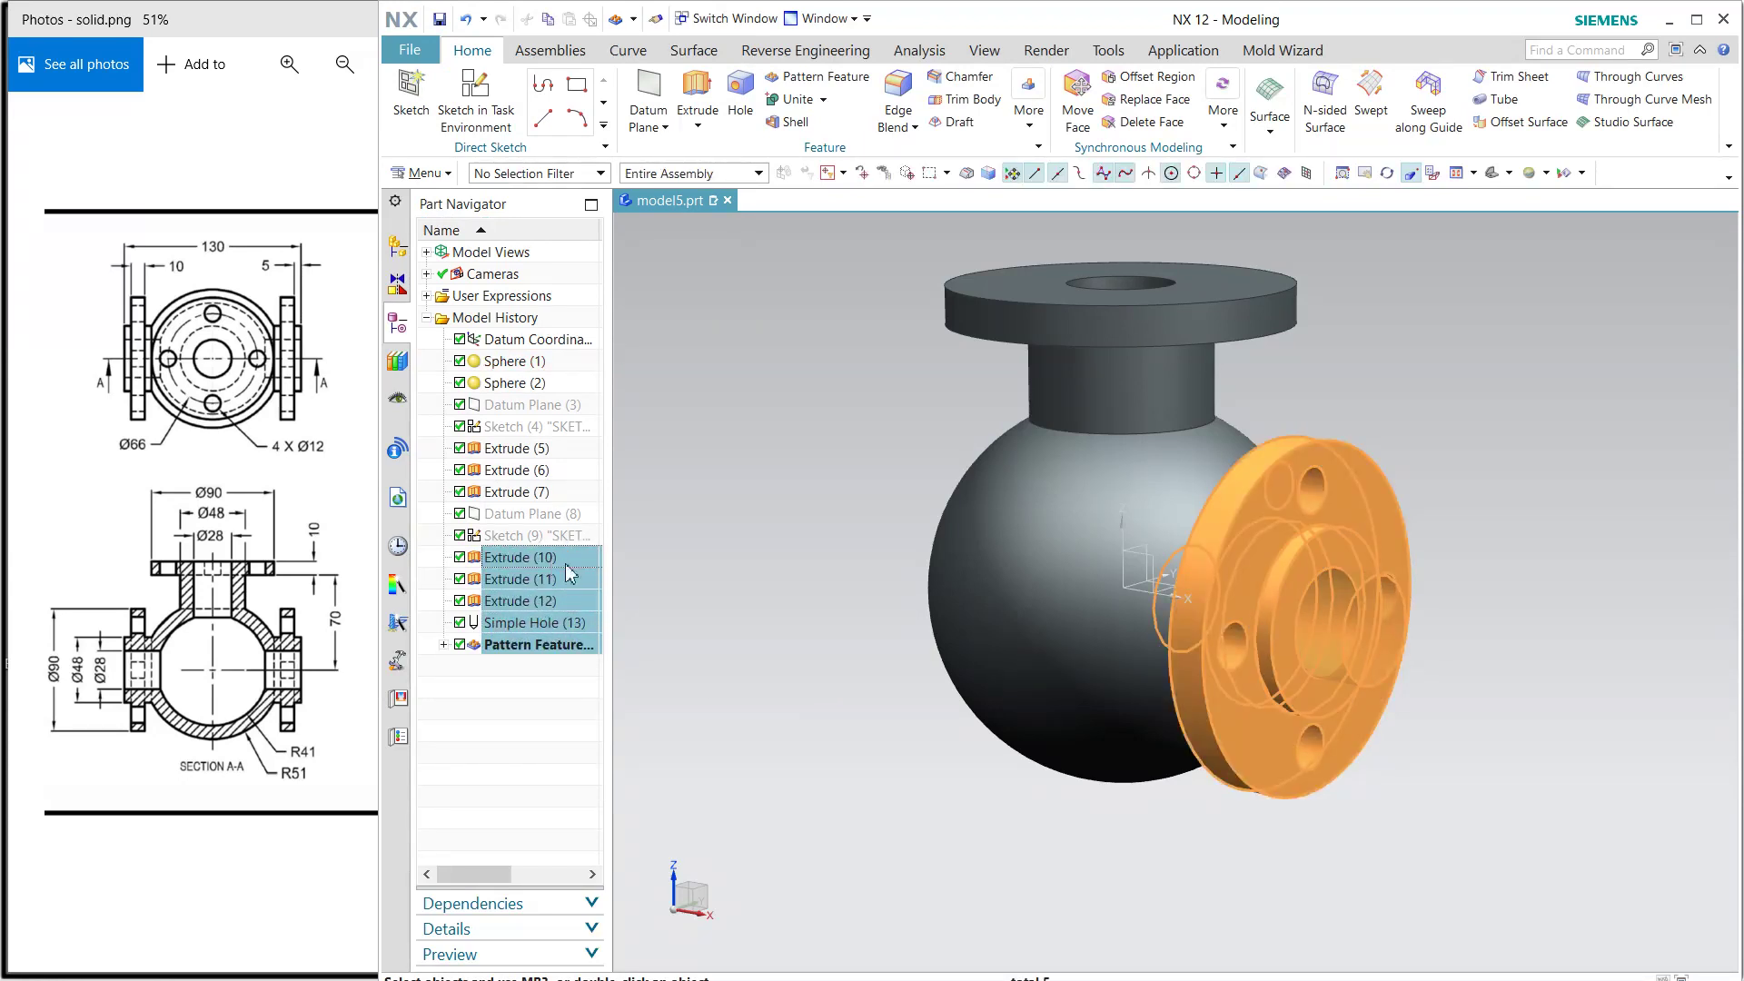
{"action": "left_click", "coordinate": [1030, 113]}
{"action": "left_click", "coordinate": [1185, 357]}
{"action": "left_click", "coordinate": [1151, 550]}
{"action": "left_click", "coordinate": [553, 289]}
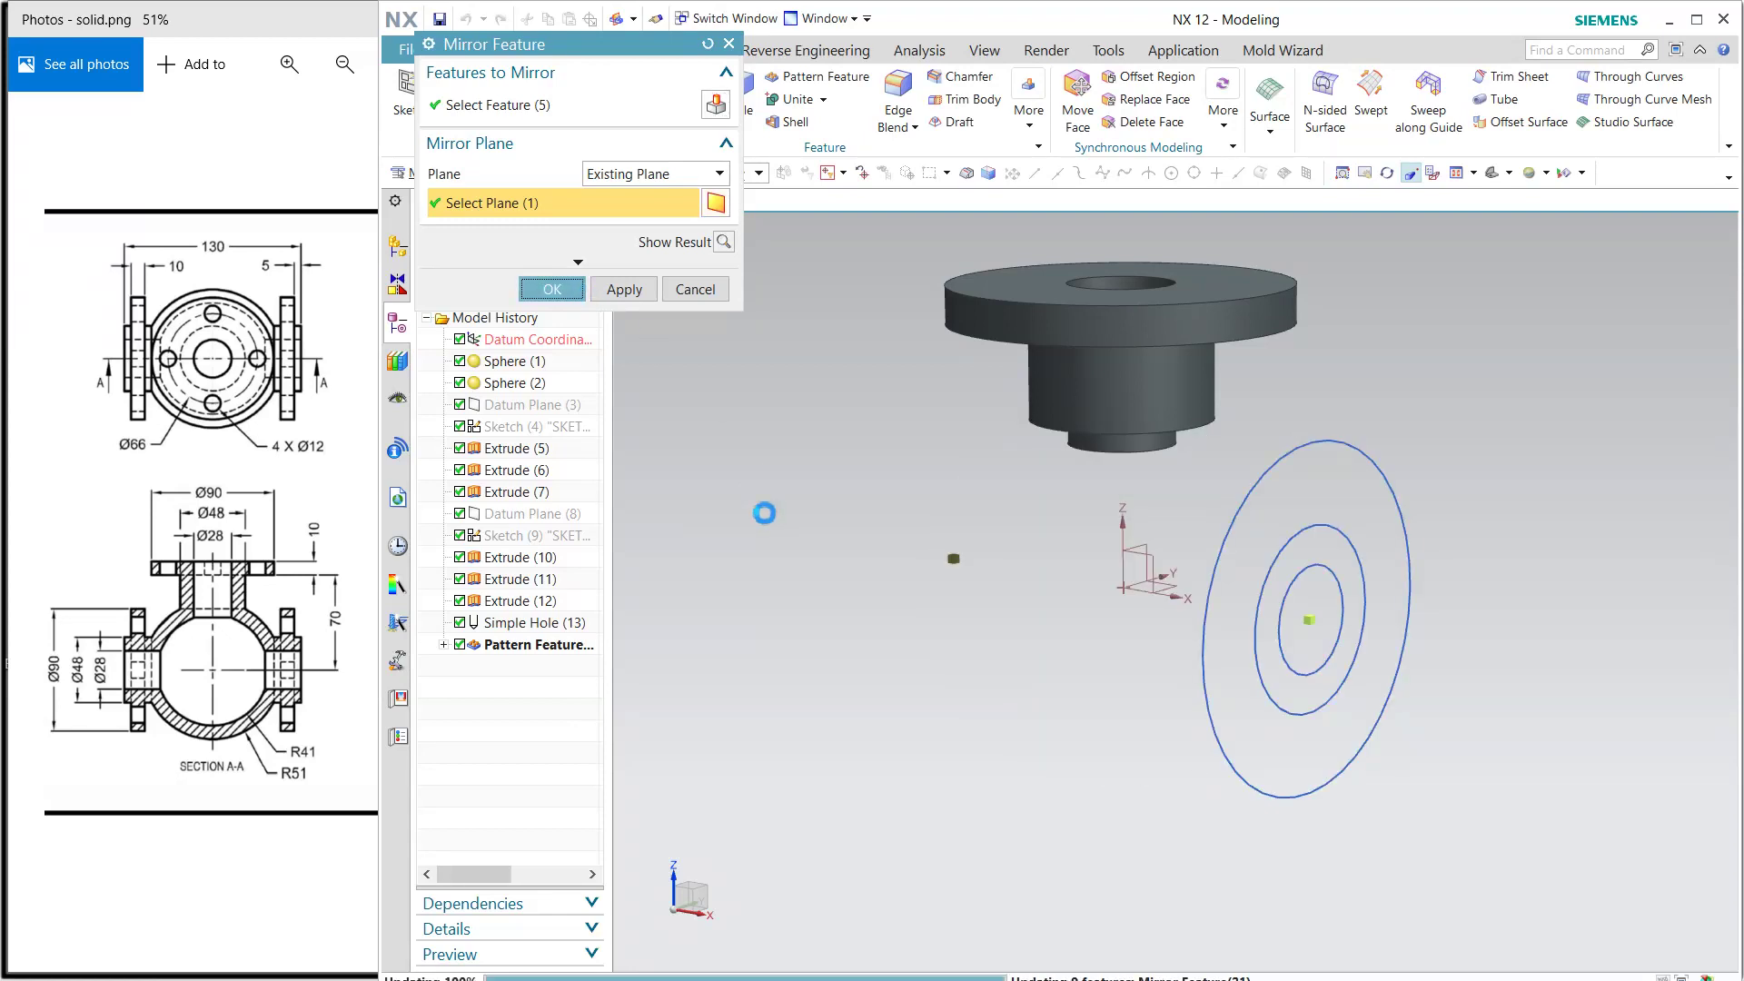
{"action": "middle_click_drag", "start_coordinate": [763, 516], "coordinate": [853, 573]}
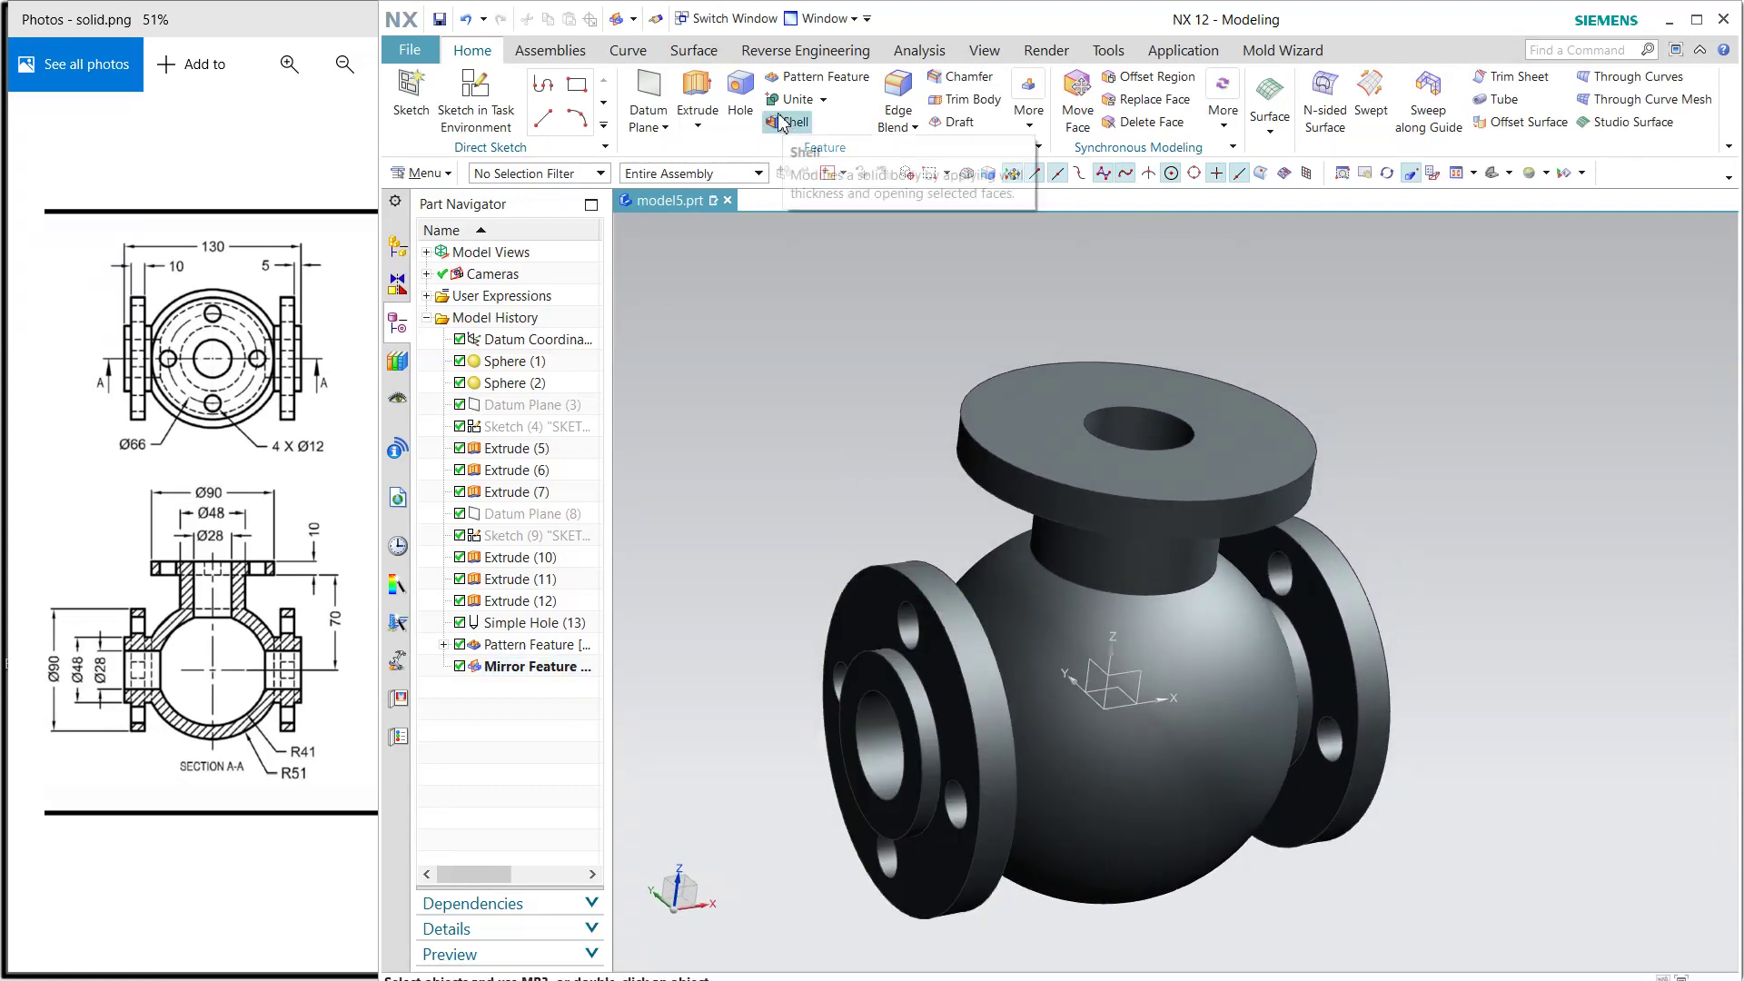
Sketch a hole point on the top flange face, on the Y axis and dimensioned 33 mm from centre.
{"action": "left_click", "coordinate": [741, 95]}
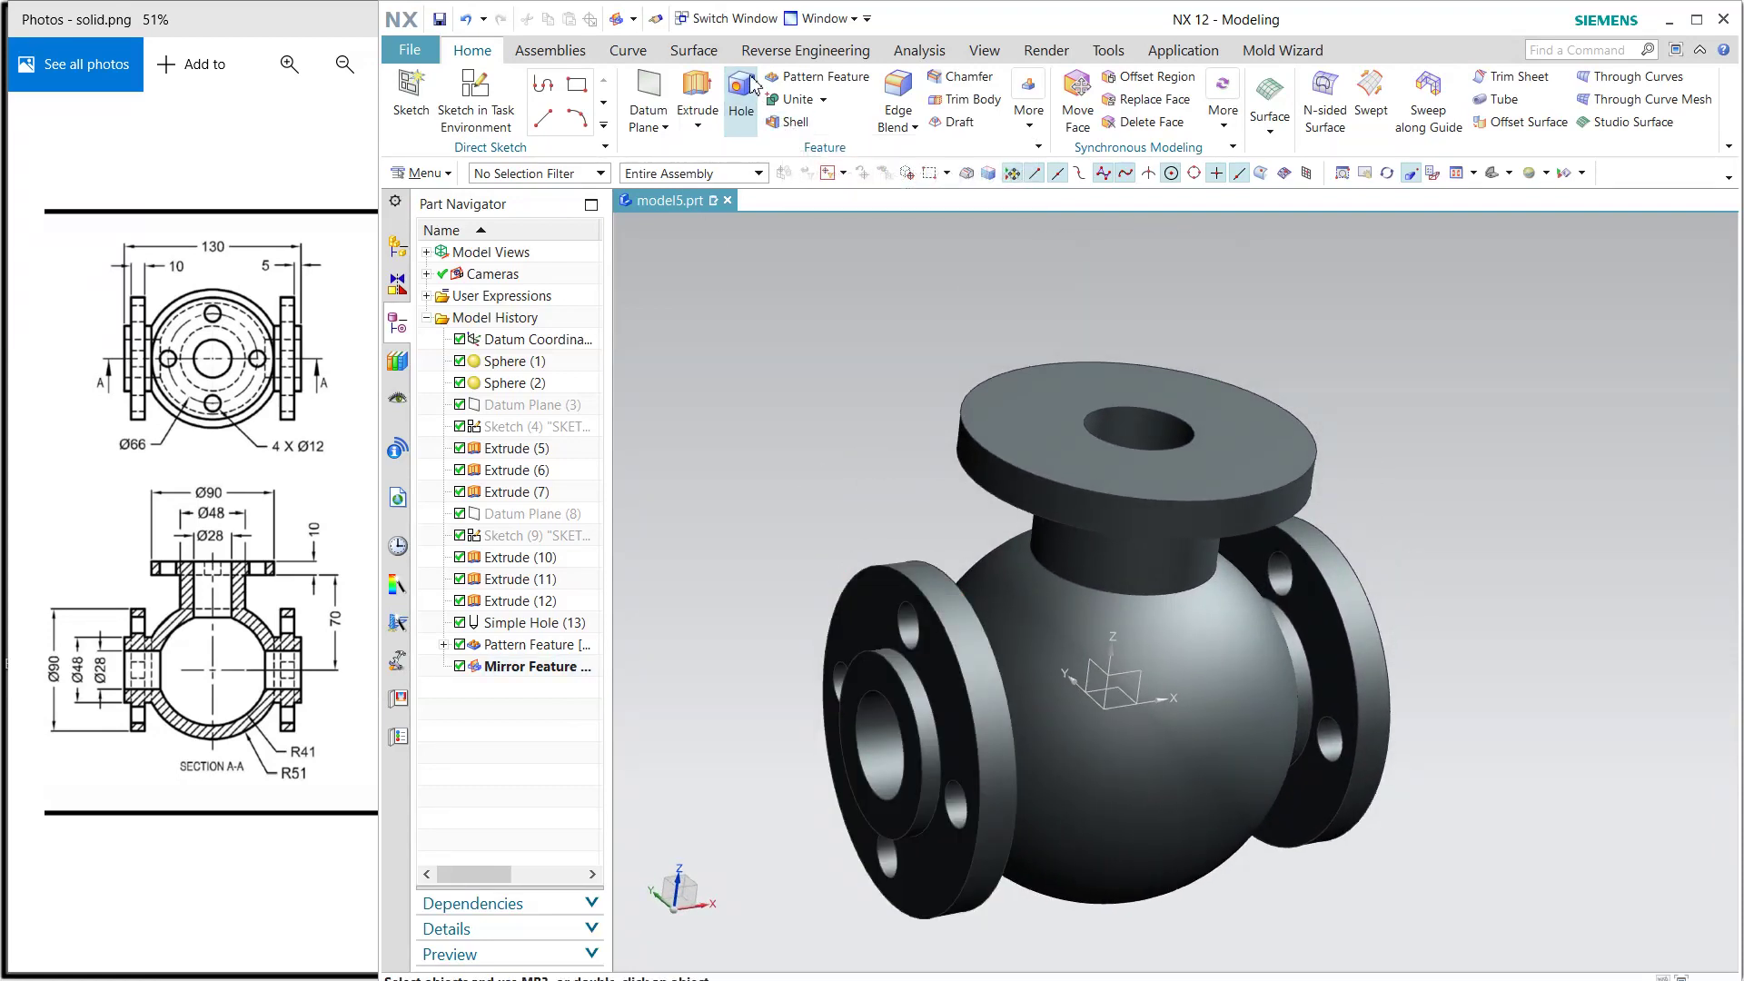
{"action": "left_click", "coordinate": [1059, 385]}
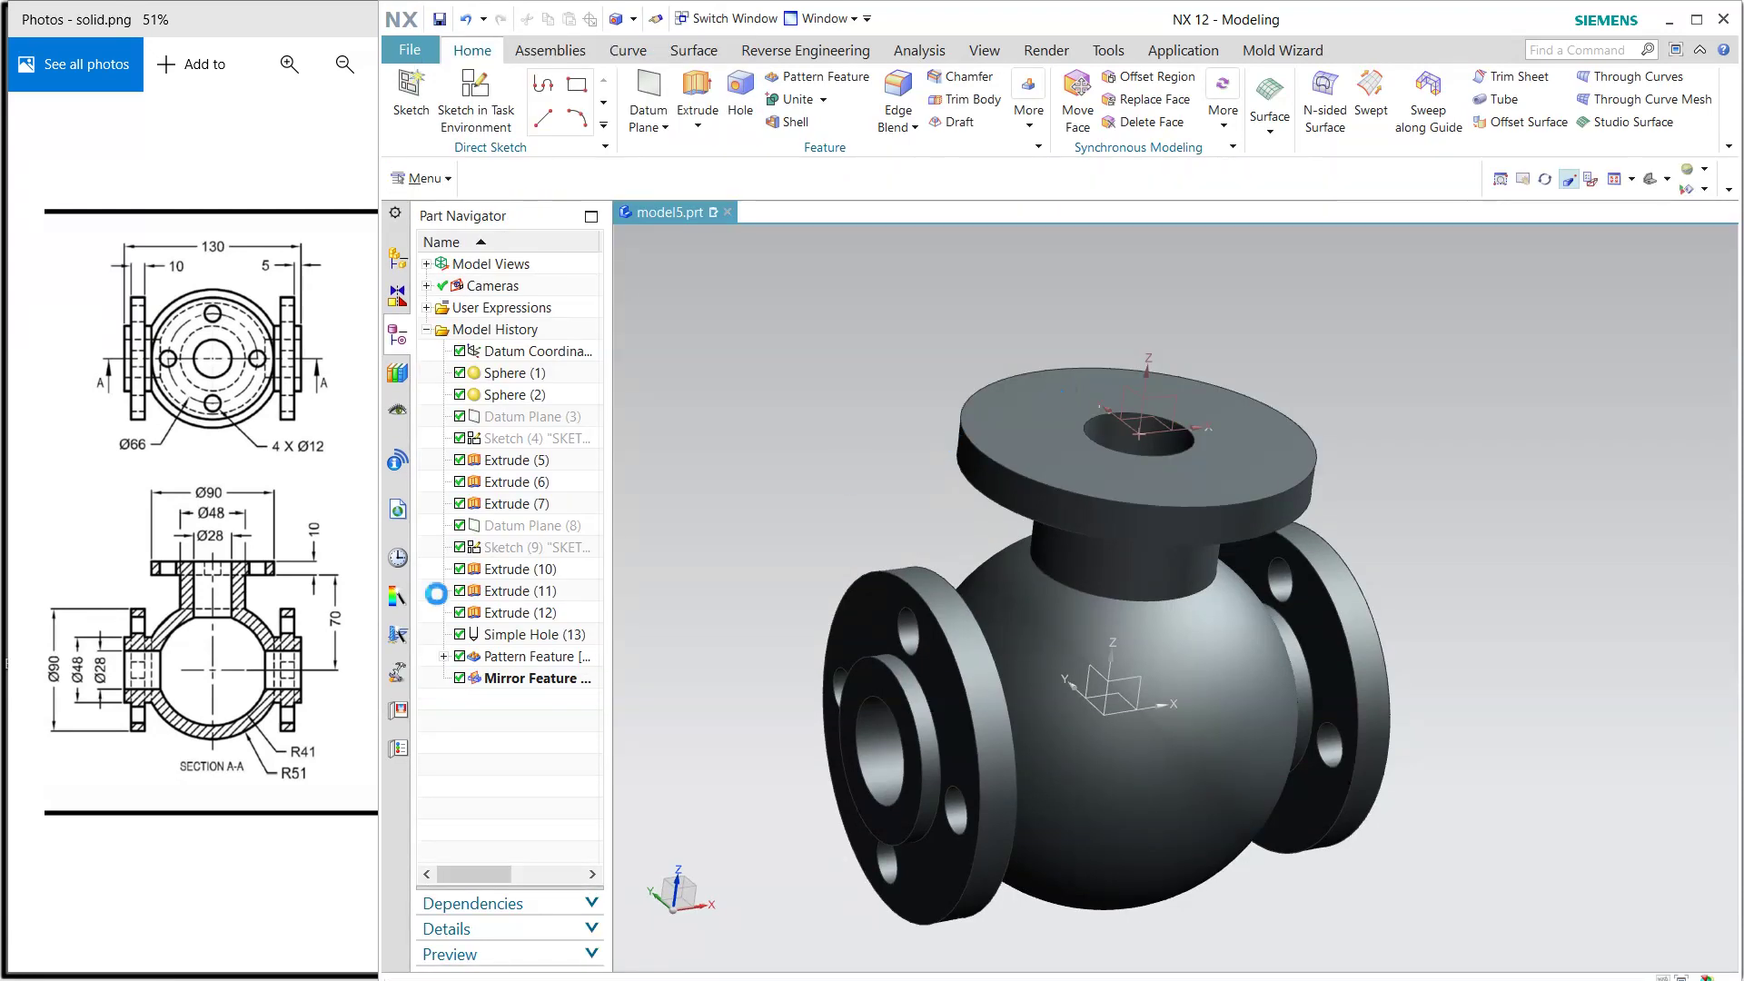
{"action": "left_click", "coordinate": [373, 672]}
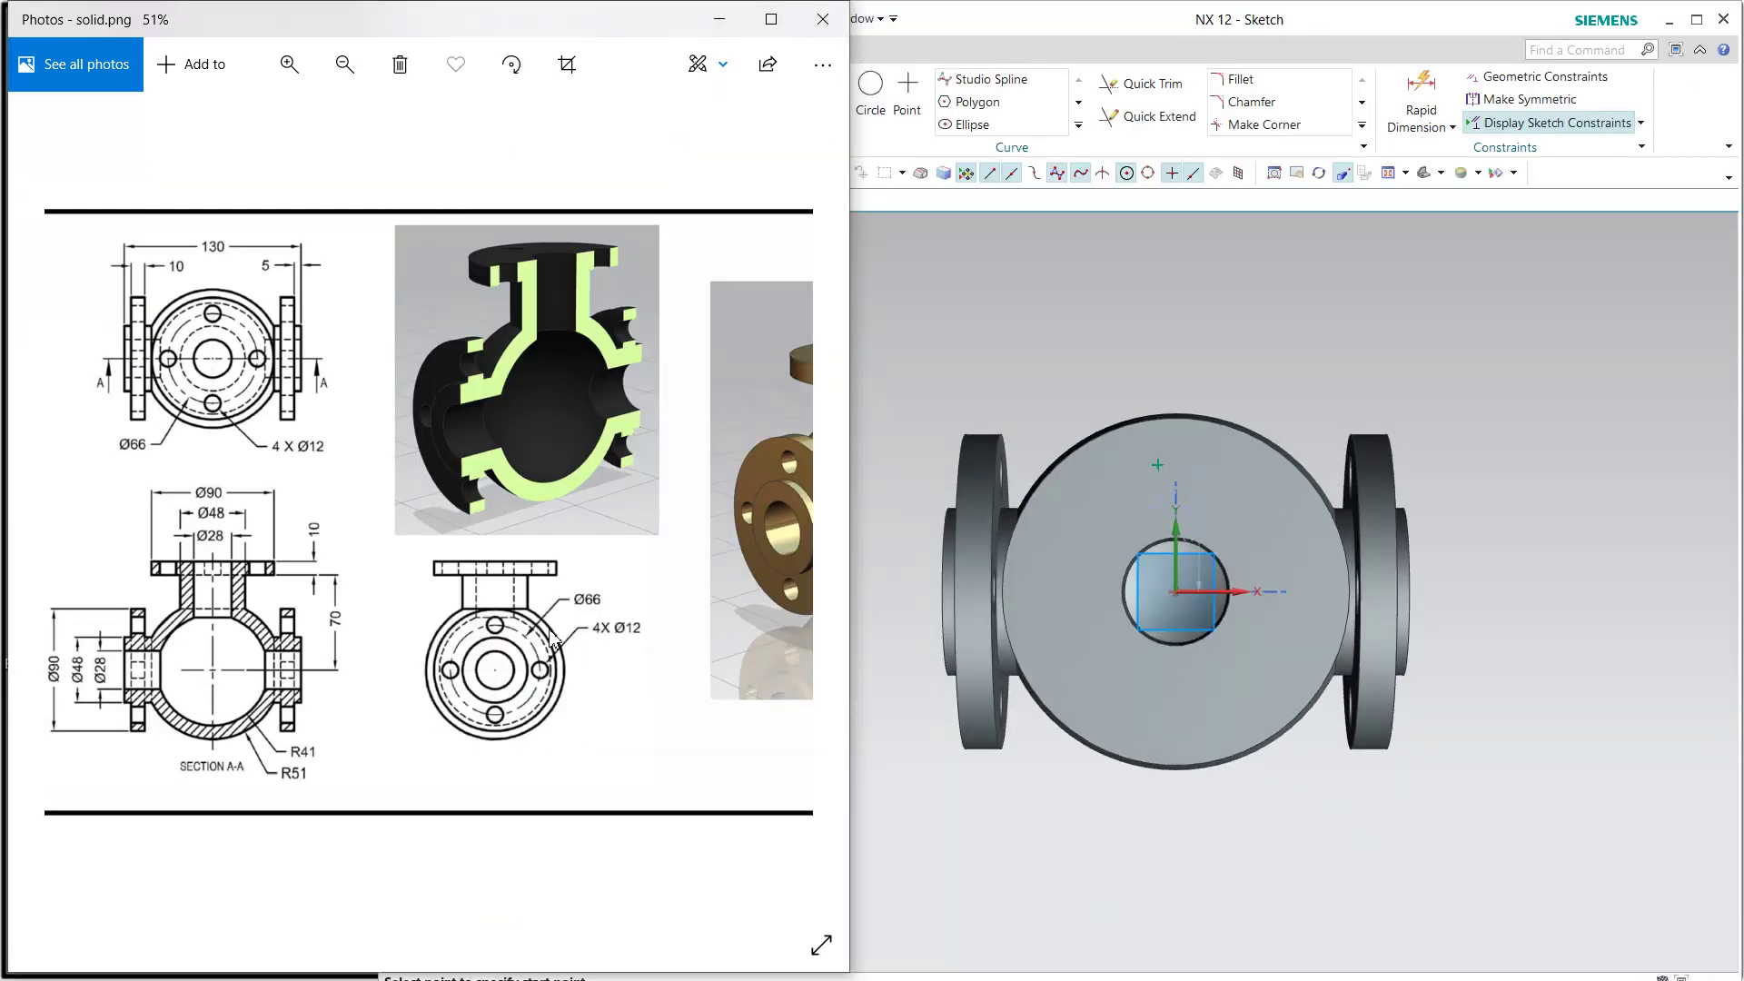
{"action": "left_click", "coordinate": [1164, 27]}
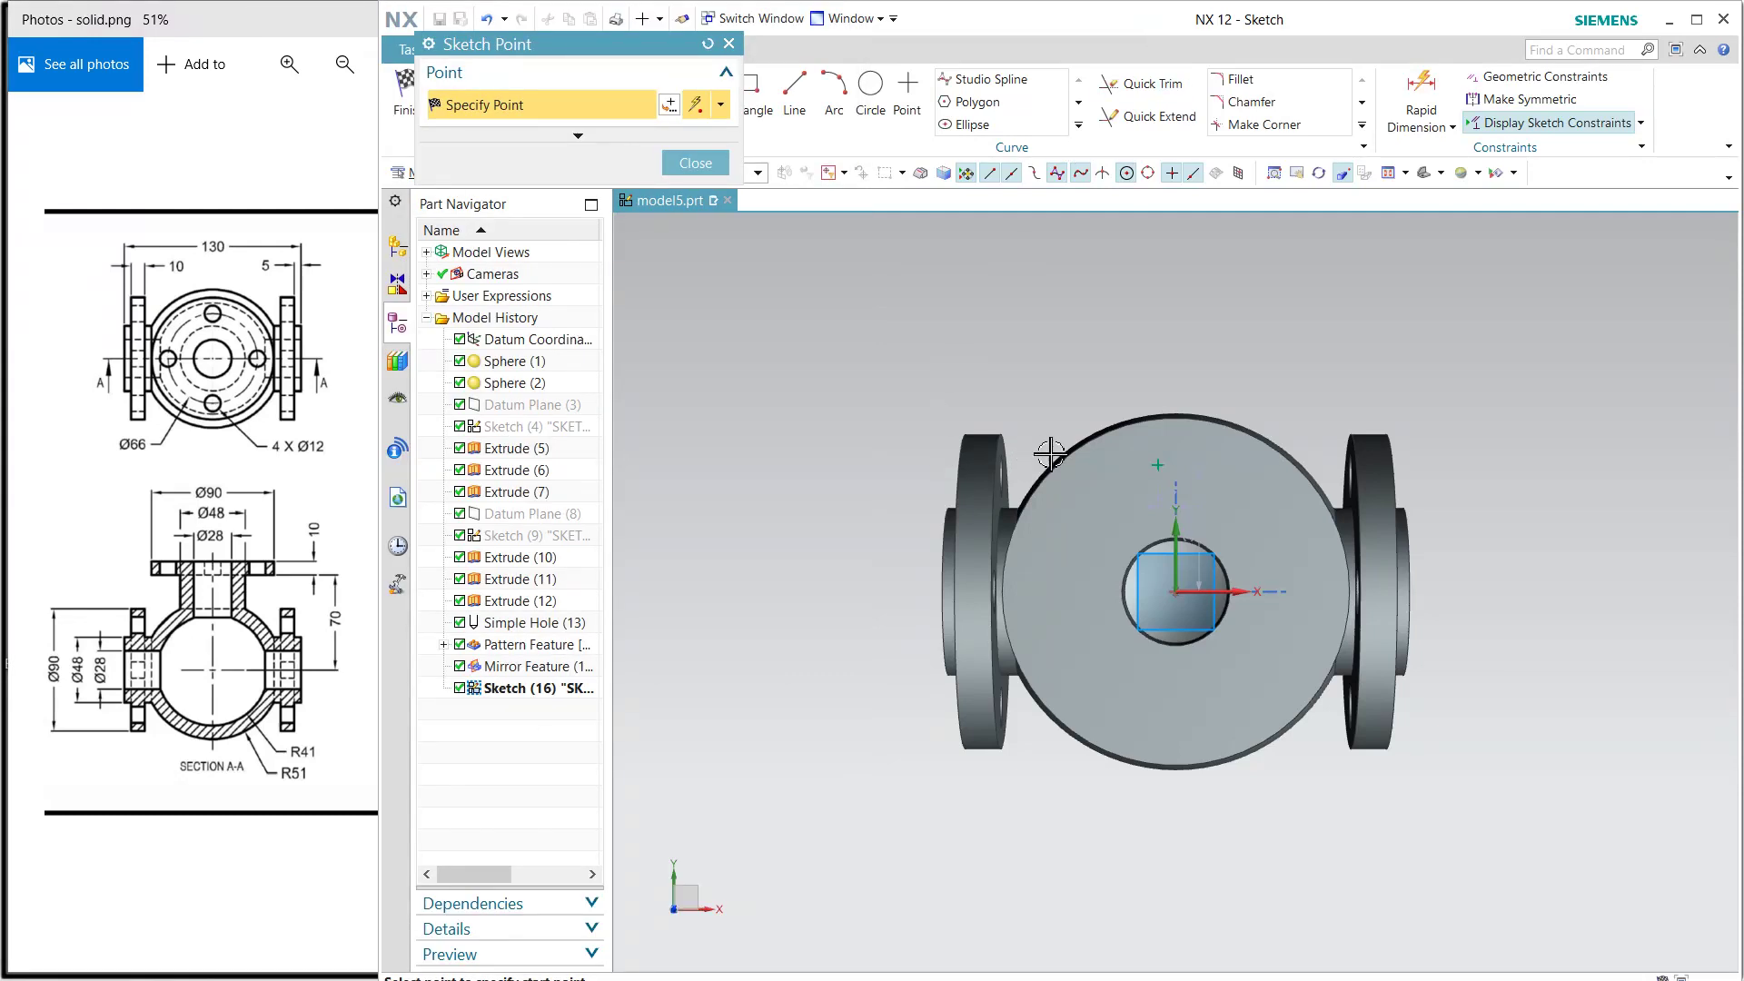
{"action": "key", "text": "Escape"}
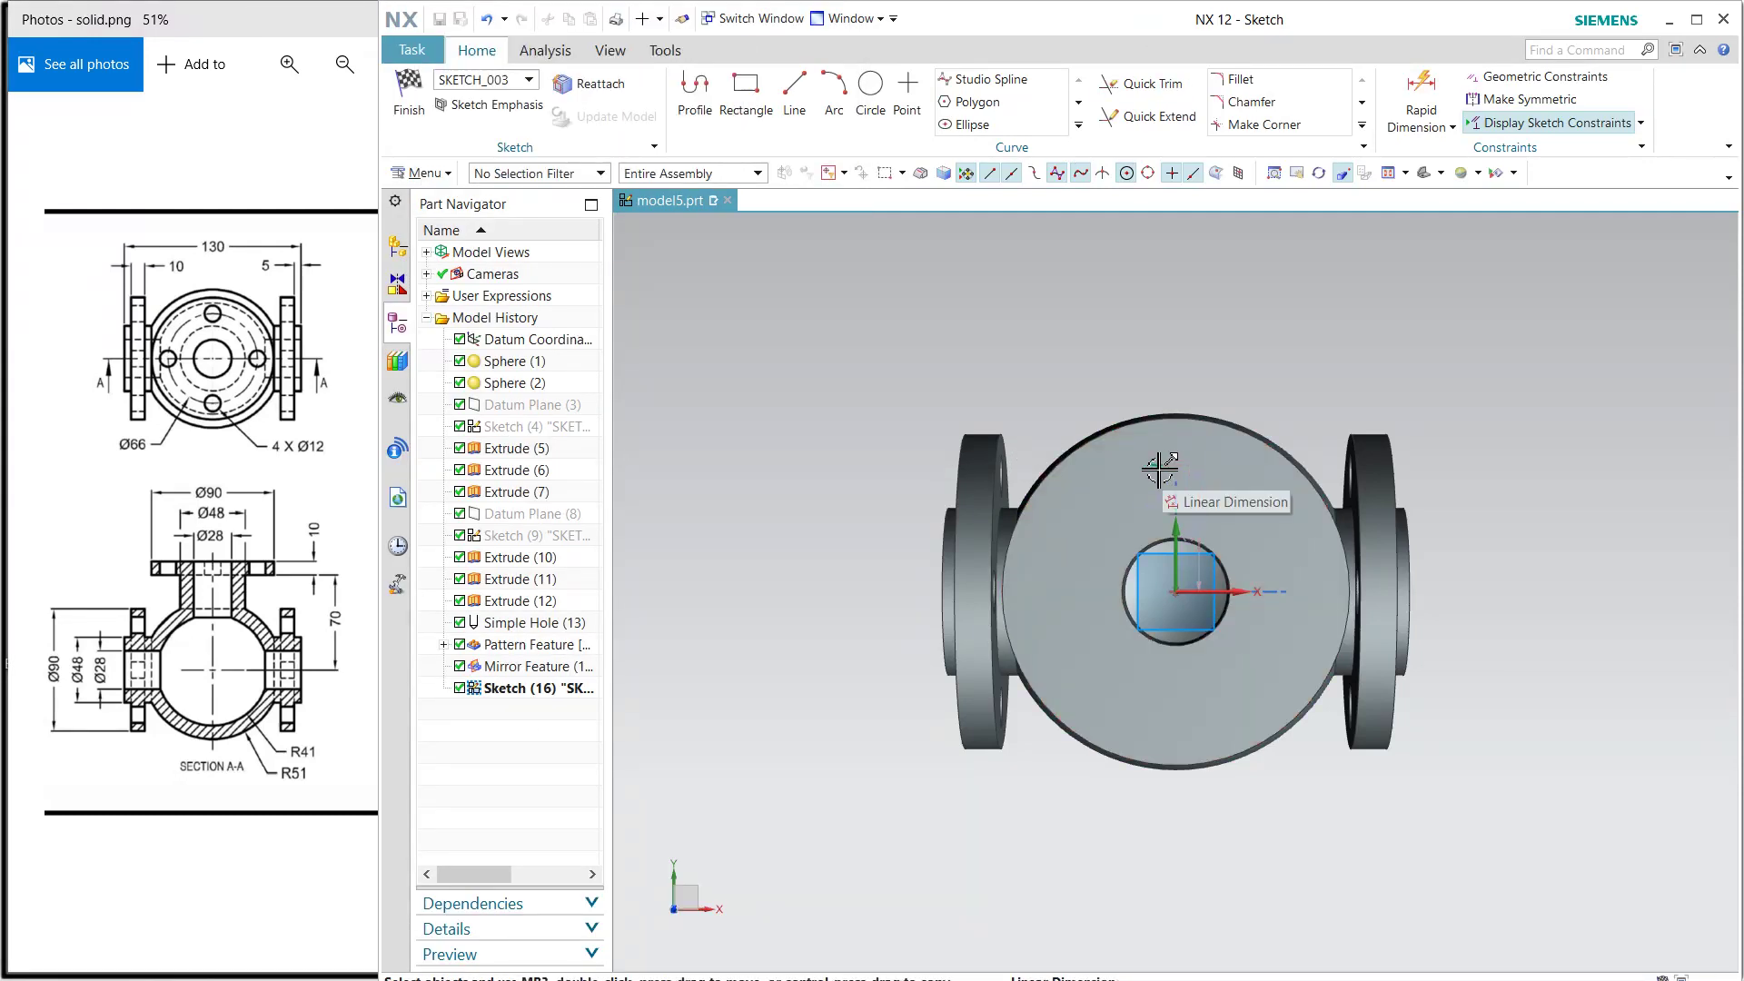
{"action": "left_click", "coordinate": [1173, 502]}
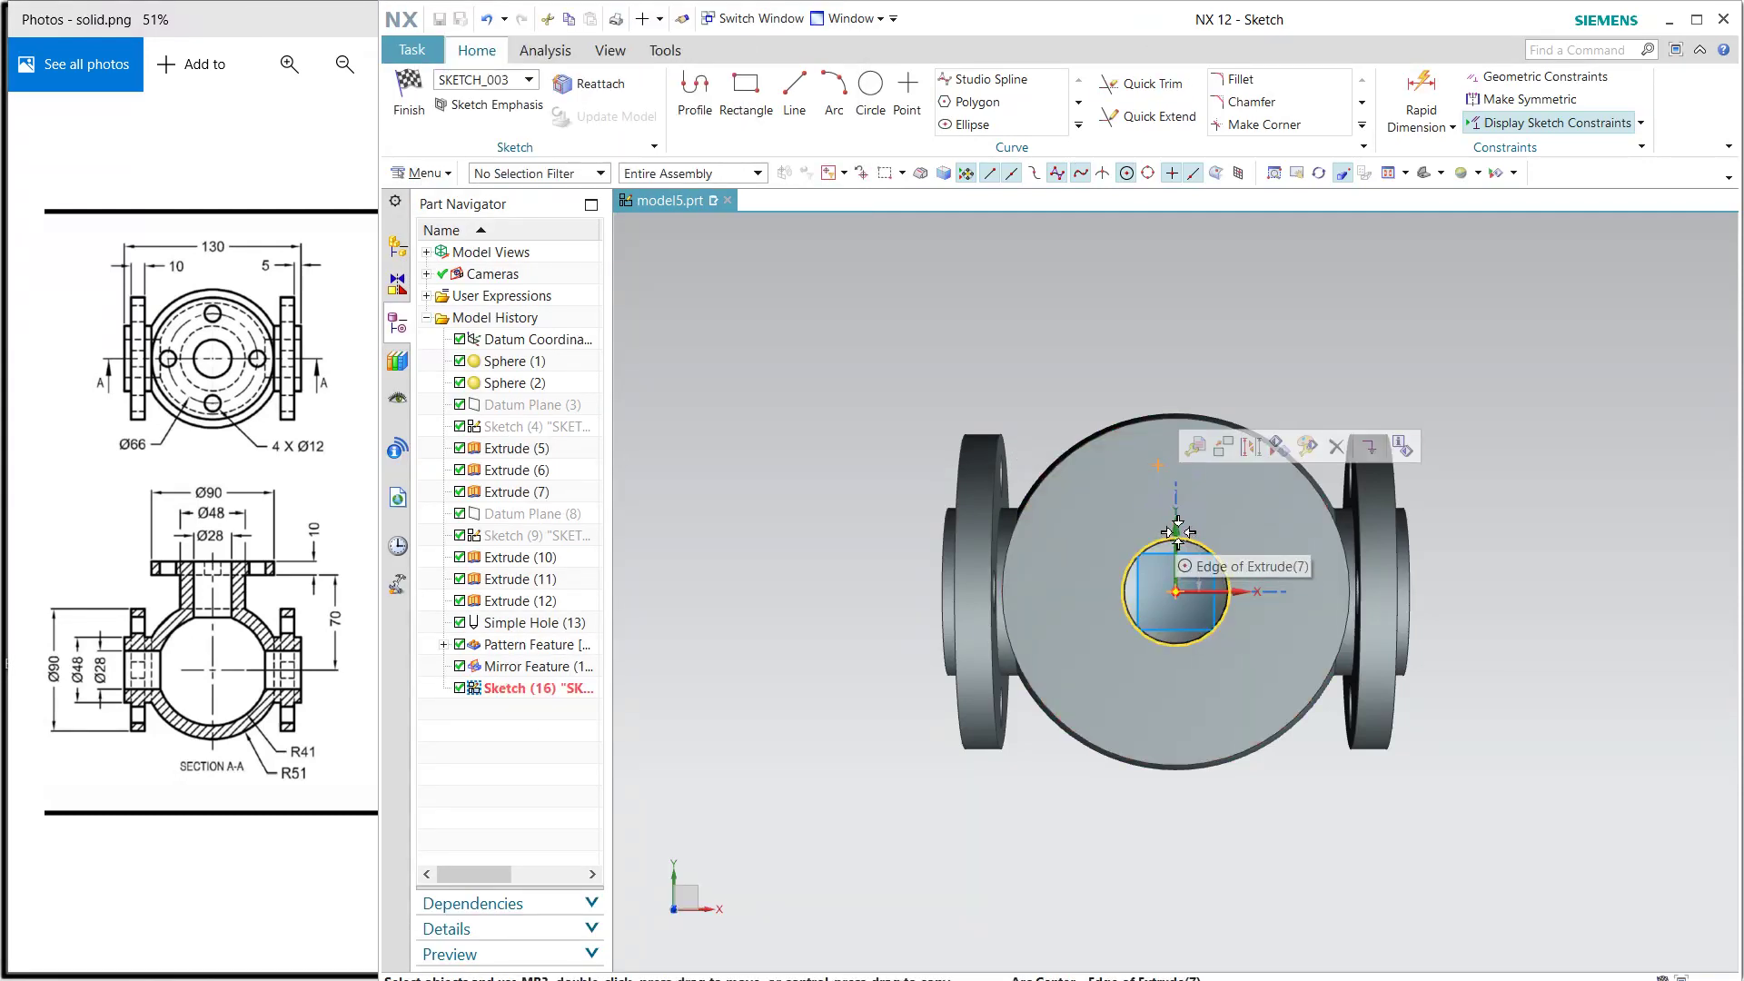
{"action": "left_click", "coordinate": [1177, 525]}
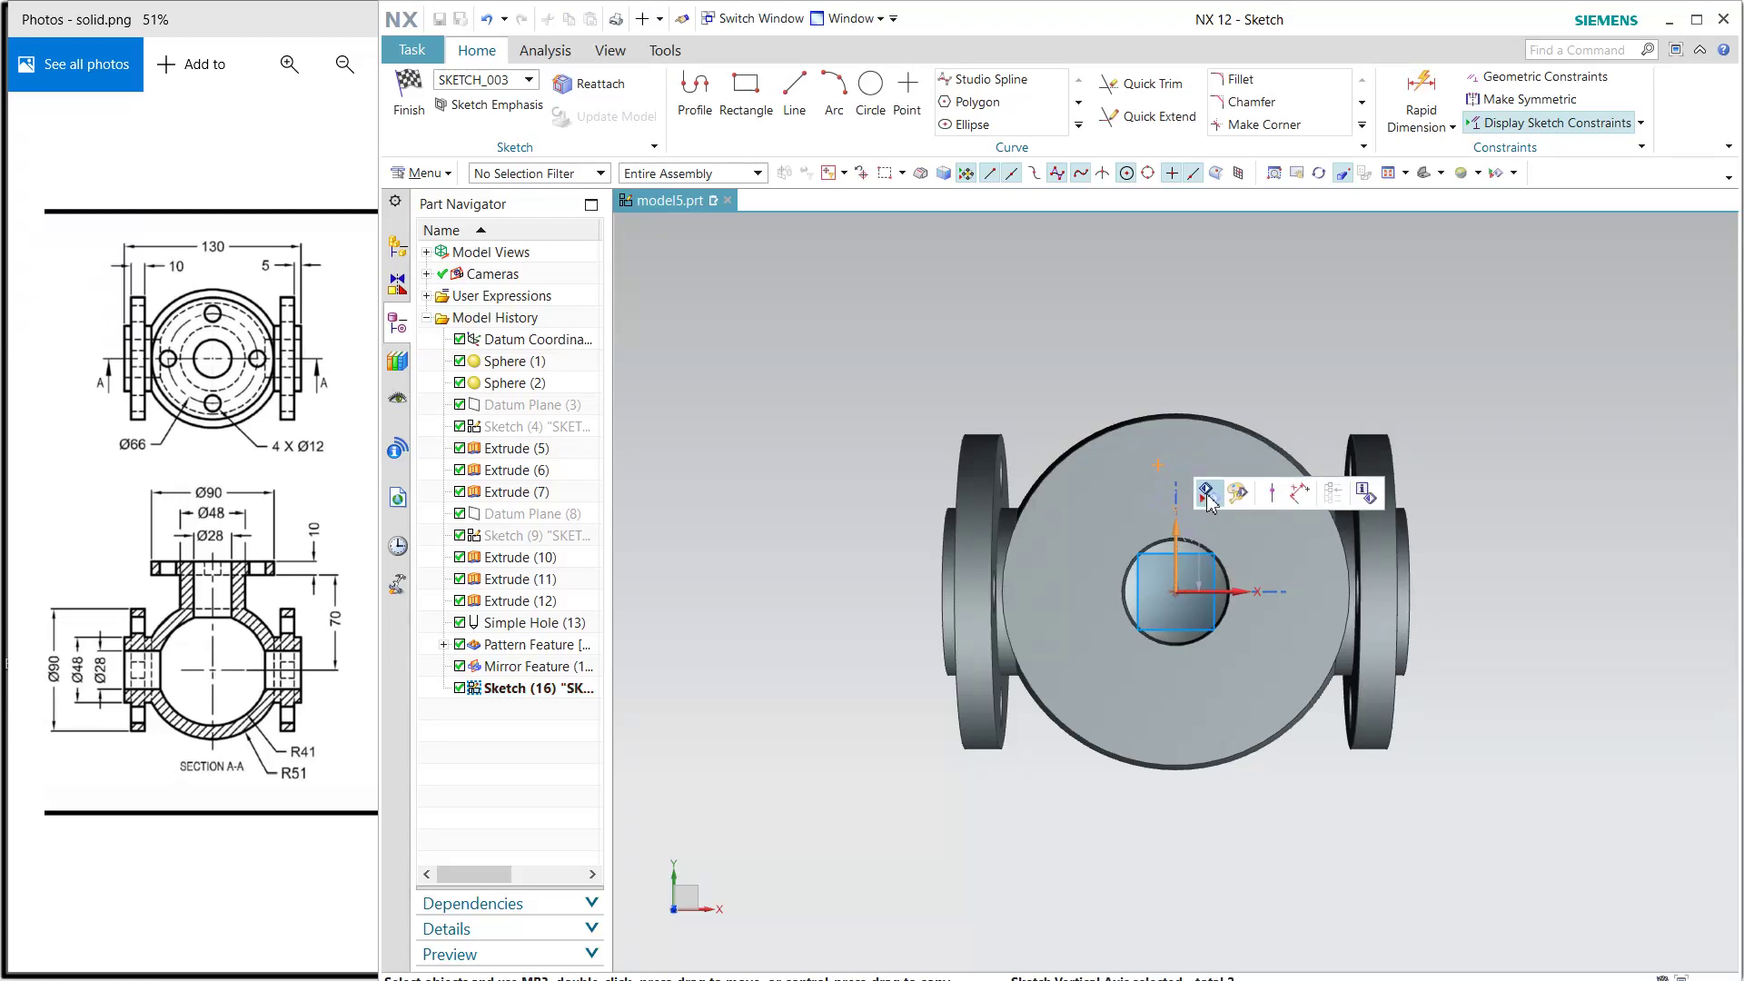
{"action": "left_click", "coordinate": [1290, 495]}
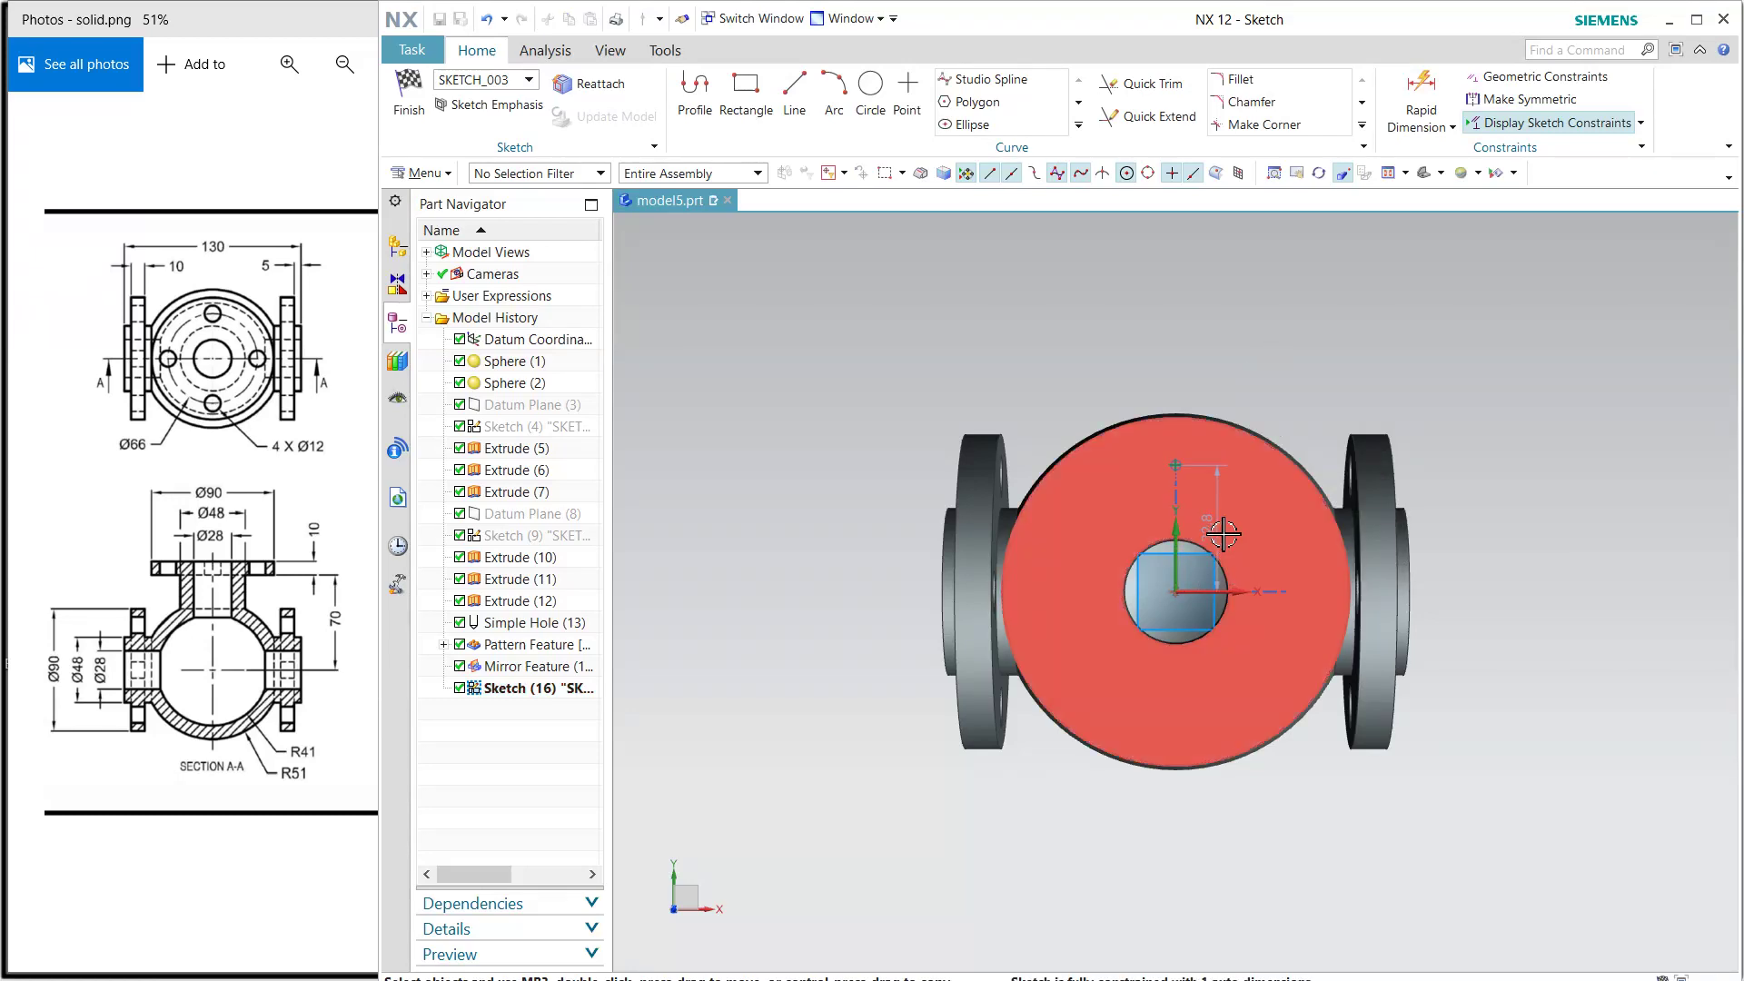
{"action": "key", "text": "d"}
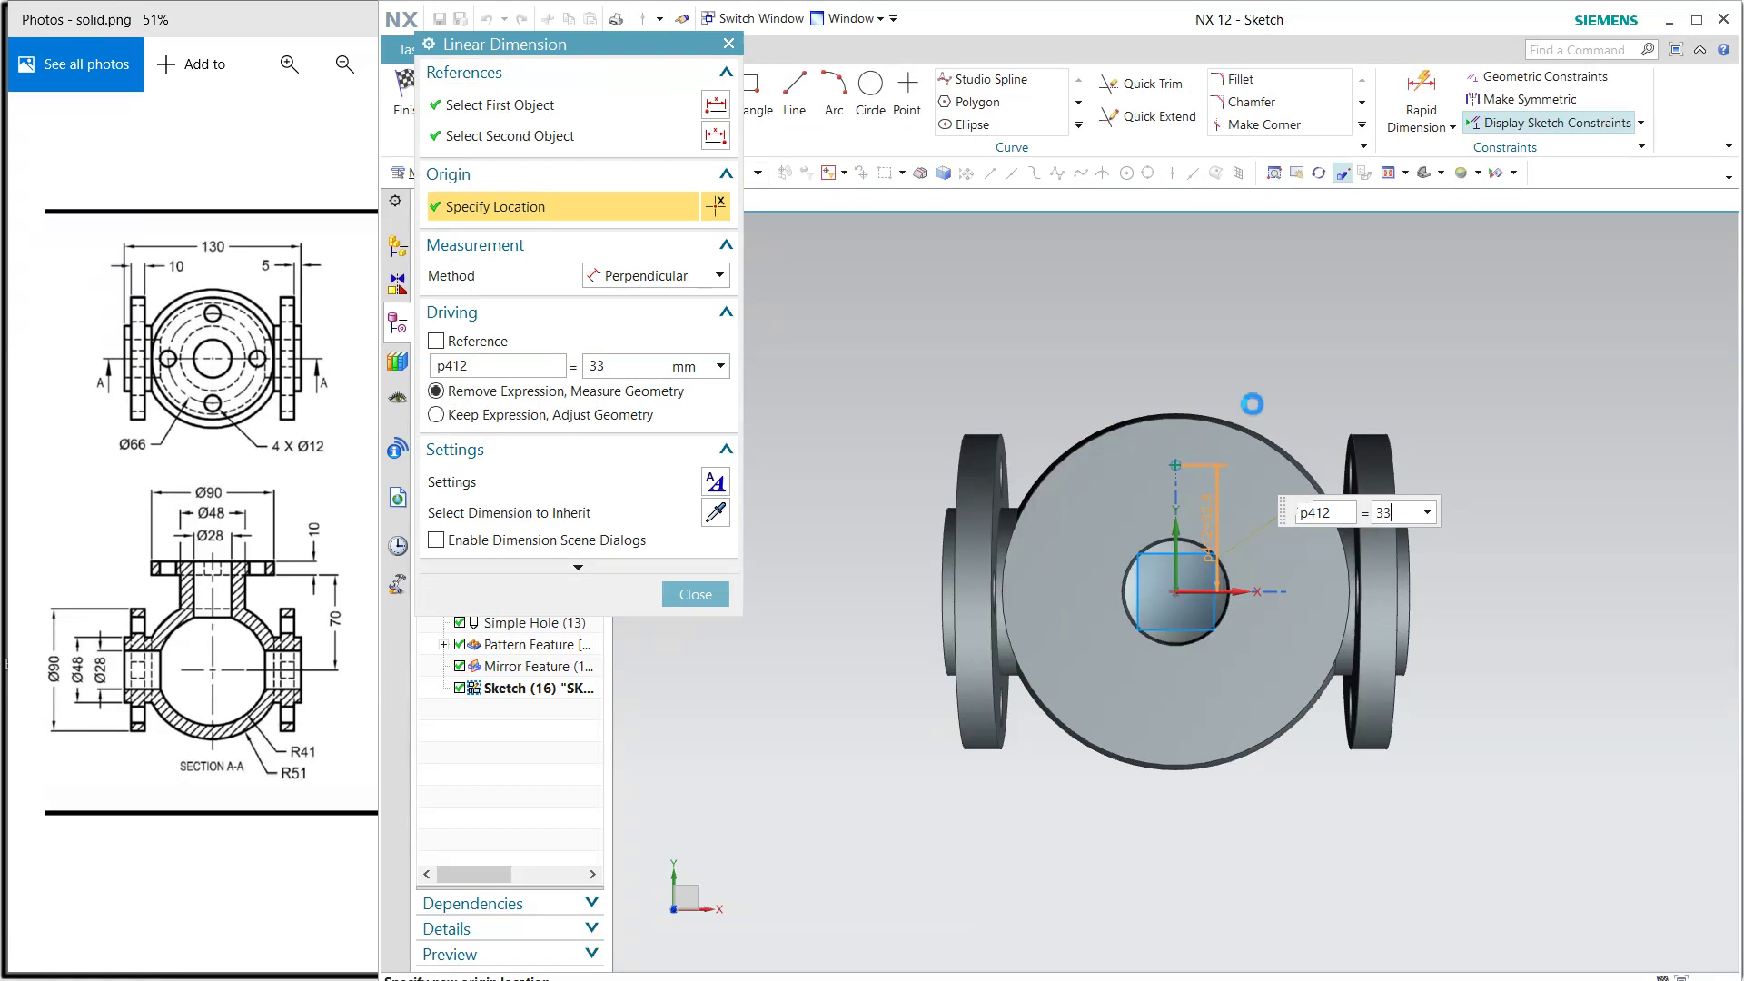
{"action": "left_click", "coordinate": [722, 595]}
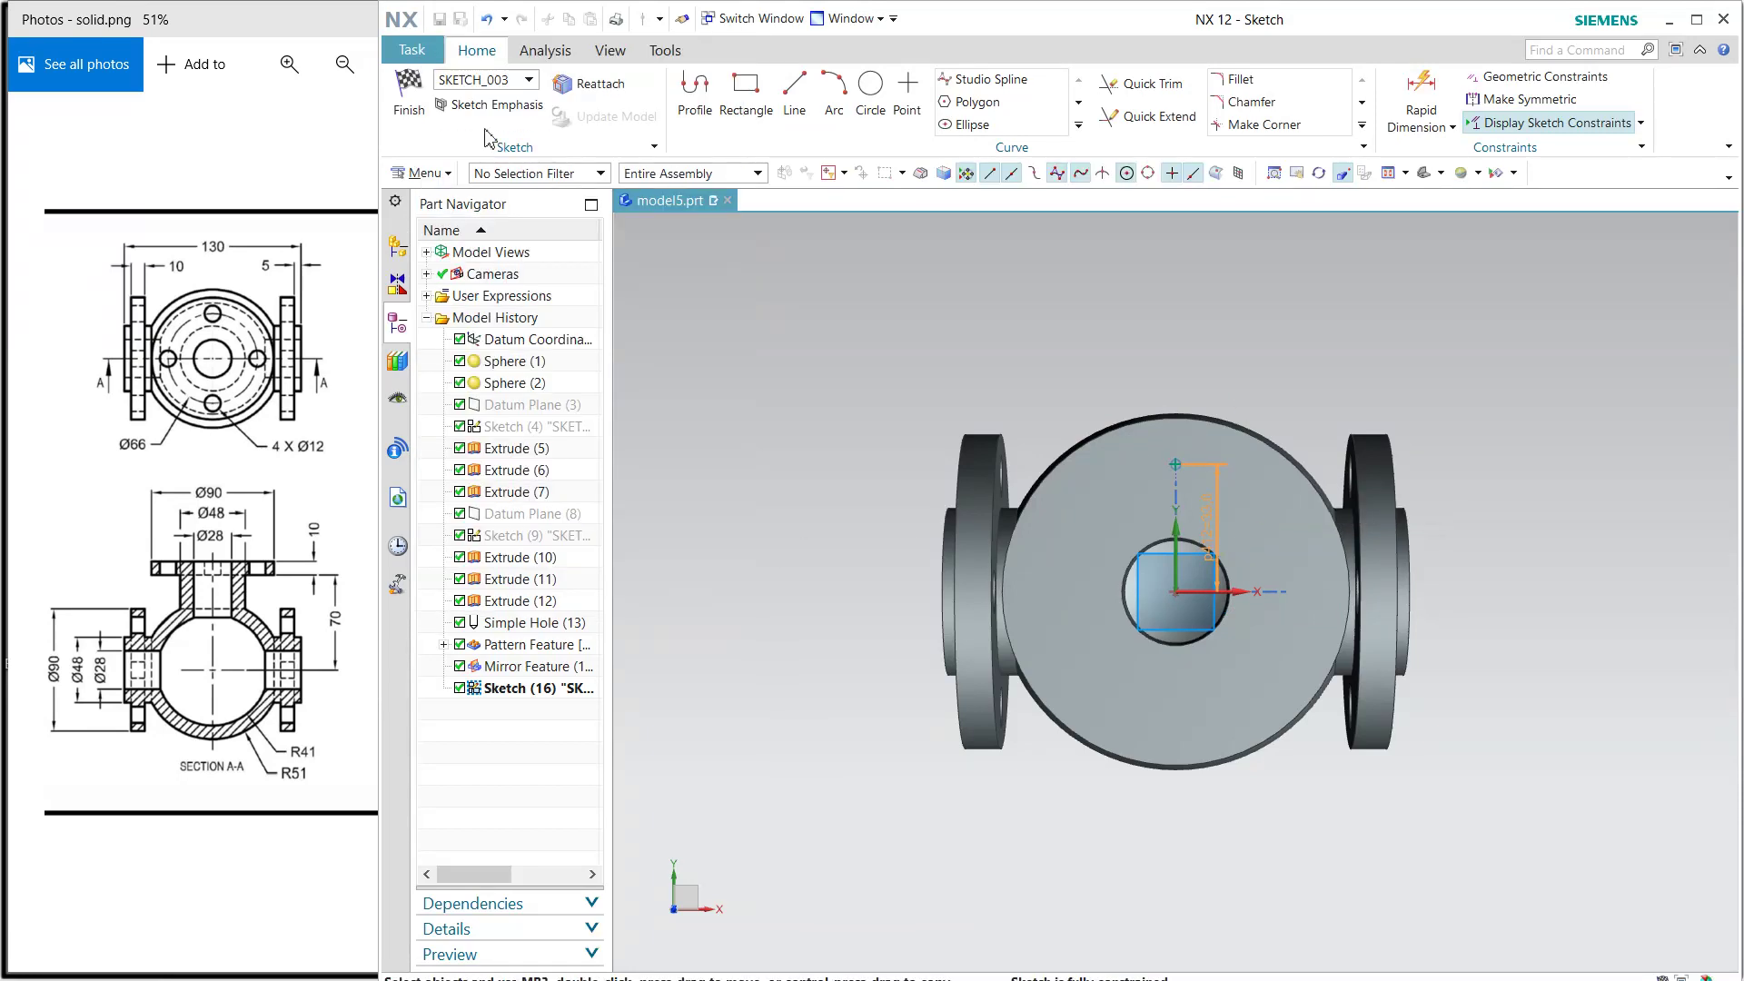
{"action": "left_click", "coordinate": [409, 95]}
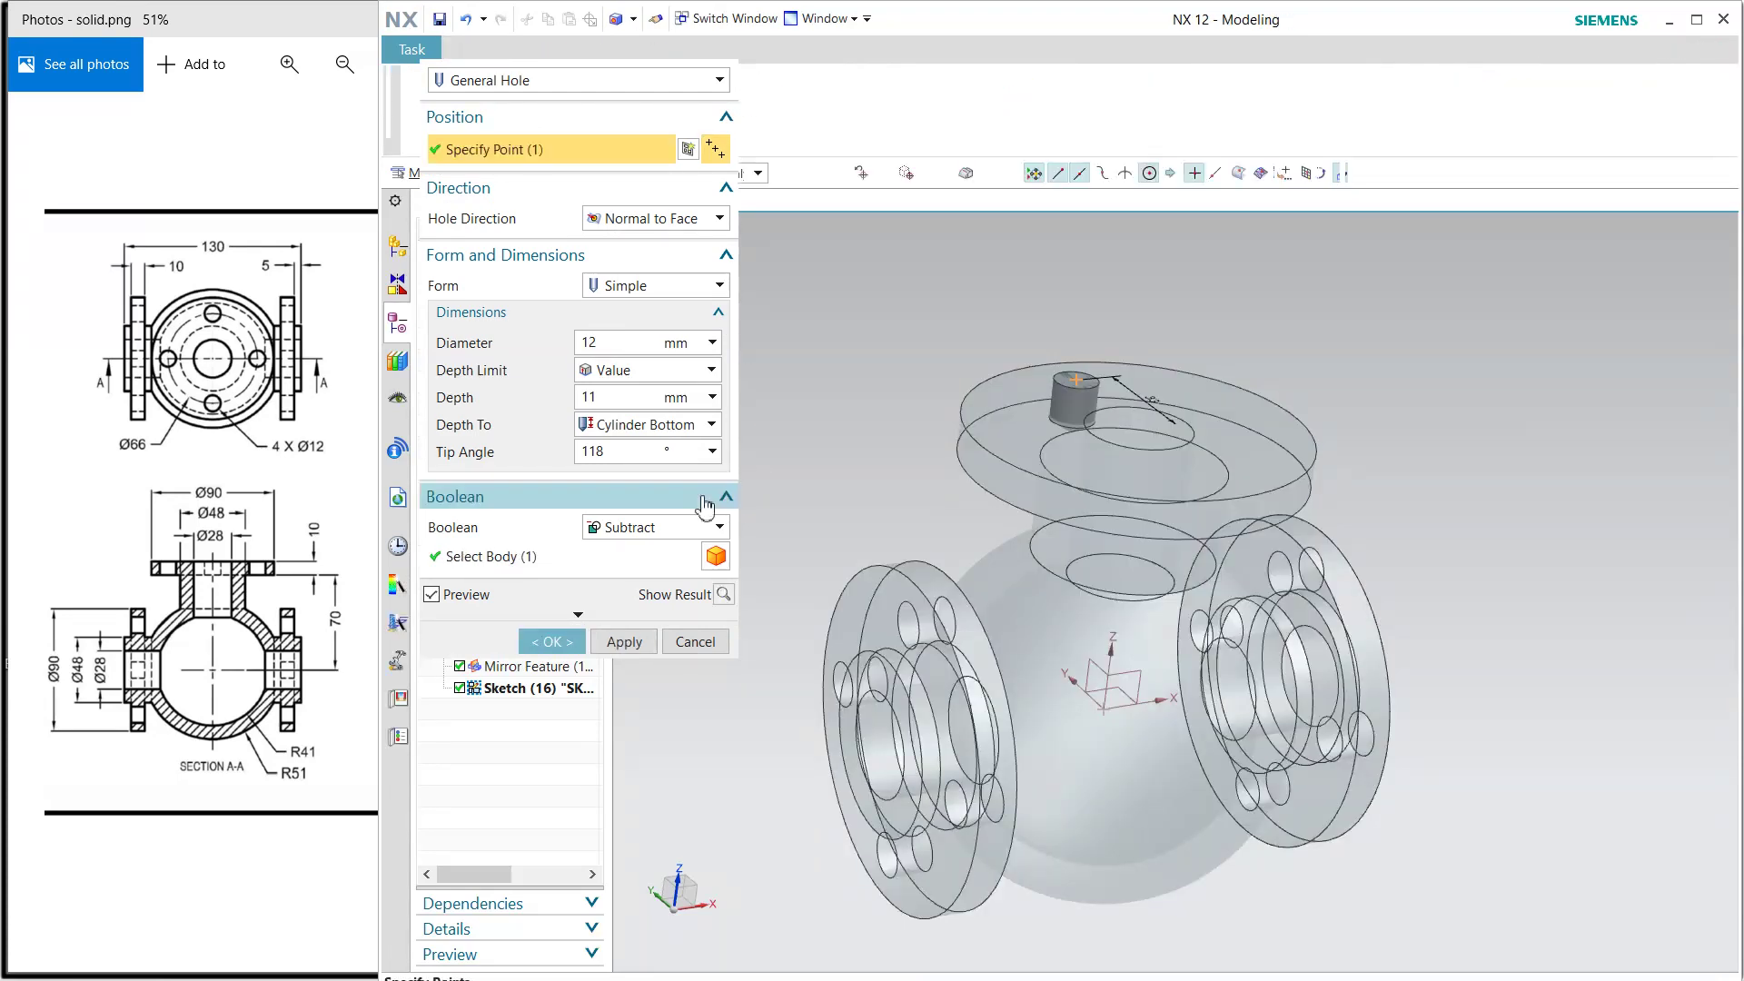
Create the Ø12 top-flange hole and circular-pattern it into four holes around the flange centre.
{"action": "left_click", "coordinate": [553, 641]}
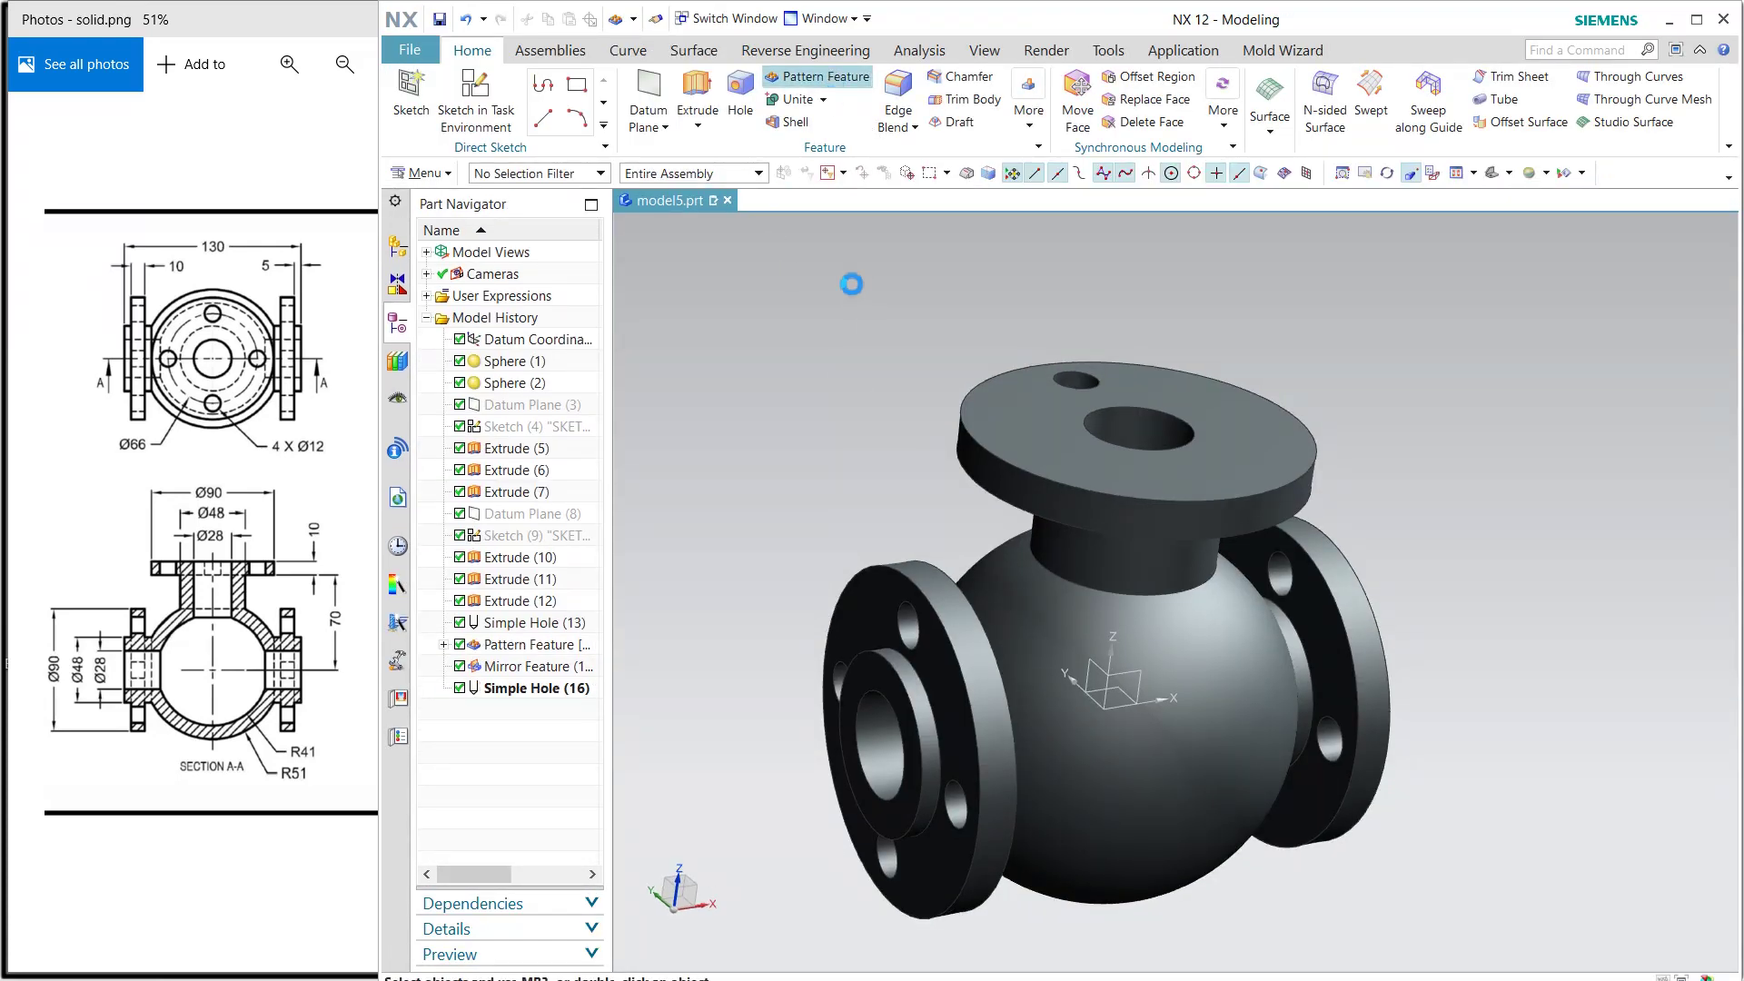
{"action": "left_click", "coordinate": [1076, 380]}
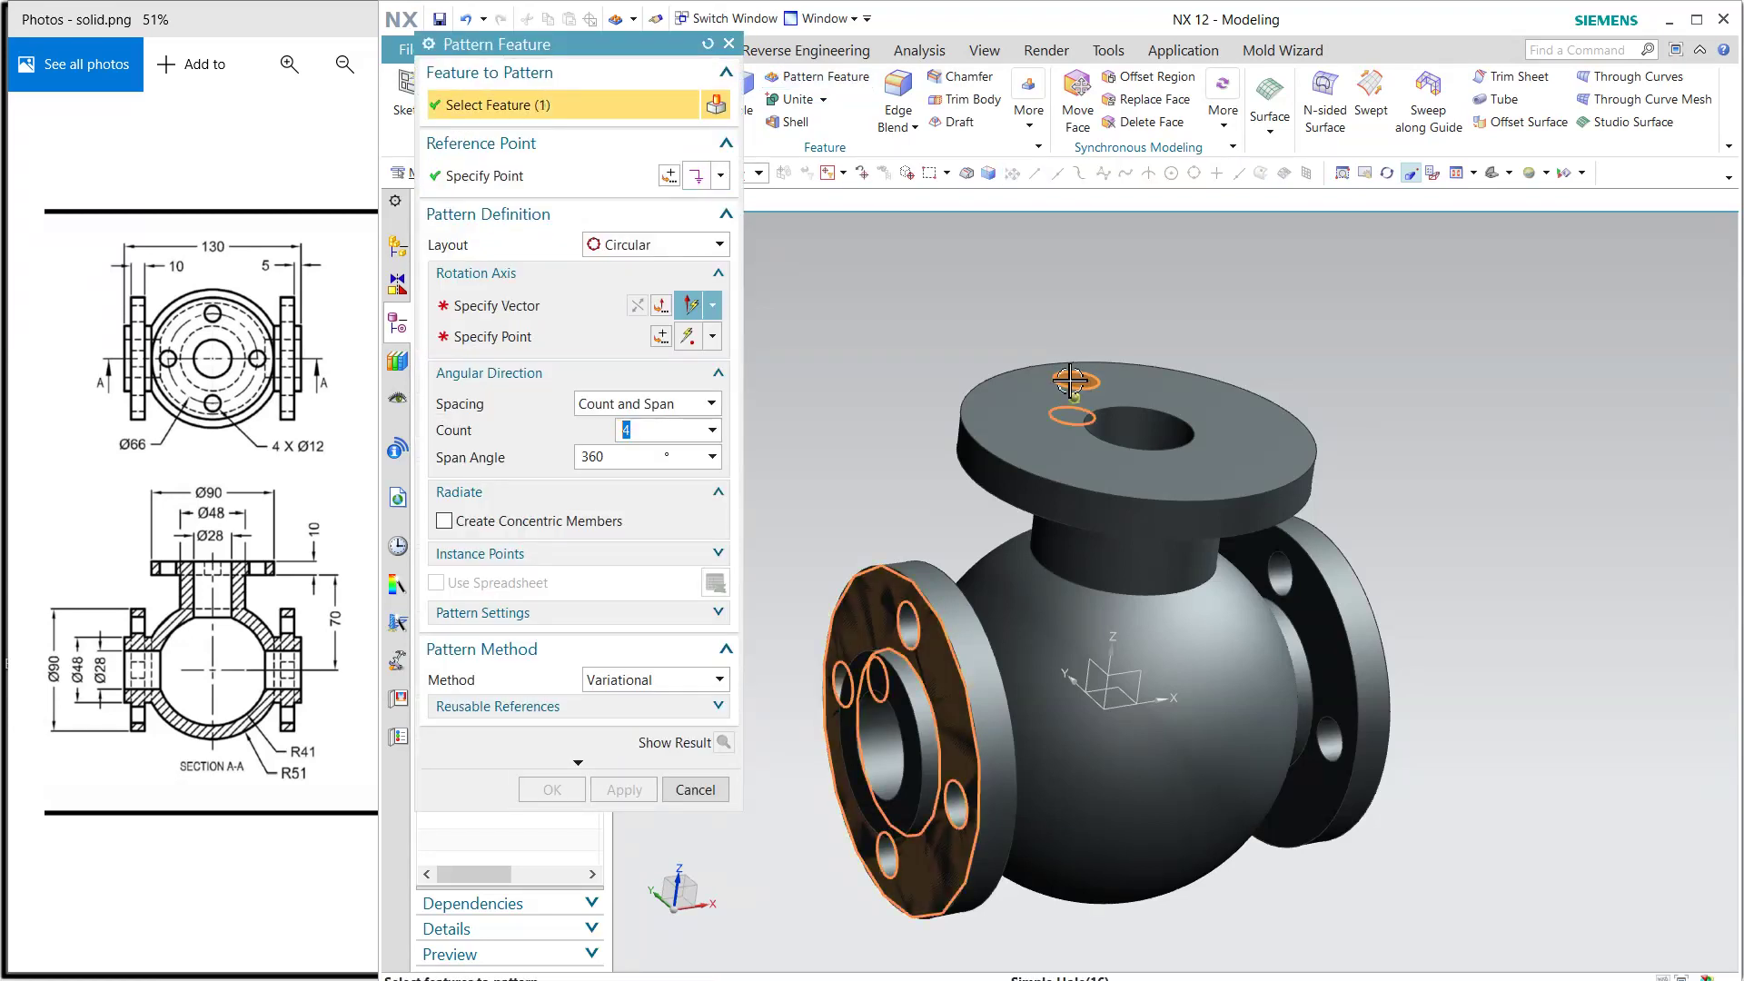
{"action": "left_click", "coordinate": [553, 318]}
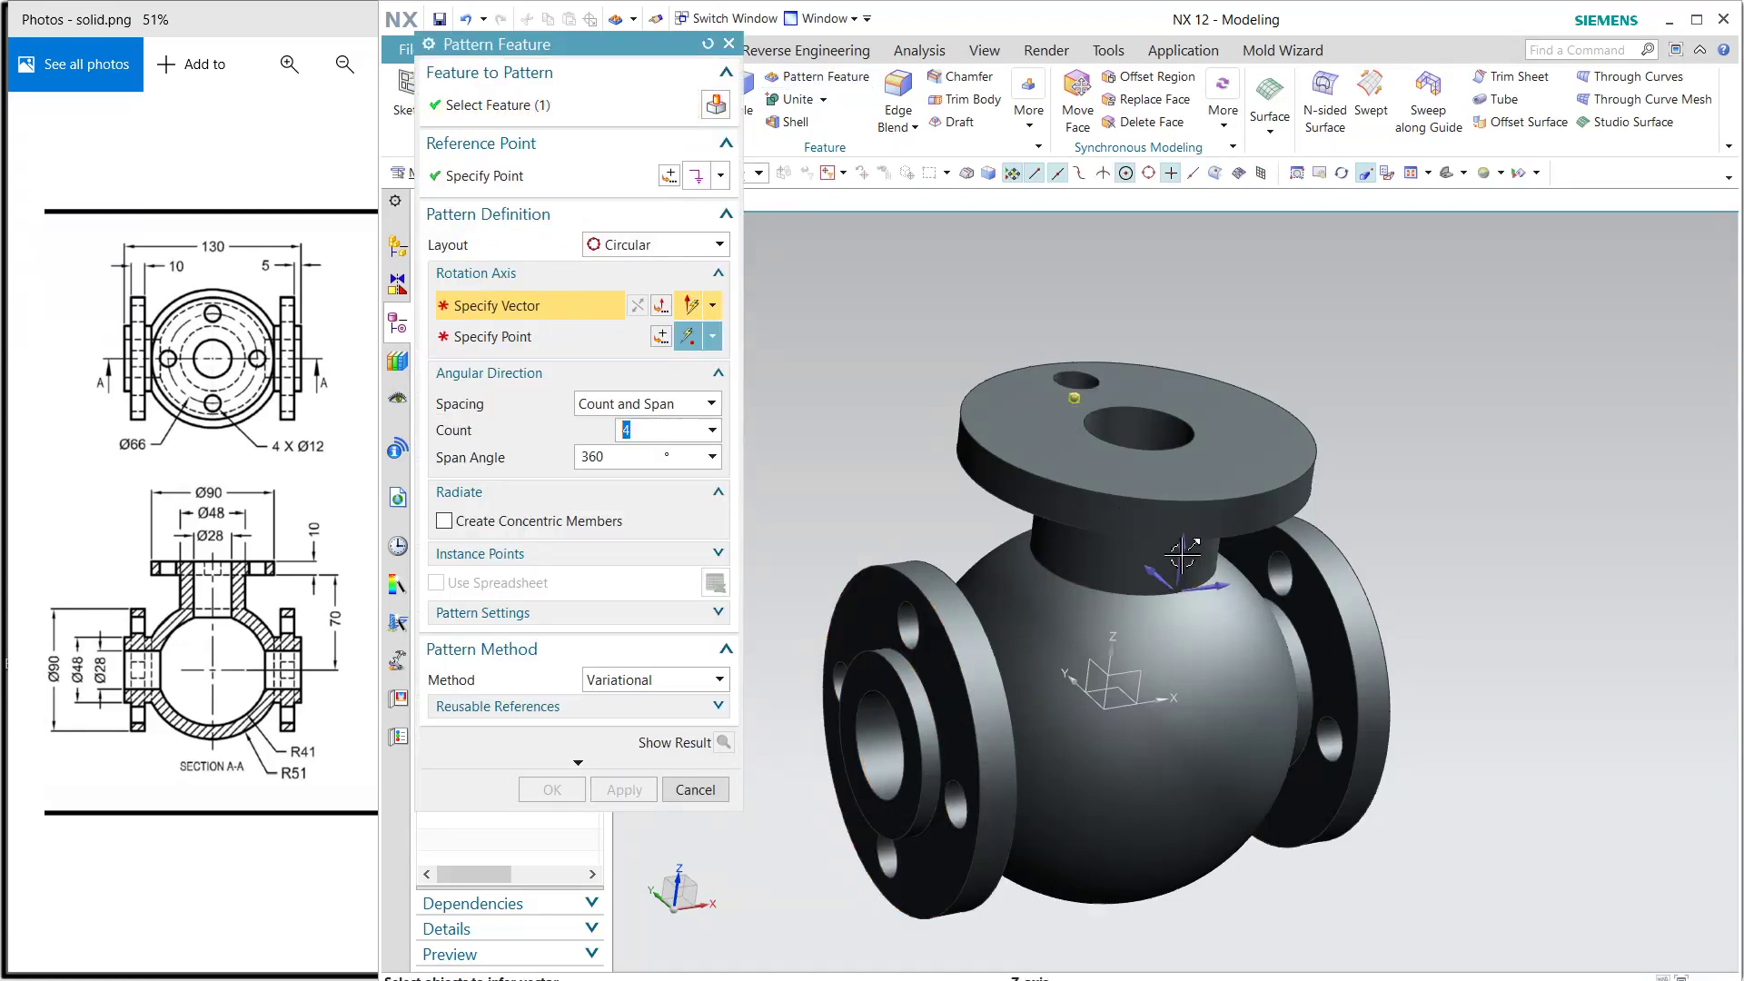
{"action": "left_click", "coordinate": [1123, 456]}
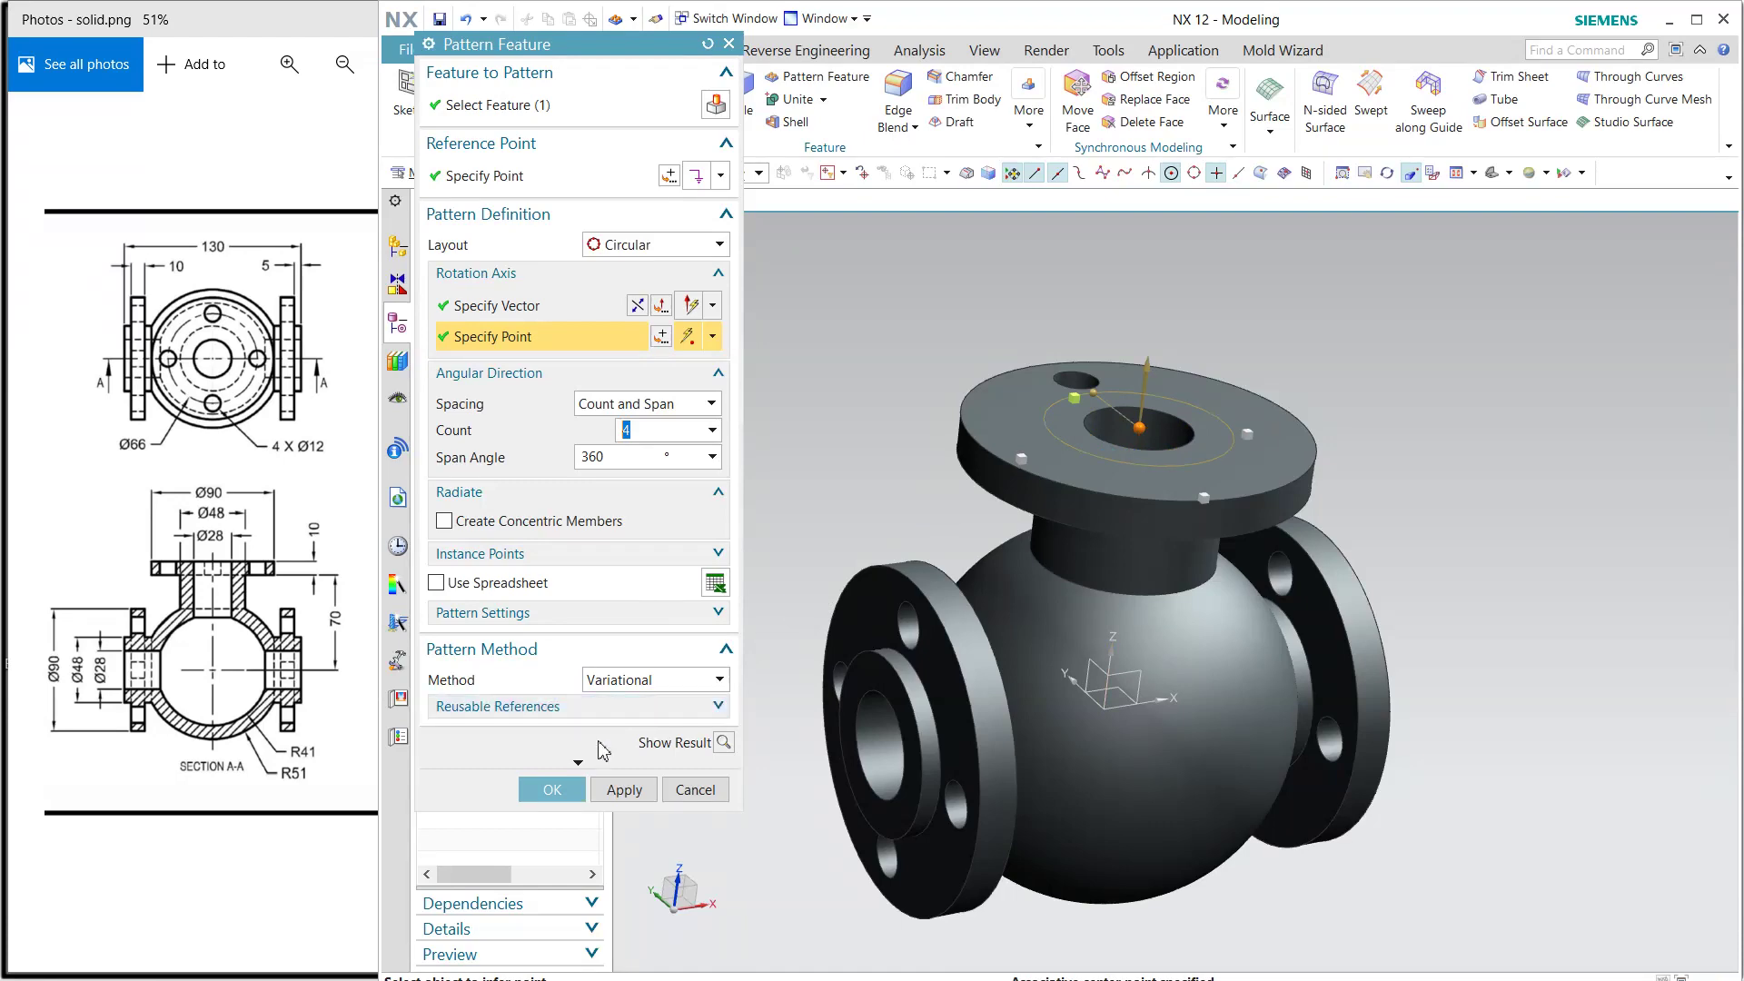
{"action": "middle_click", "coordinate": [1361, 409]}
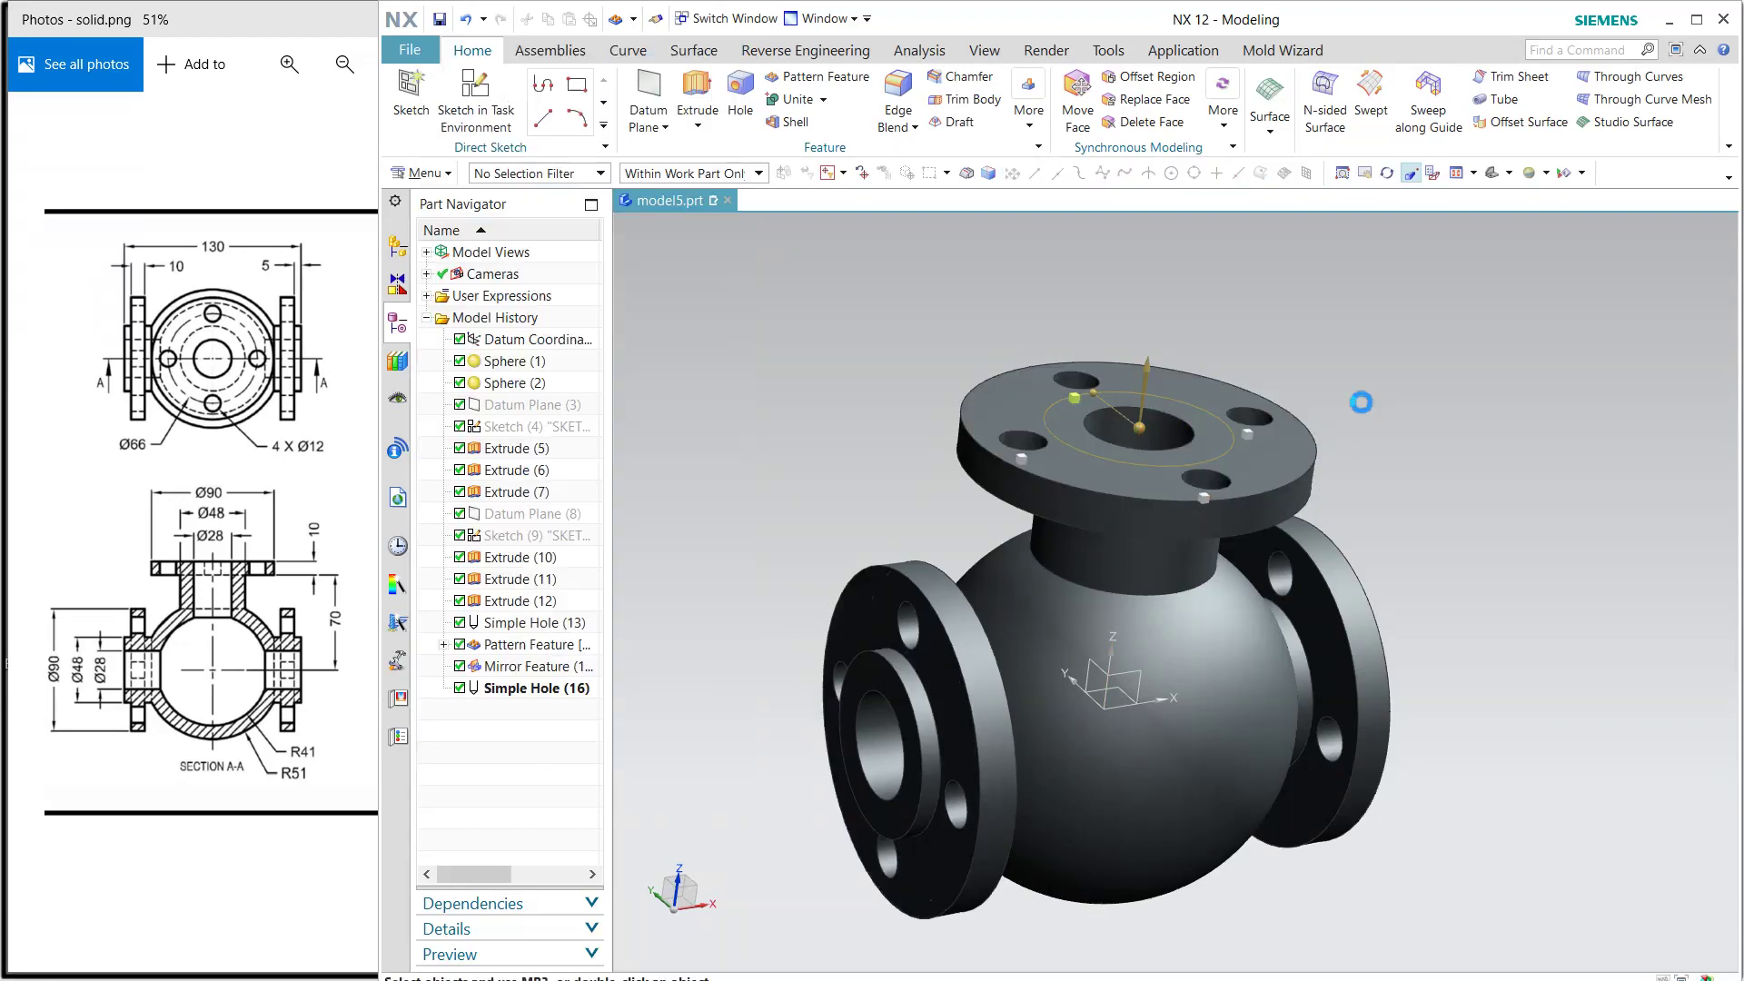
{"action": "middle_click_drag", "start_coordinate": [1362, 401], "coordinate": [1336, 378]}
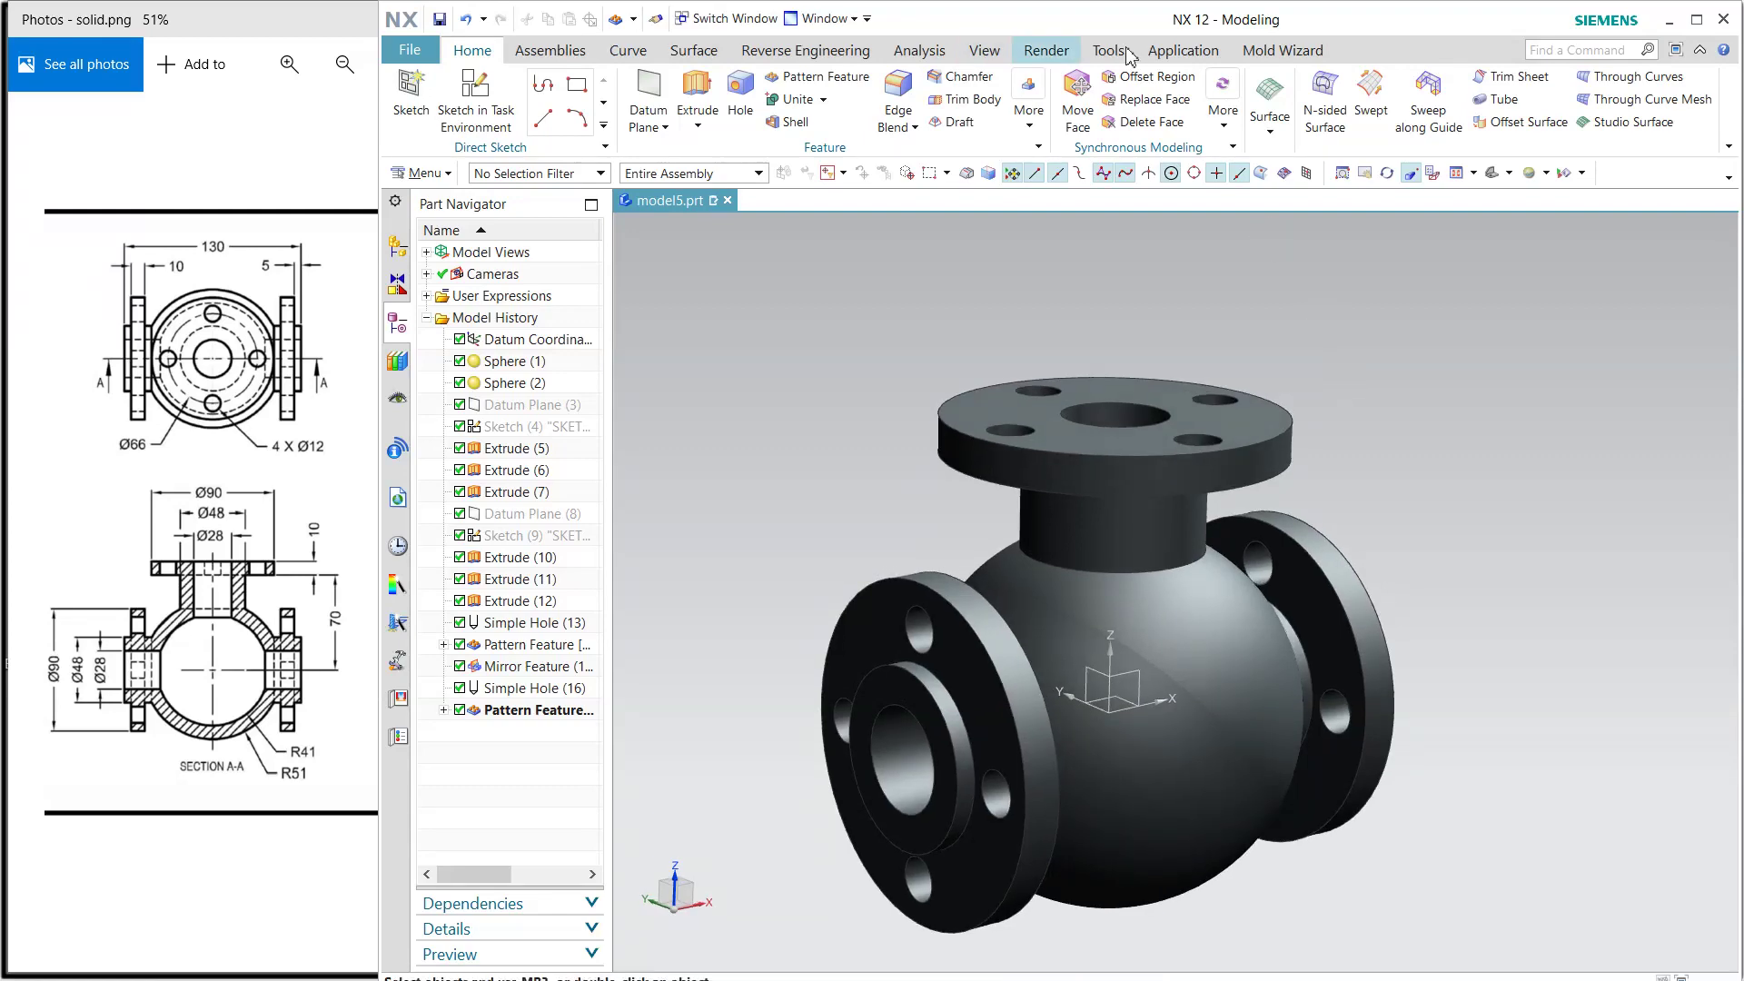
Maximize the window, turn on True Shading and apply the Gold global material.
{"action": "left_click", "coordinate": [1699, 22]}
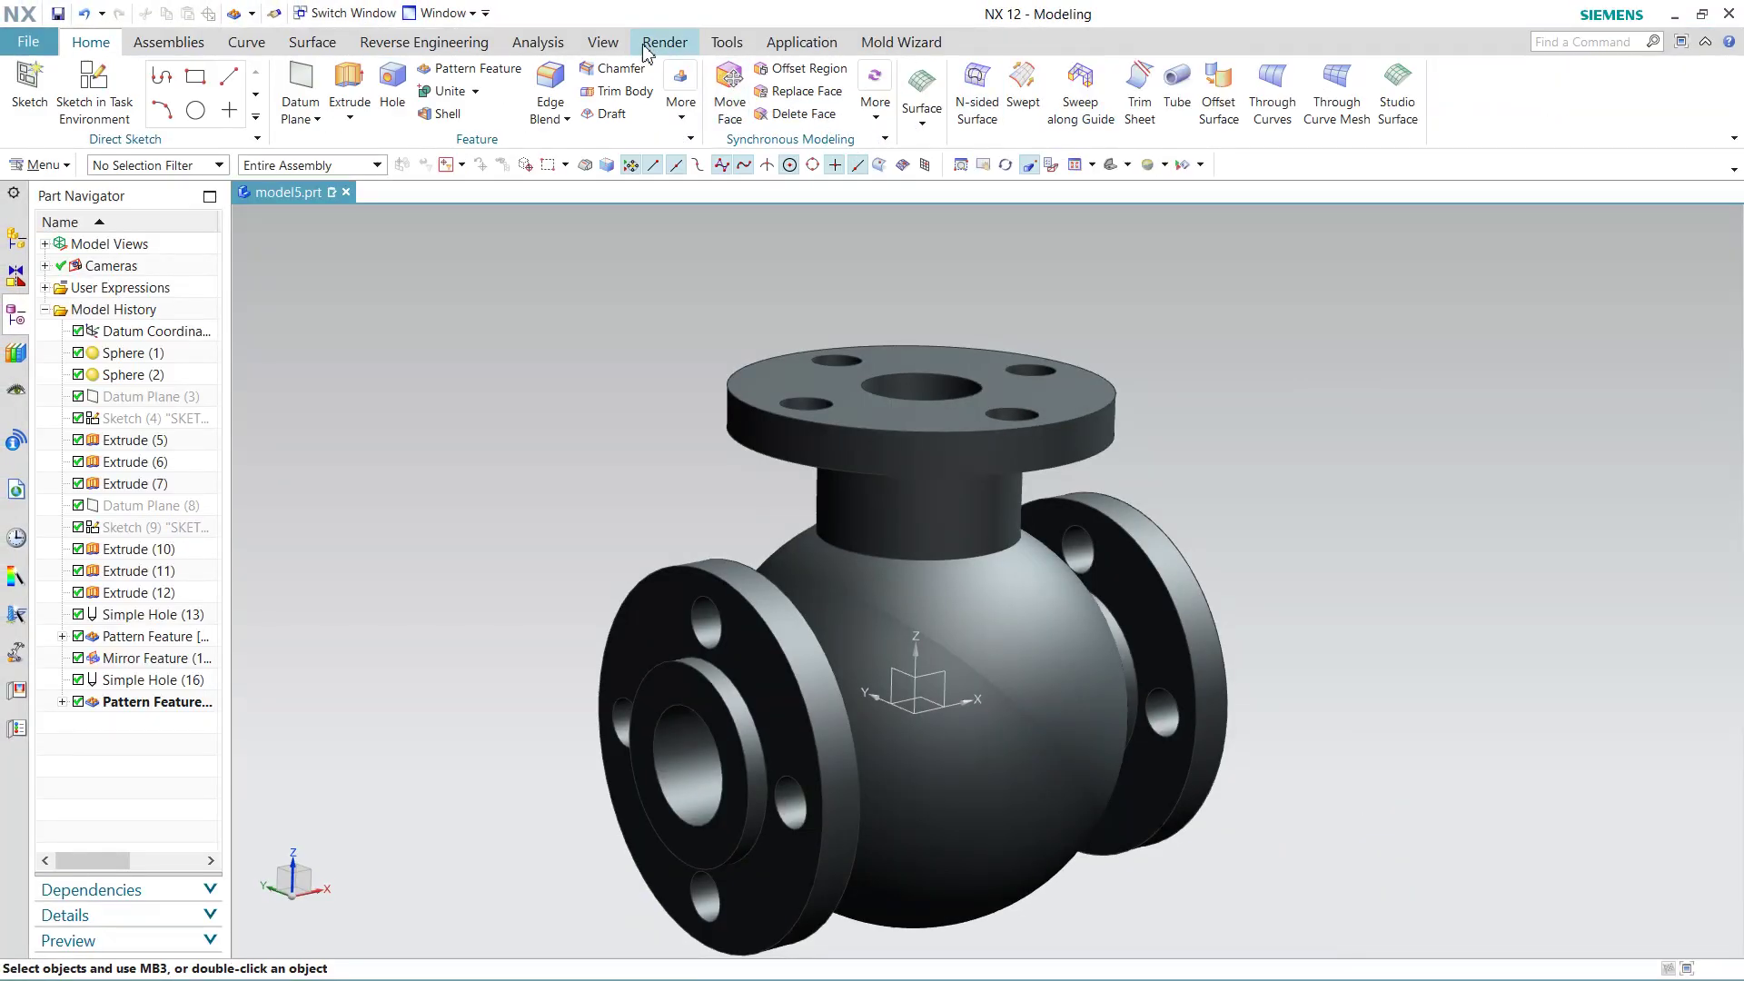
{"action": "left_click", "coordinate": [610, 45]}
{"action": "left_click", "coordinate": [986, 87]}
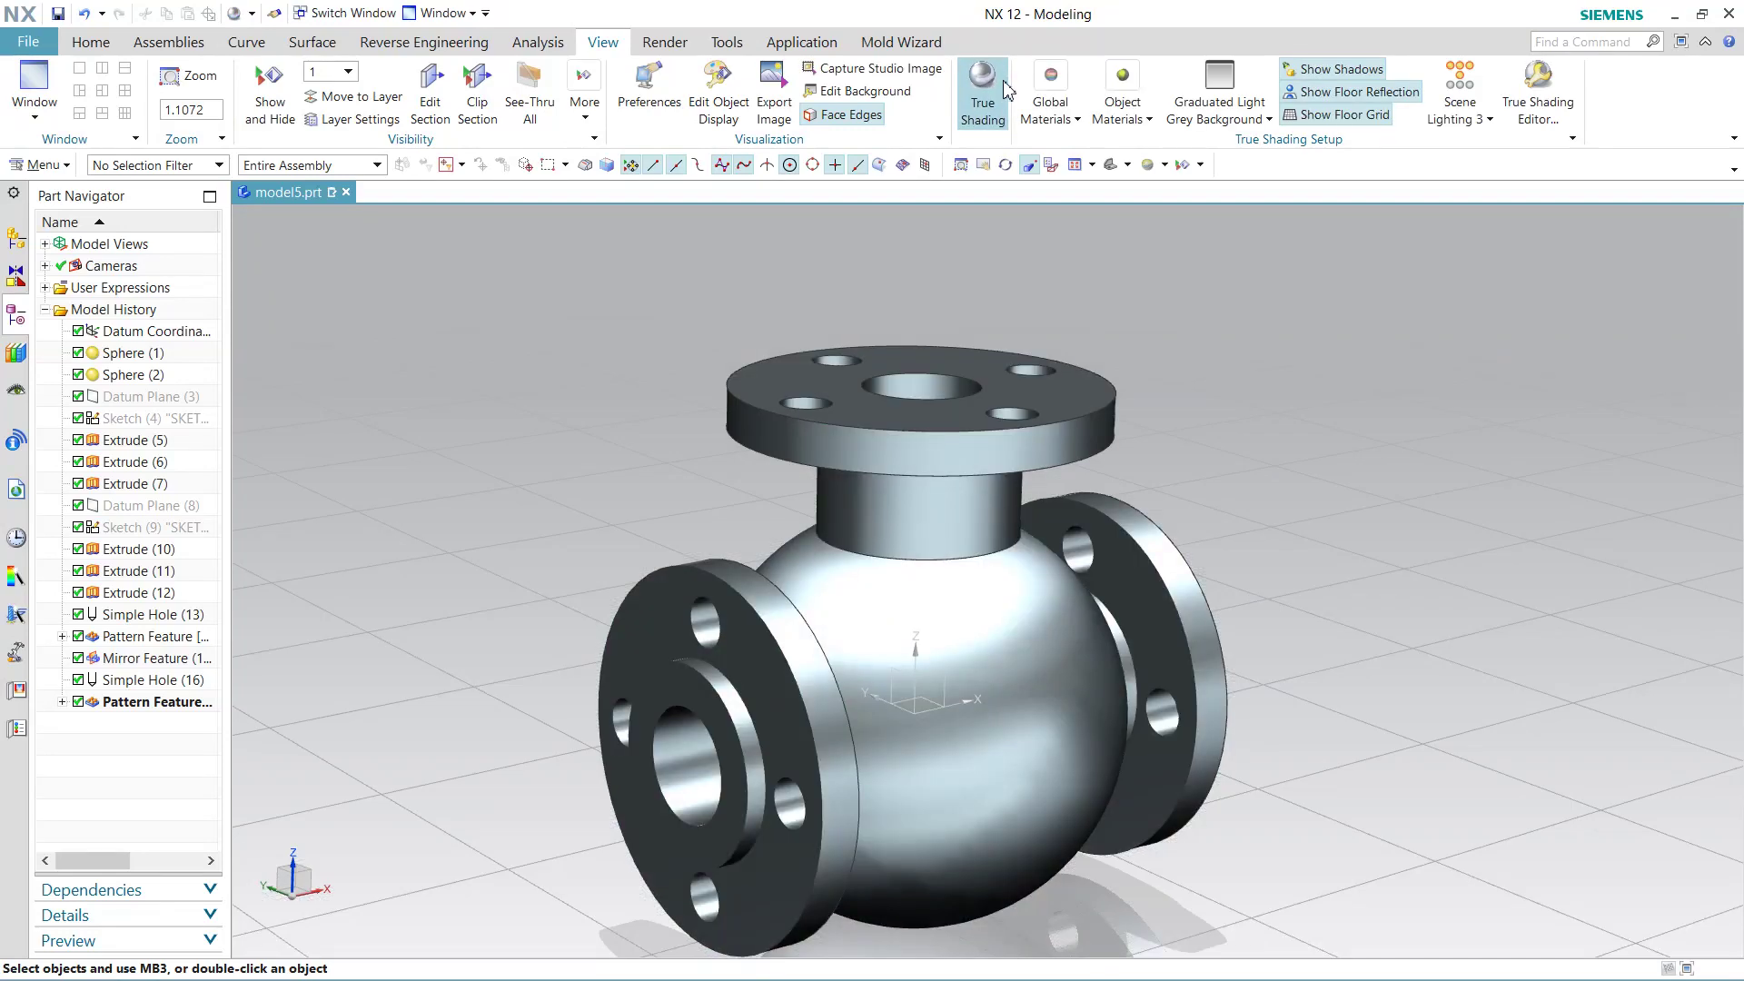
{"action": "left_click", "coordinate": [1052, 96]}
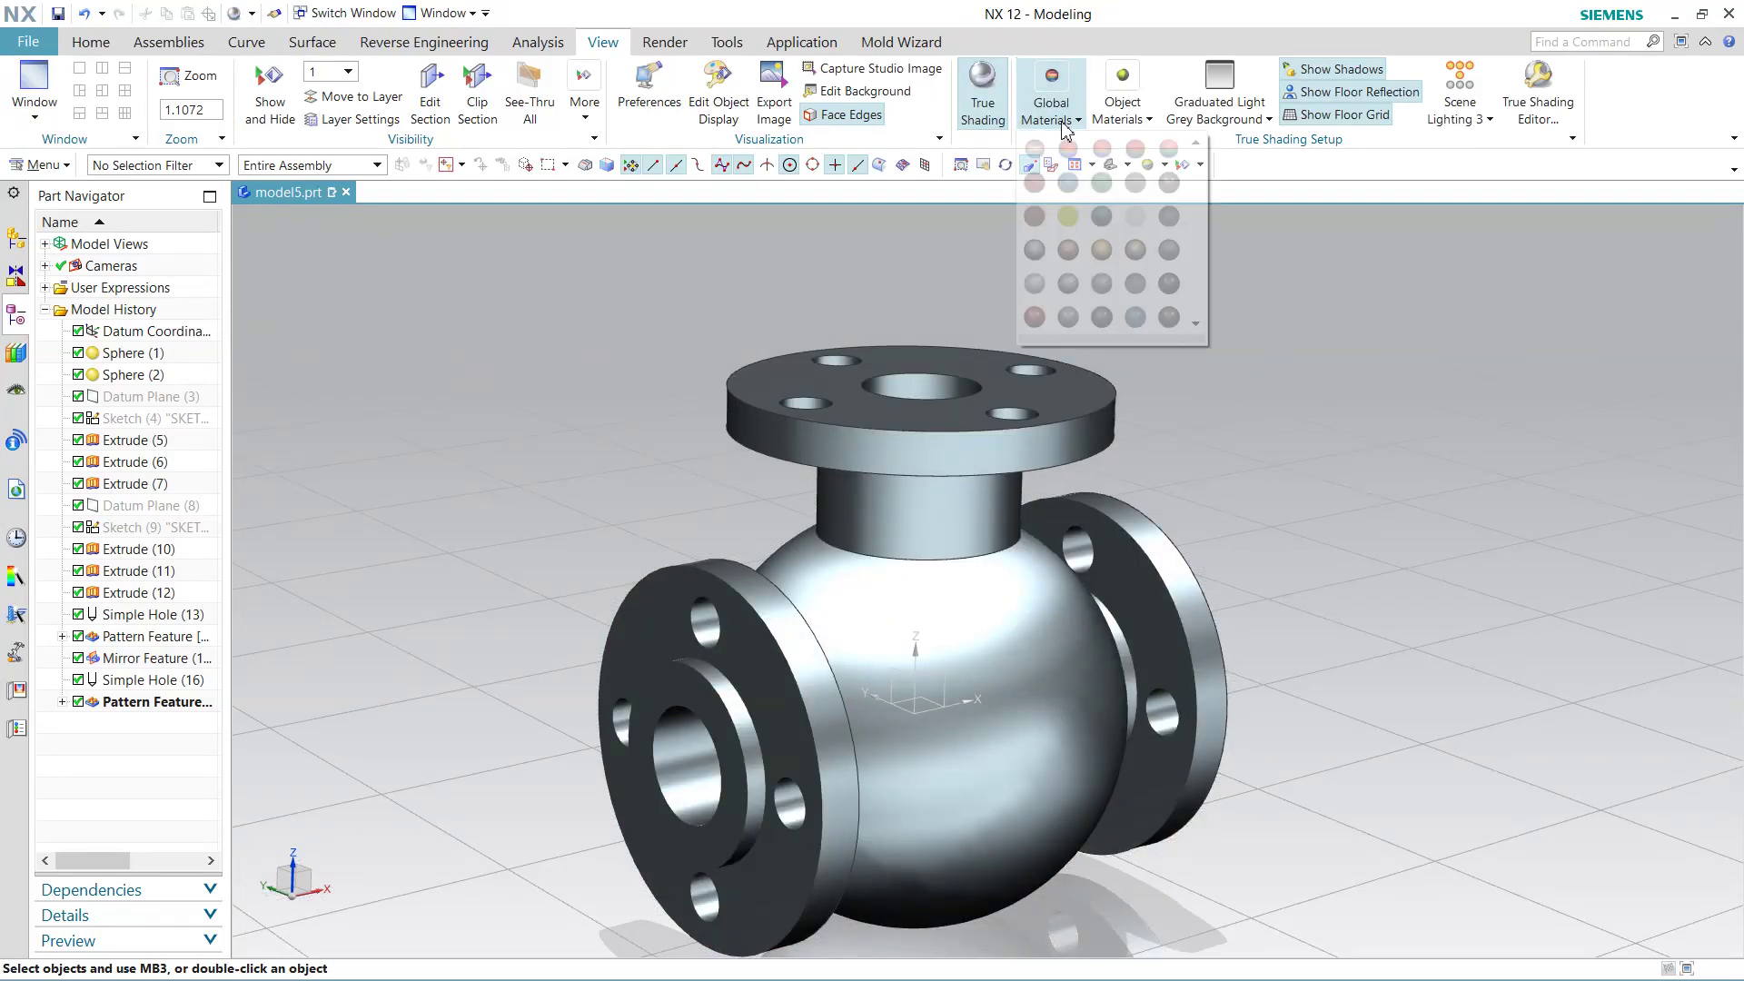
{"action": "left_click", "coordinate": [1102, 249]}
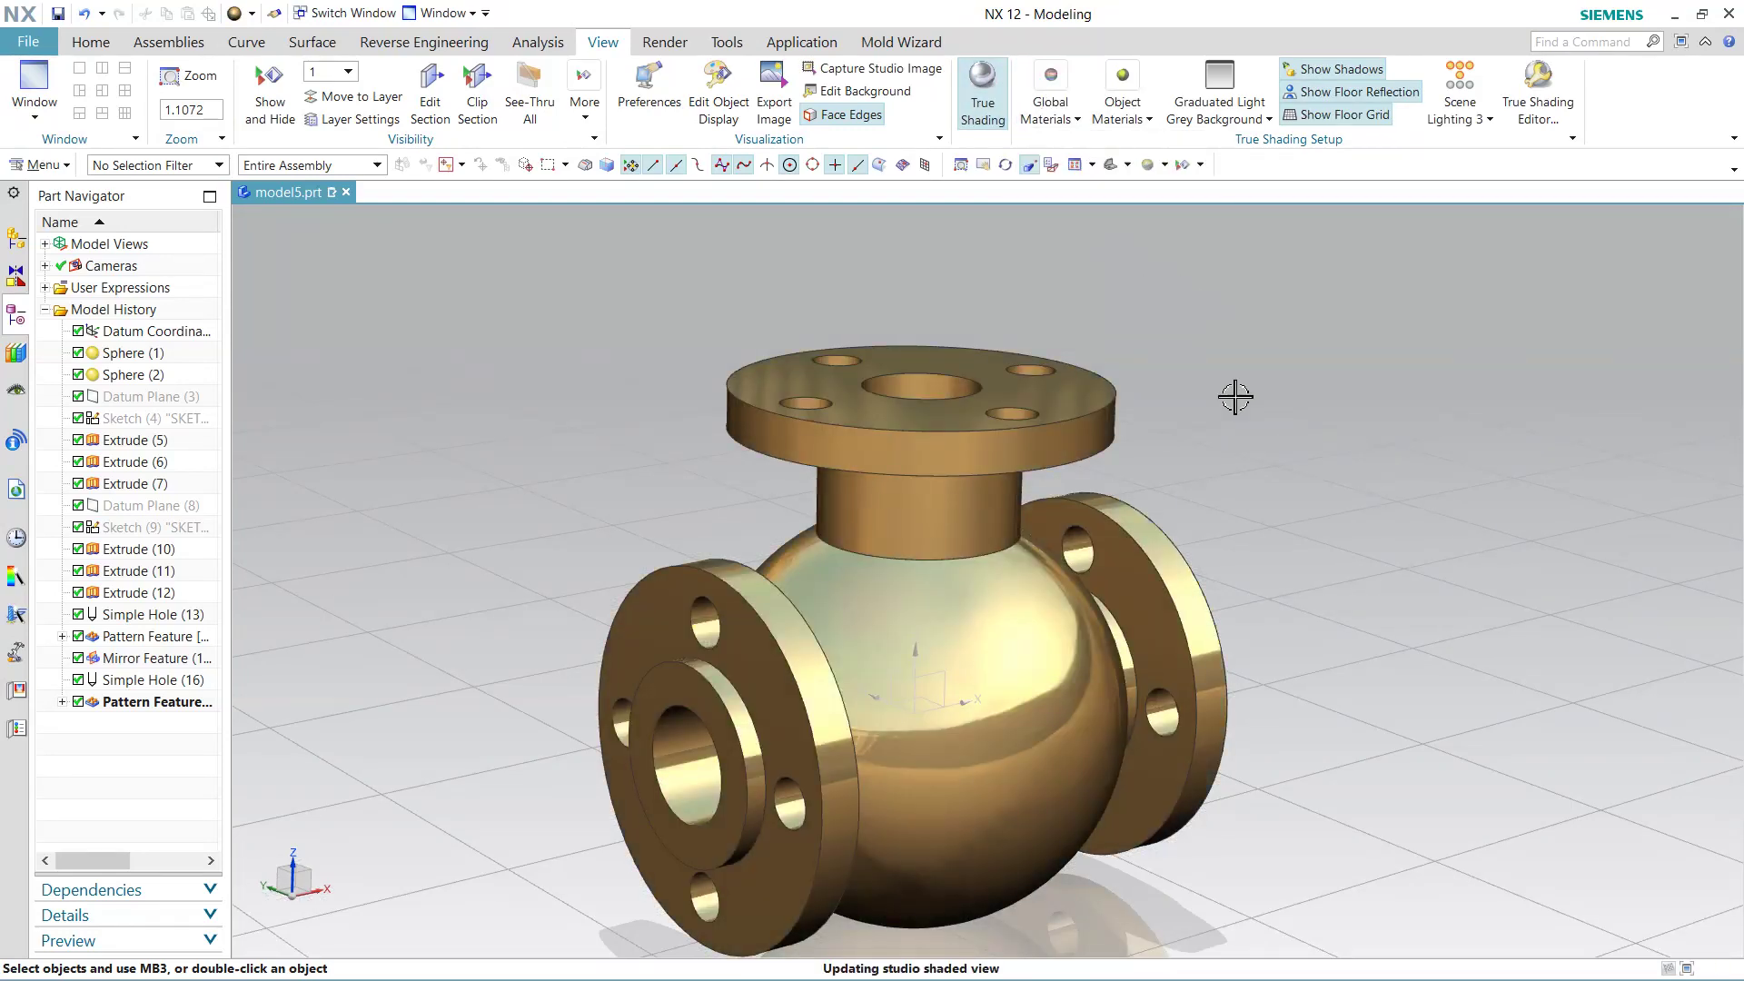
{"action": "middle_click_drag", "start_coordinate": [1235, 397], "coordinate": [1218, 354], "text": "shift"}
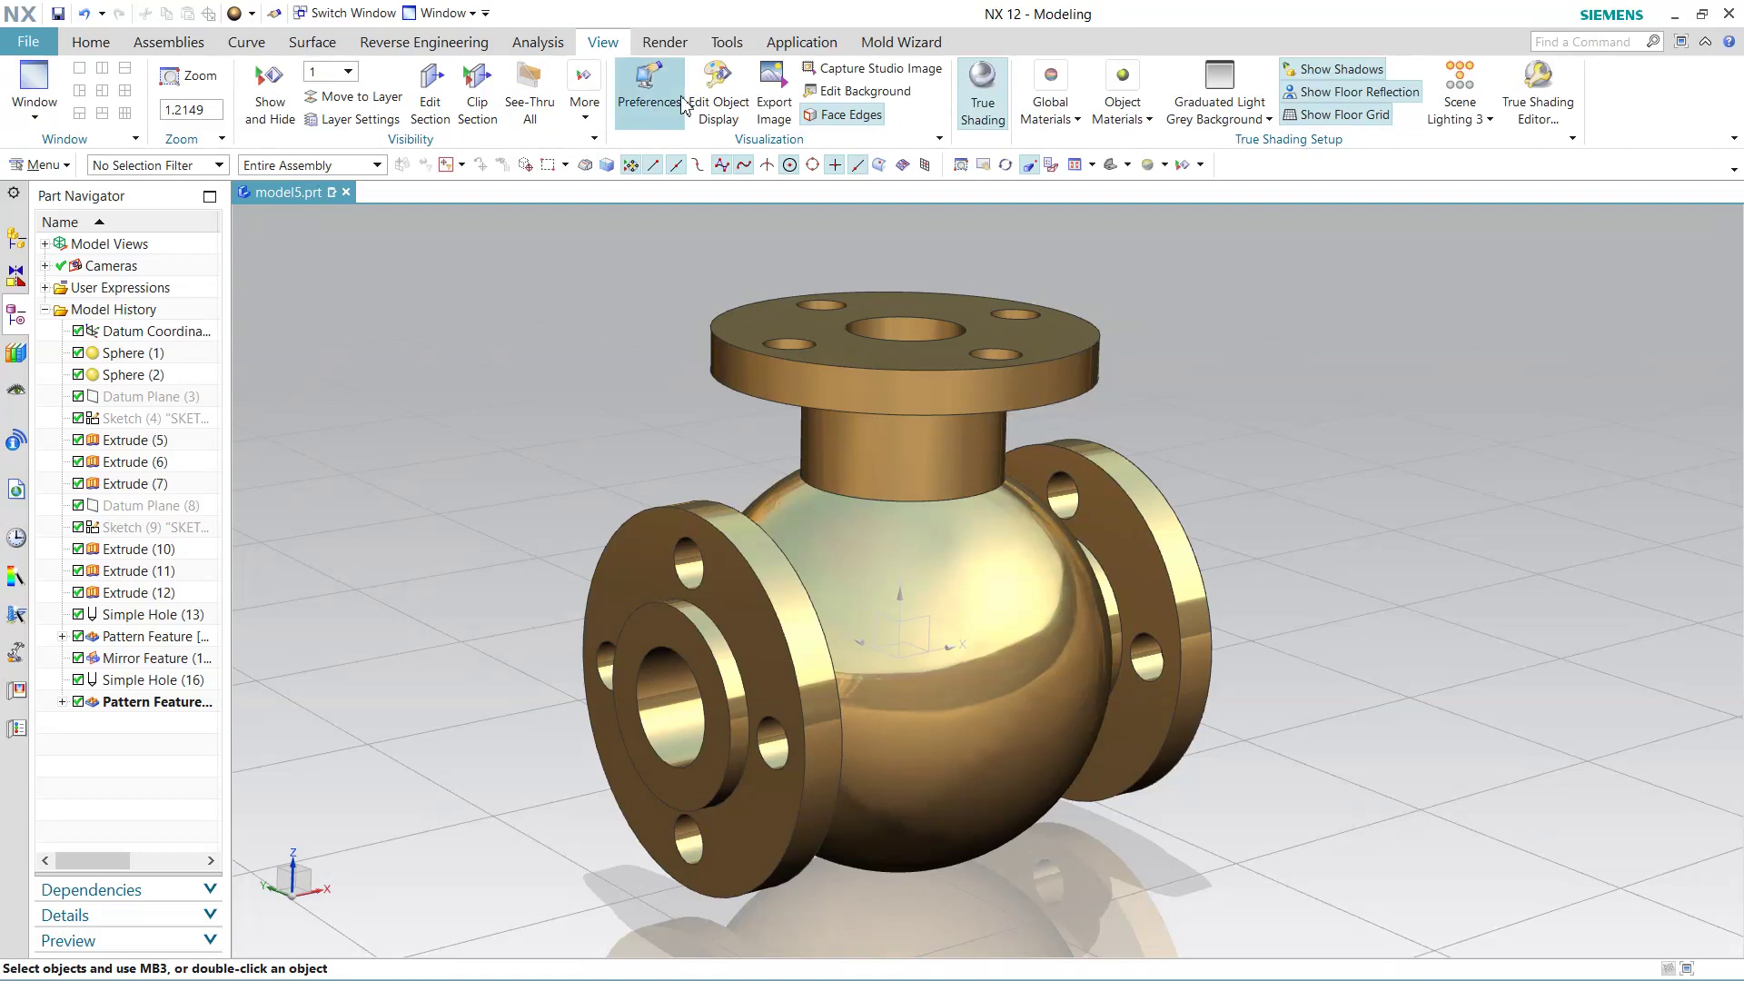
Clip the valve with a one-plane Y section at offset 0, then view it isometrically.
{"action": "left_click", "coordinate": [432, 102]}
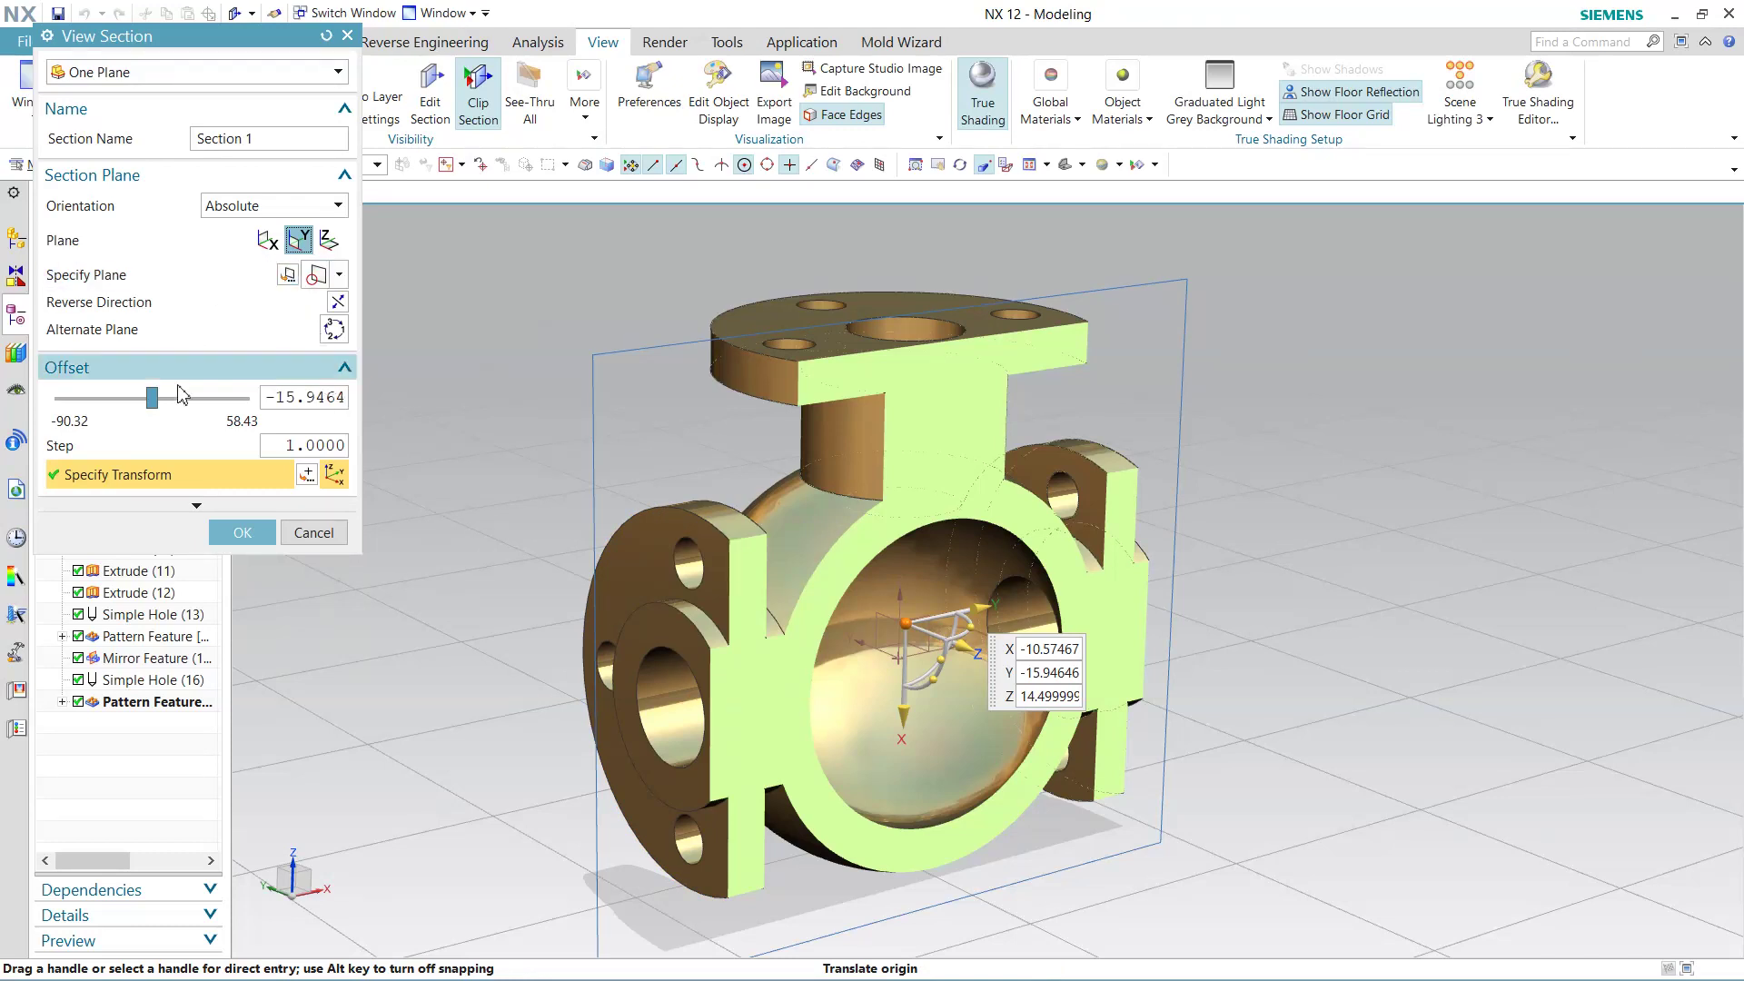
{"action": "type", "text": "0"}
{"action": "key", "text": "Return"}
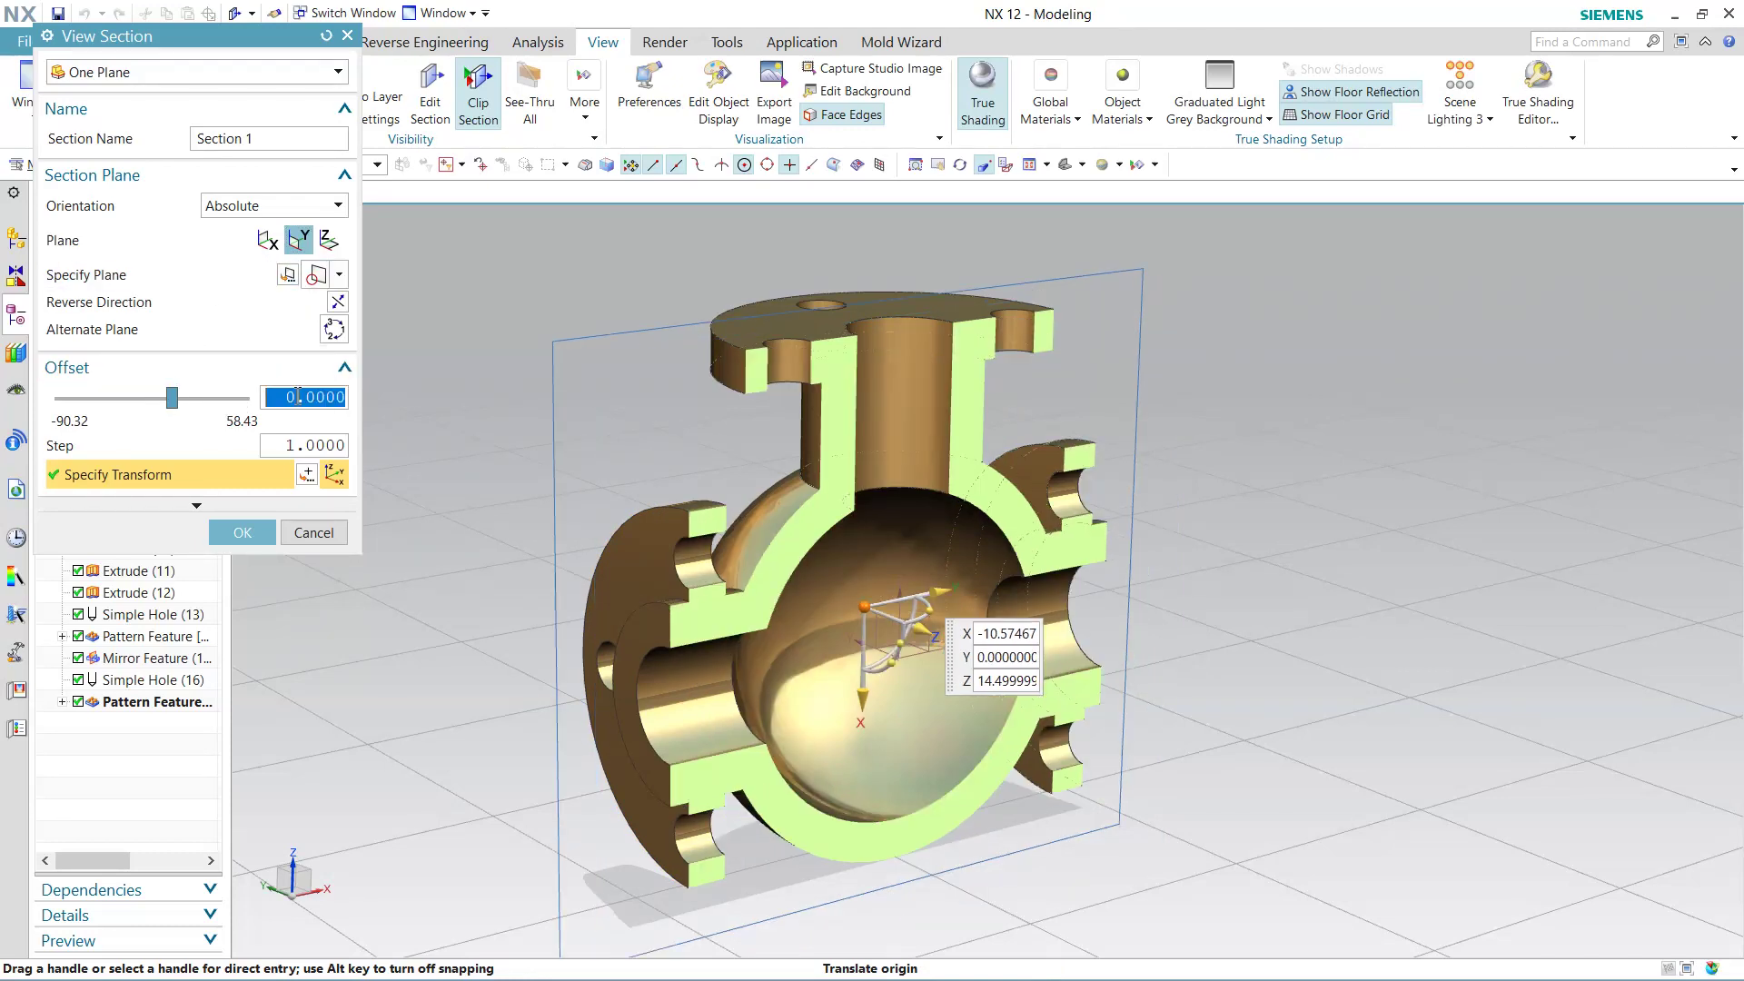
{"action": "left_click", "coordinate": [254, 532]}
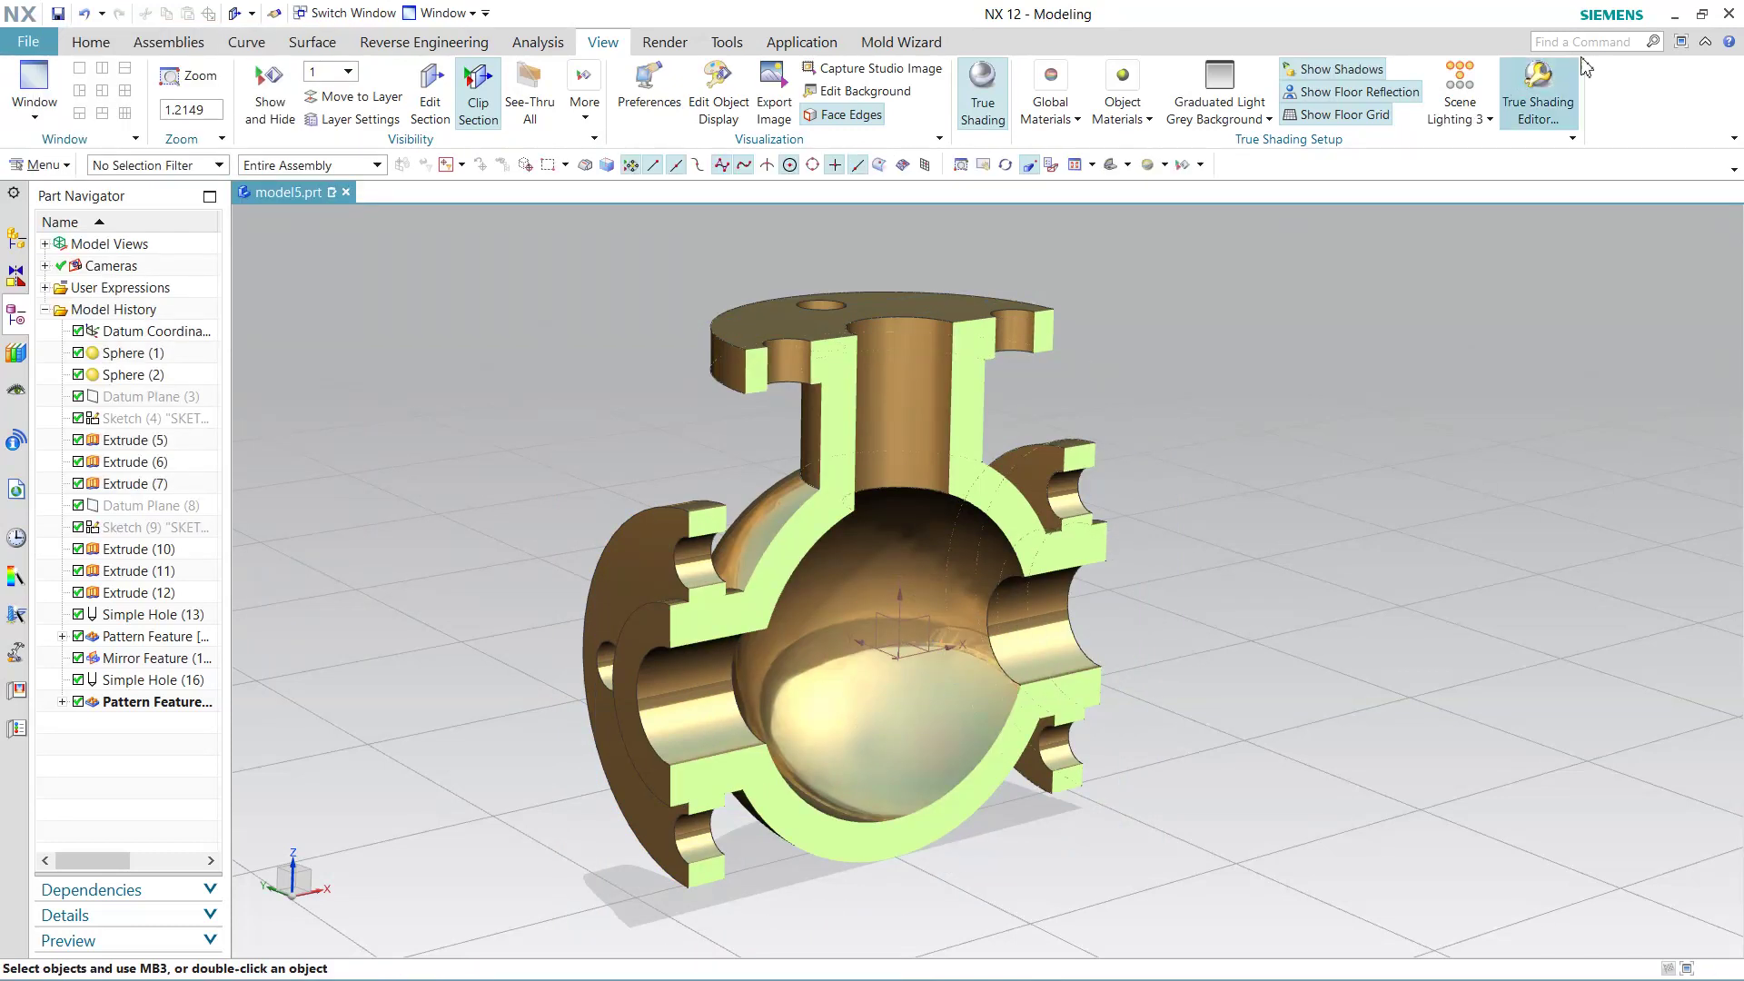
{"action": "left_click", "coordinate": [1701, 14]}
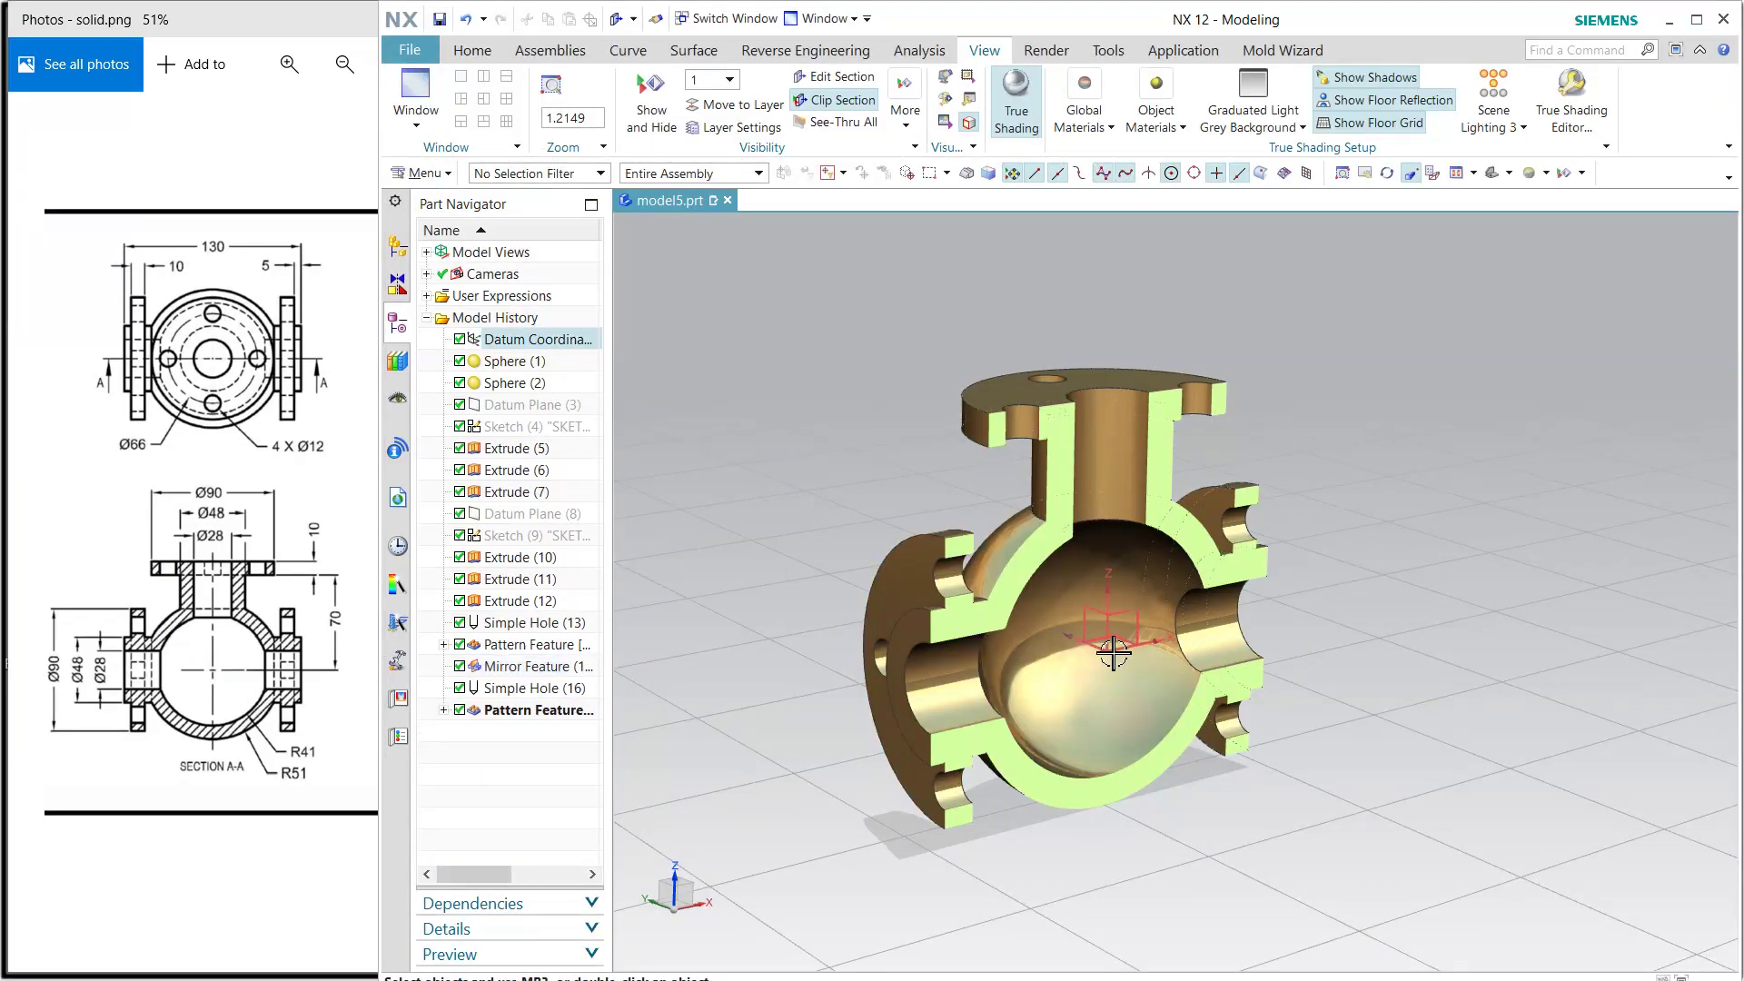
{"action": "middle_click_drag", "start_coordinate": [1047, 690], "coordinate": [1360, 485]}
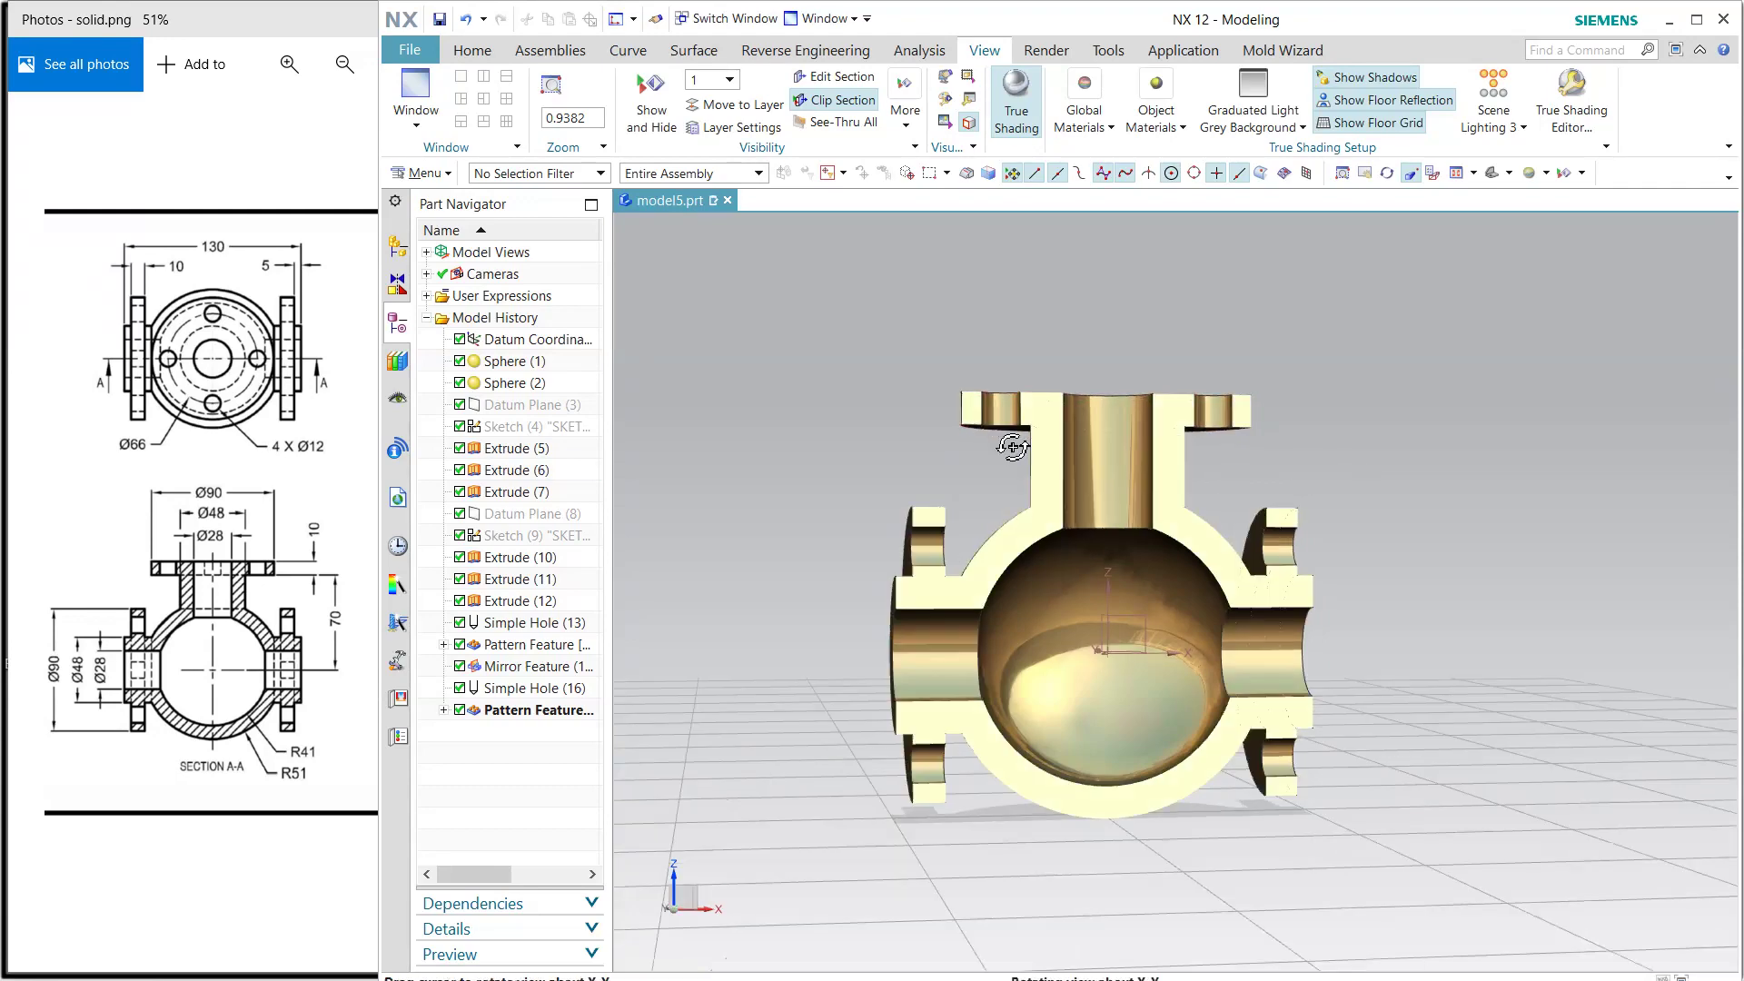
{"action": "middle_click_drag", "start_coordinate": [990, 438], "coordinate": [1040, 466]}
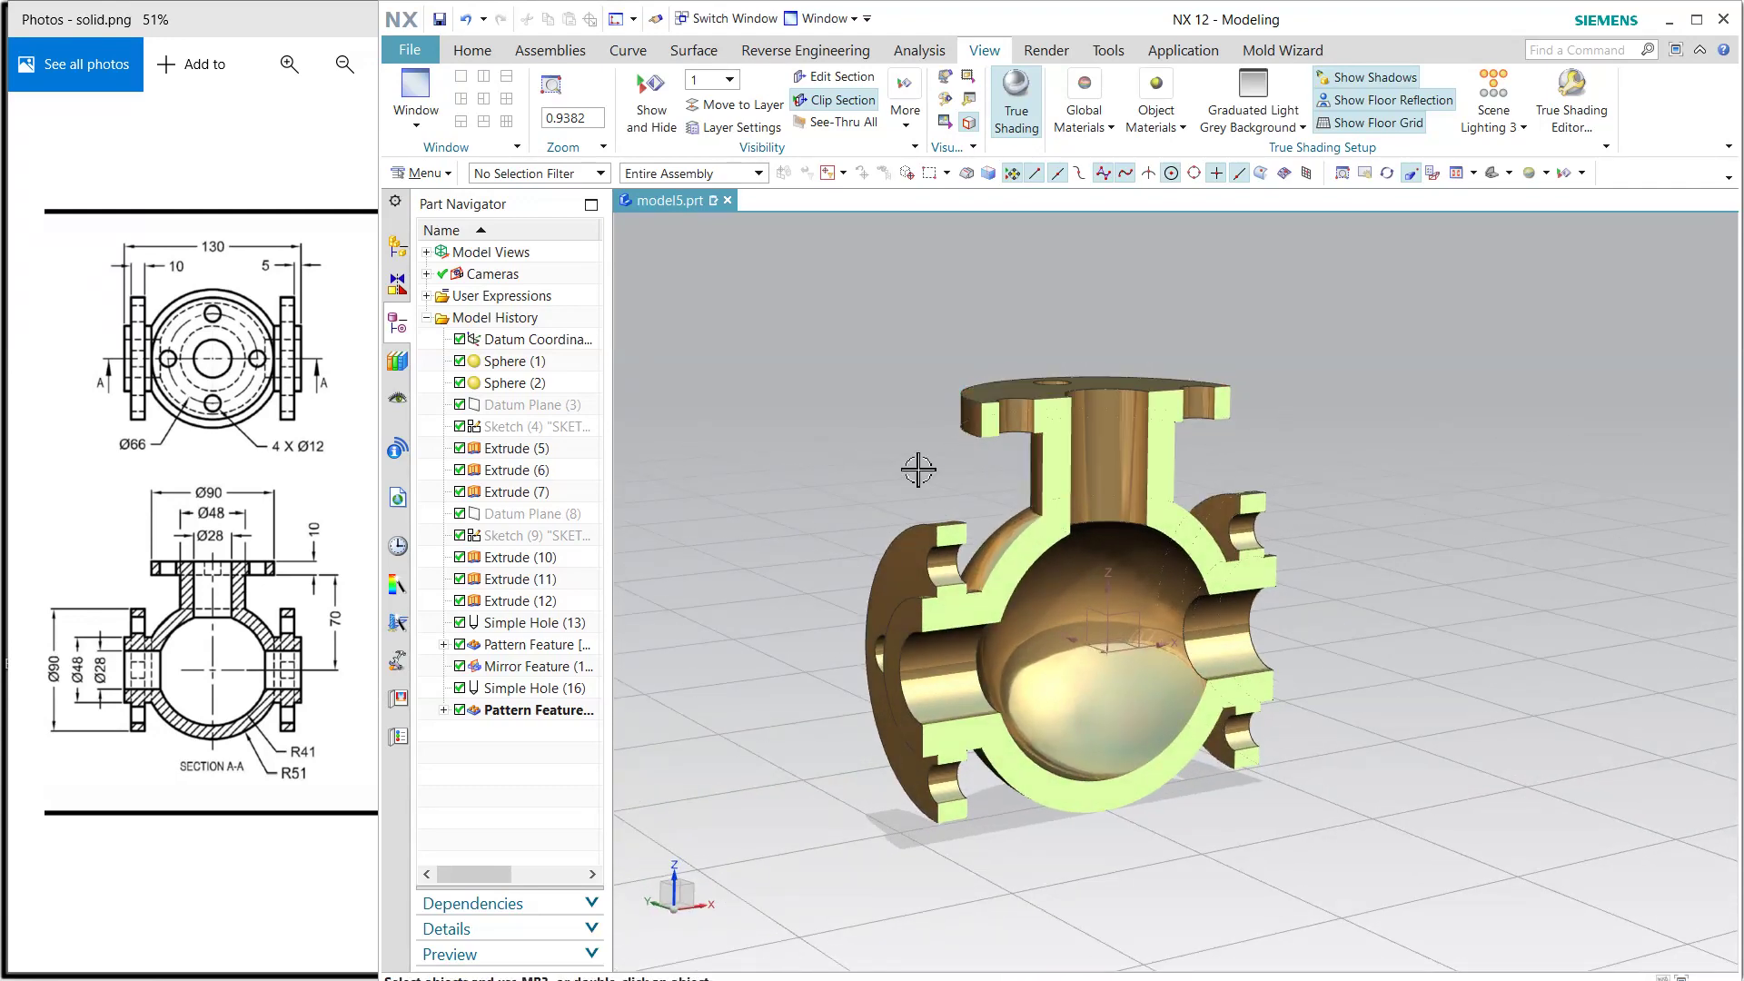